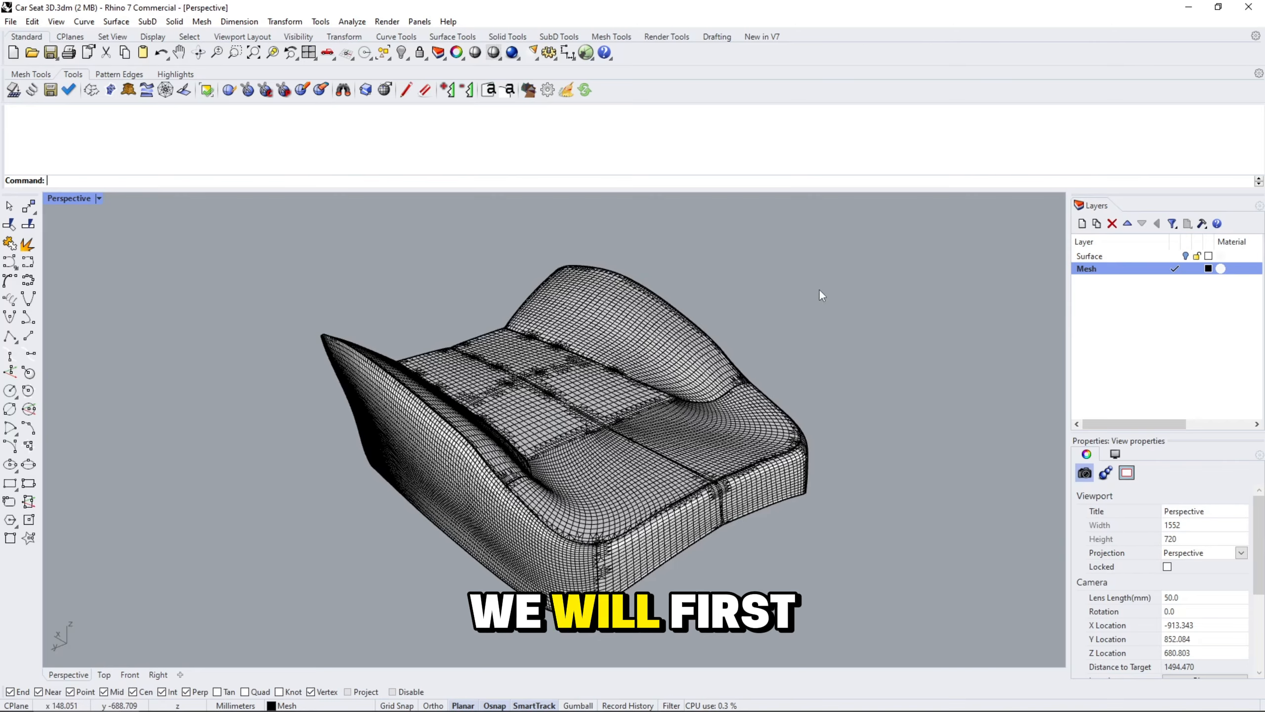
Adaptively remesh all the car seat meshes with EFAdaptiveRemesh at the default tolerances and accept the result.
right_drag(841, 379, 887, 373)
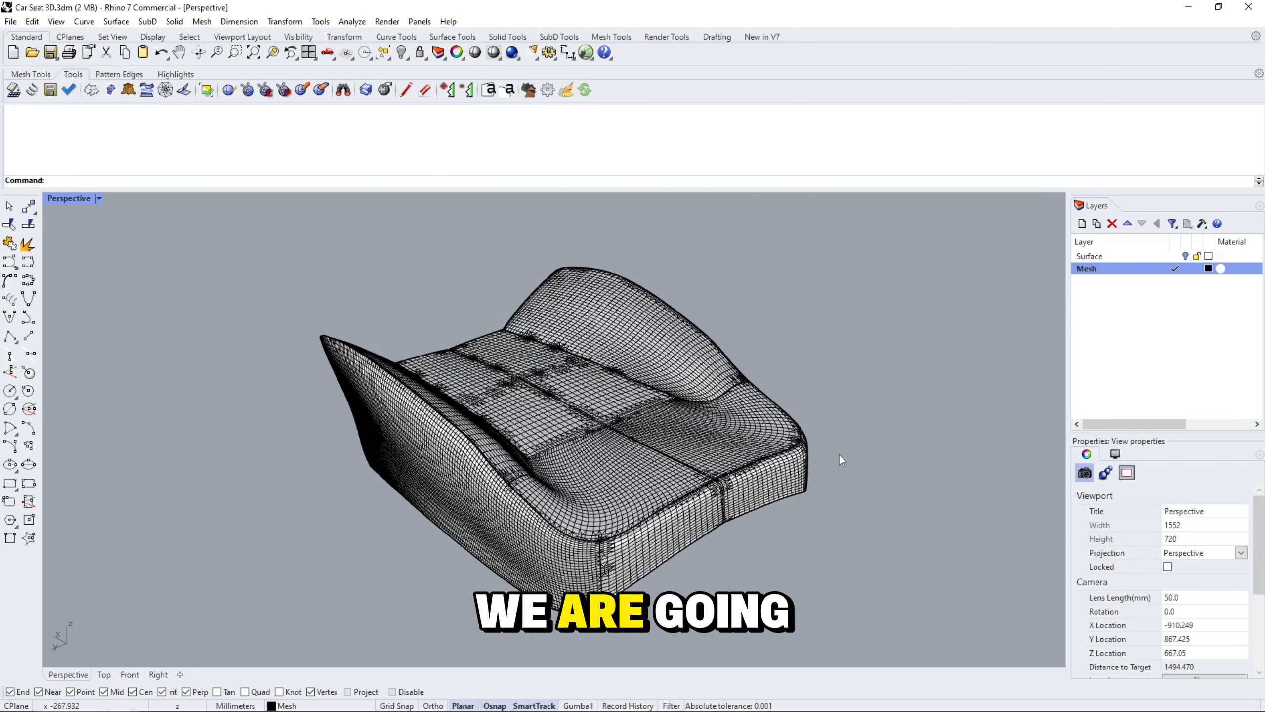
text(EFAdaptiveRemesh)
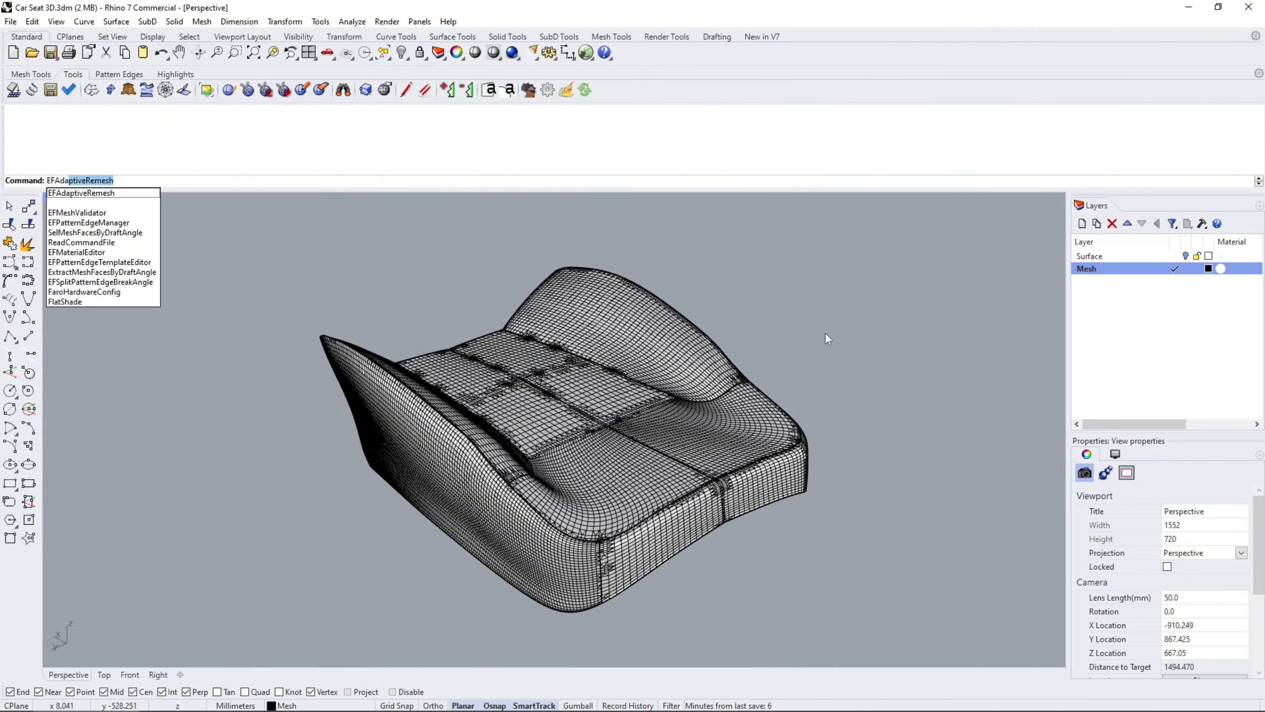
key(Return)
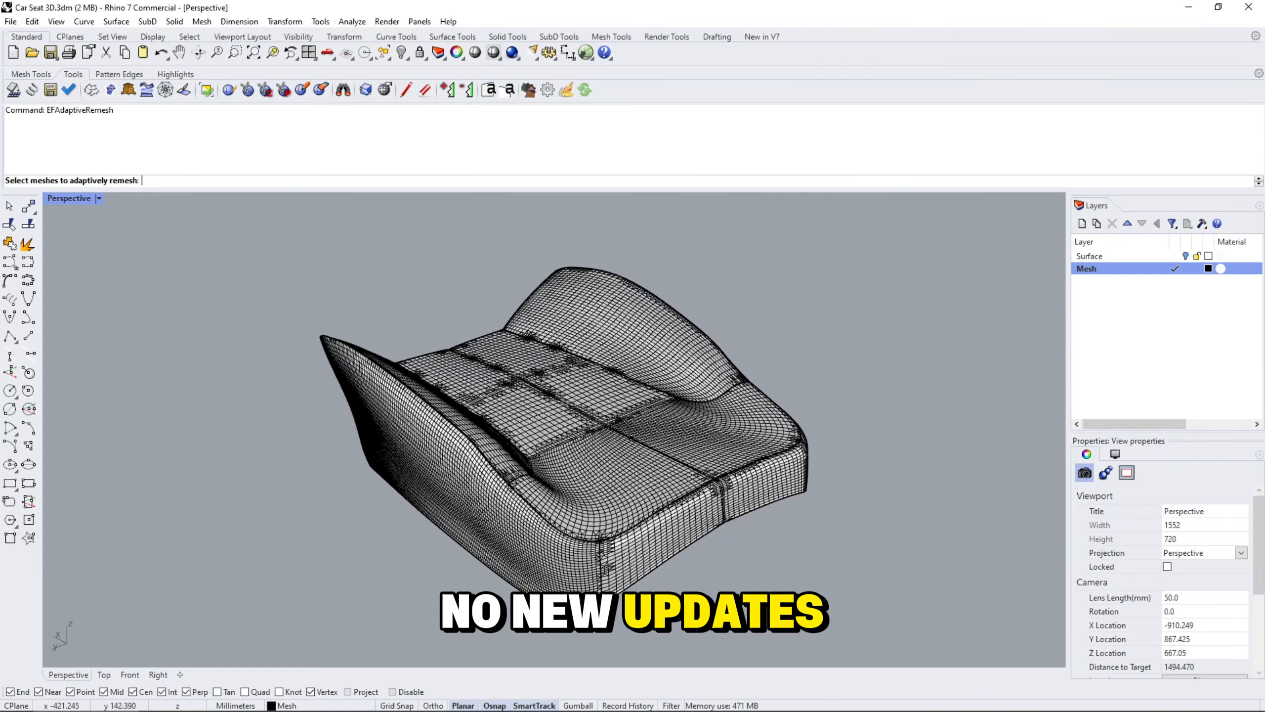
drag(861, 634, 257, 229)
key(Return)
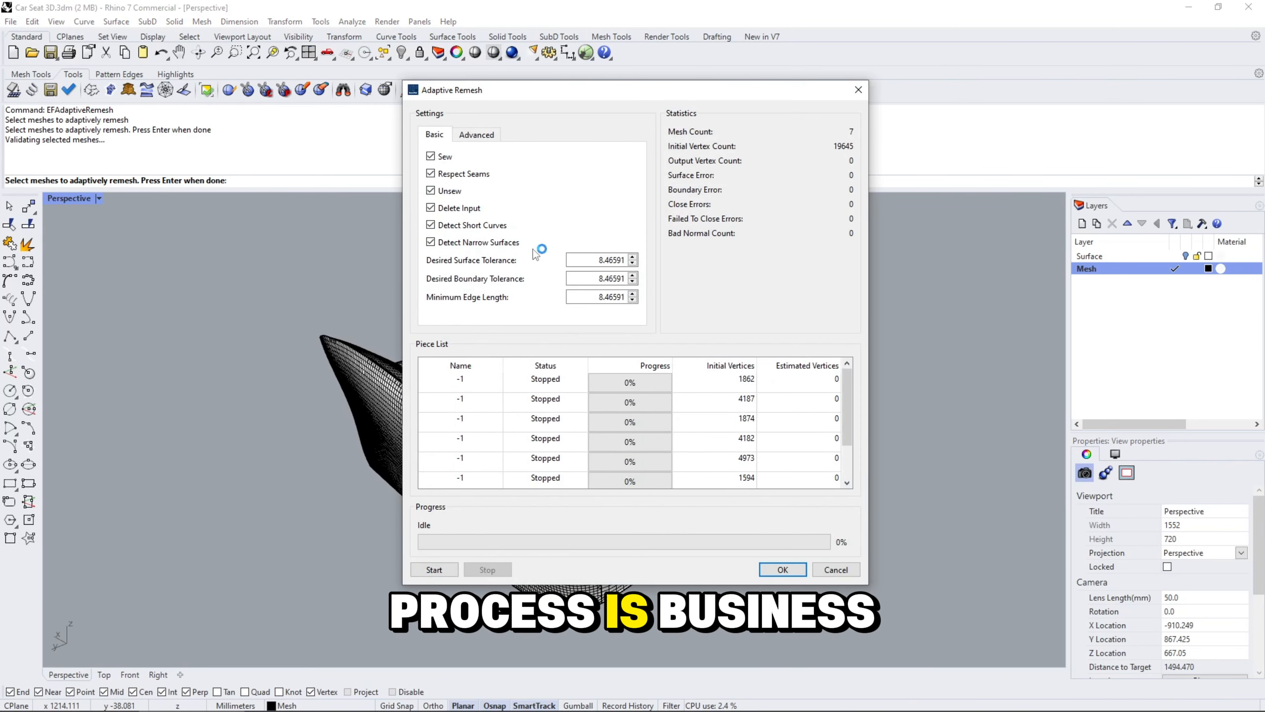
click(434, 569)
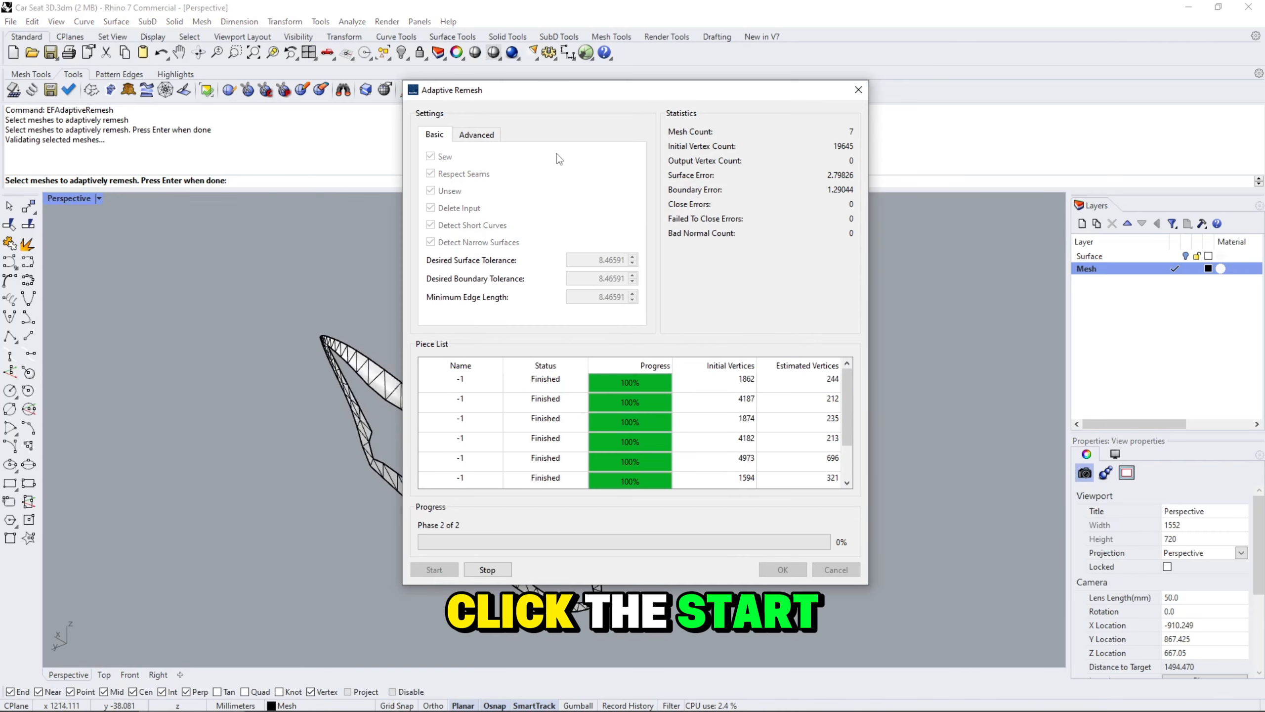
drag(571, 95, 796, 89)
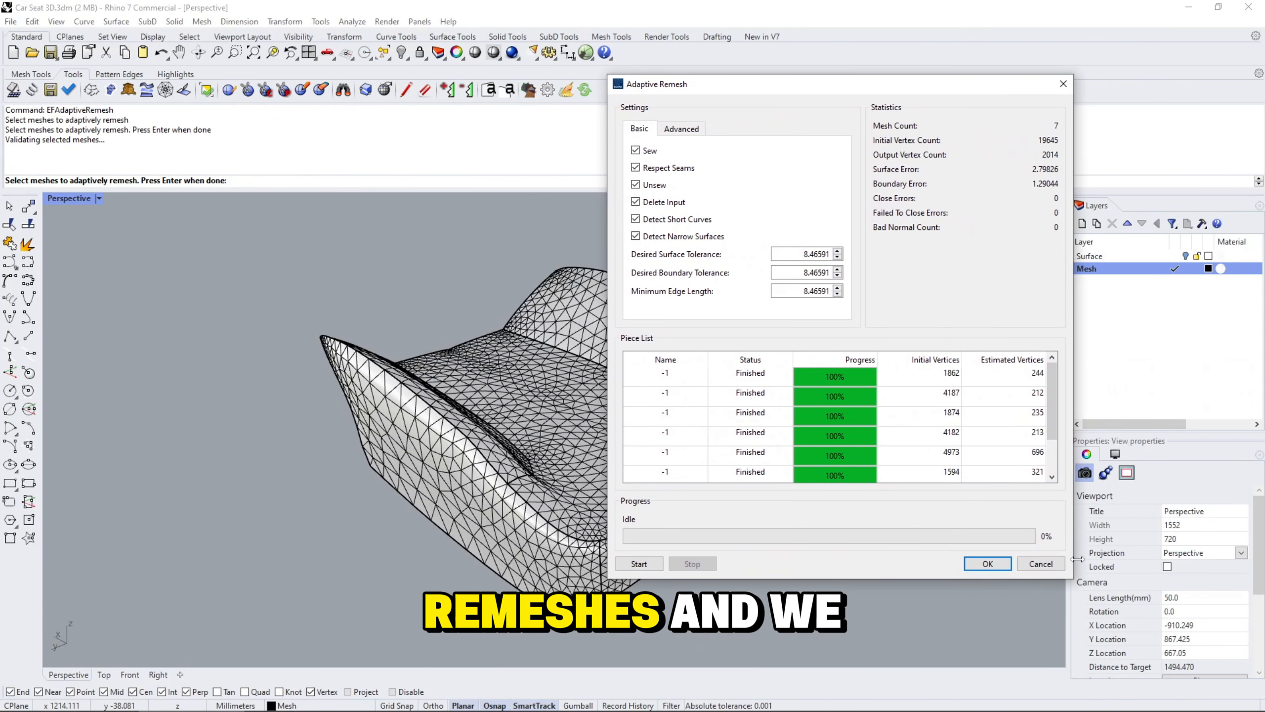
click(987, 563)
Flatten all the remeshed car seat pieces into 2D patterns with the ExactFlat Flatten command.
right_drag(917, 446, 856, 383)
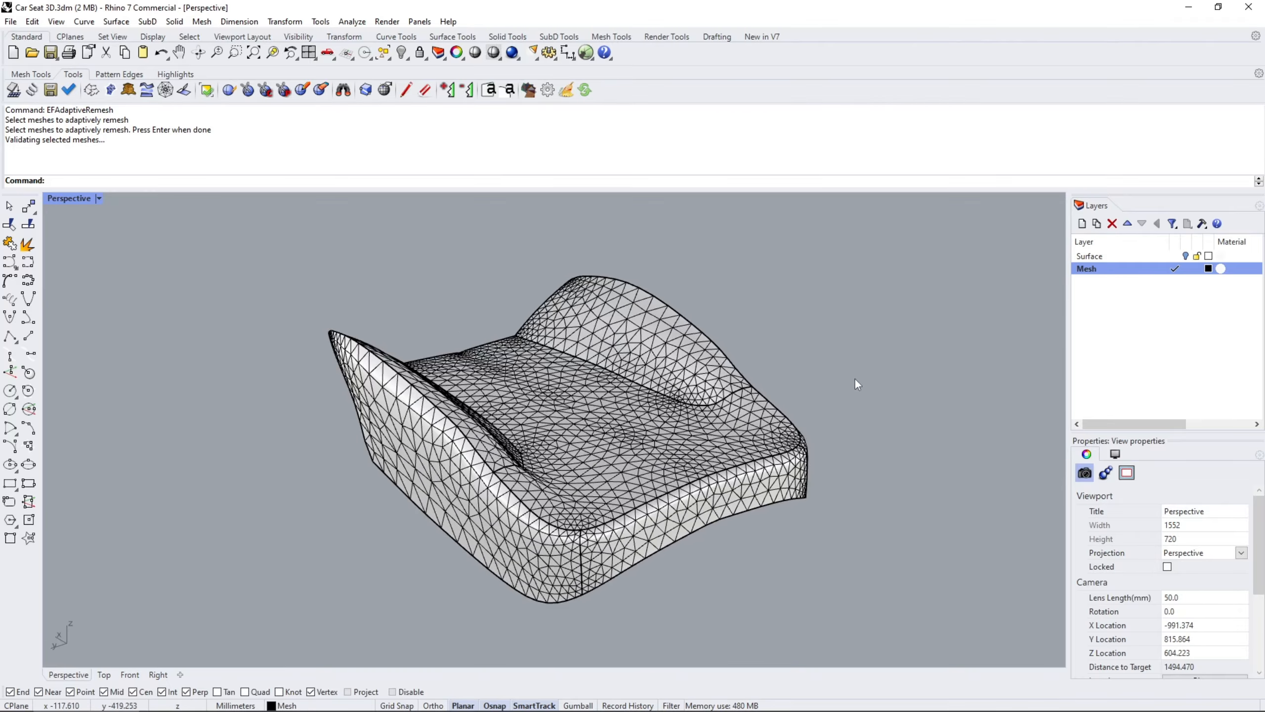
click(13, 90)
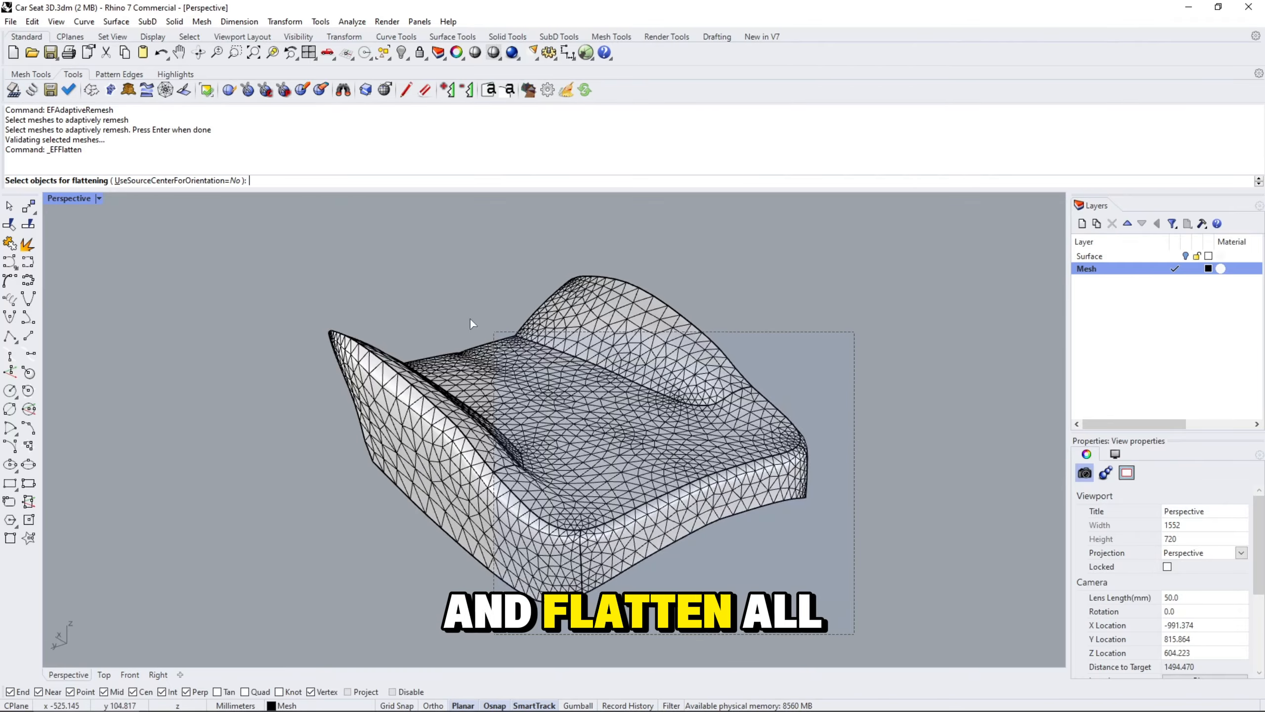
drag(470, 320, 265, 199)
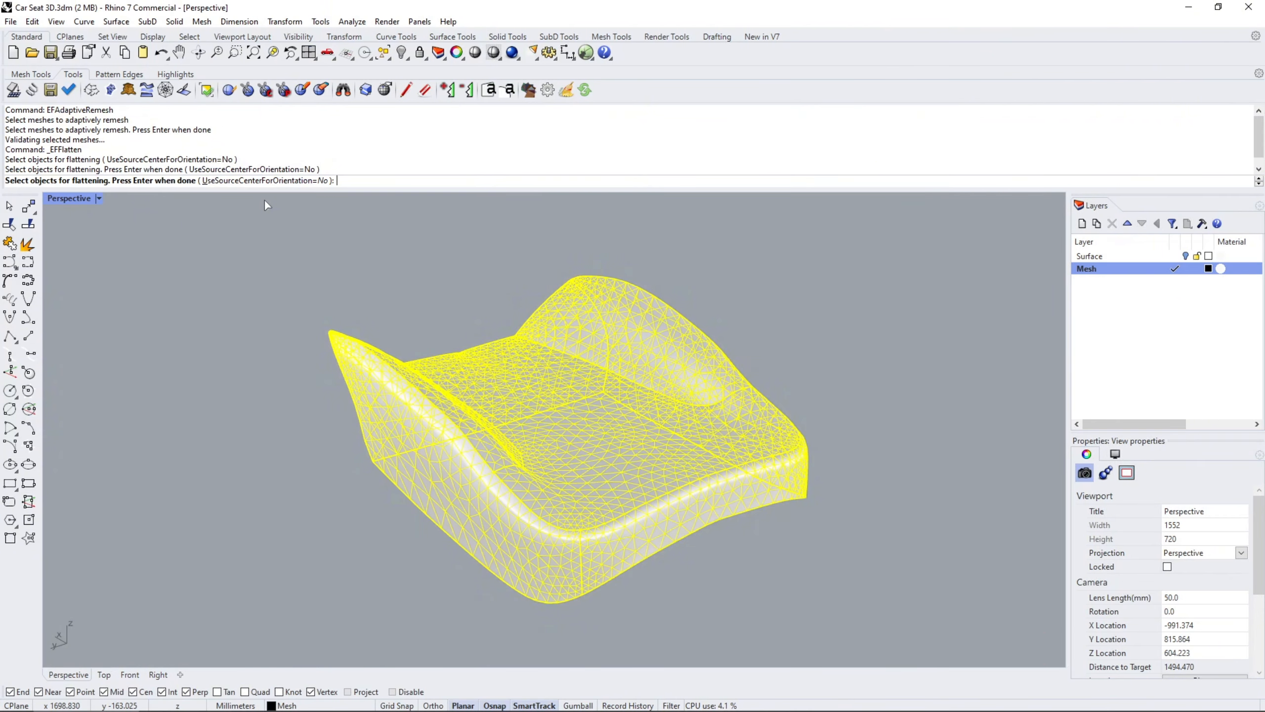
key(Return)
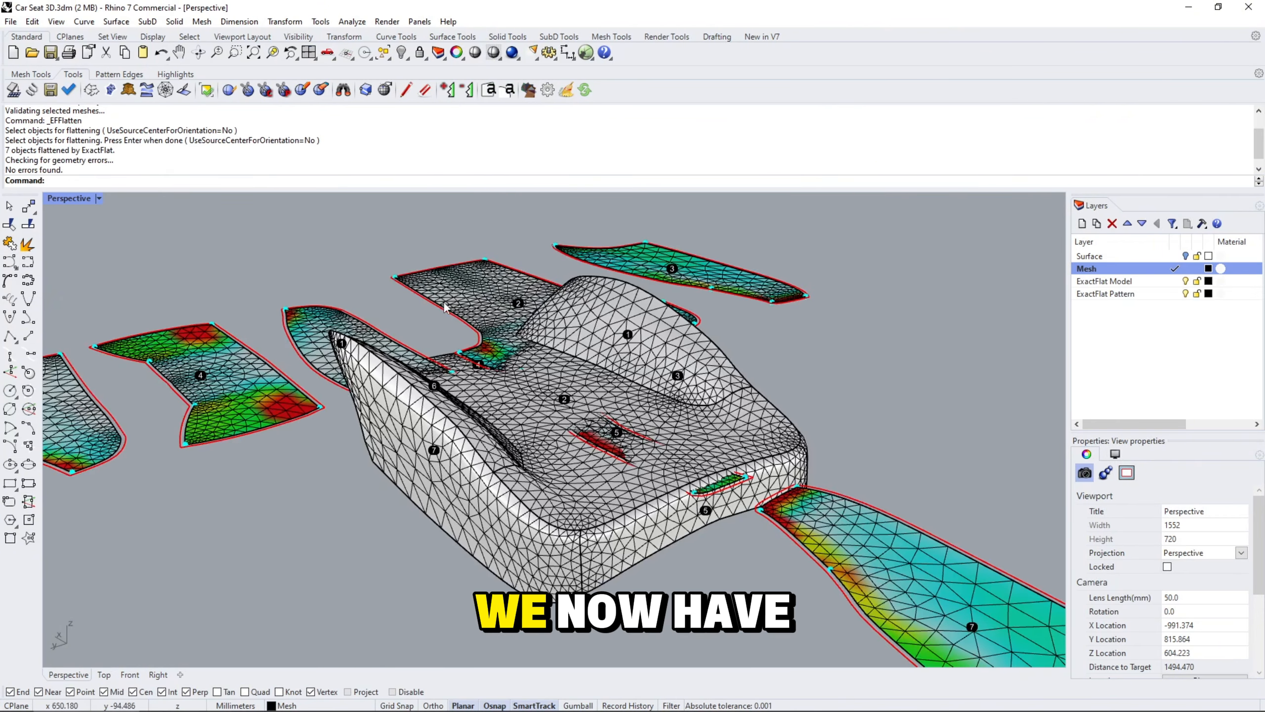
Make ExactFlat Pattern the current layer and hide the Mesh and ExactFlat Model layers.
click(1176, 294)
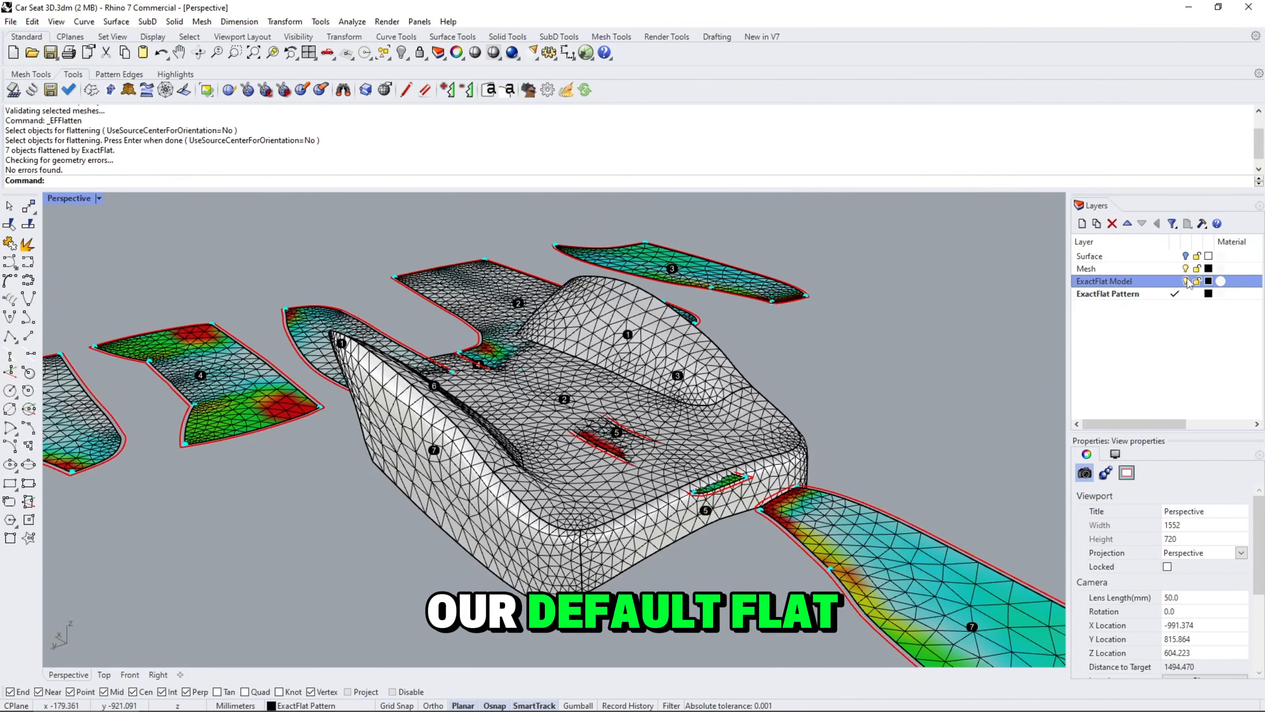
click(1185, 269)
Switch to the maximized Top viewport and zoom to the extents of the flat pattern pieces.
double_click(63, 199)
double_click(51, 199)
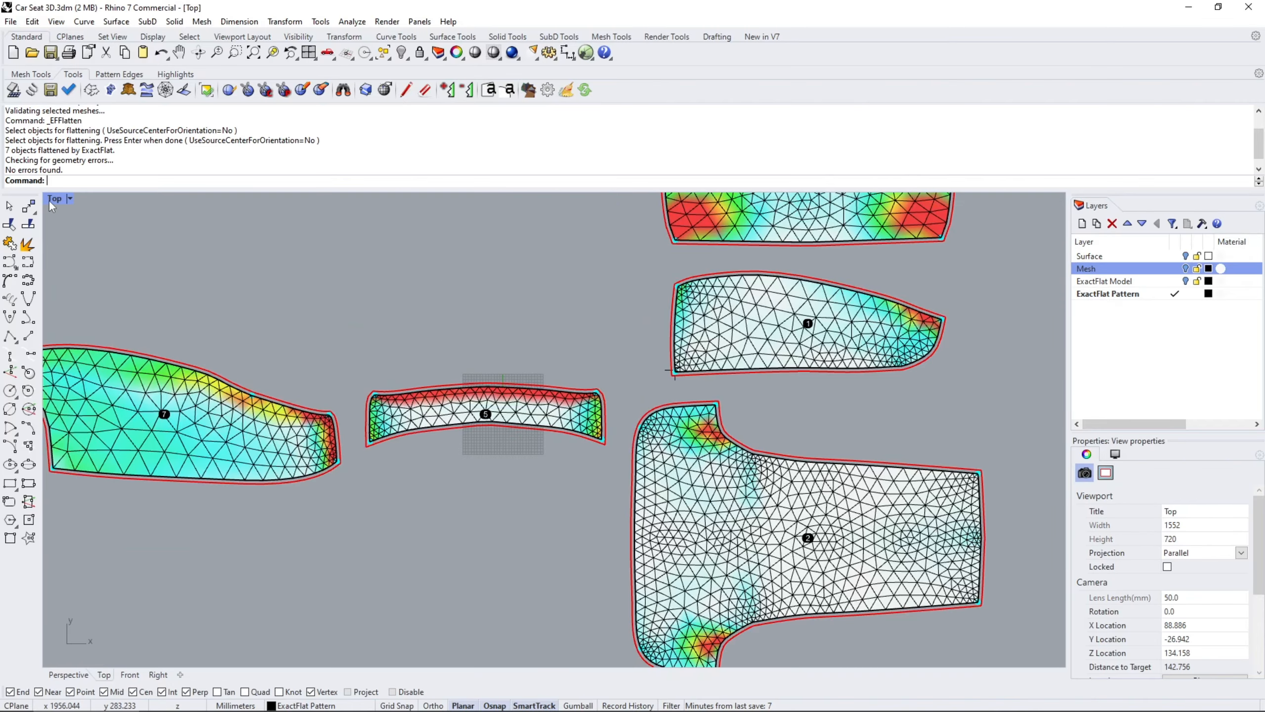
scroll(454, 293, down, 6)
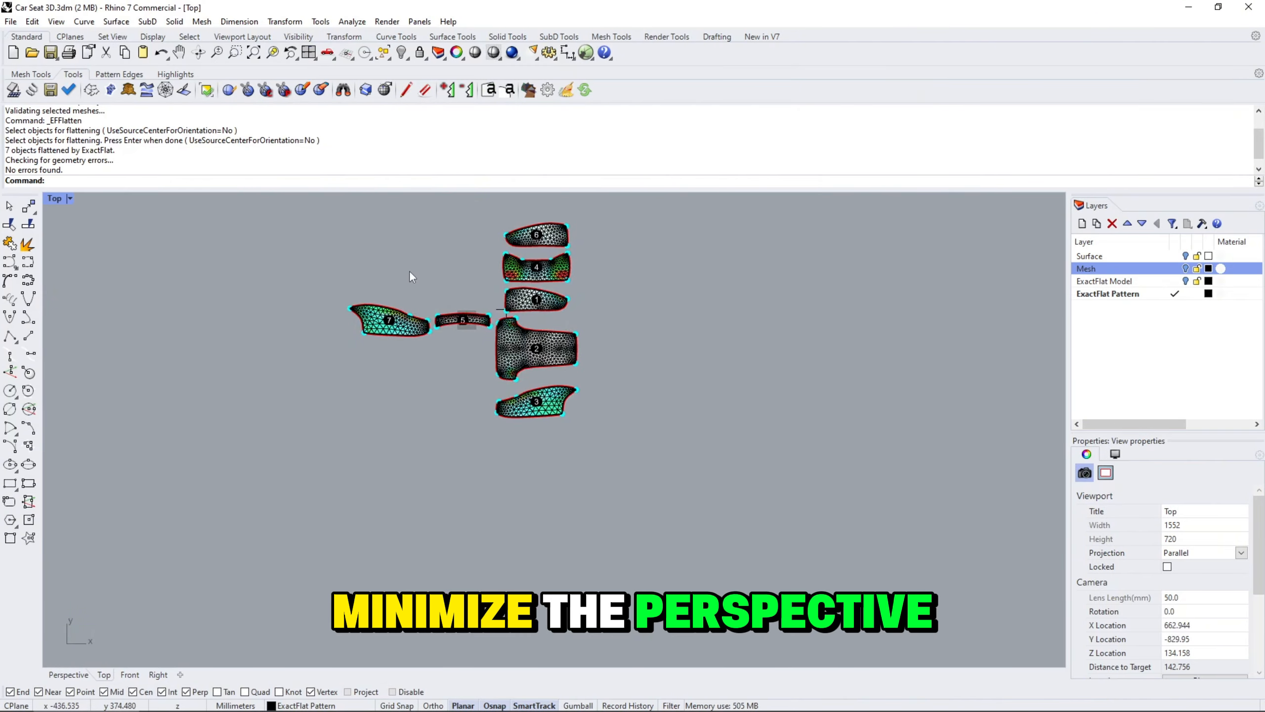
right_drag(465, 258, 479, 337)
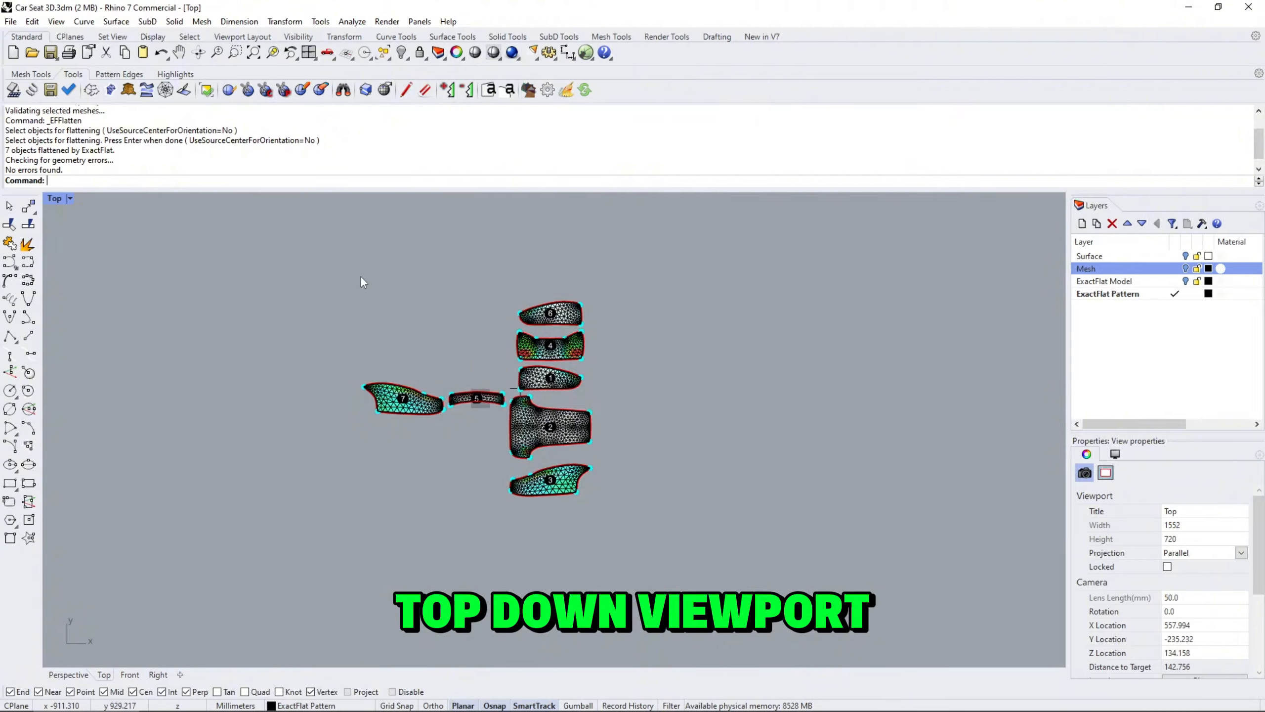
text(zoom)
key(Return)
text(ex)
key(Return)
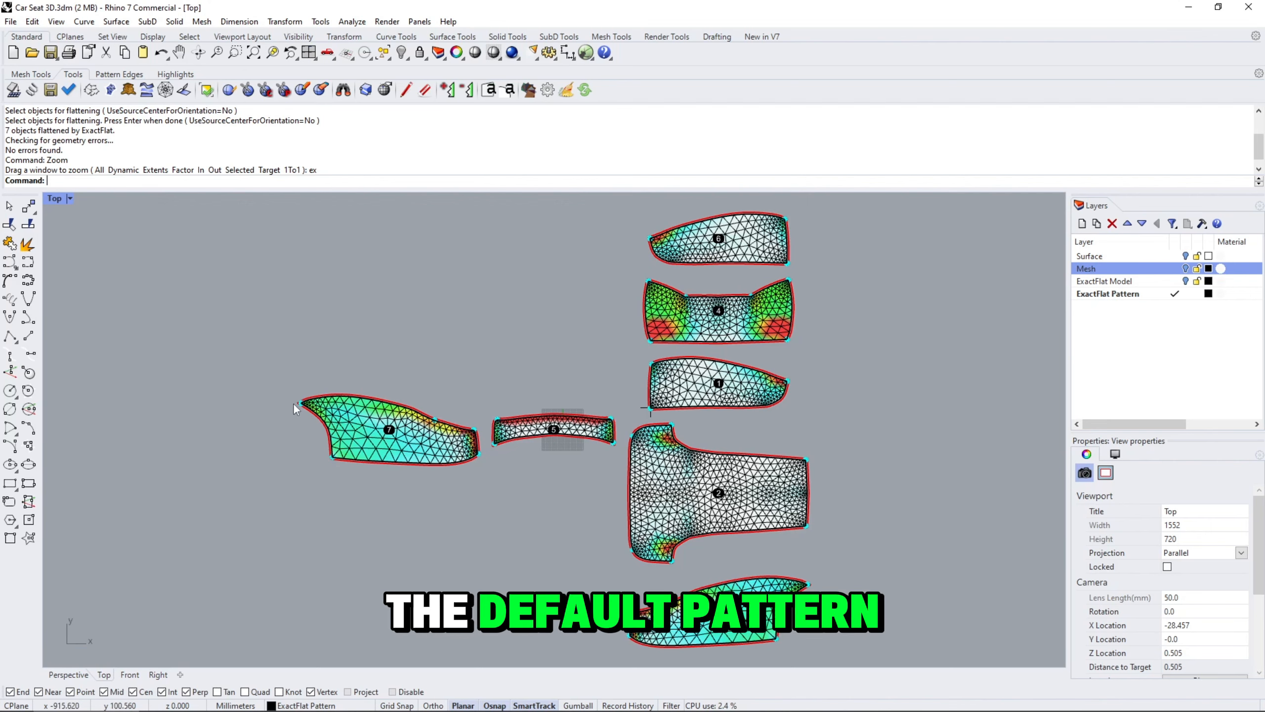
Examine the strain colours, black pattern outlines and red offset lines on pieces 7 and 5 and across the flat layout.
scroll(424, 416, up, 5)
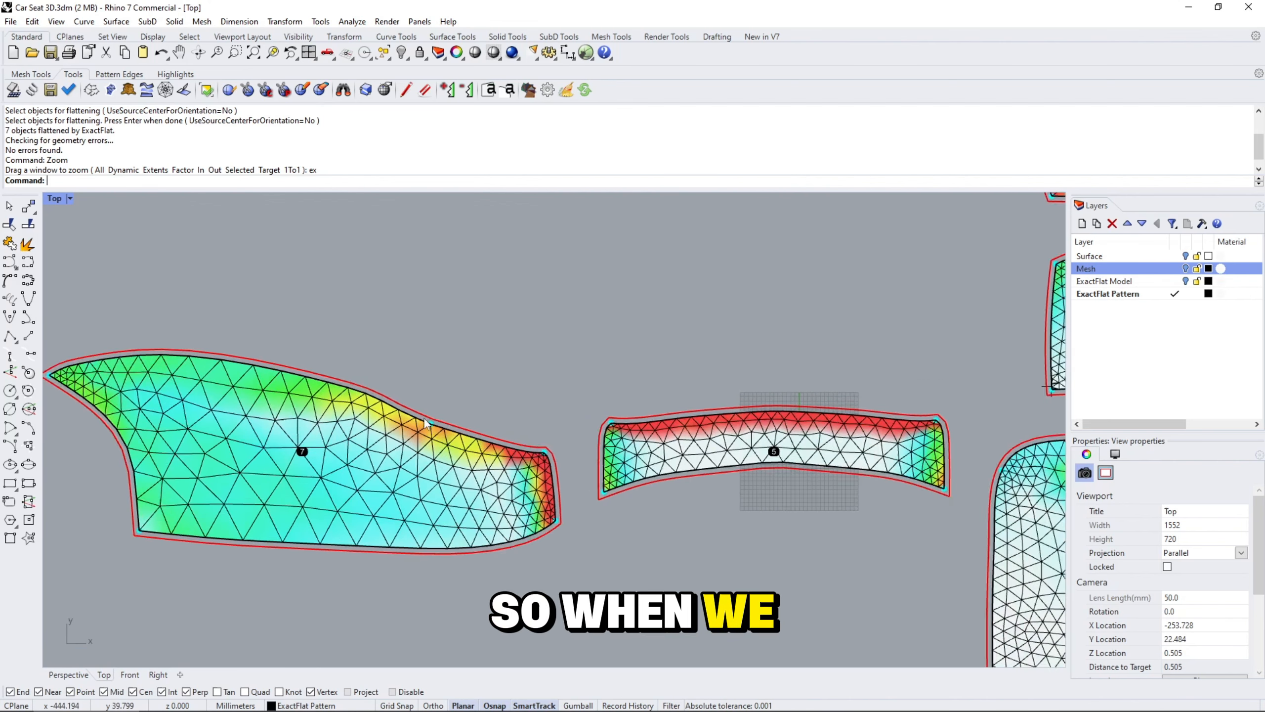
right_drag(437, 422, 476, 373)
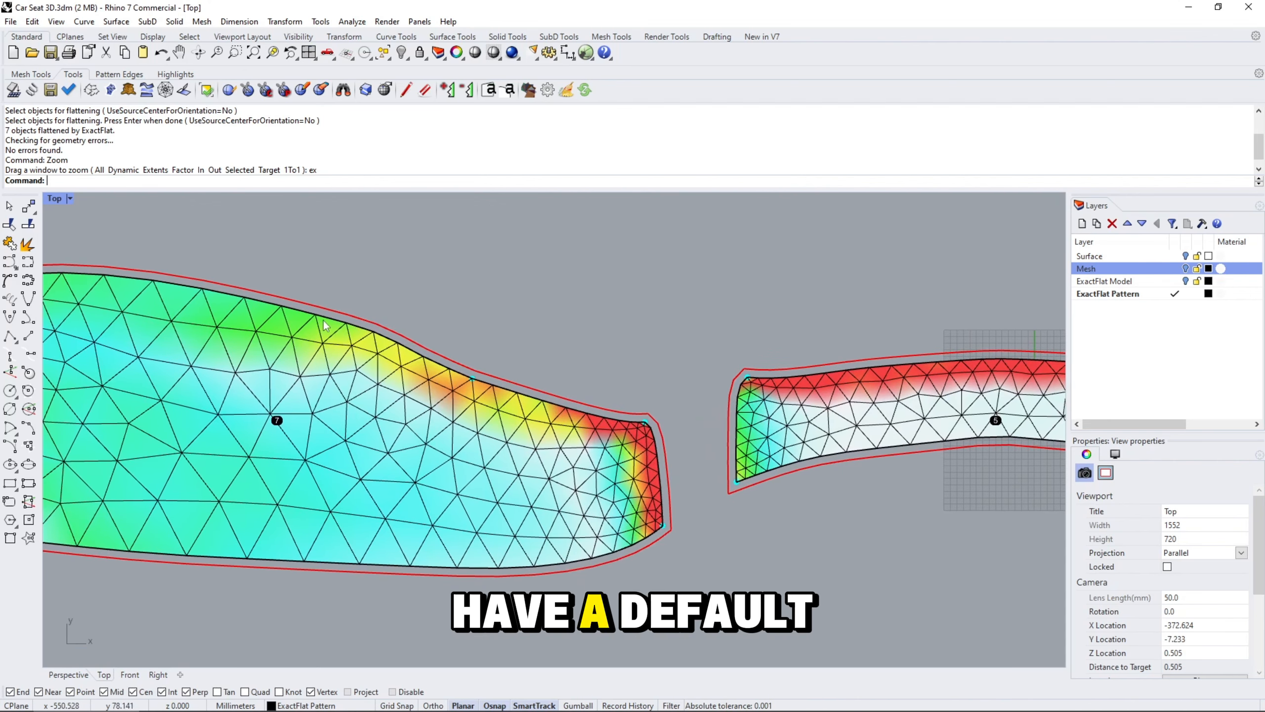
right_drag(305, 375, 531, 422)
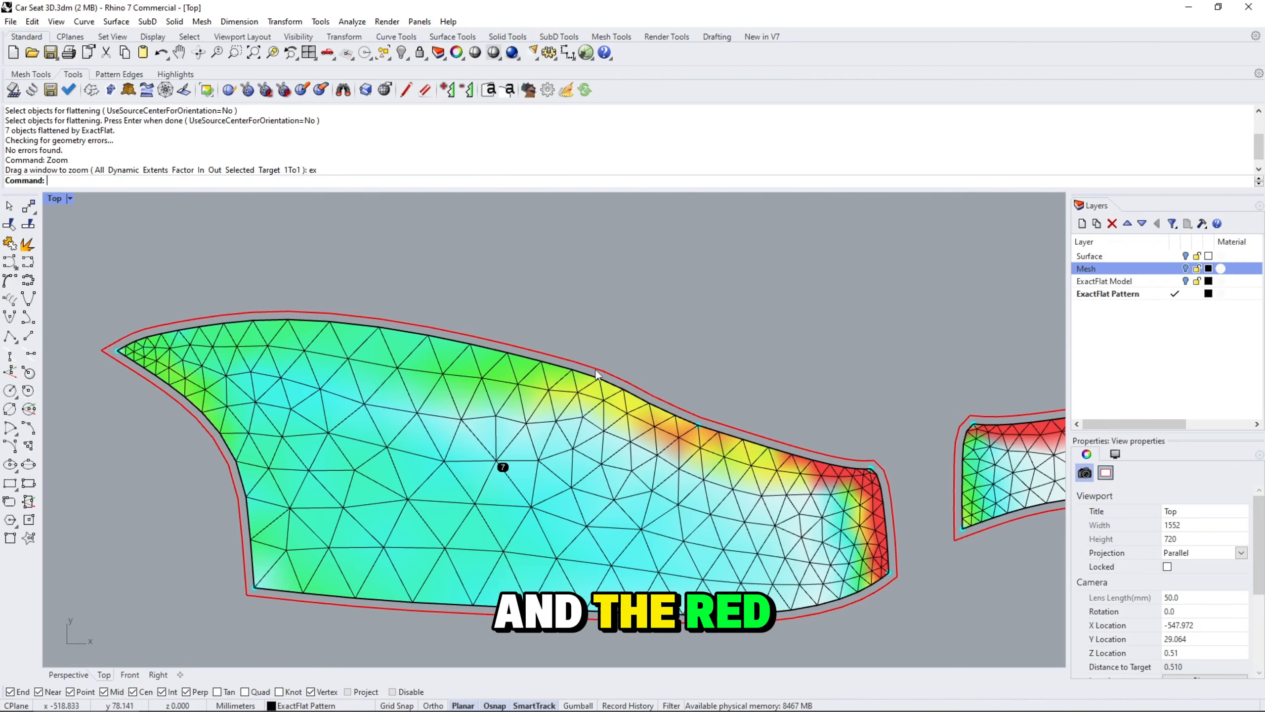
right_drag(901, 388, 565, 367)
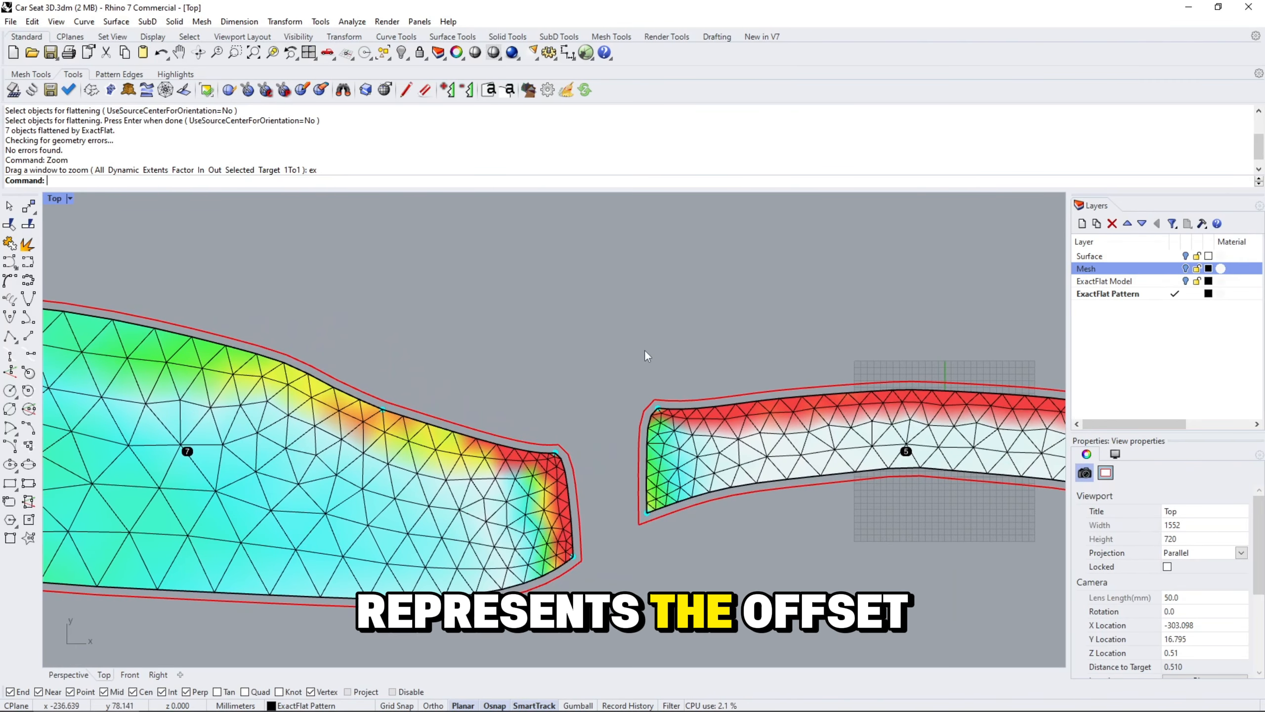
right_drag(847, 324, 439, 334)
right_drag(691, 327, 349, 311)
scroll(347, 311, down, 6)
right_drag(598, 253, 589, 344)
scroll(590, 344, down, 10)
right_drag(449, 269, 515, 295)
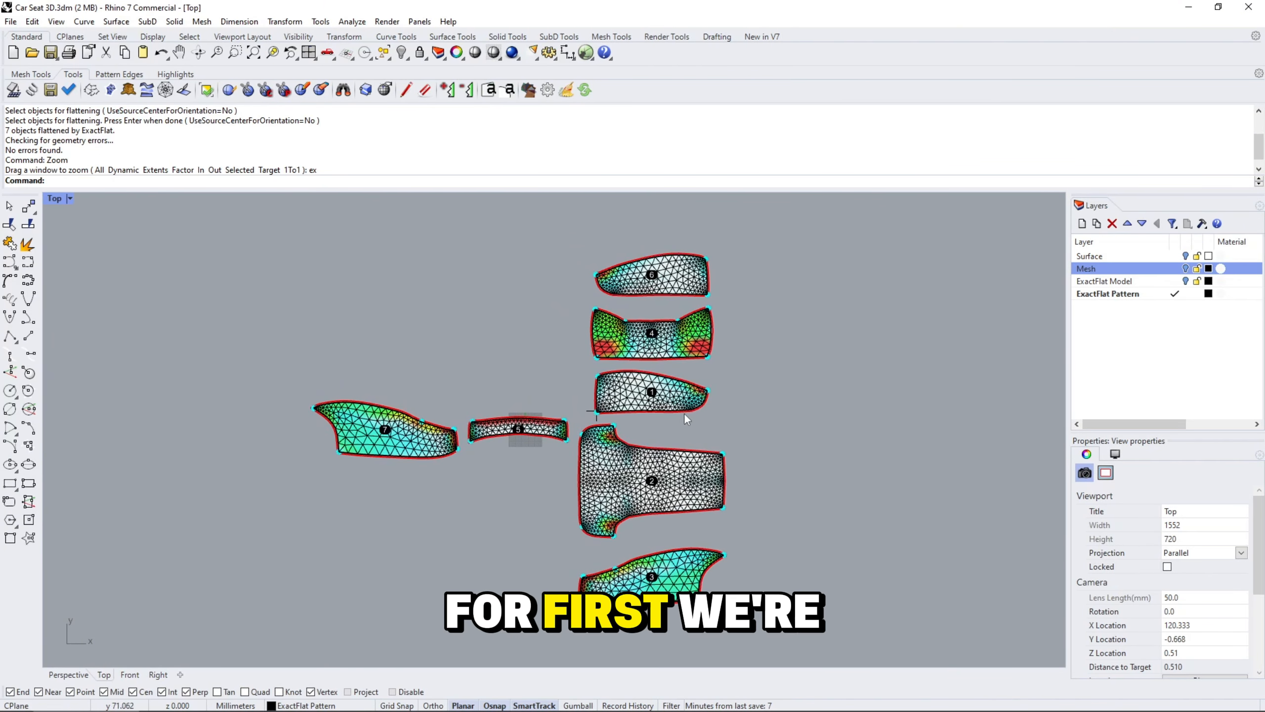
Re-flatten pattern piece 1 using the least squares conformal map with a free boundary.
scroll(695, 414, up, 4)
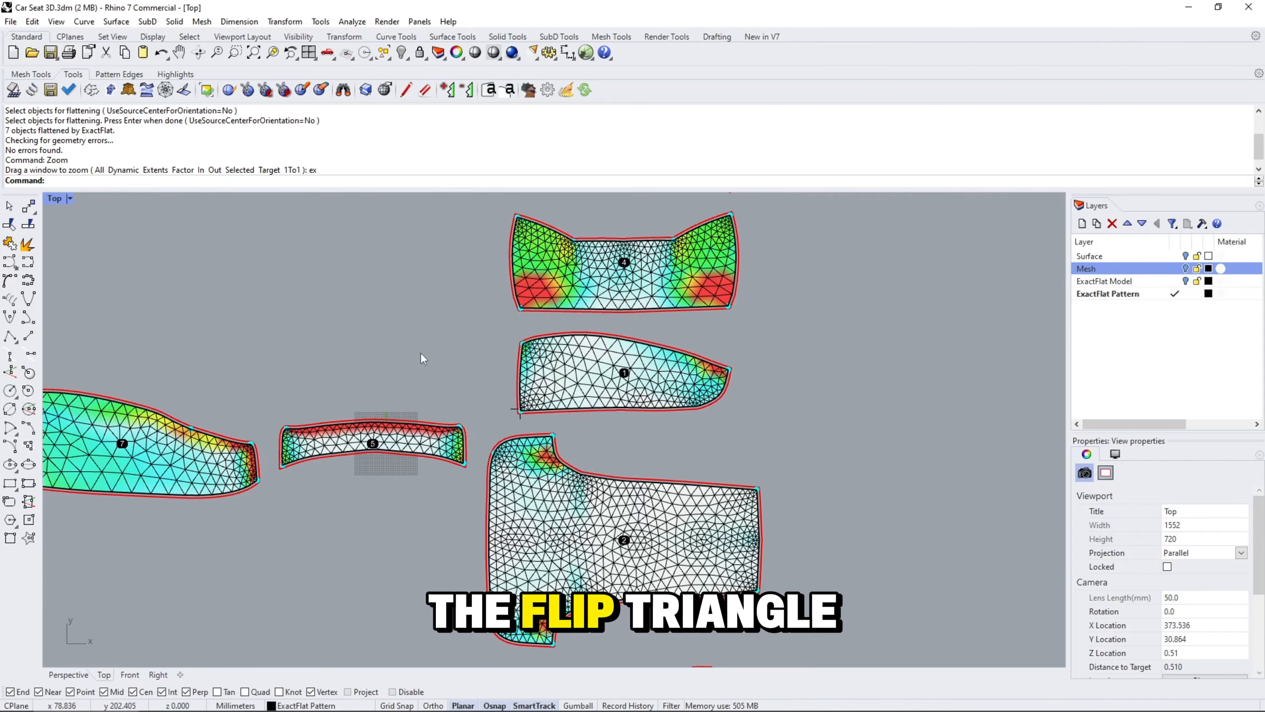
click(111, 90)
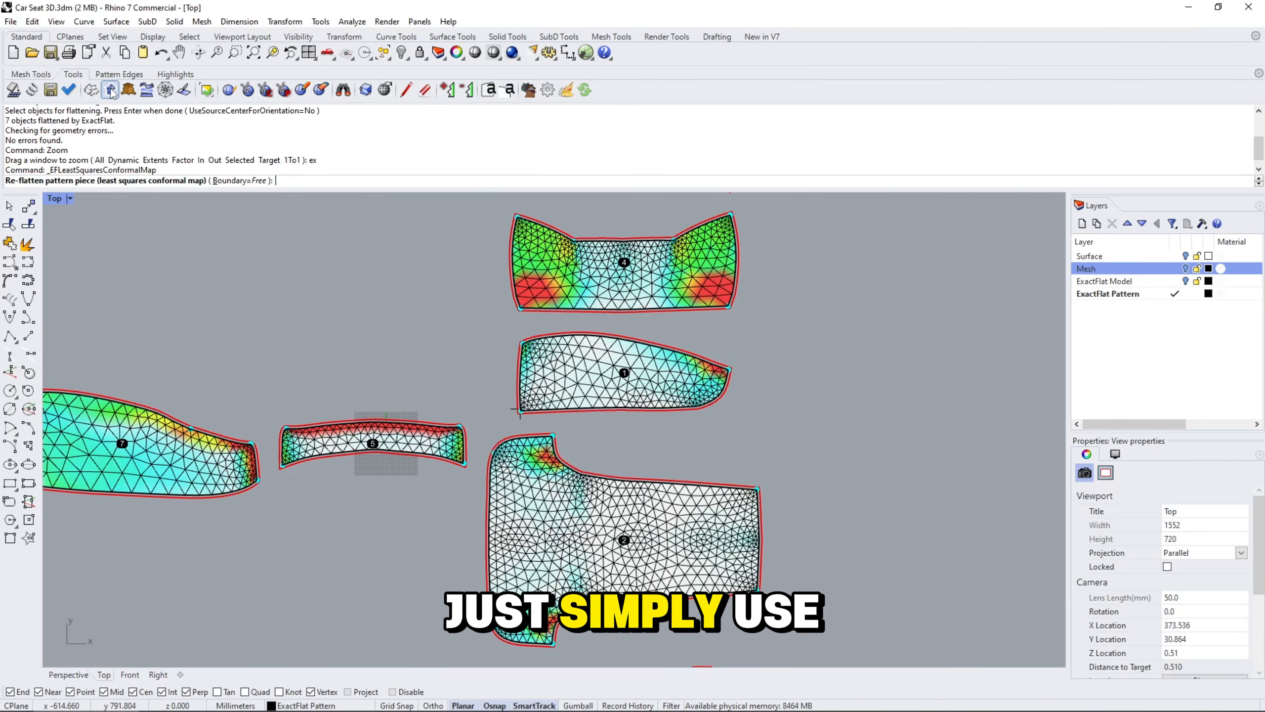
click(607, 369)
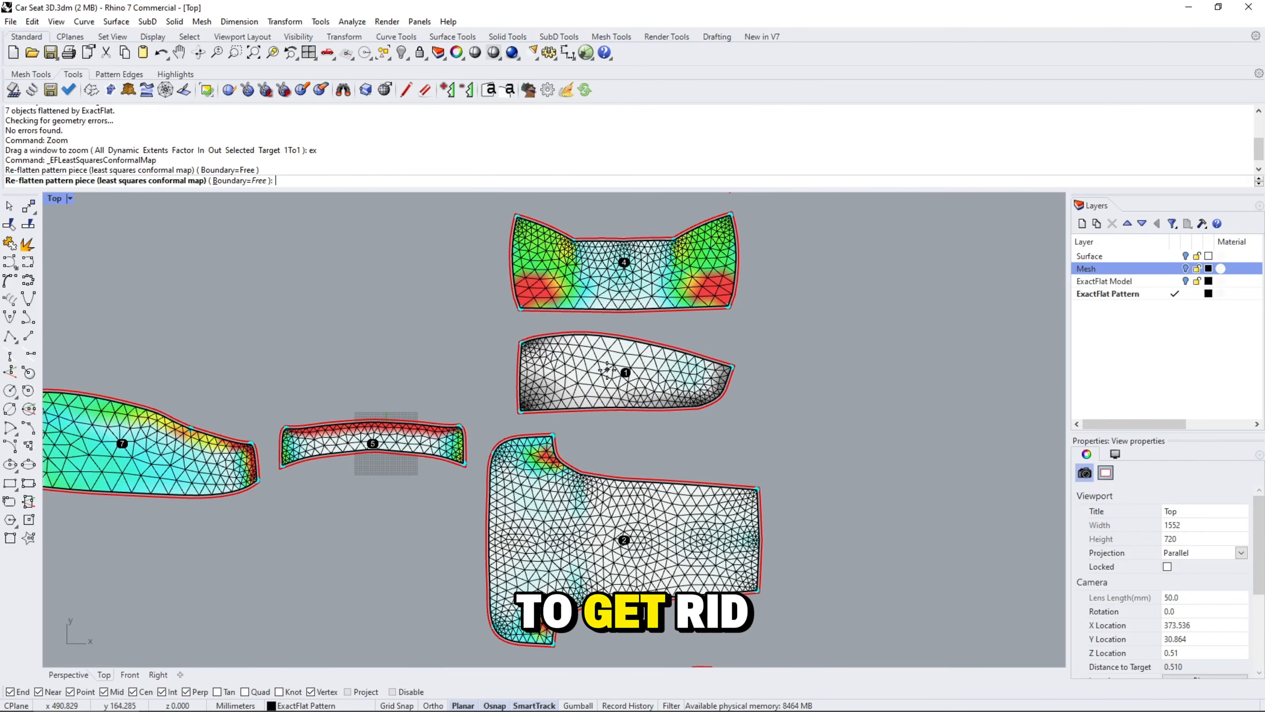
key(Return)
Run the Spring optimizer on all seven pattern pieces with the default algorithm settings and the Cotton 1 material.
scroll(608, 373, down, 5)
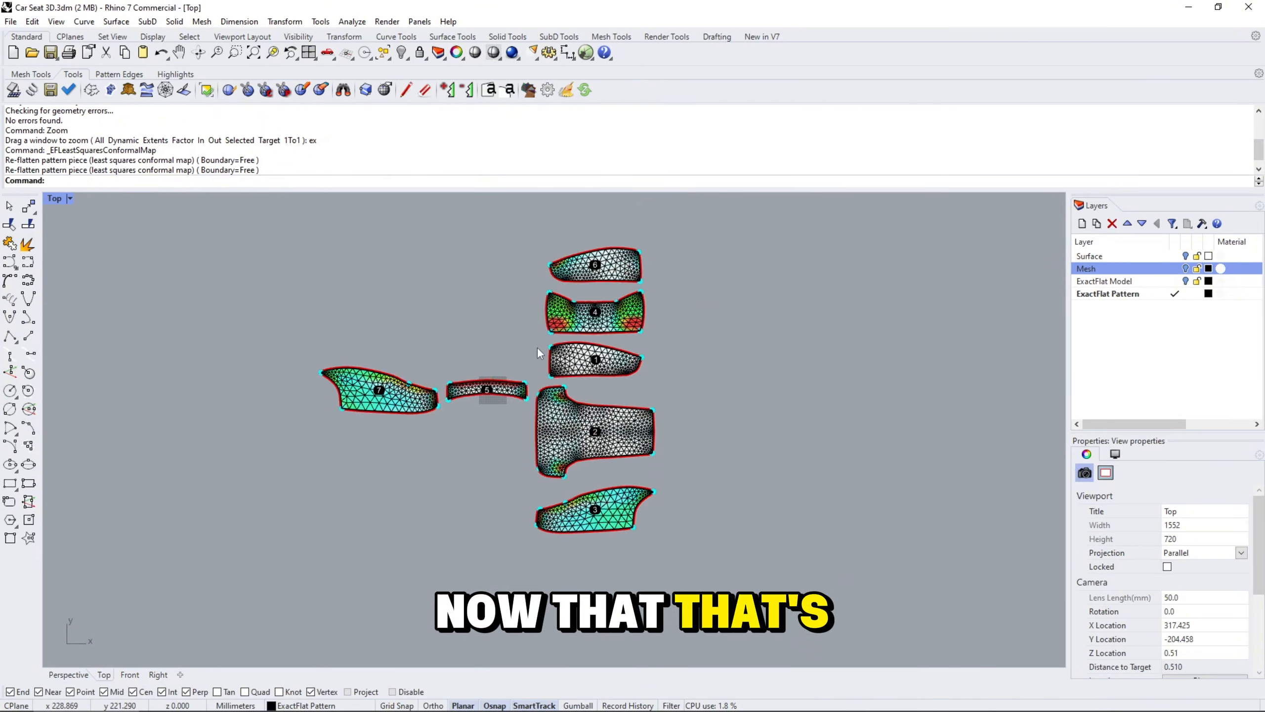
click(30, 91)
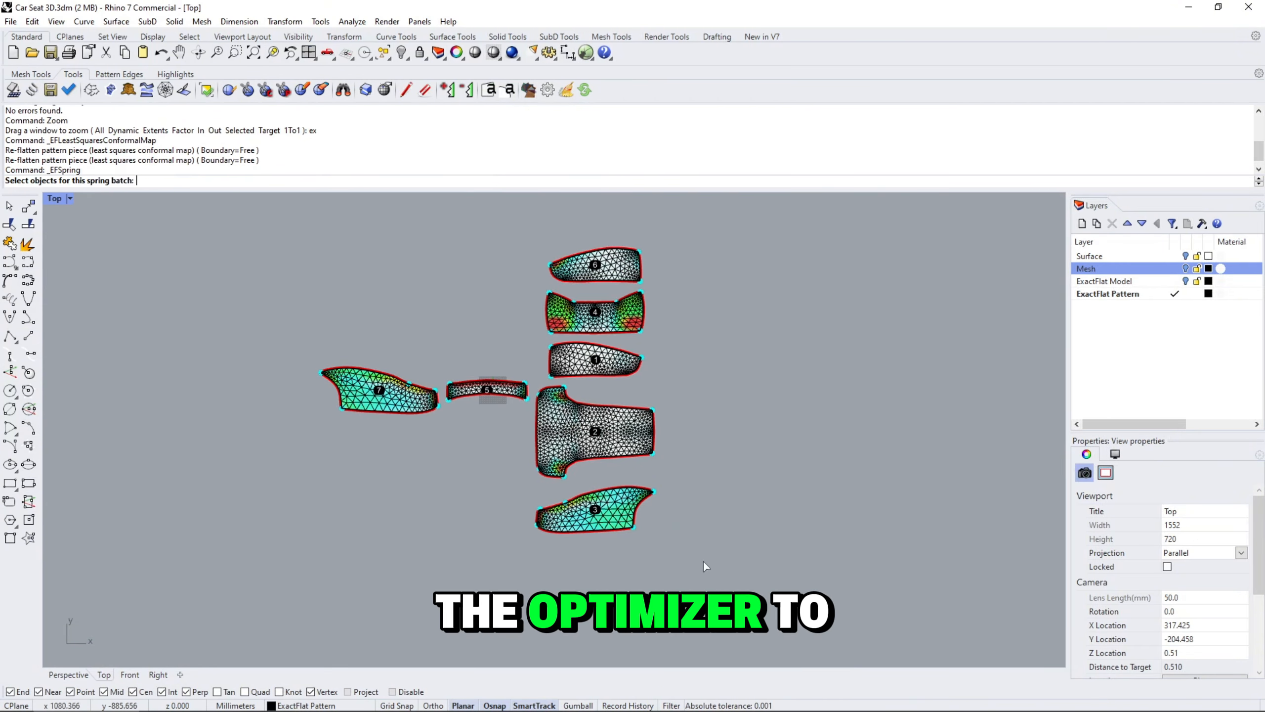
drag(705, 567, 291, 211)
key(Return)
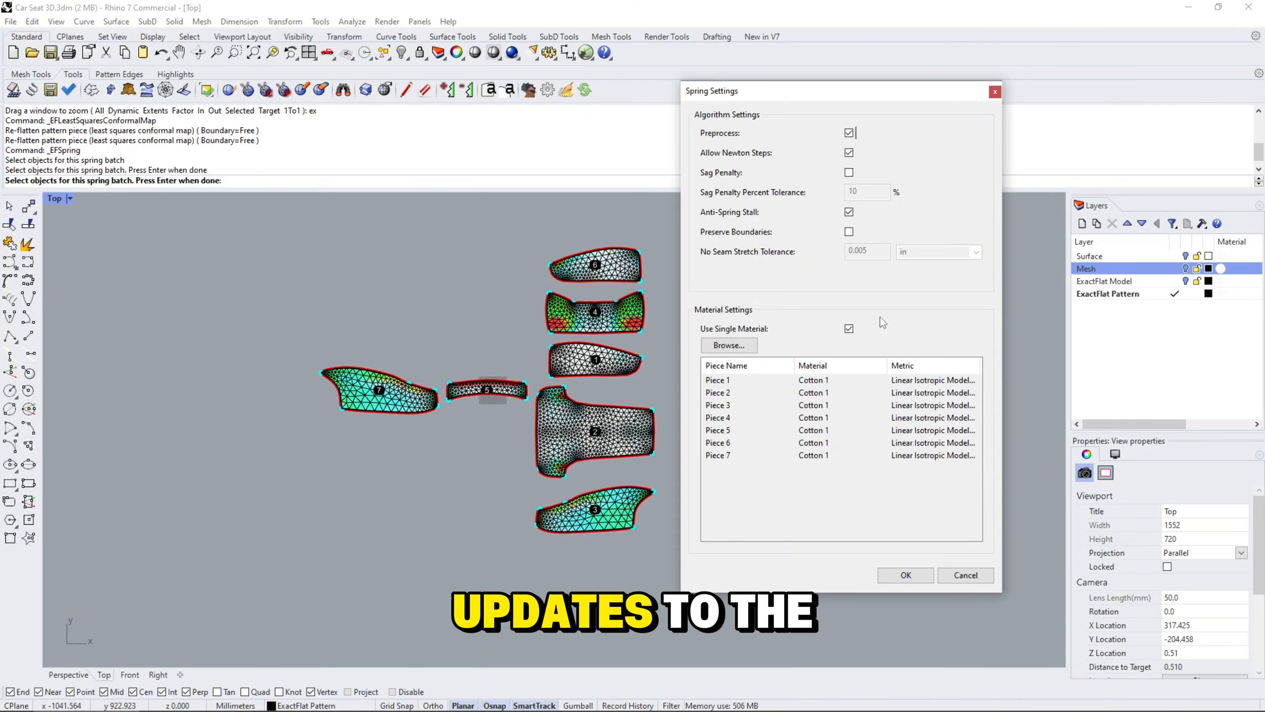
click(906, 576)
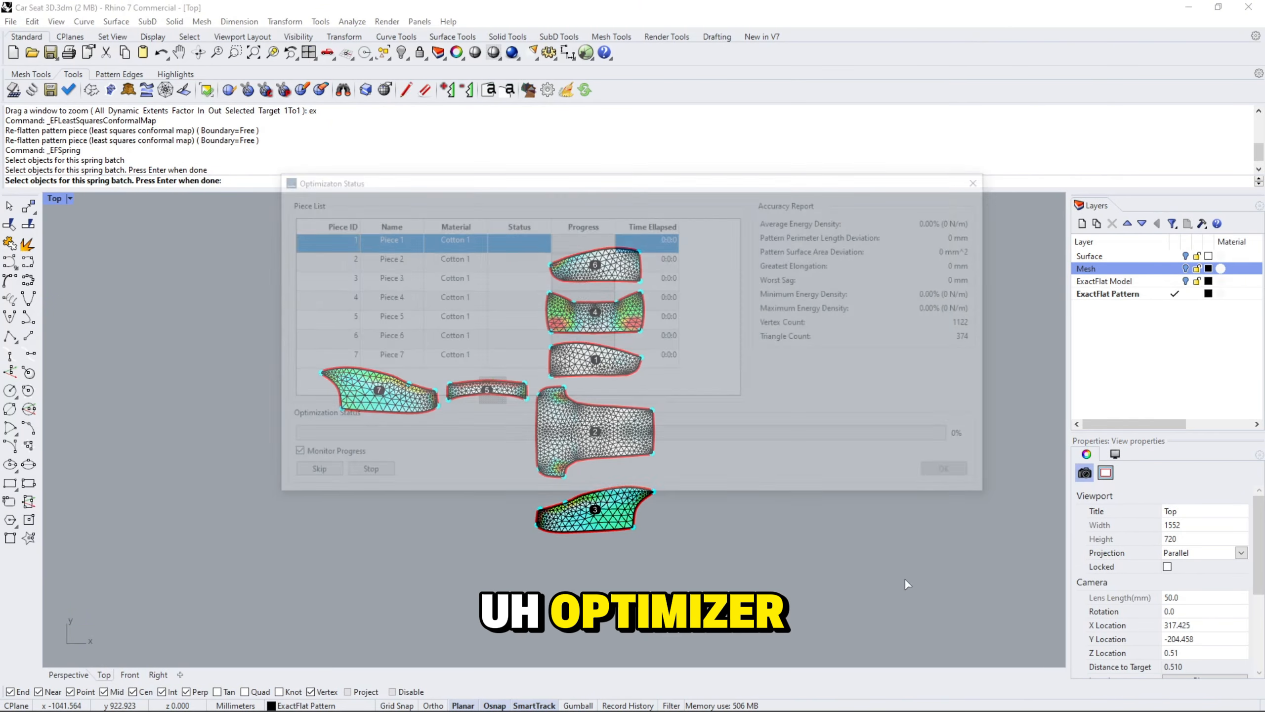
drag(583, 184, 828, 42)
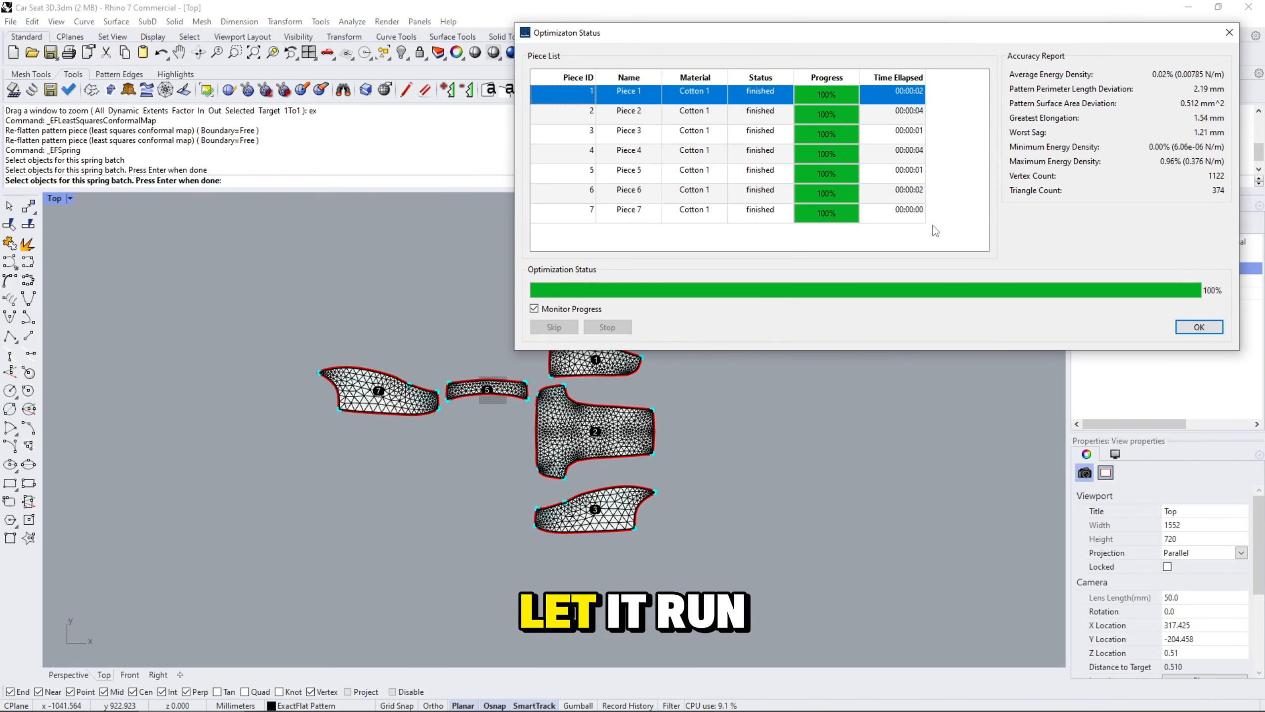
click(1199, 327)
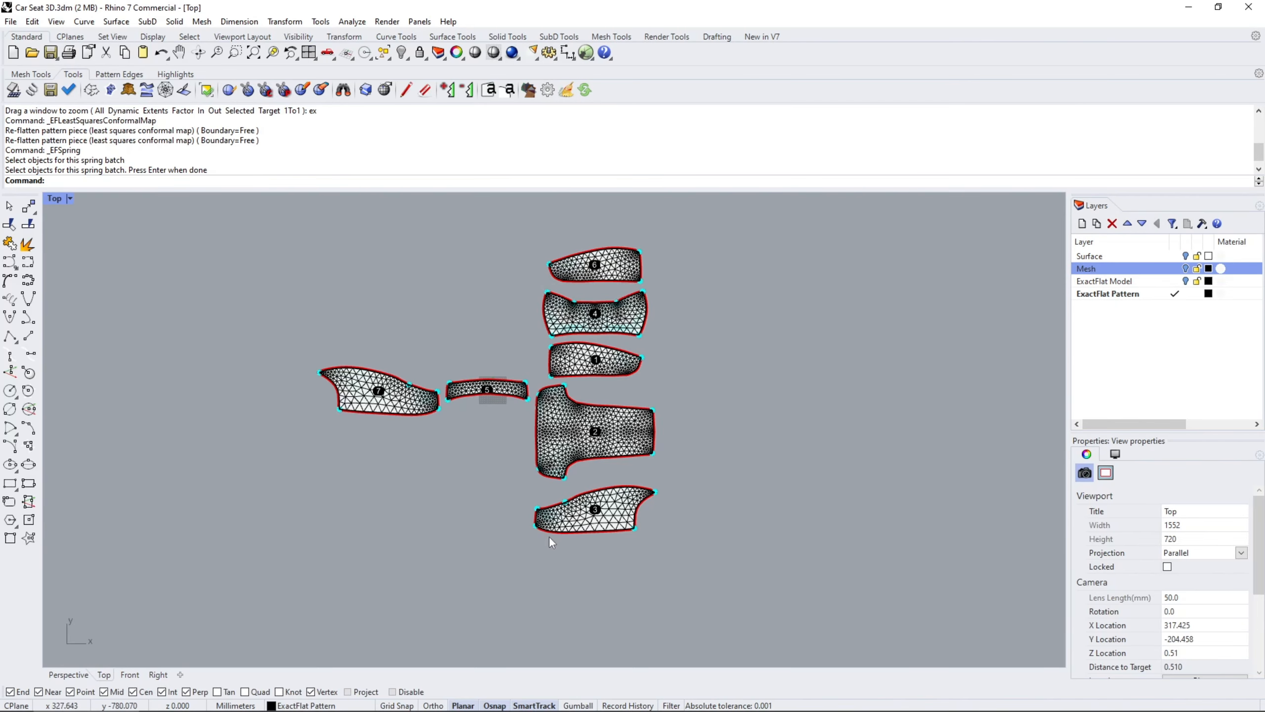
Use Find Neighboring Piece with a 100 offset to place piece 6 along piece 2's upper edge and piece 7 along piece 6's upper edge.
scroll(619, 459, up, 3)
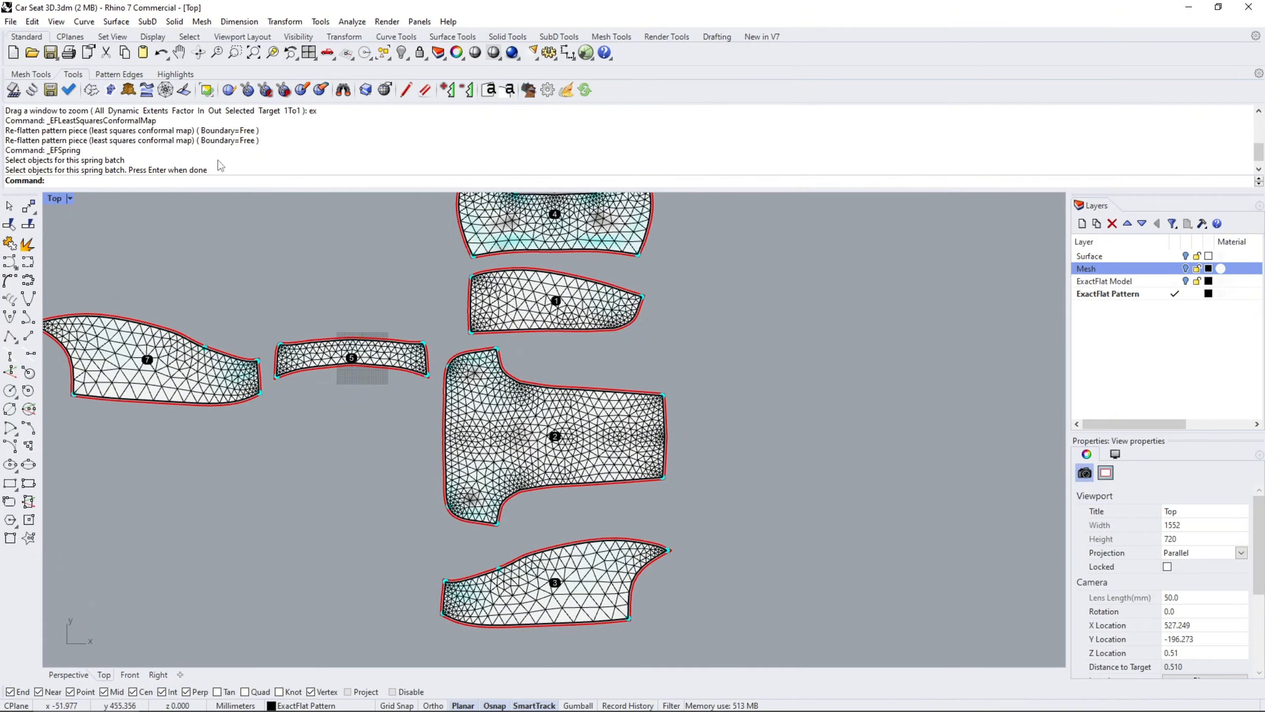
click(343, 90)
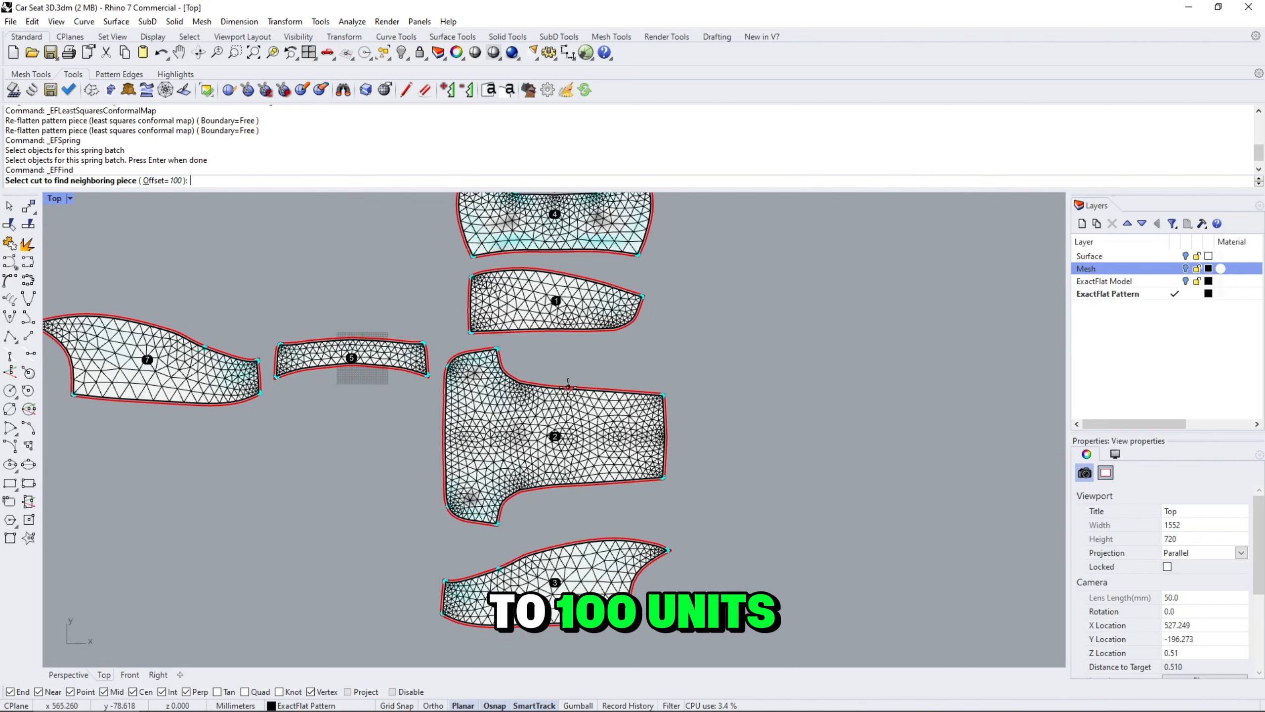
click(569, 388)
scroll(573, 286, up, 4)
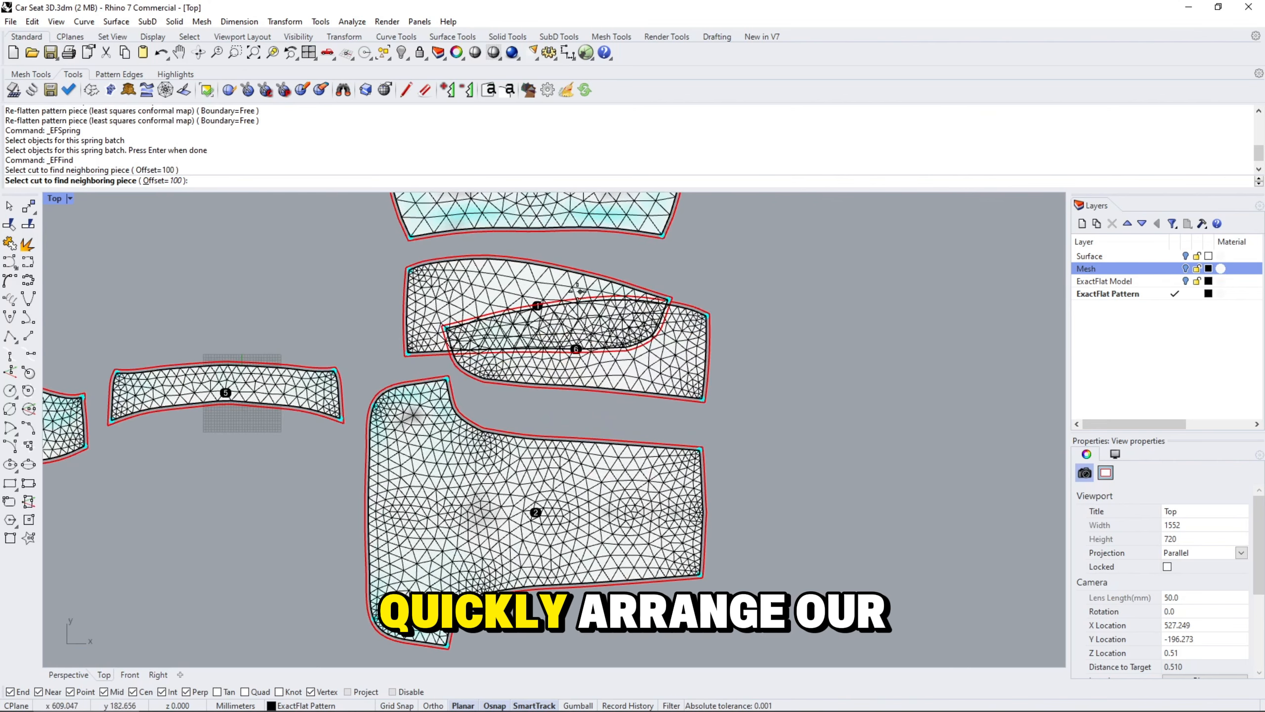
click(571, 303)
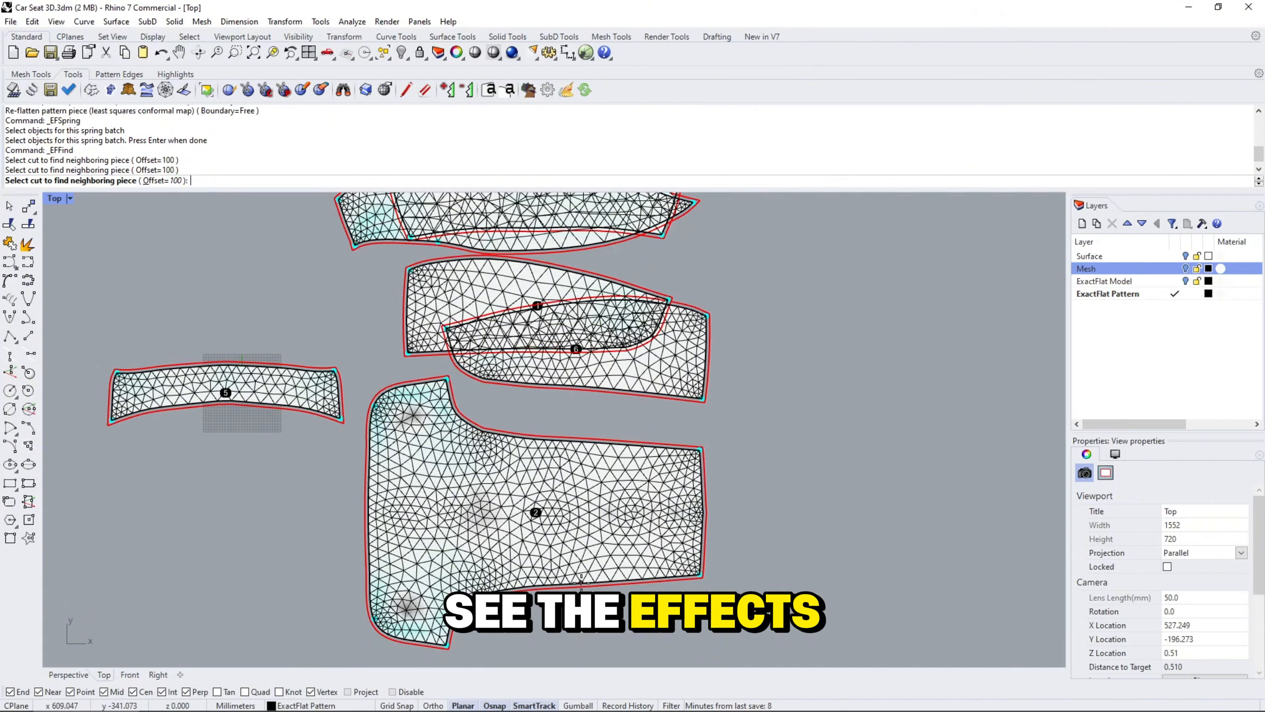
Place neighbouring piece 1 along piece 2's lower edge and piece 3 along piece 1's lower edge, keeping the 100 offset.
click(549, 580)
right_drag(526, 605, 520, 353)
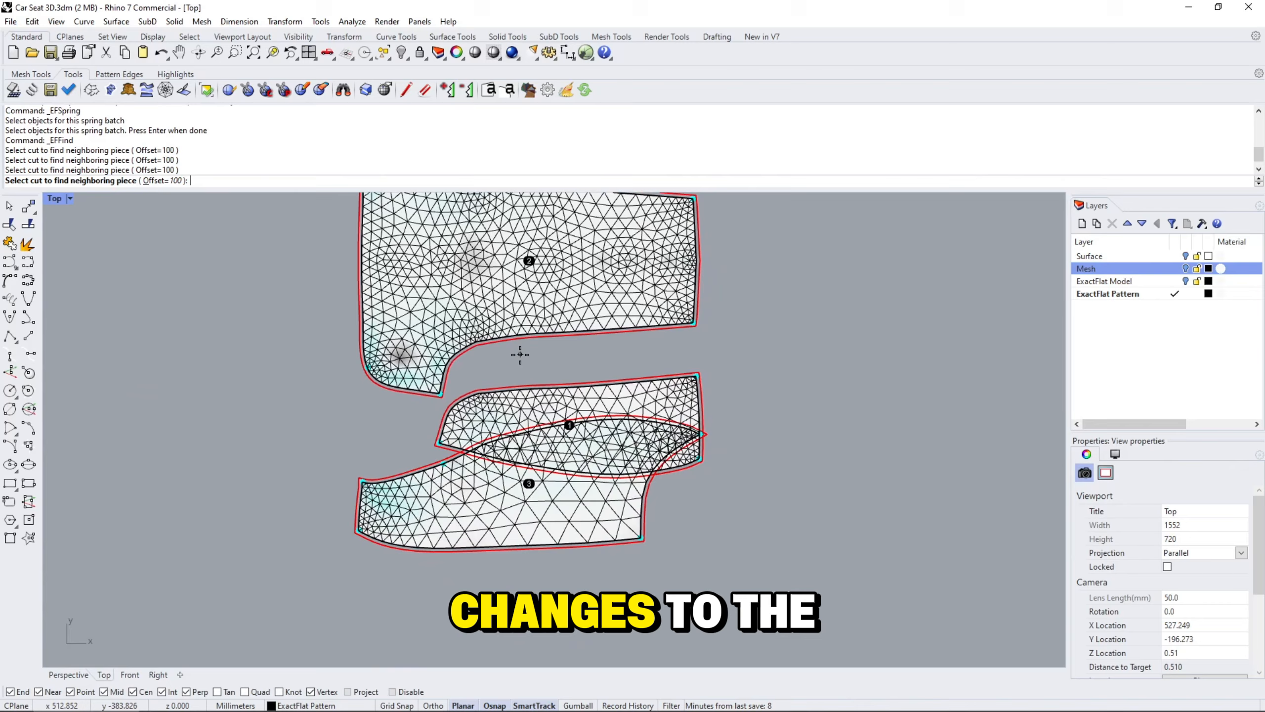
click(583, 472)
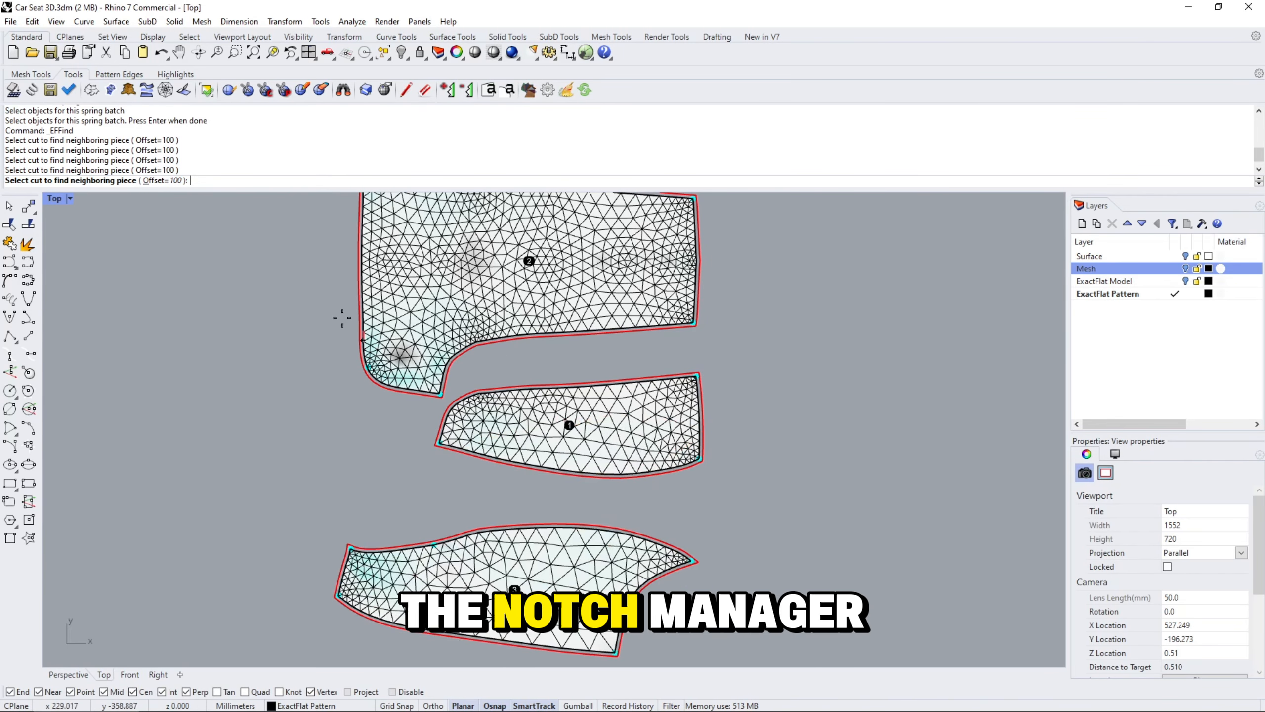
Place neighbouring piece 5 along piece 2's left edge and piece 4 along piece 2's right edge.
right_drag(330, 223, 375, 328)
click(407, 357)
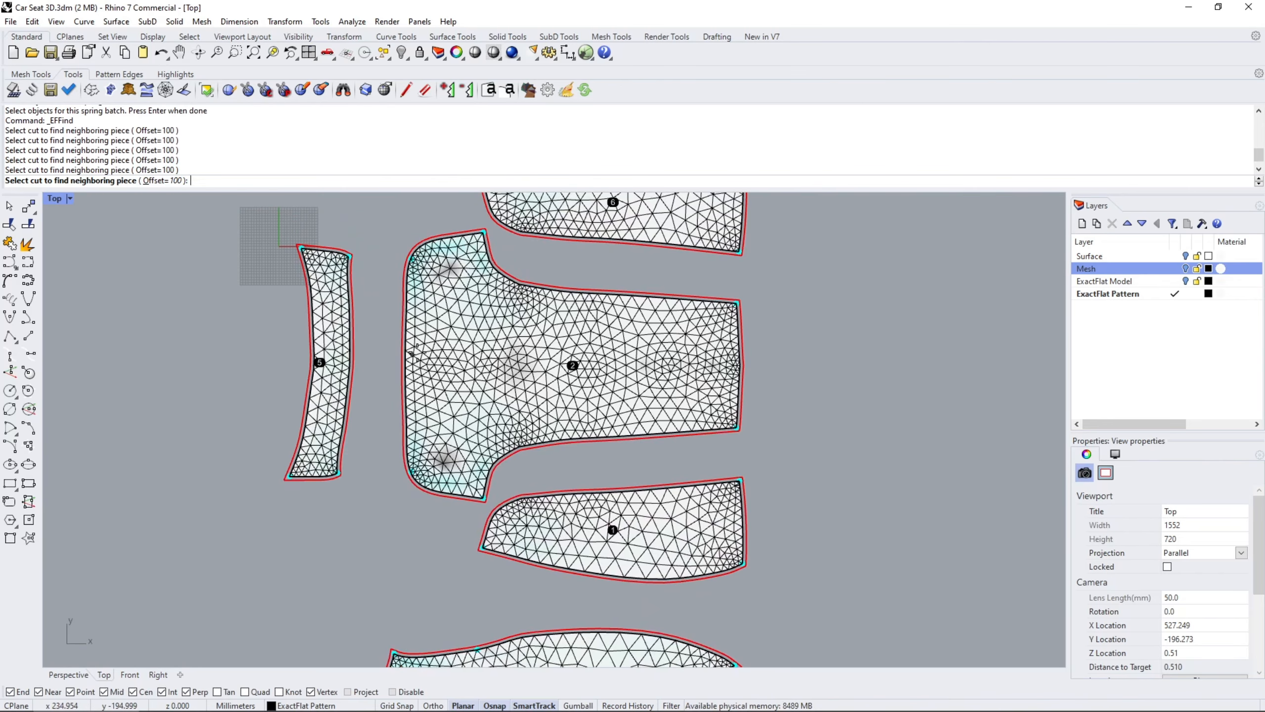
click(740, 359)
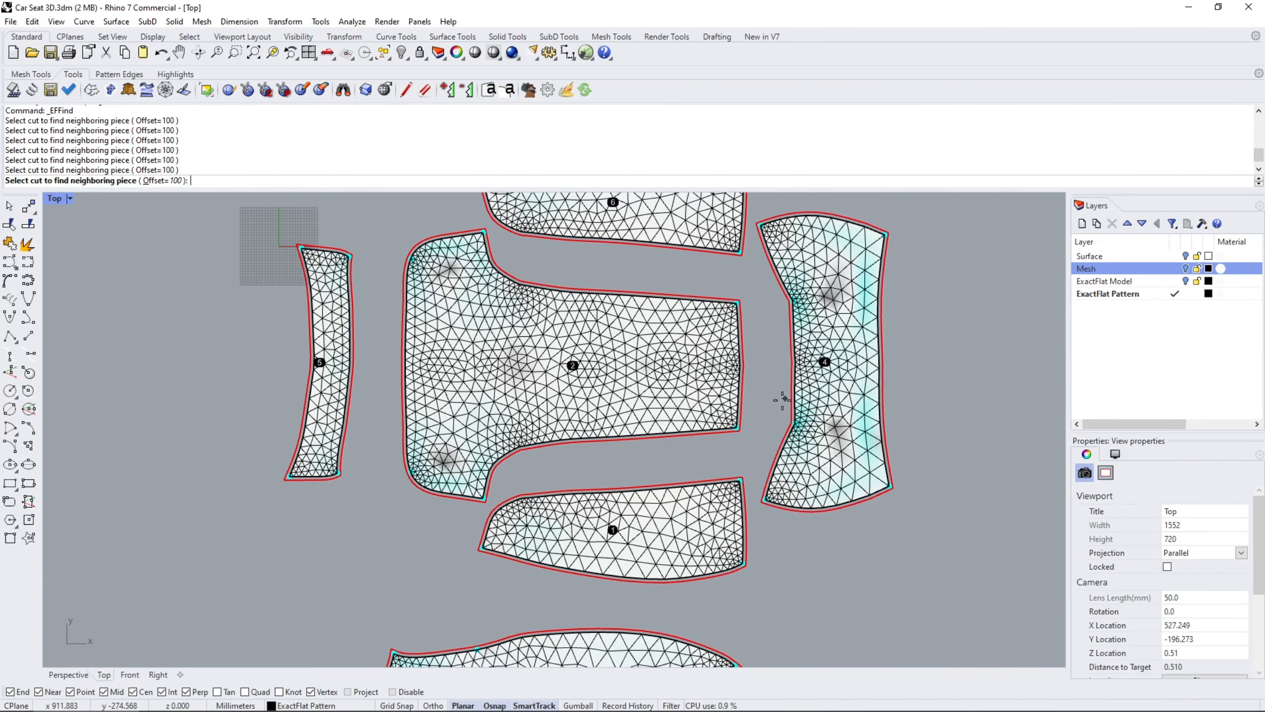
End the neighbour search and zoom to the extents of the arranged pattern pieces.
scroll(607, 438, down, 8)
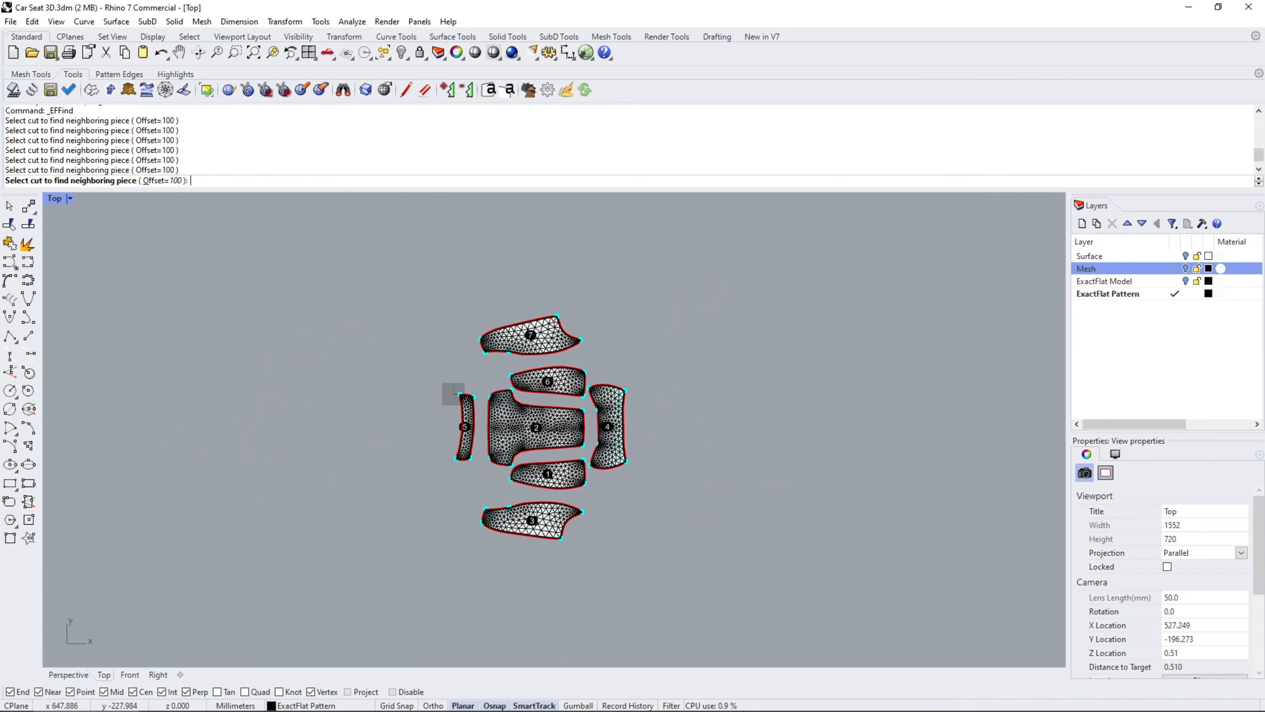
key(Escape)
text(zoom)
key(Return)
text(ex)
key(Return)
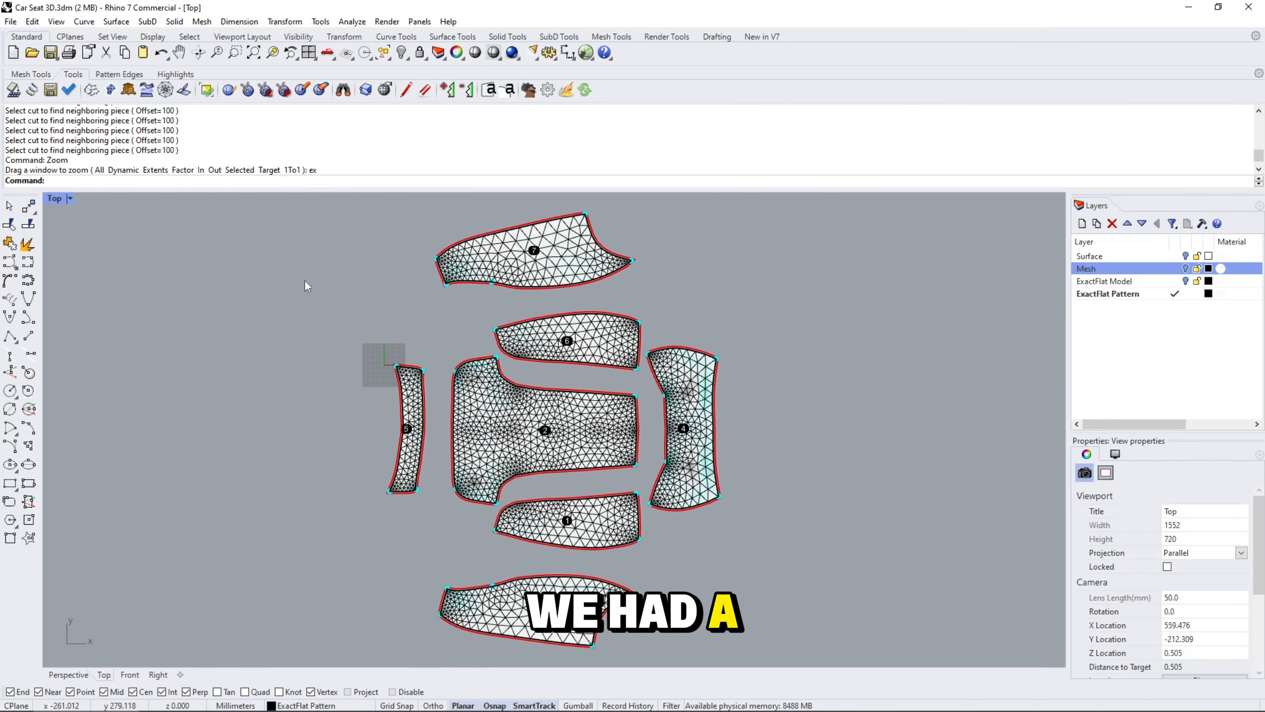
Open the Pattern Edge Manager, move it clear of the pattern pieces and expand the entries for pieces 2 to 7.
click(119, 73)
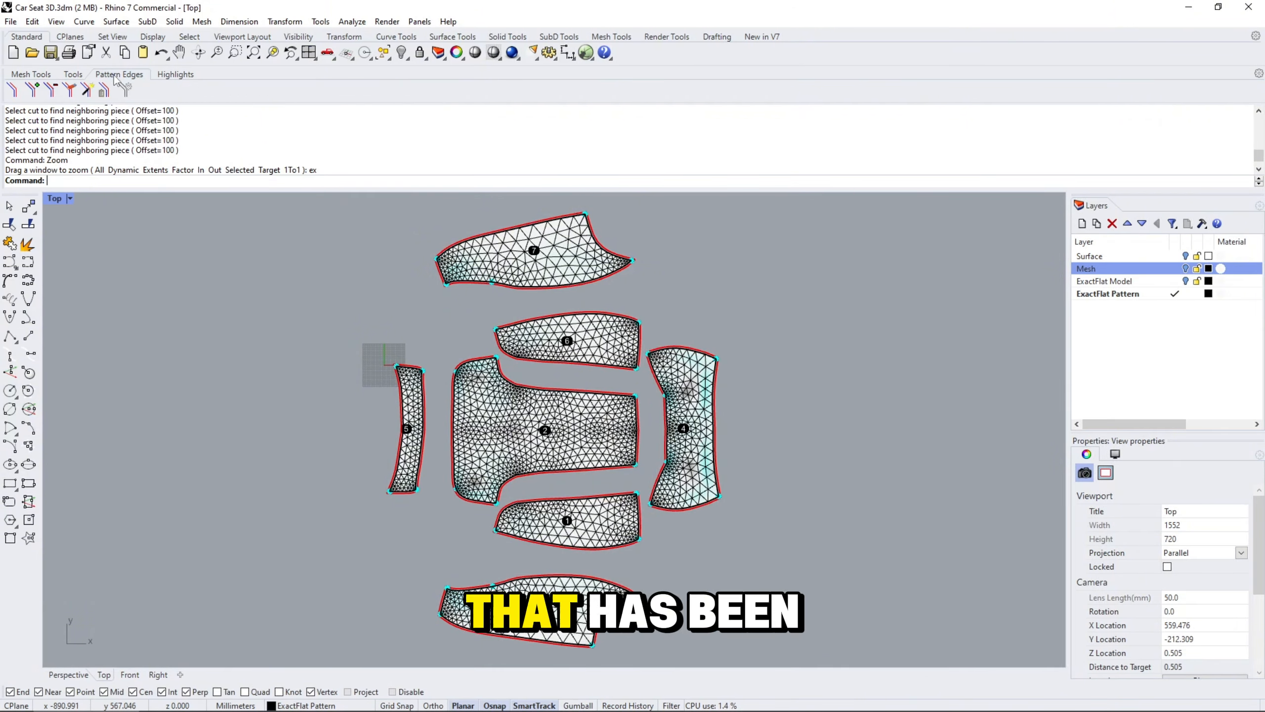
click(106, 93)
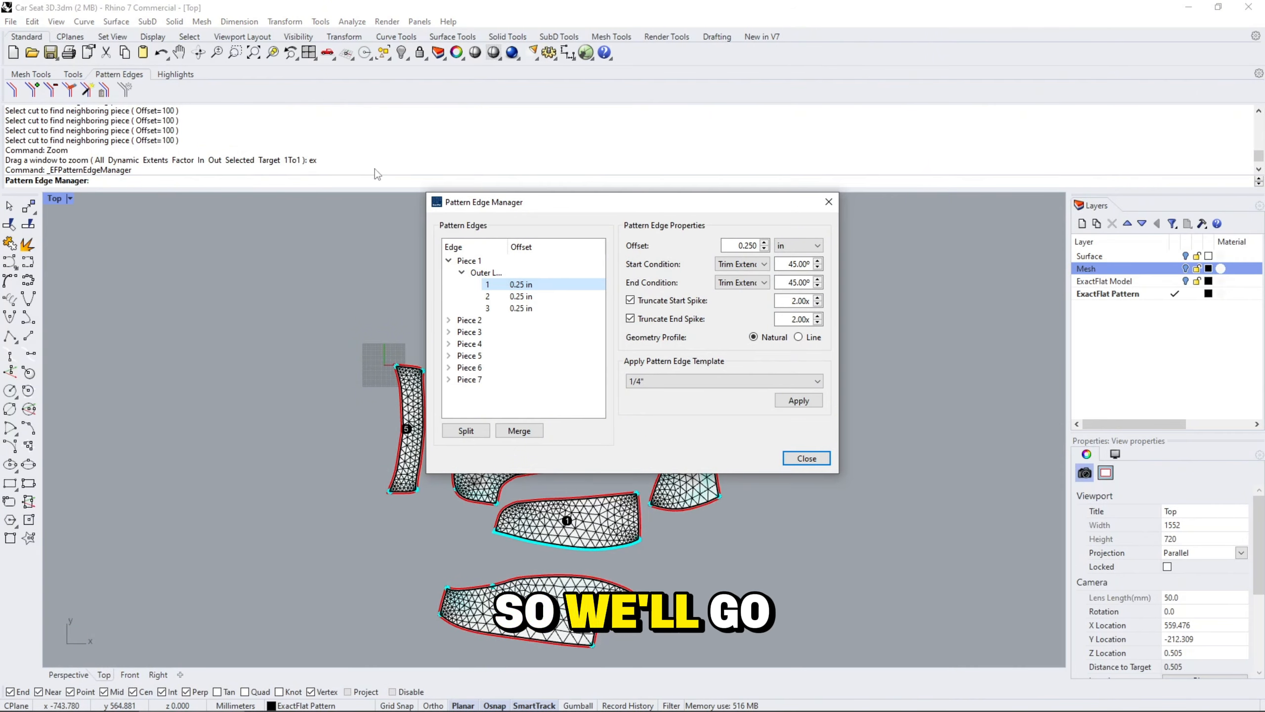
drag(526, 206, 847, 198)
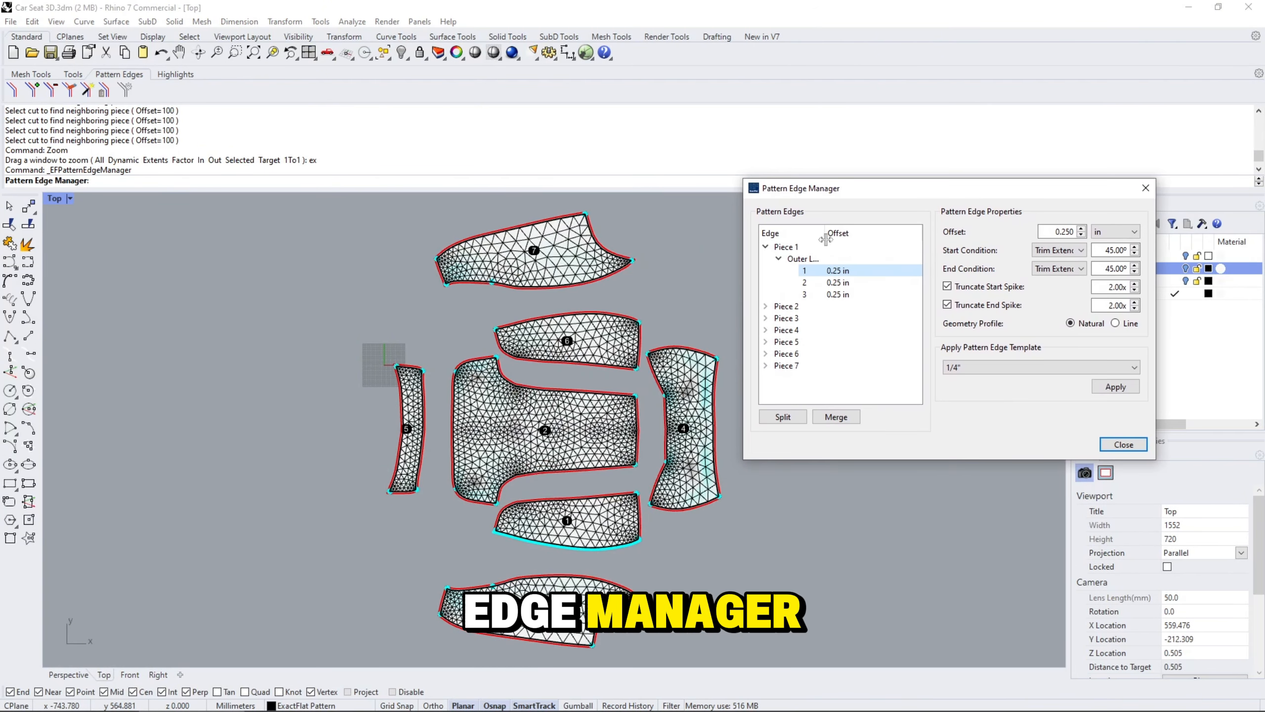
click(765, 365)
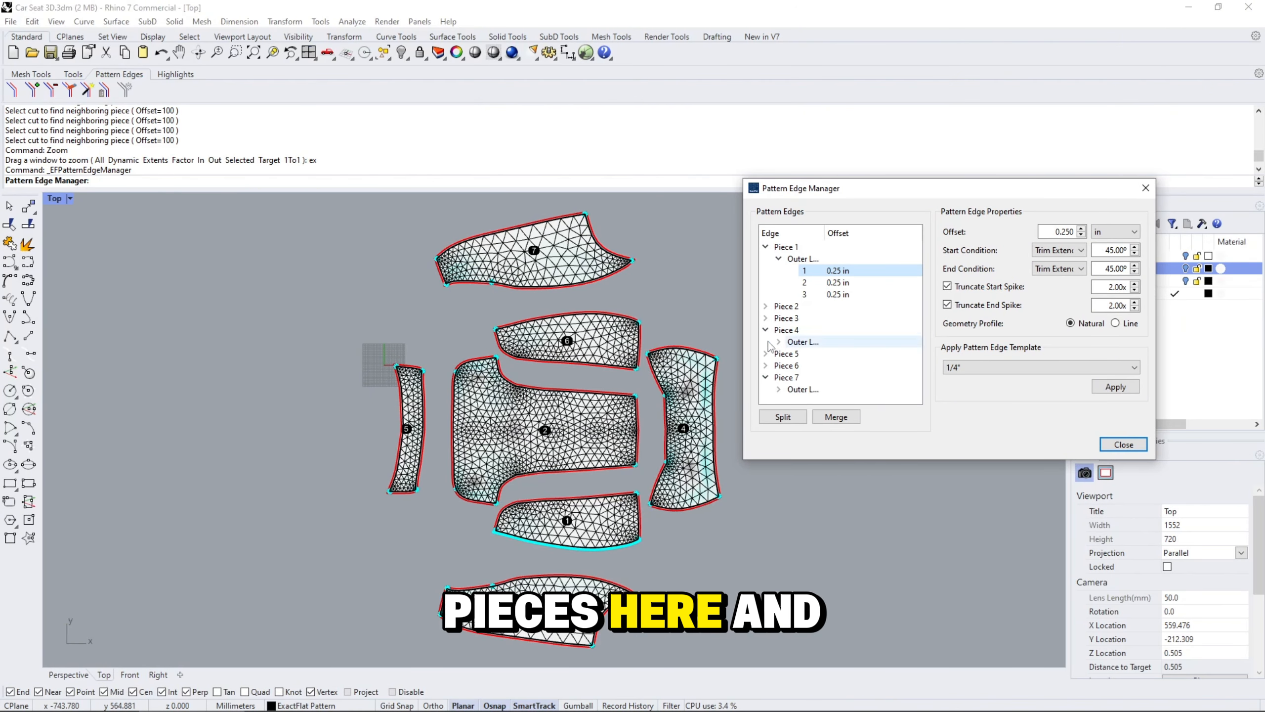
click(766, 354)
click(765, 377)
click(766, 318)
click(765, 306)
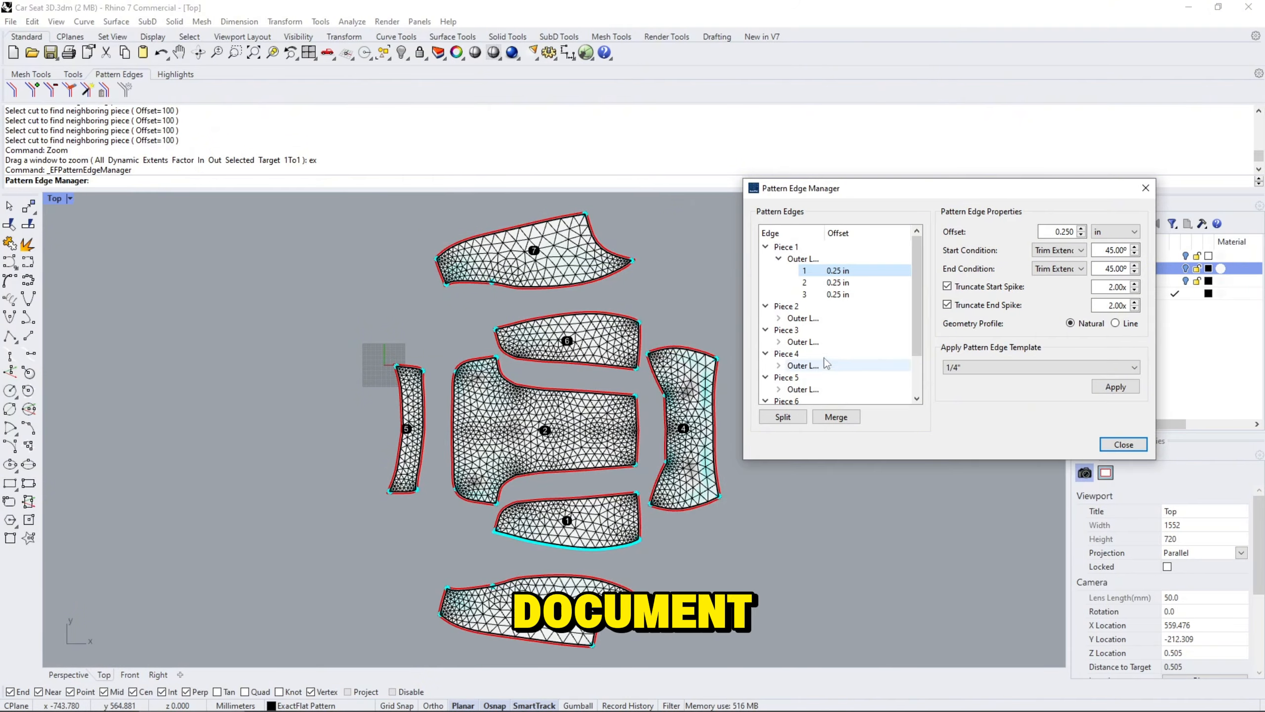
Select the edges of piece 1 one by one to identify each highlighted edge on the pattern.
click(842, 283)
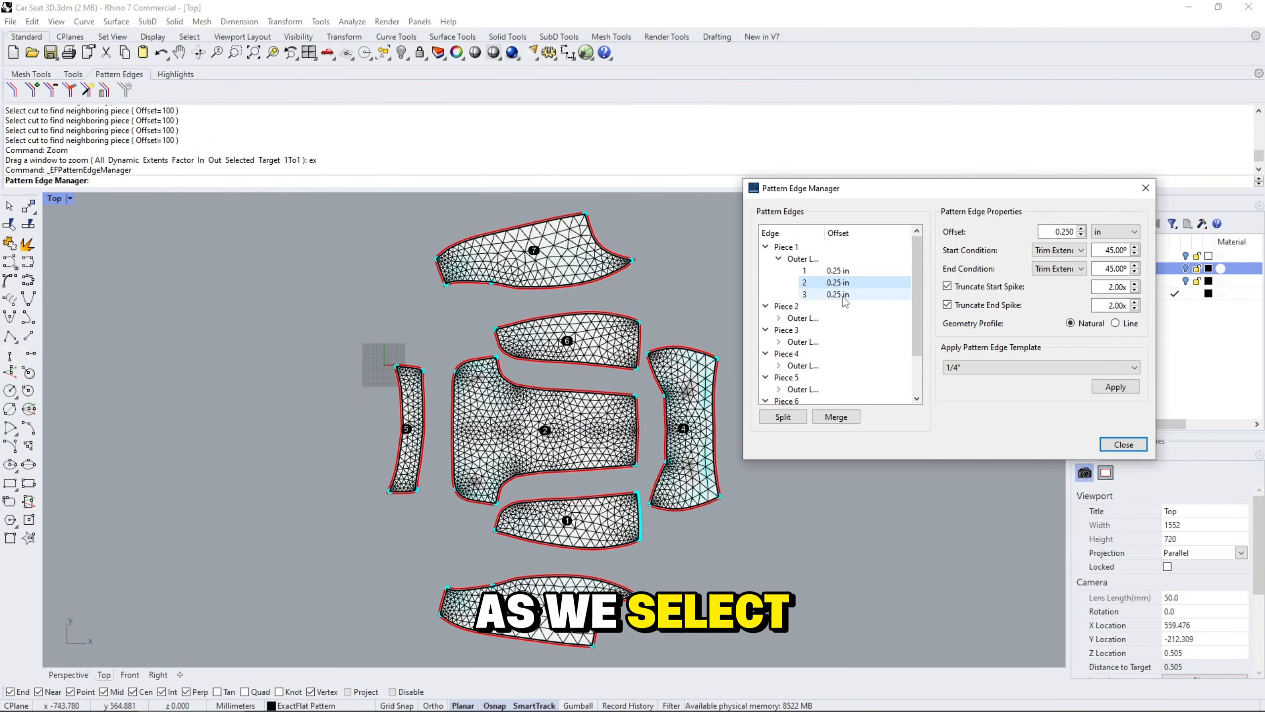
click(843, 295)
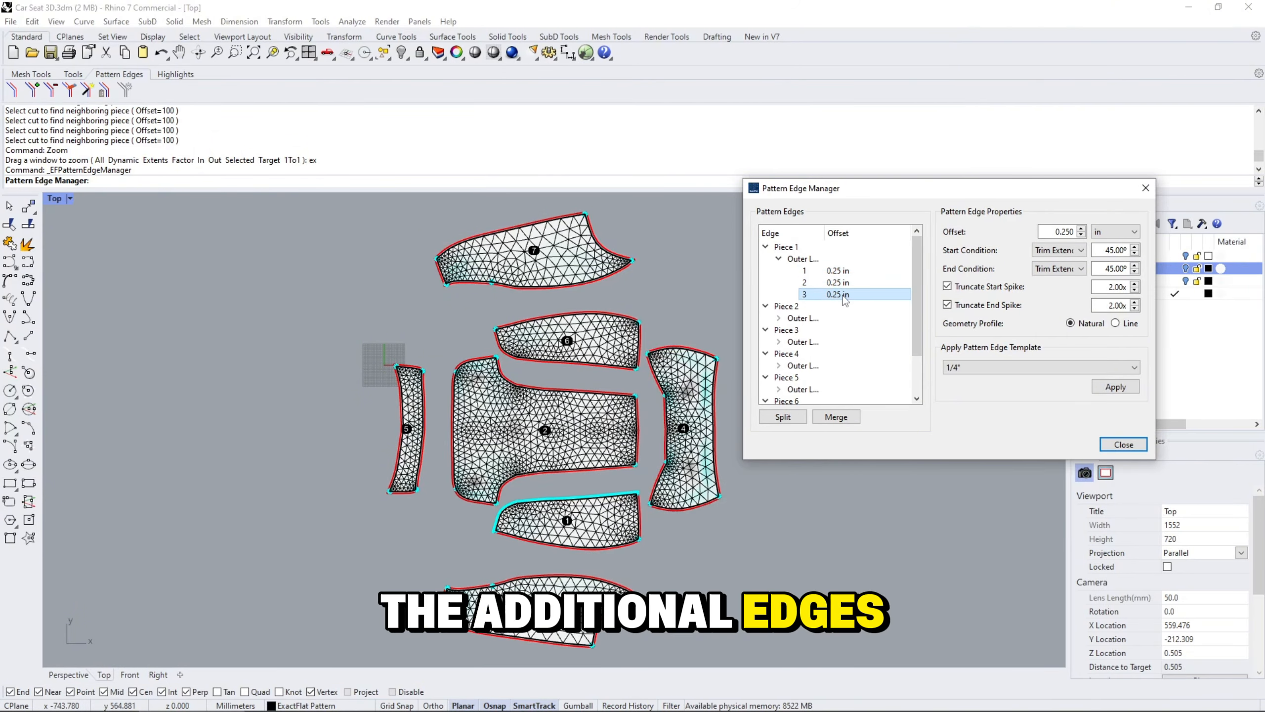
click(839, 270)
click(838, 283)
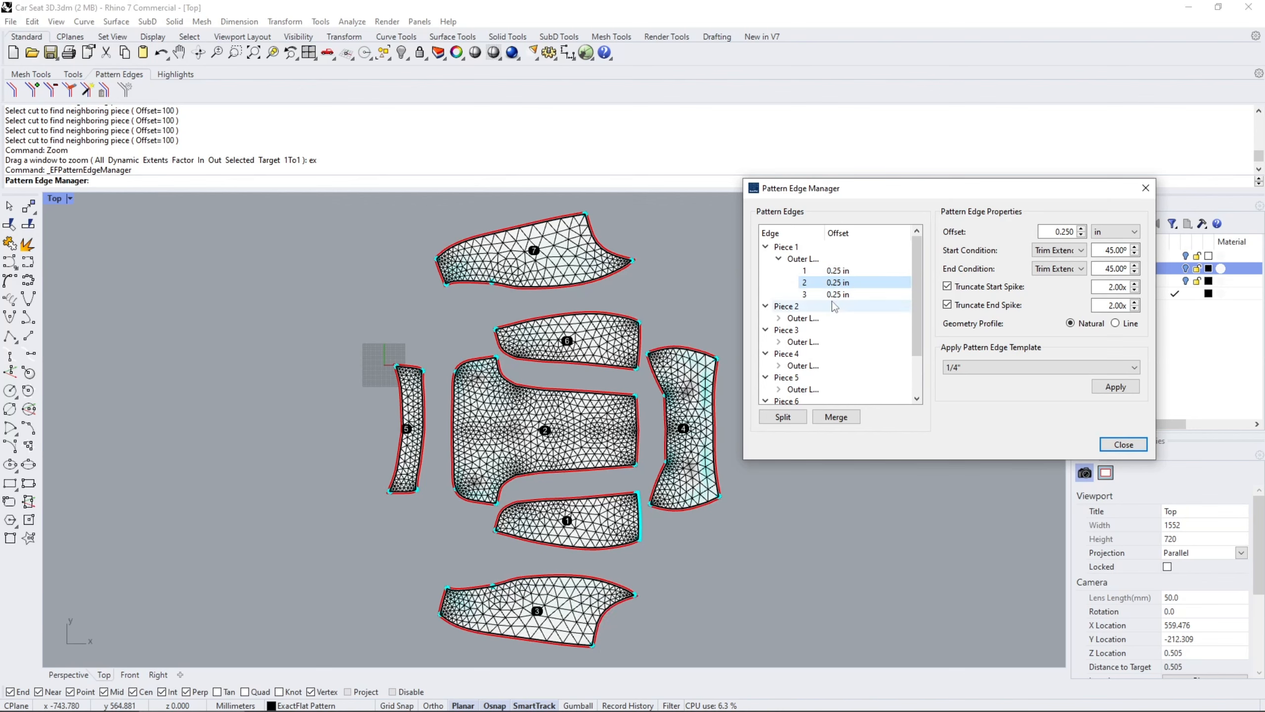
Try offsets of 0.5 in and 0.75 in on edge 3 of piece 1, and return it to 0.250 in.
click(837, 294)
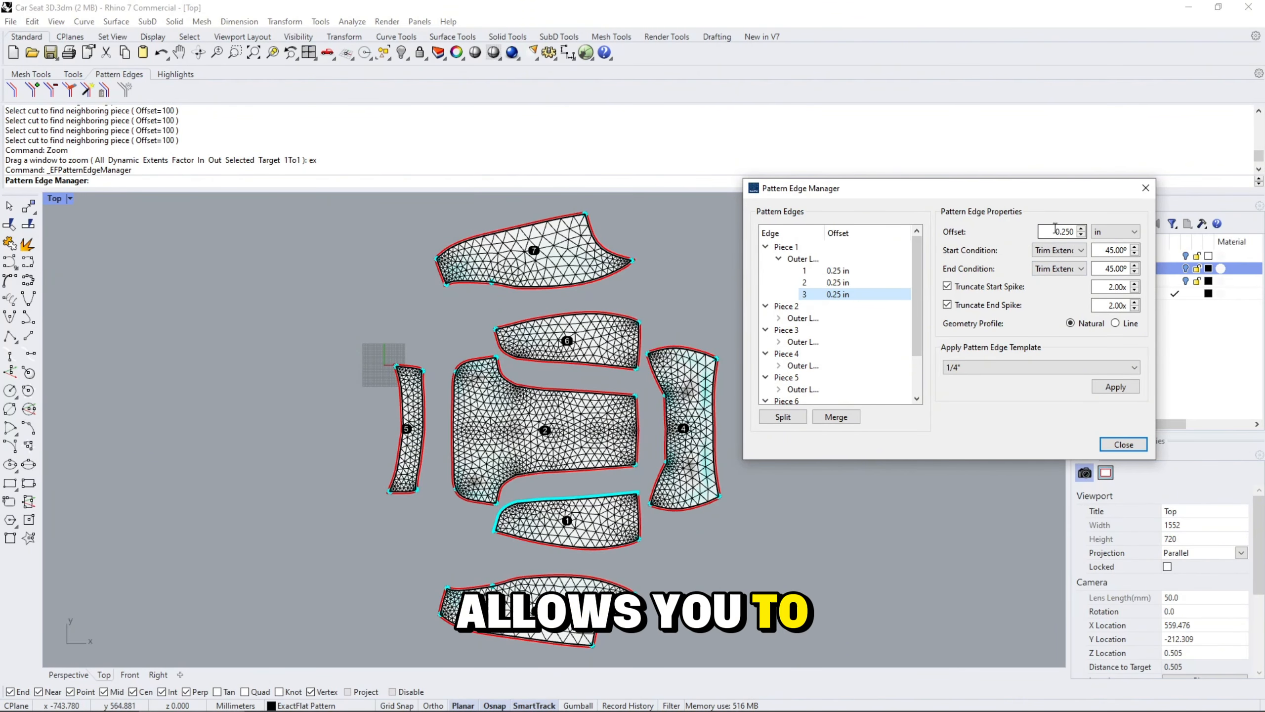
drag(1061, 232, 1085, 234)
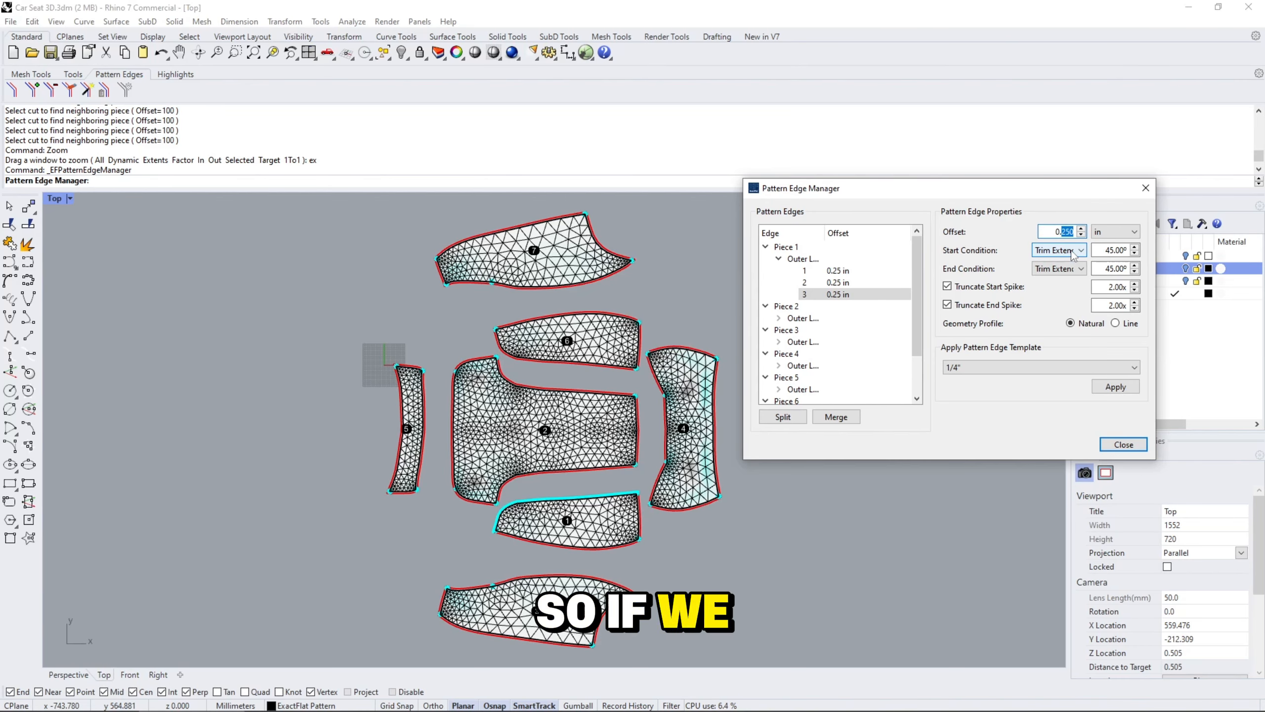
text(5)
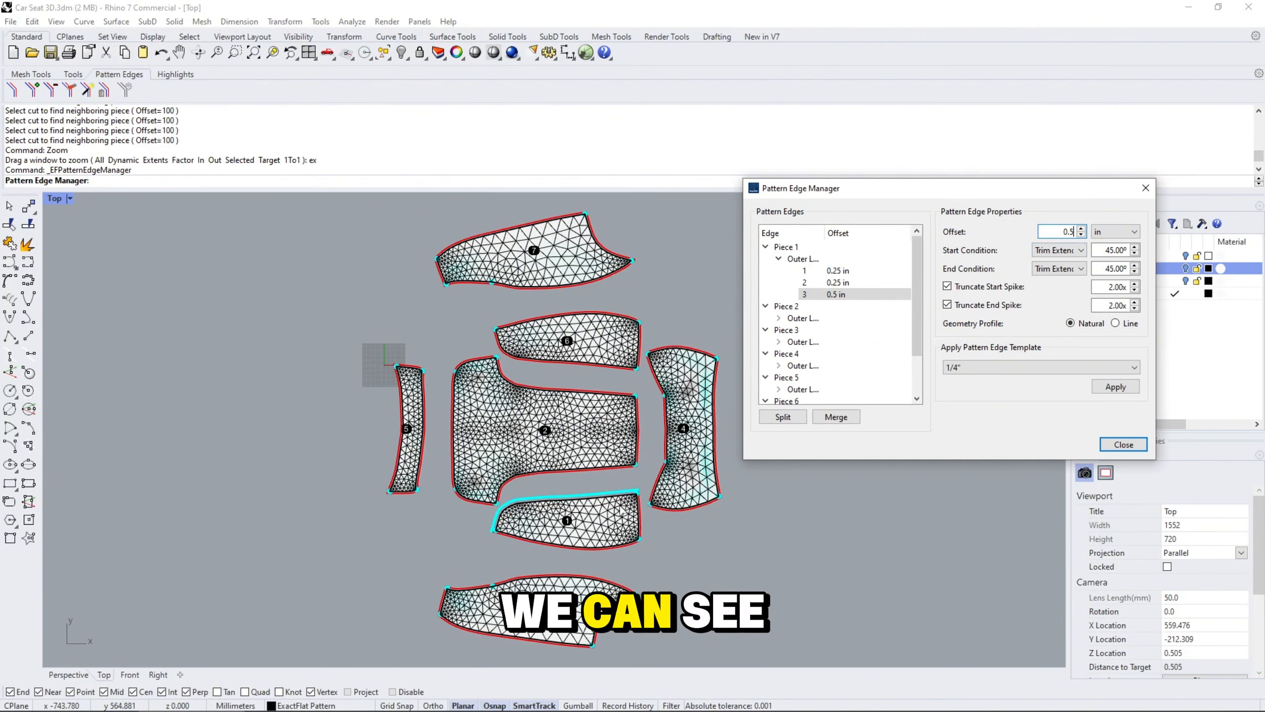
scroll(623, 514, up, 5)
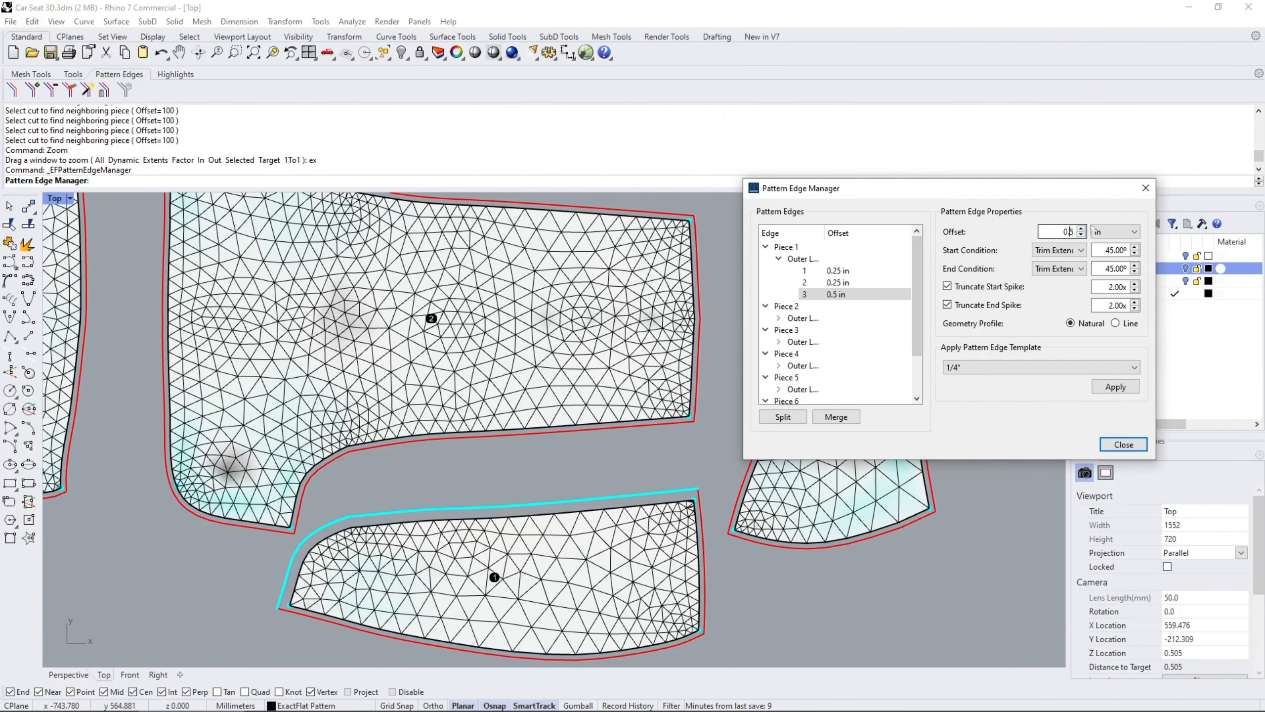
text(7)
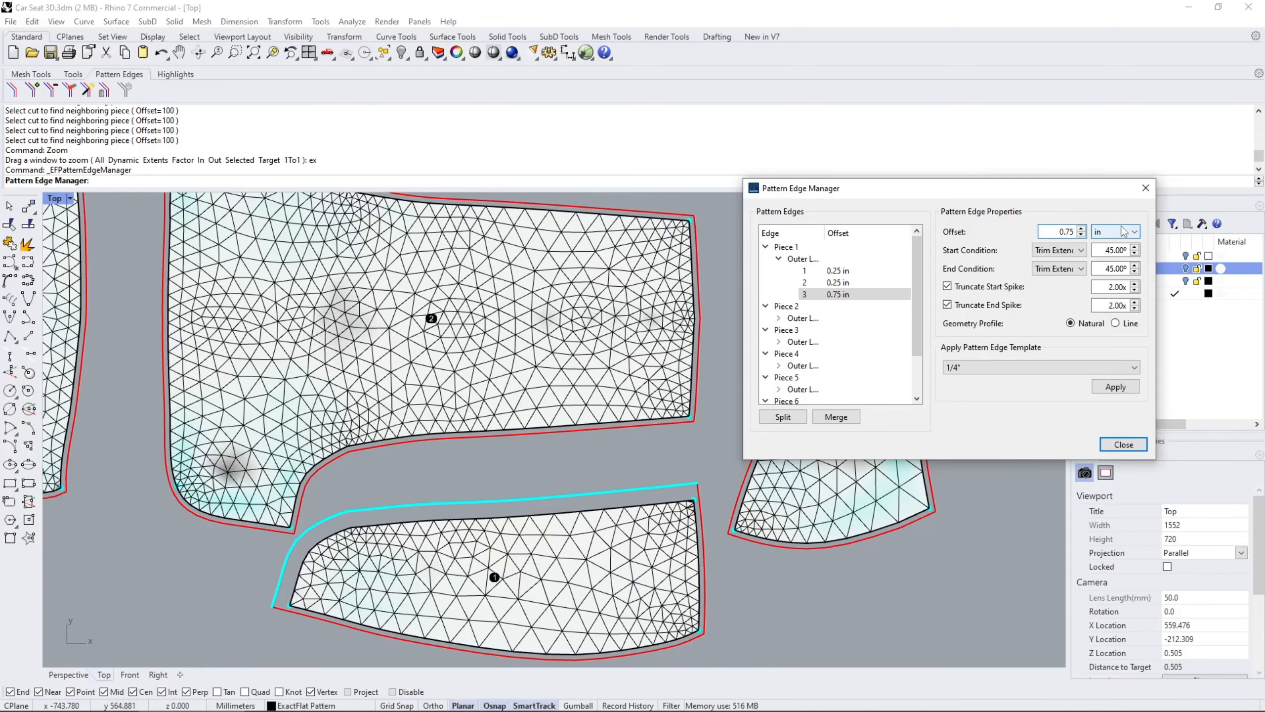
key(BackSpace)
text(250)
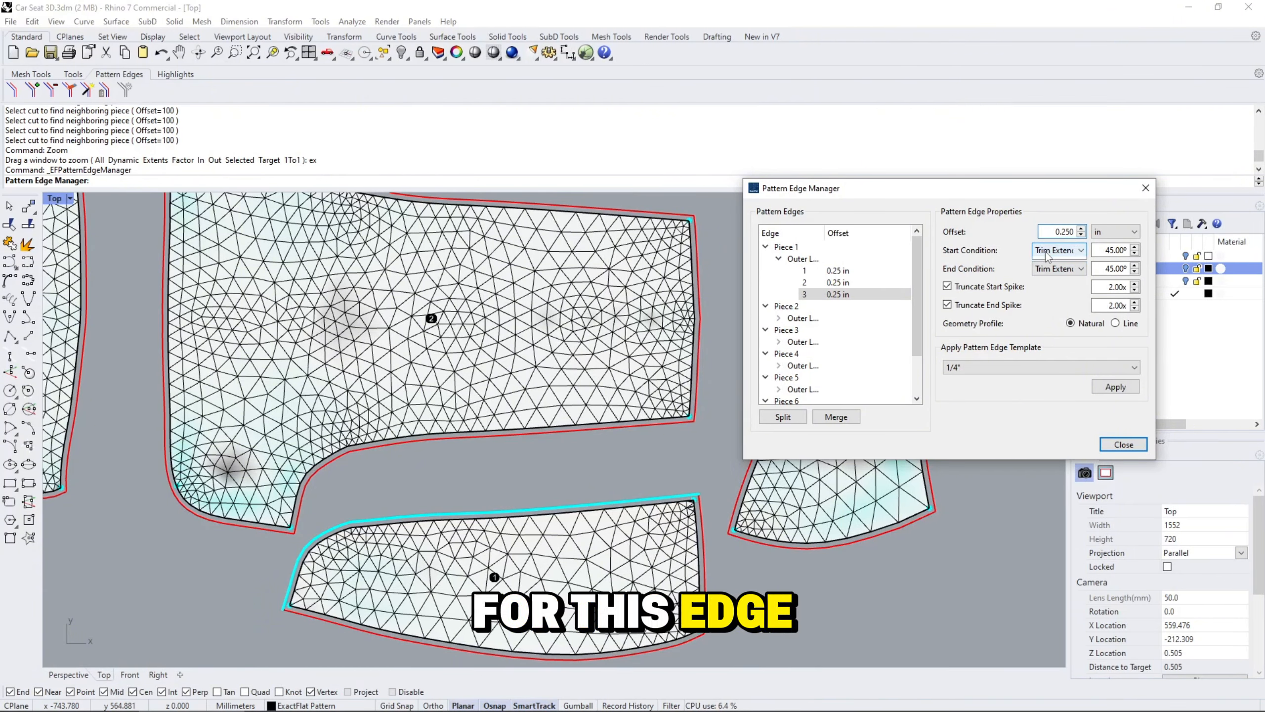
Set both the start condition and the end condition of piece 1's edge 3 to None.
click(1049, 251)
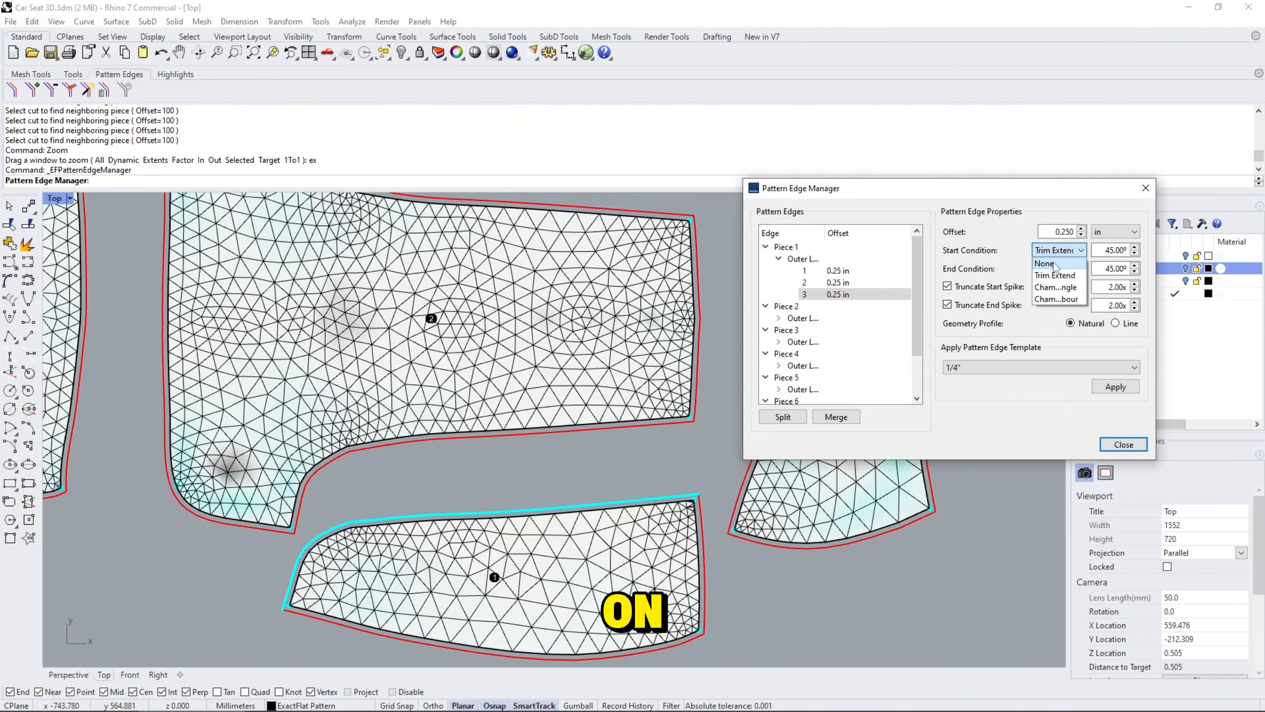
click(1047, 263)
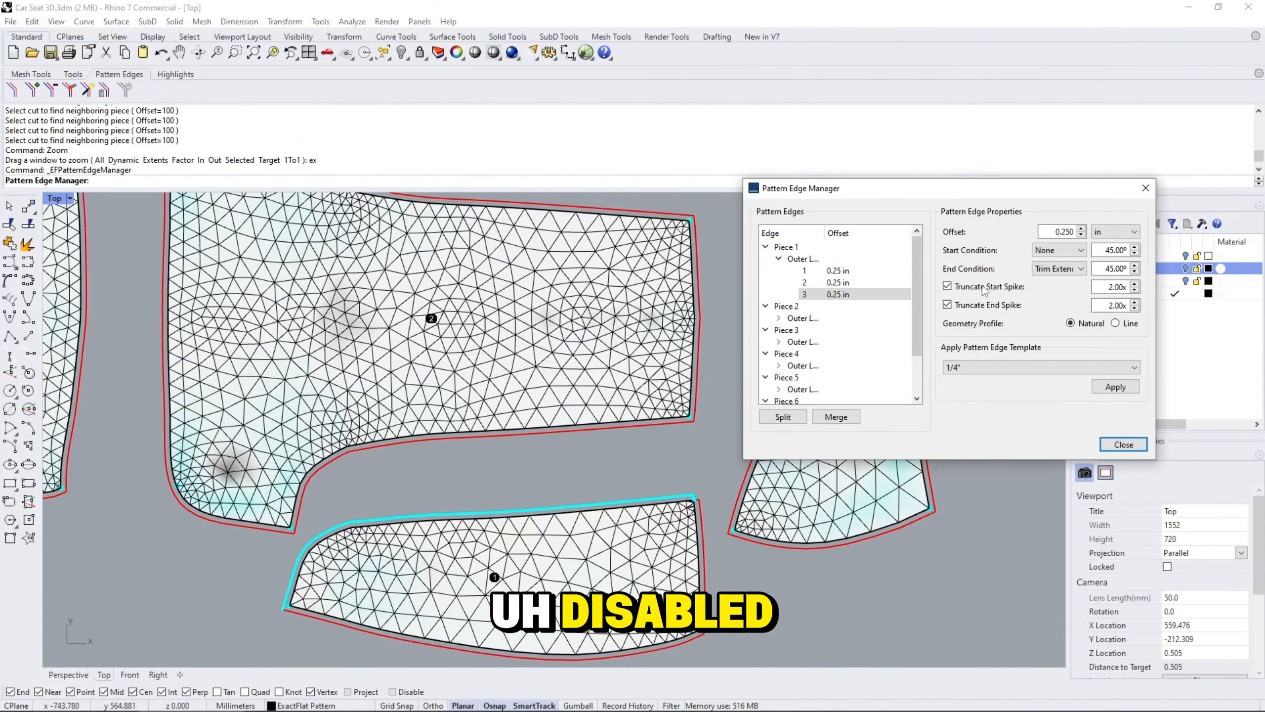
click(1060, 270)
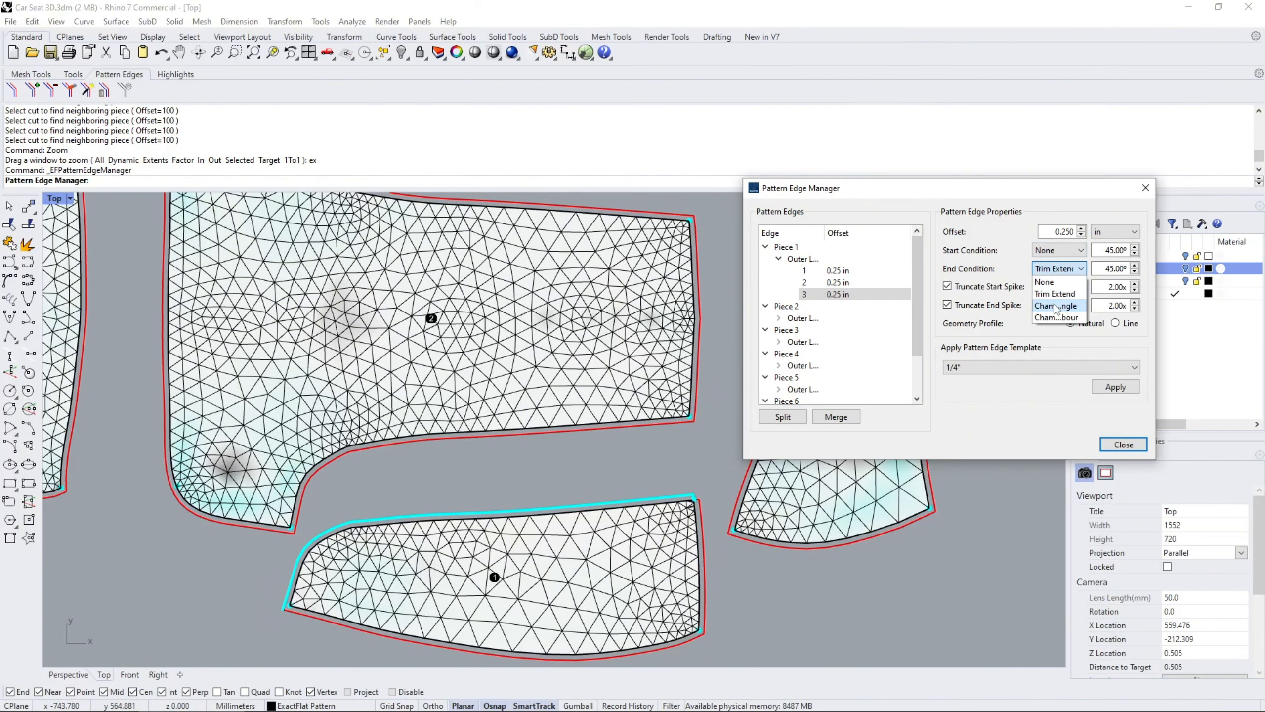
click(1055, 282)
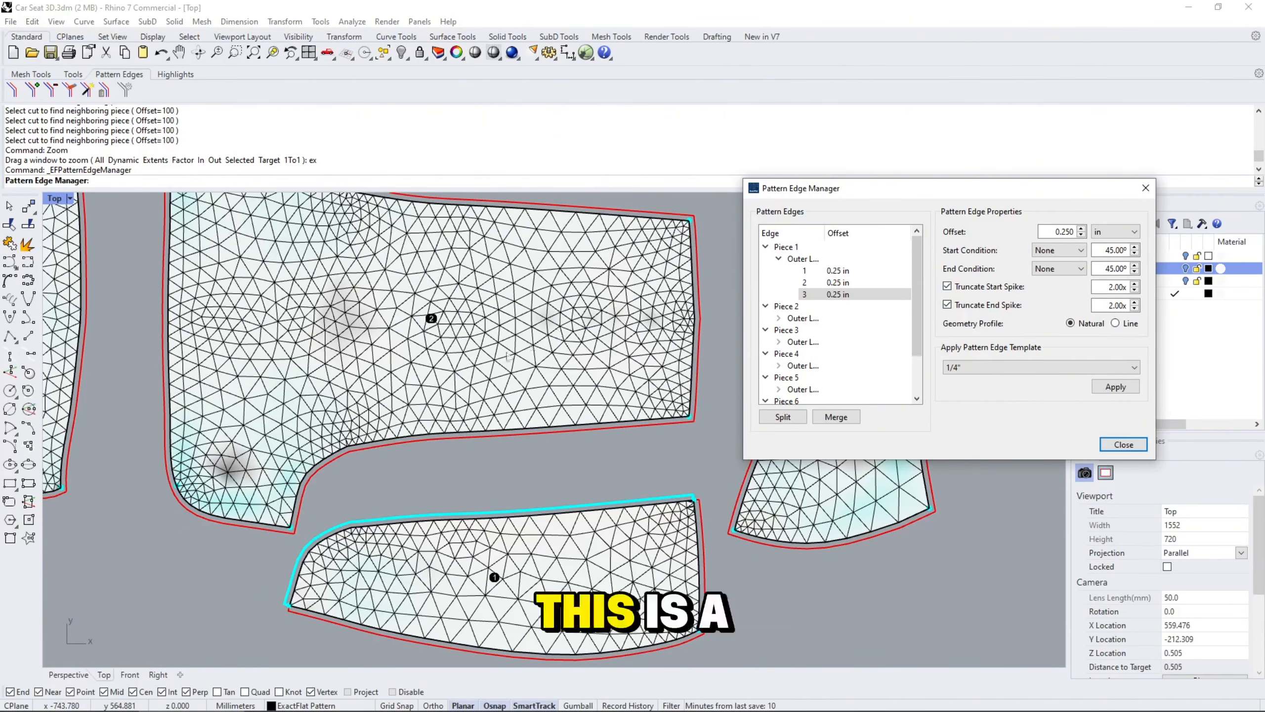
Examine the pointed tip of piece 7 and the corner of its red offset line.
scroll(468, 332, down, 5)
right_drag(494, 307, 451, 375)
scroll(488, 286, up, 10)
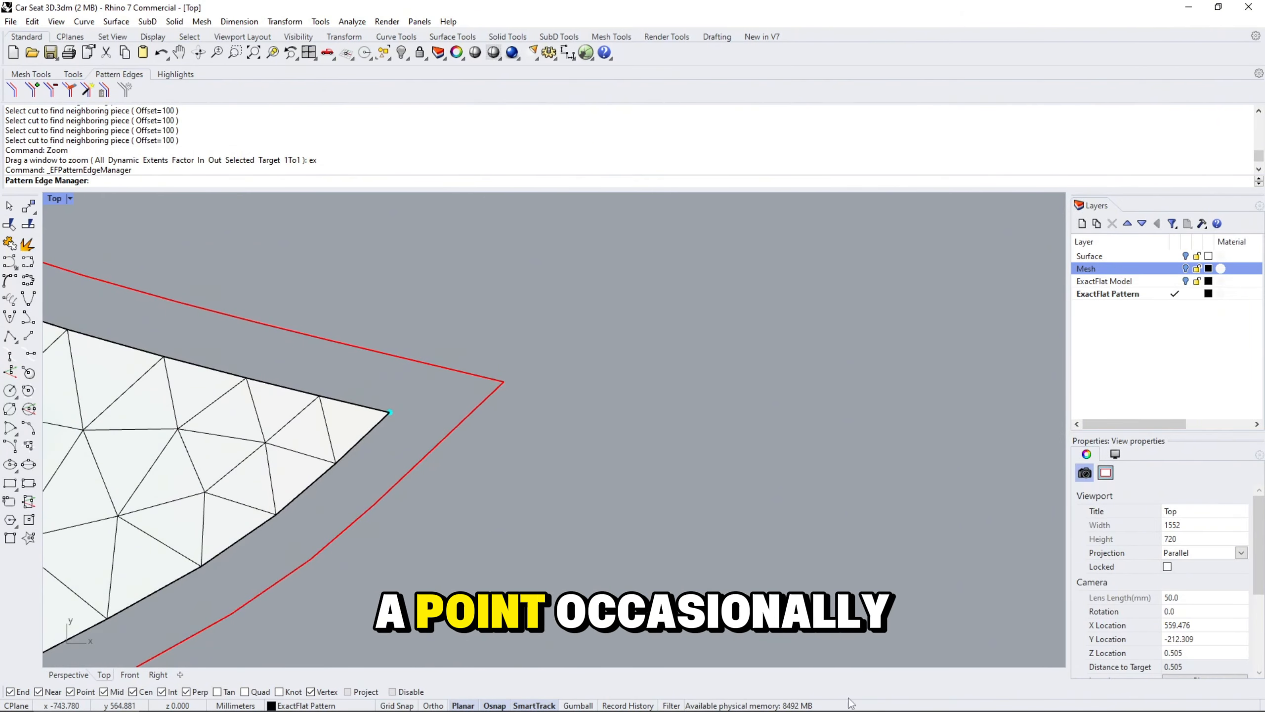
mouse_move(841, 711)
click(177, 695)
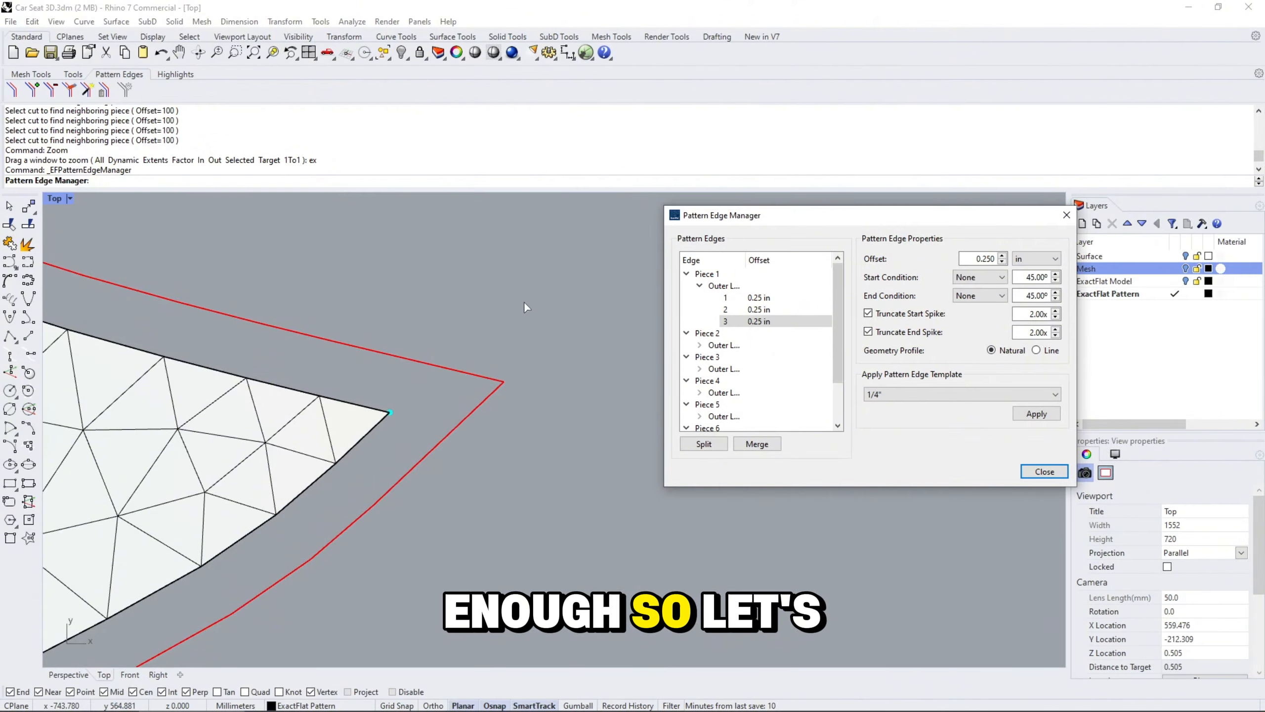
scroll(379, 348, down, 5)
scroll(378, 347, down, 3)
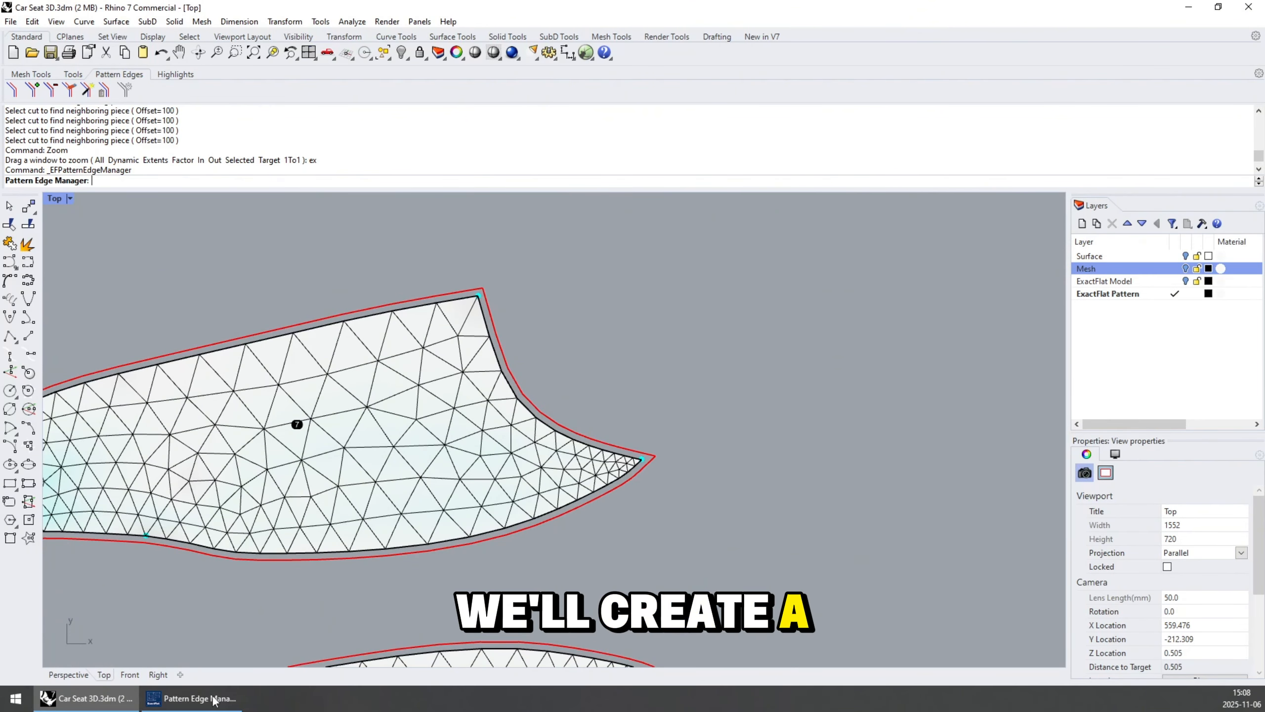
Set the offset of piece 7's edge 1, on the upper side of the pointed tip, to 0.50 in.
click(189, 701)
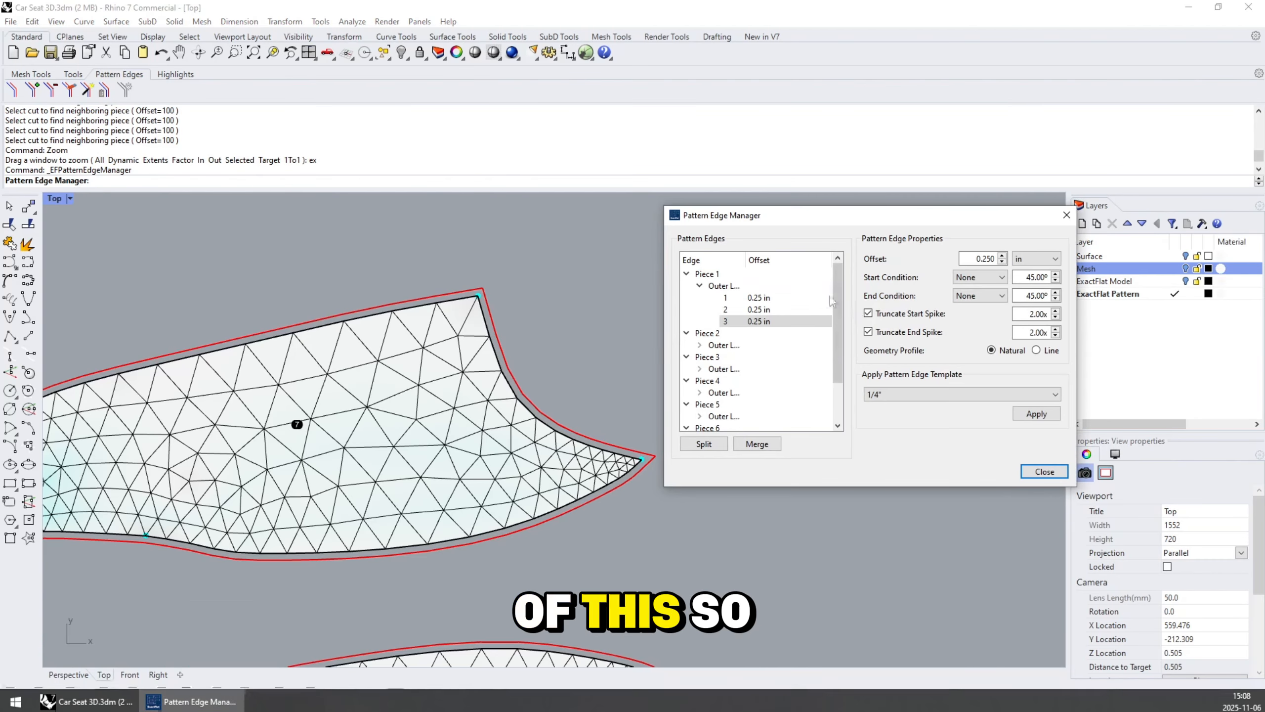
scroll(630, 455, up, 10)
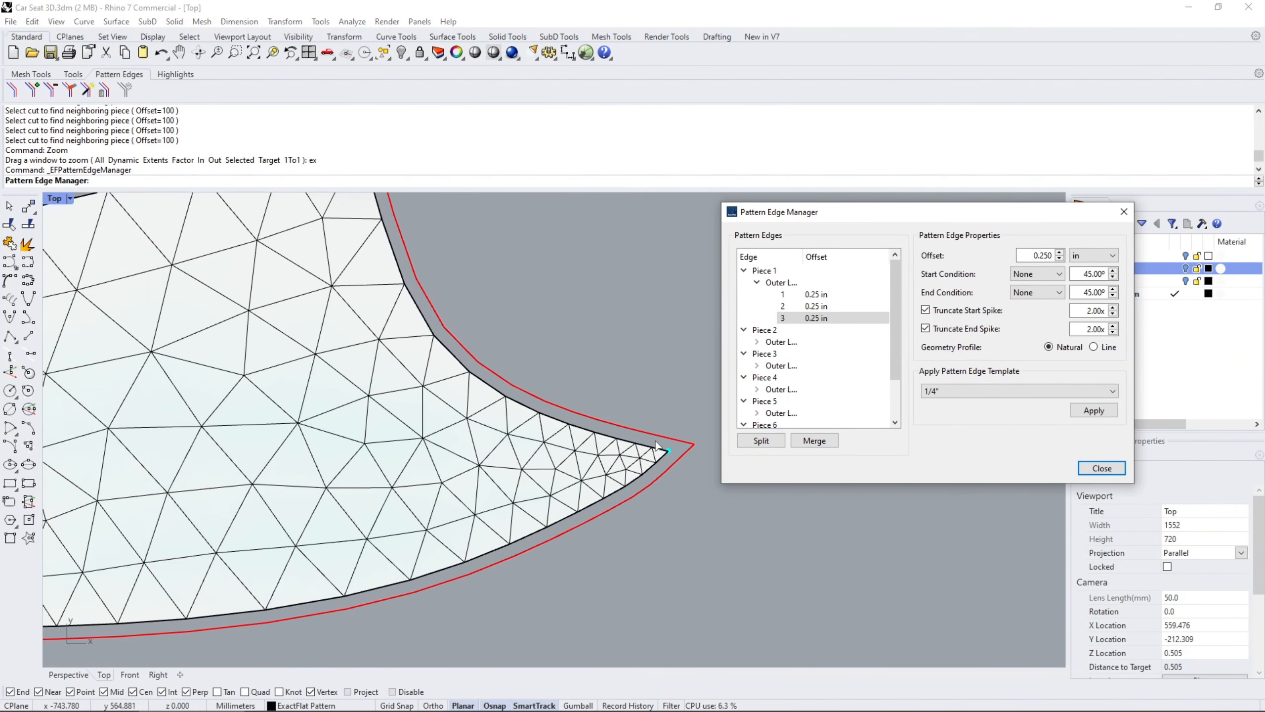
right_drag(668, 426, 508, 424)
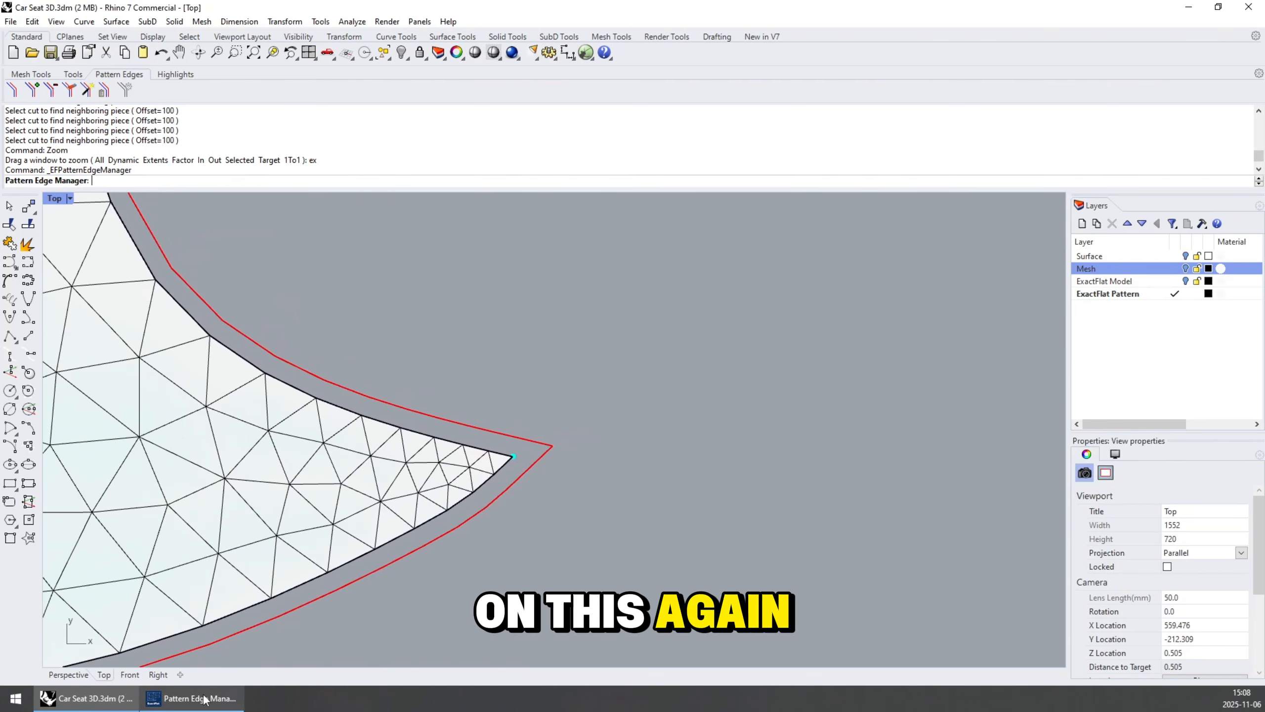
click(190, 700)
scroll(793, 387, down, 2)
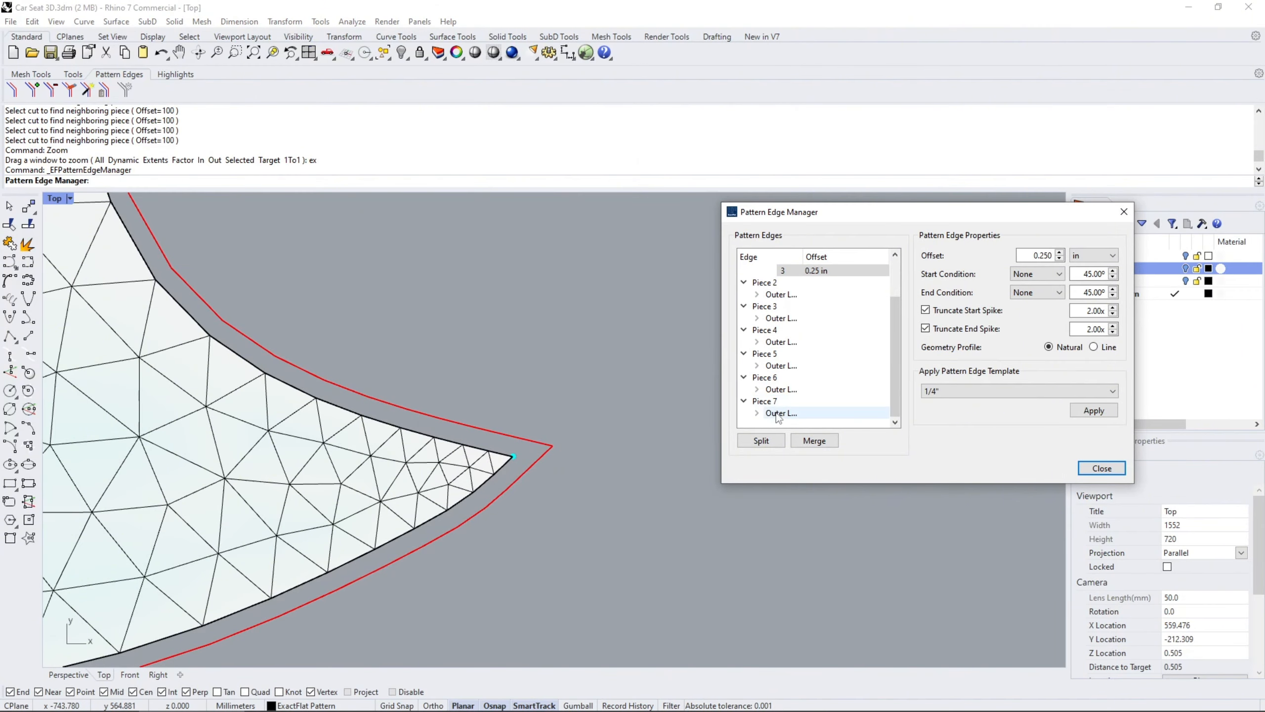
click(757, 413)
click(783, 423)
scroll(838, 352, down, 2)
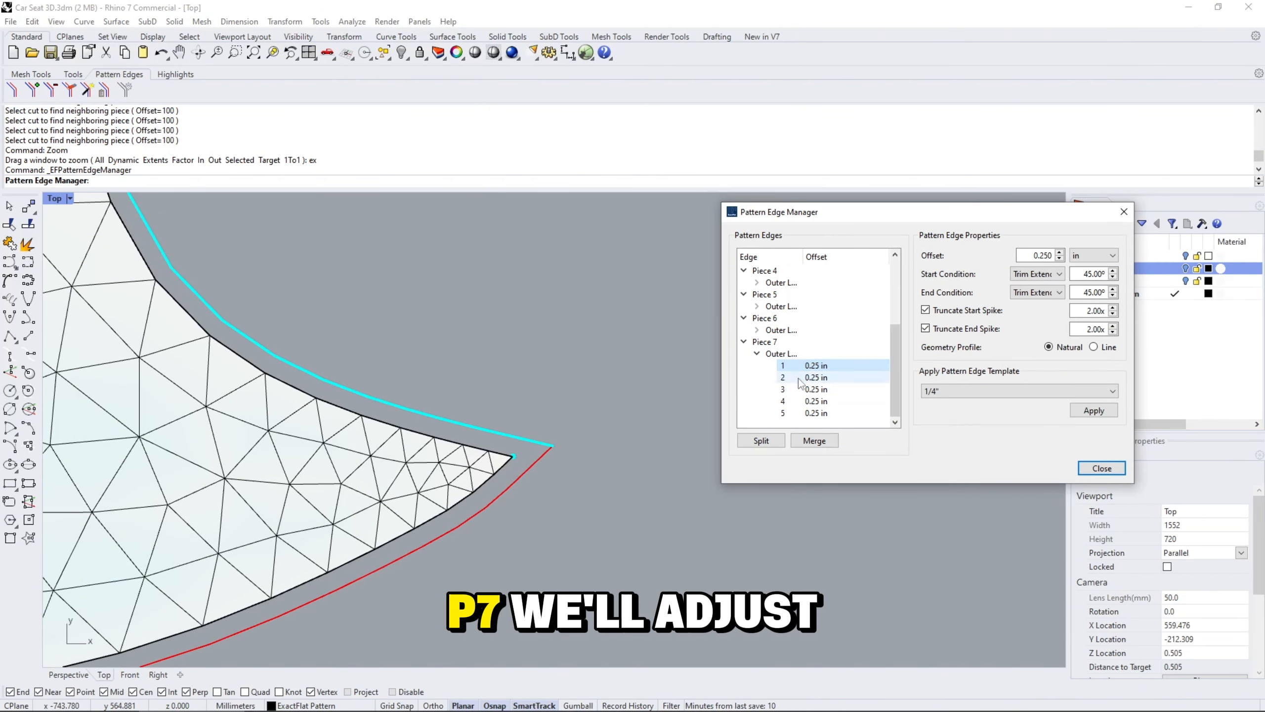
click(1038, 255)
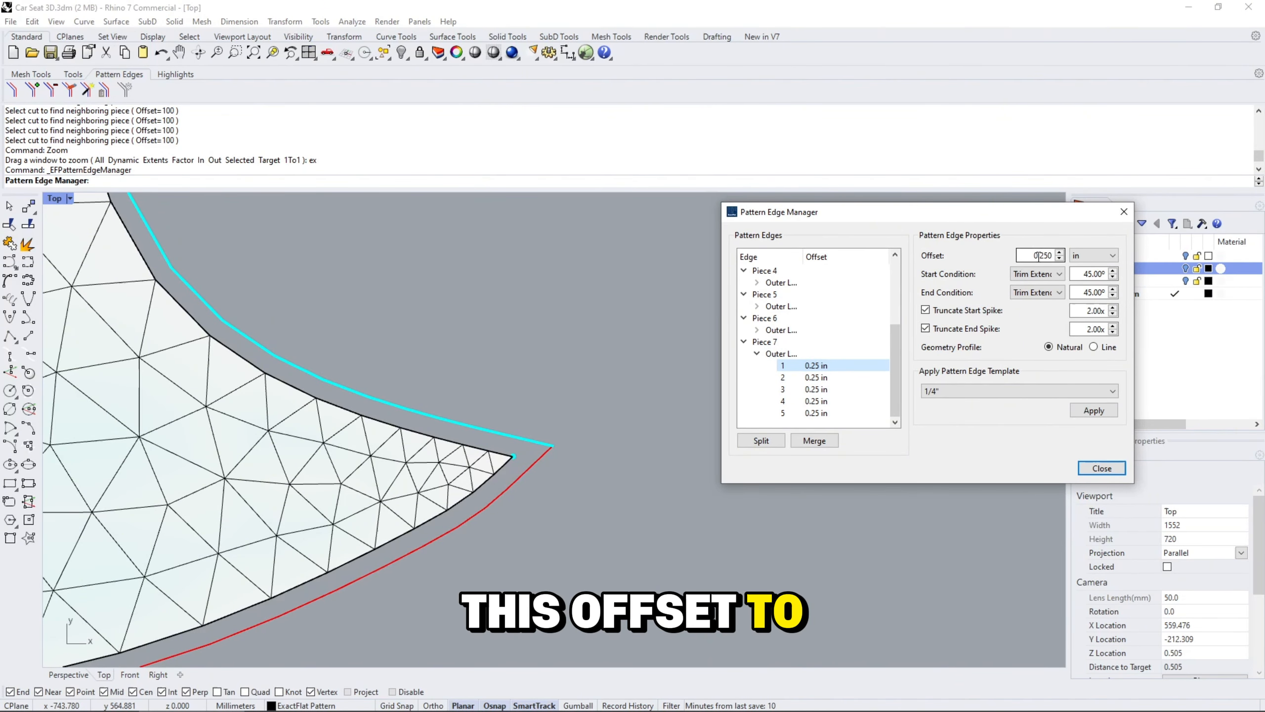
key(BackSpace)
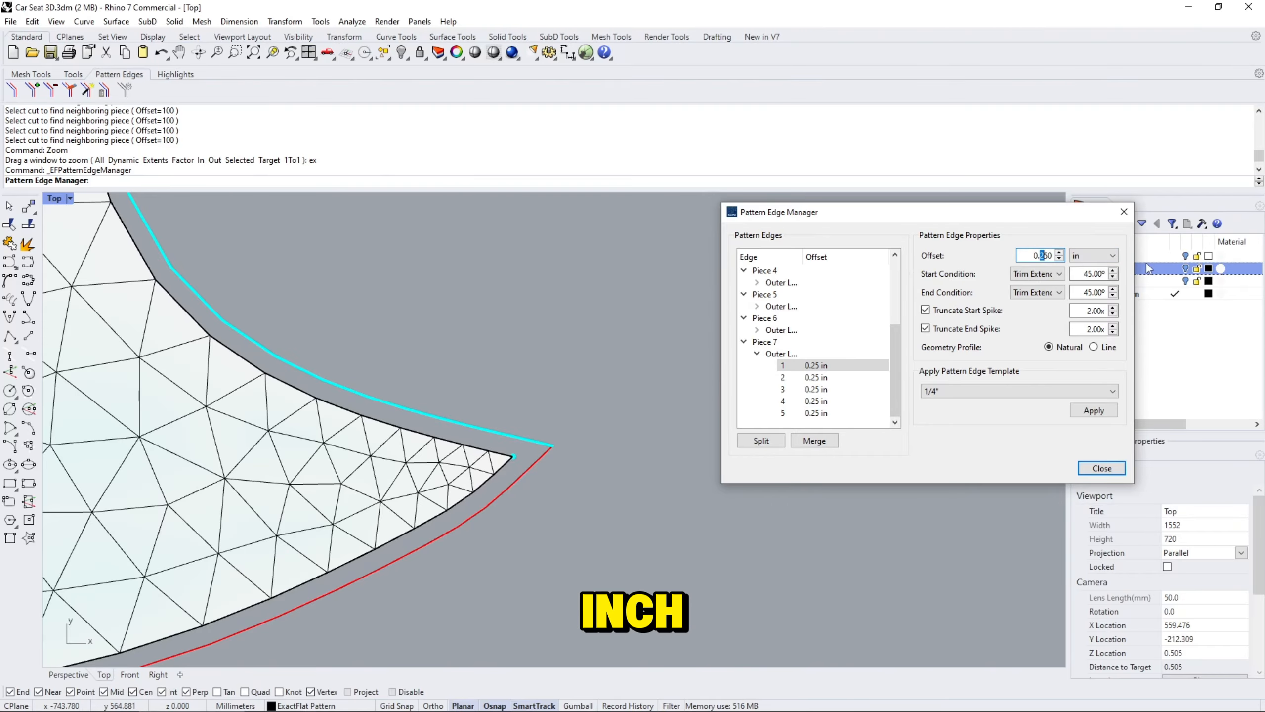
key(Return)
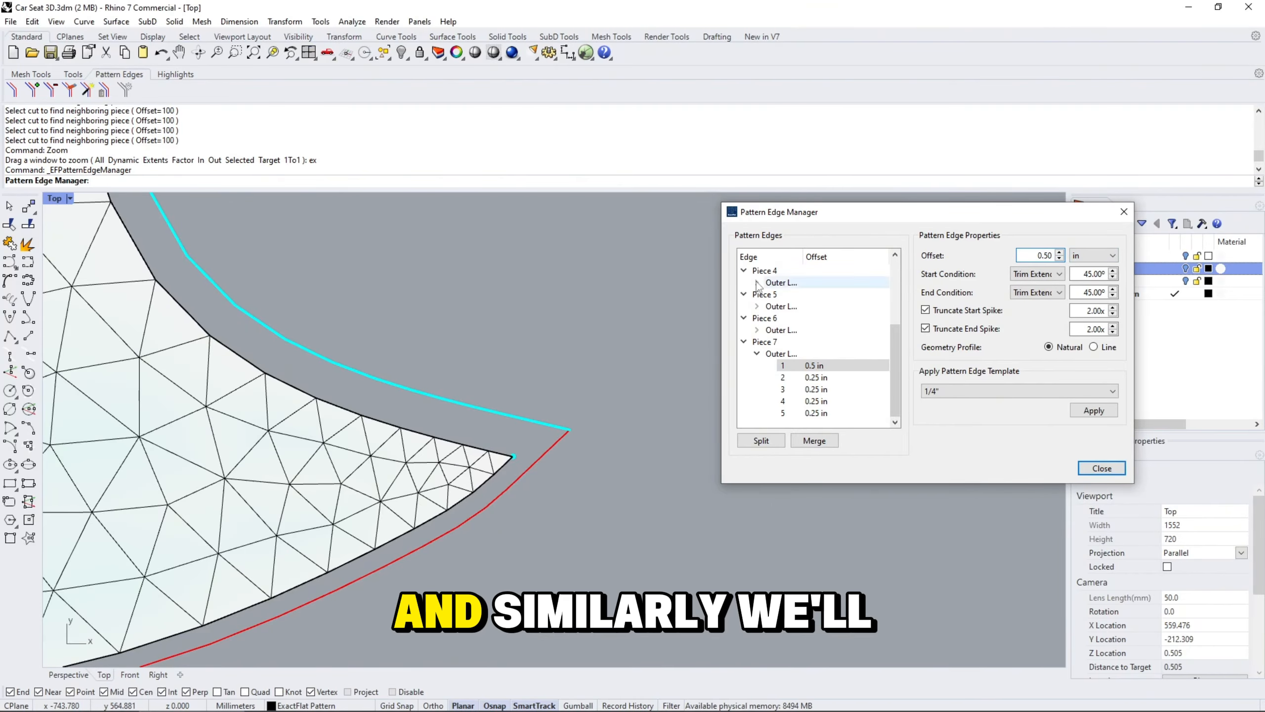
Set the offset of piece 7's edge 5 to 0.500 in and truncate both its start and end spikes at 1.00x.
click(816, 377)
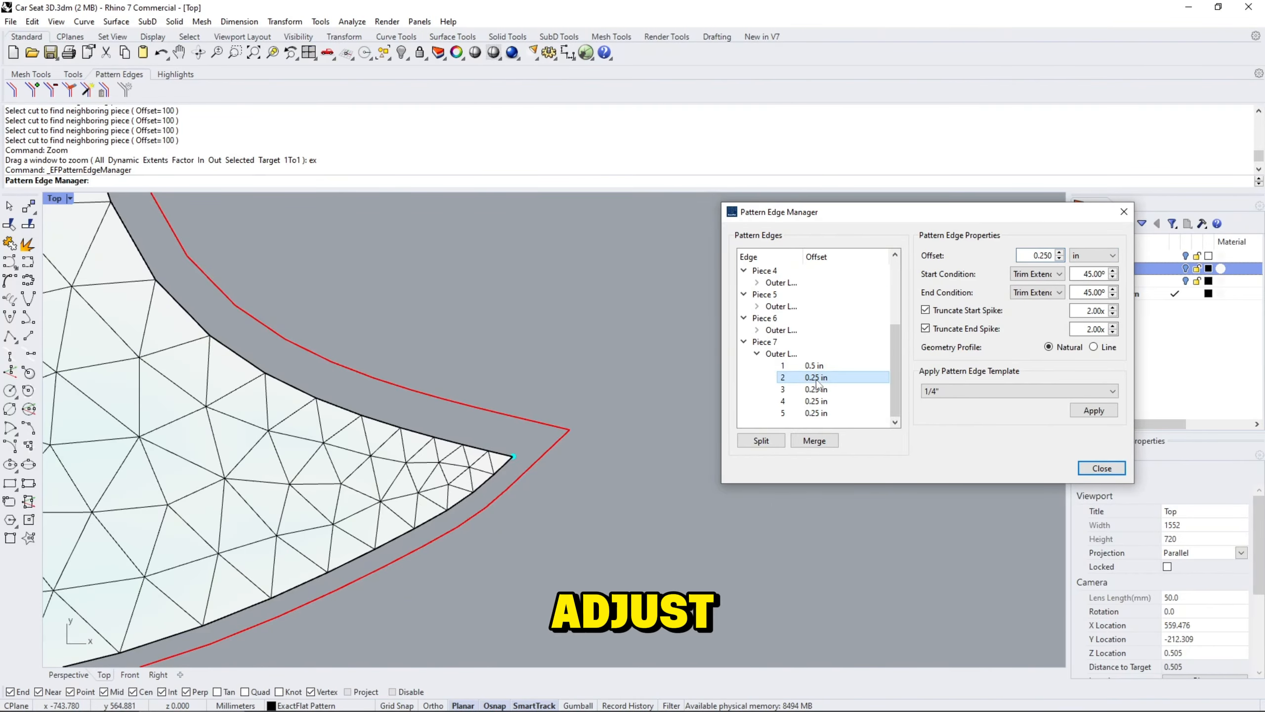
click(816, 412)
click(1039, 256)
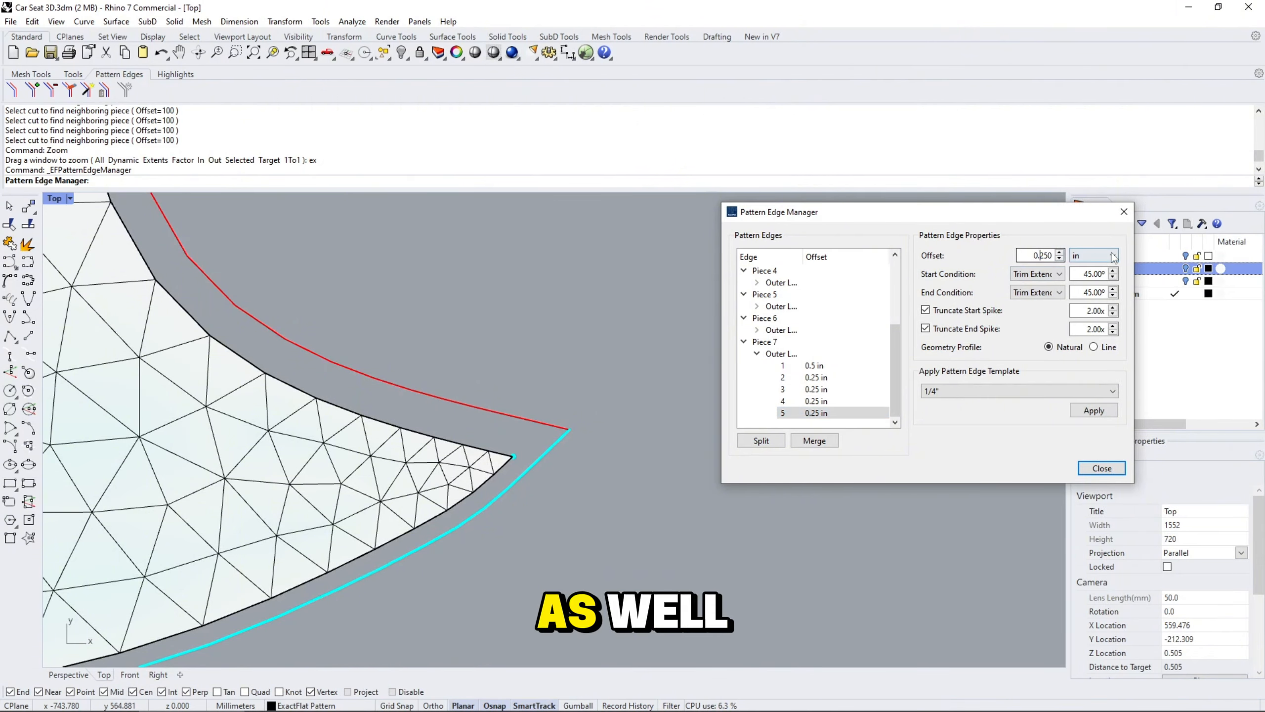
key(Delete)
key(Delete)
text(5)
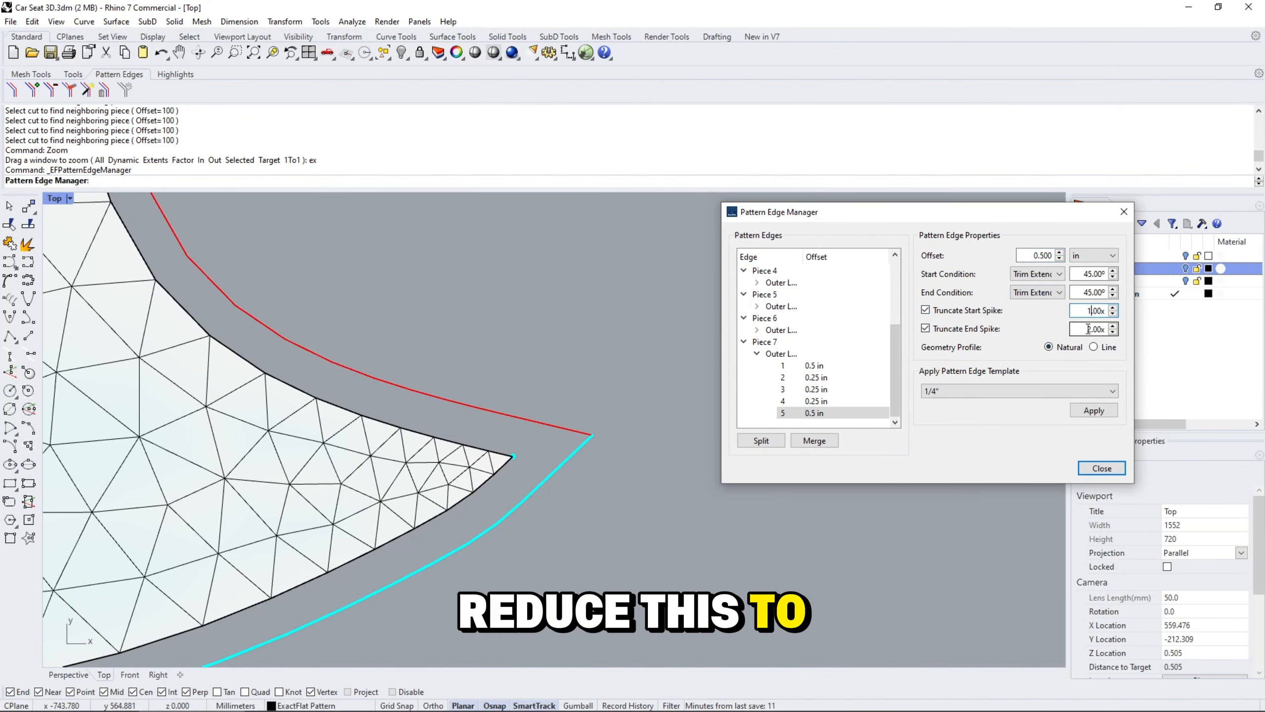
text(1)
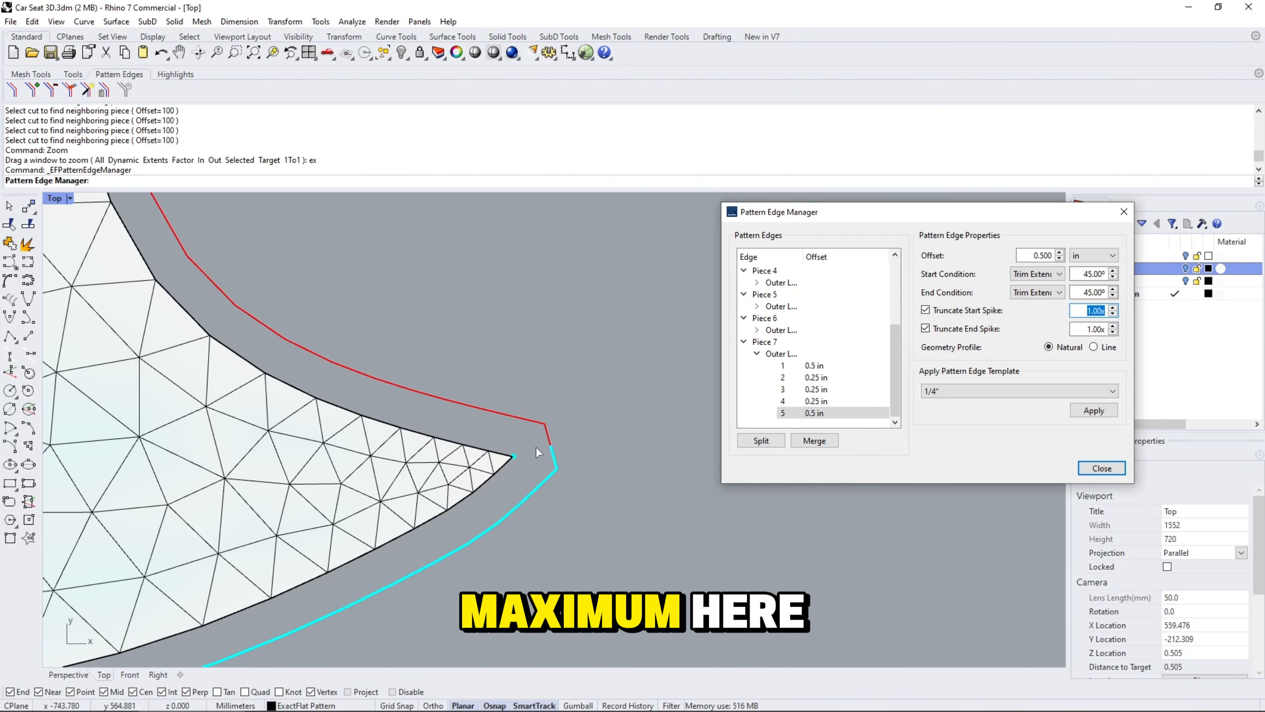
Turn start and end spike truncation on piece 7's edge 5 off and back on to compare the tip's corner shapes.
click(926, 310)
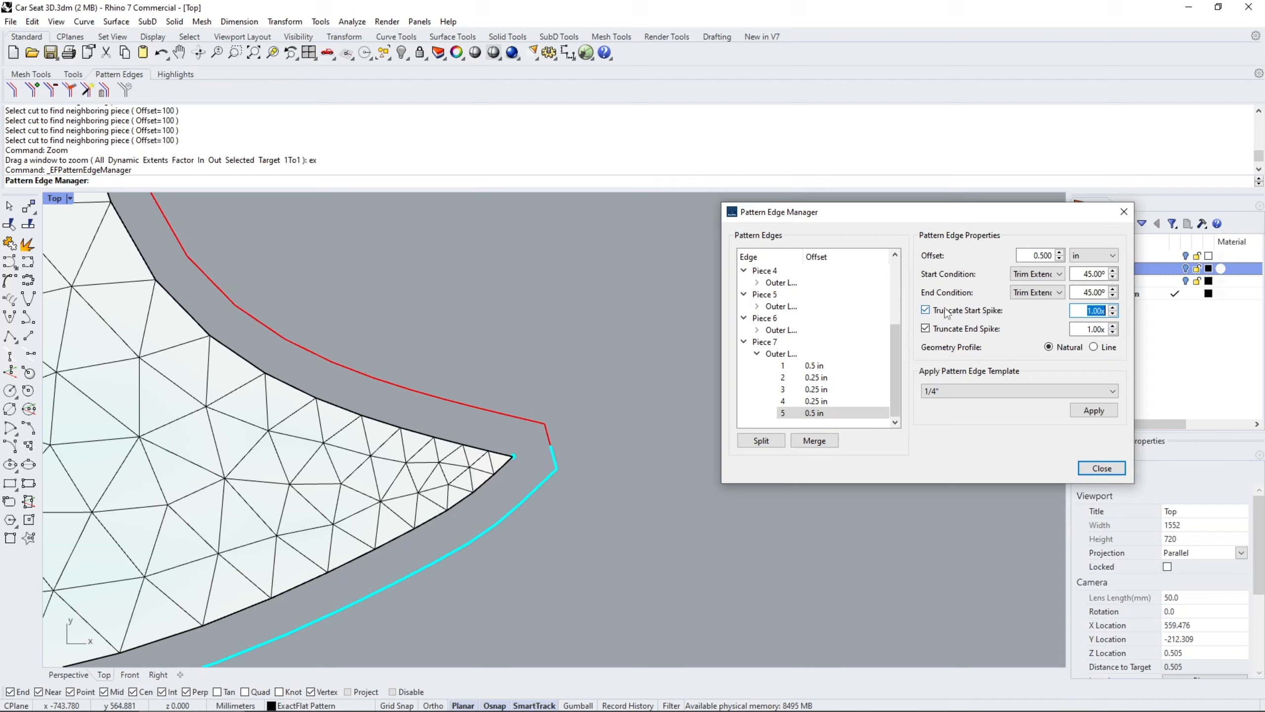
click(926, 328)
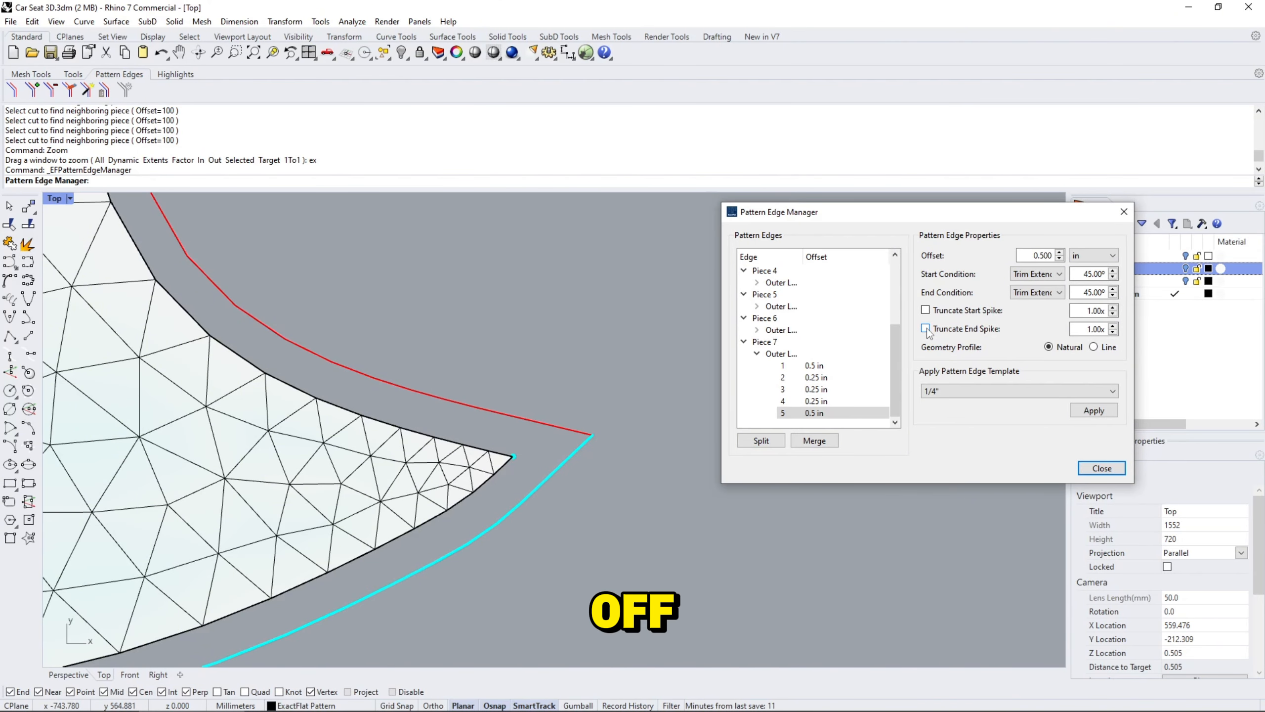
click(925, 329)
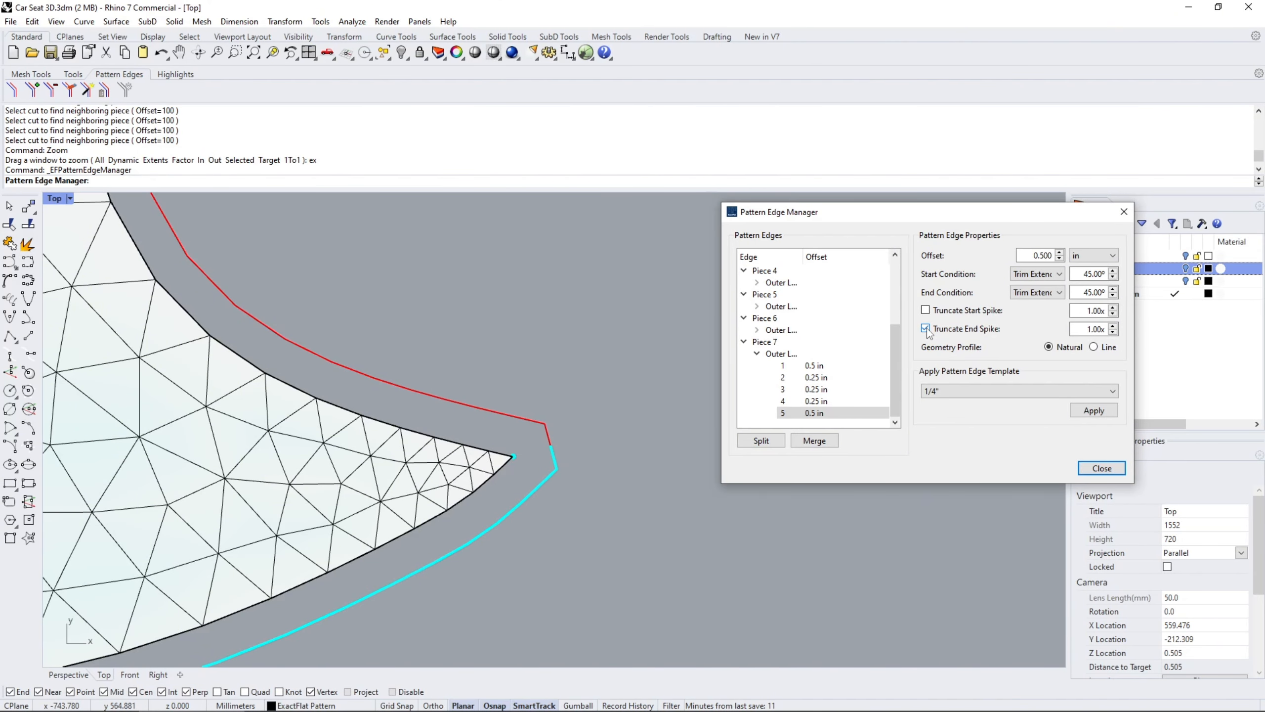
click(926, 310)
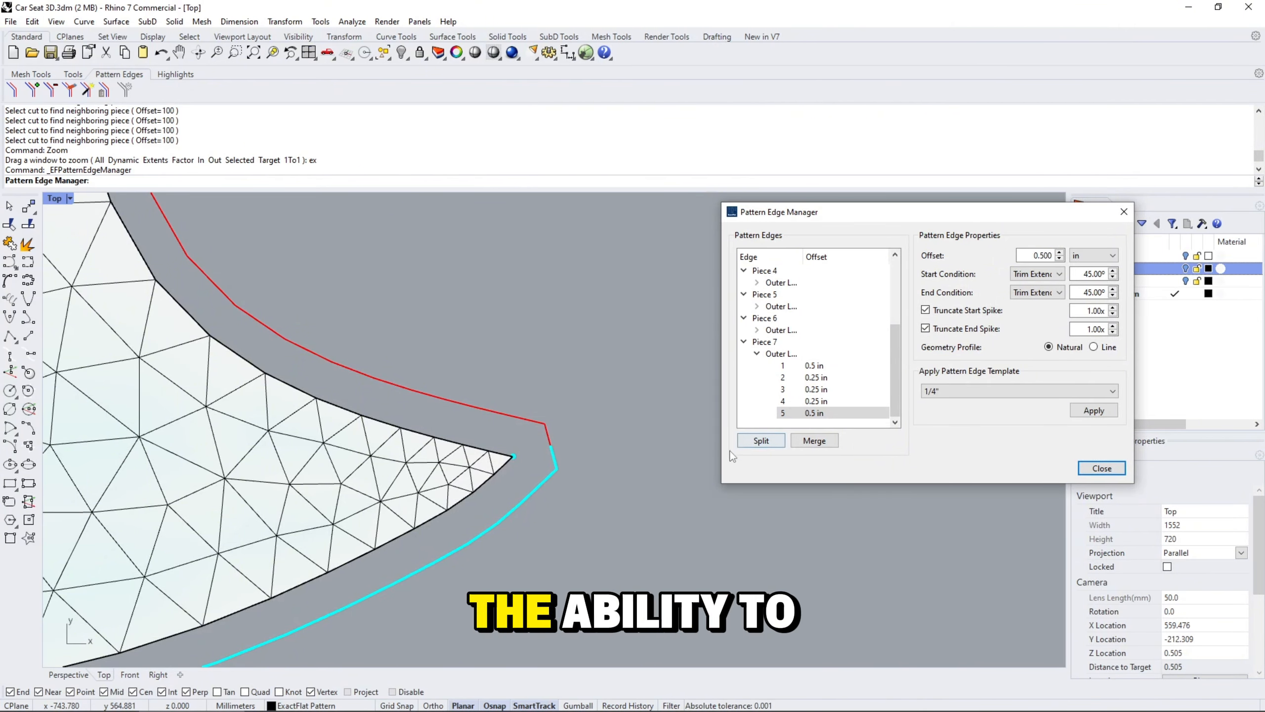
Split piece 7's lower edge at two mesh vertices near the pointed tip, with SplitTwin off.
click(759, 442)
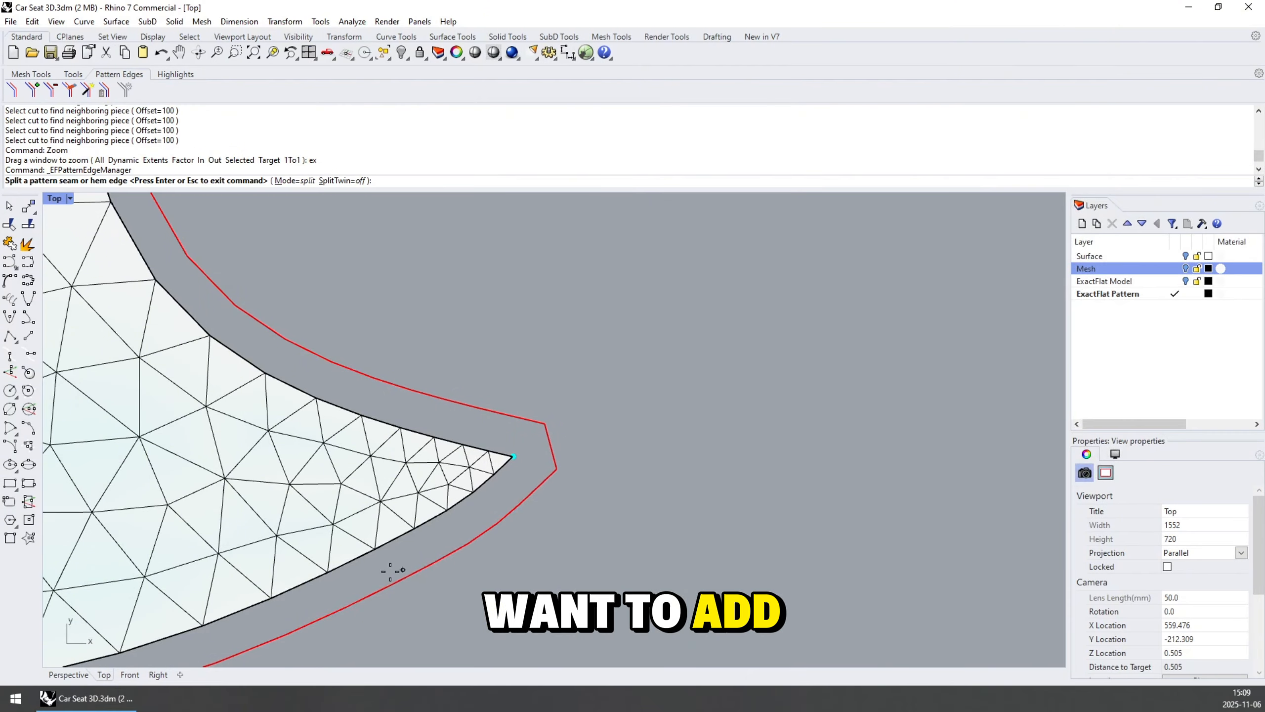
right_drag(395, 565, 533, 465)
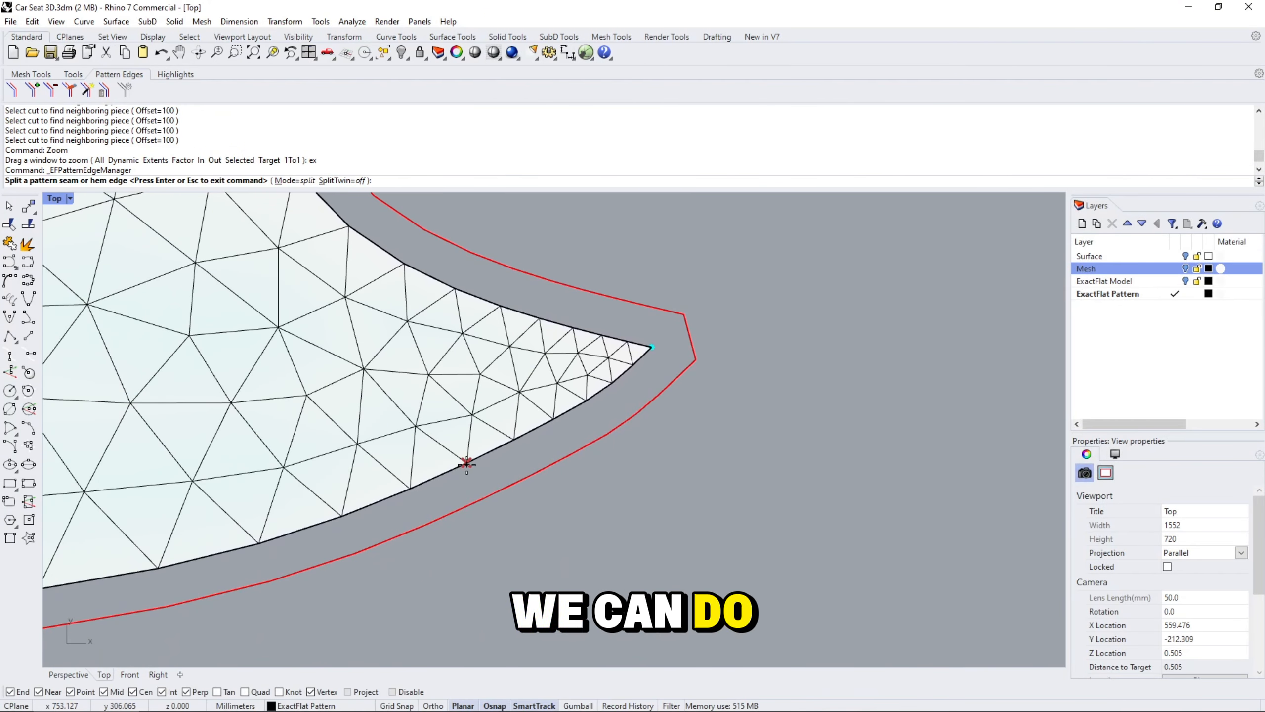
click(467, 464)
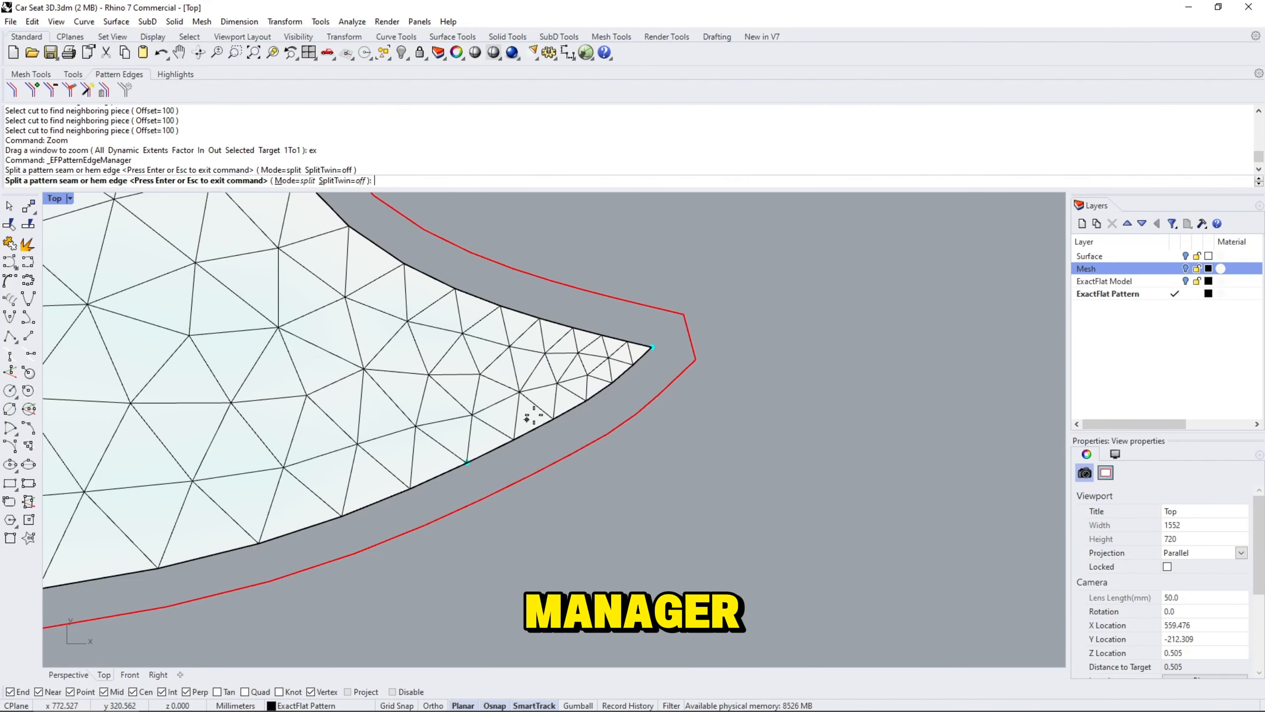
click(160, 568)
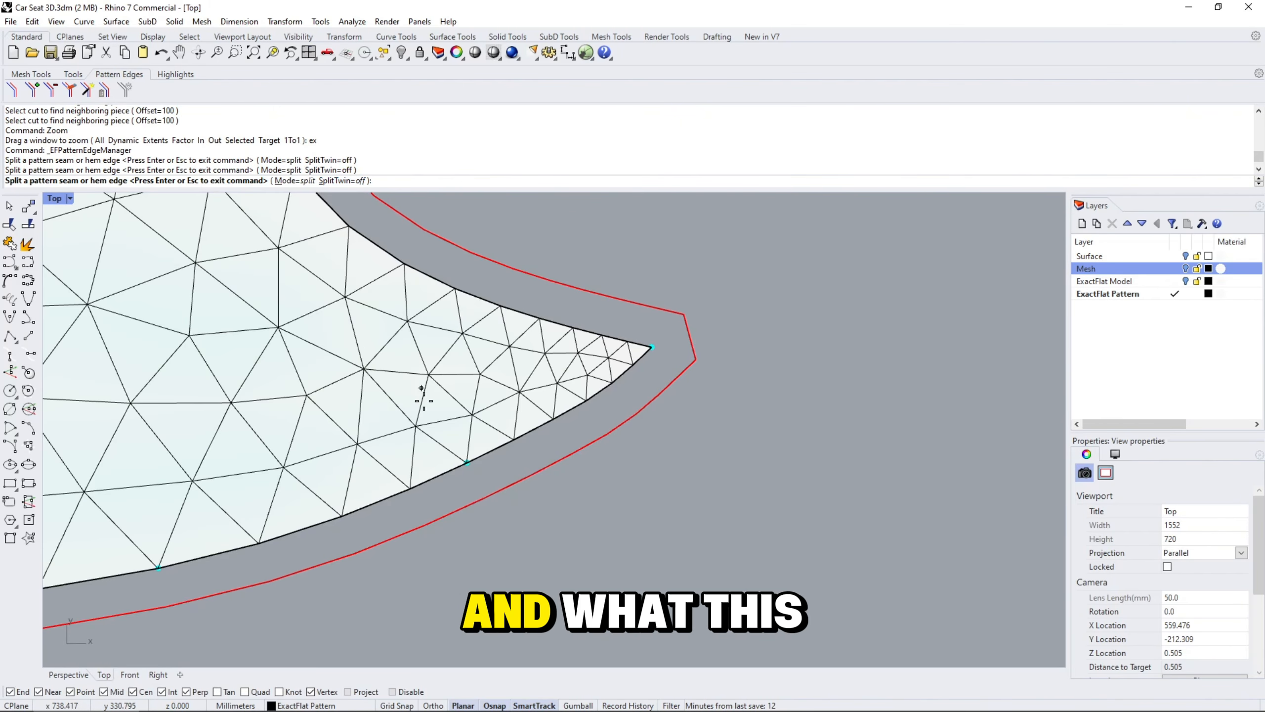
Enable SplitTwin and split piece 7's lower edge at two more vertices farther from the tip, together with its twin edge.
scroll(425, 411, down, 4)
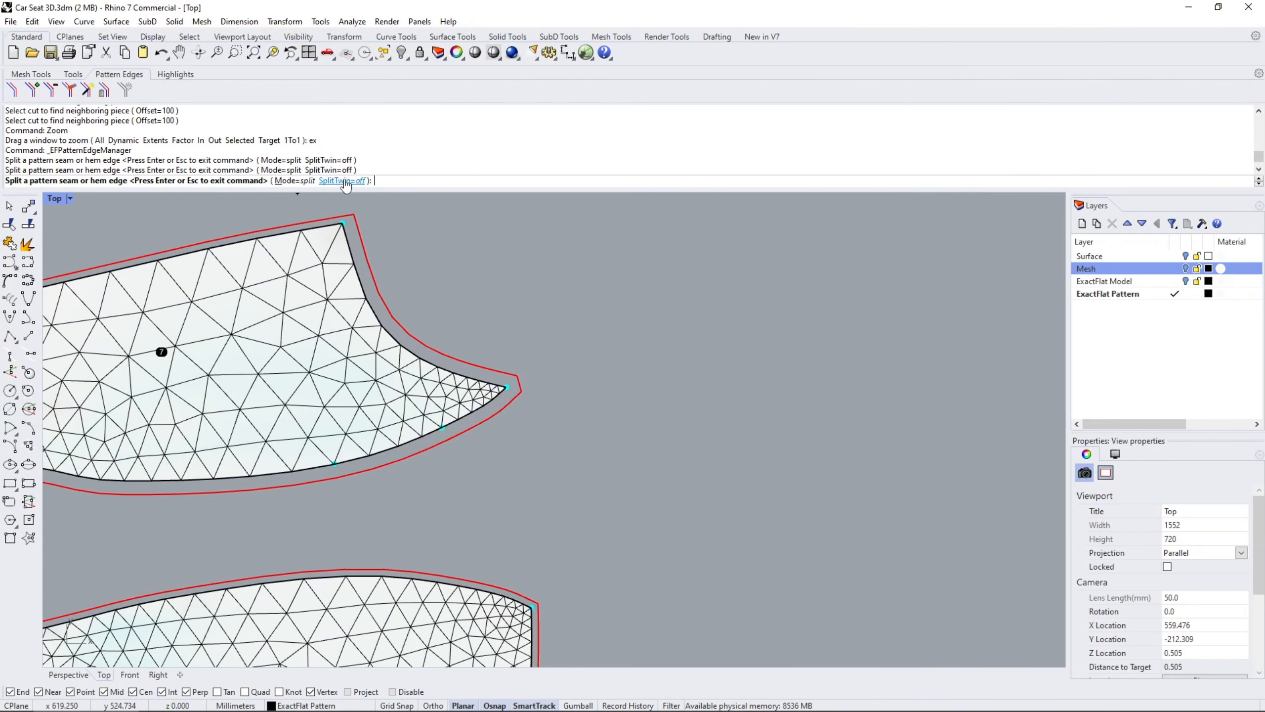
click(342, 180)
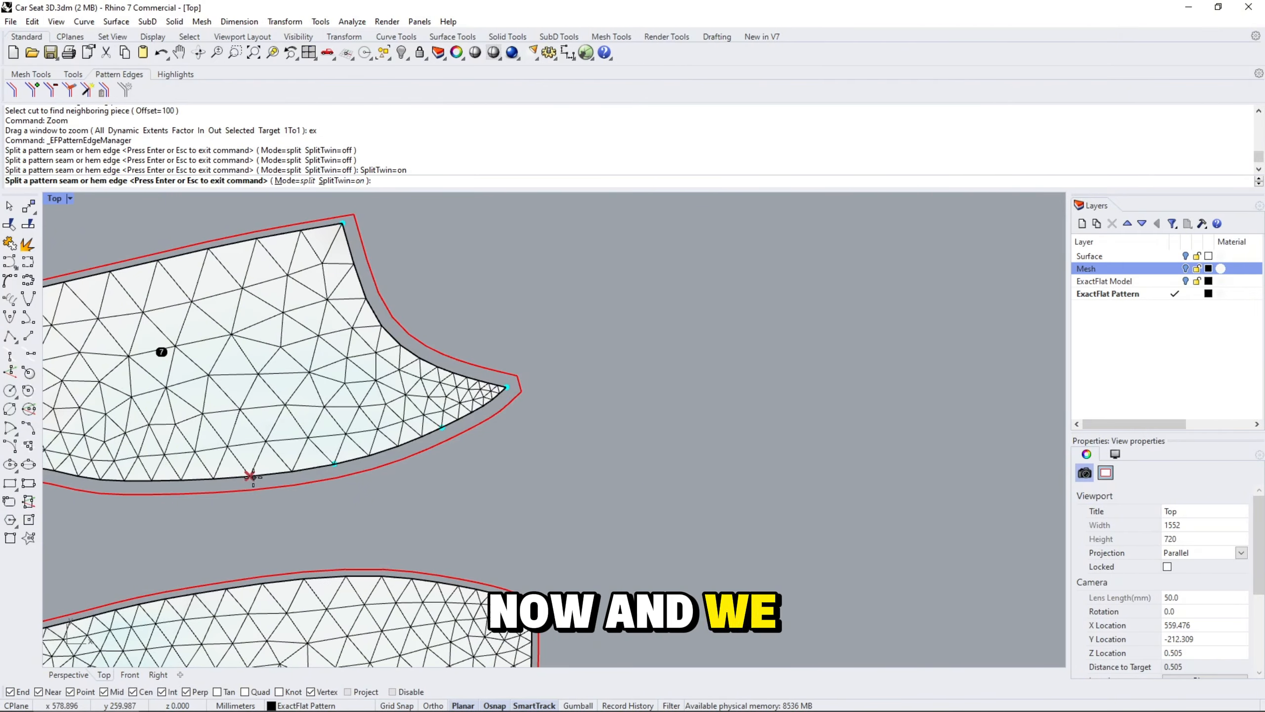
click(250, 476)
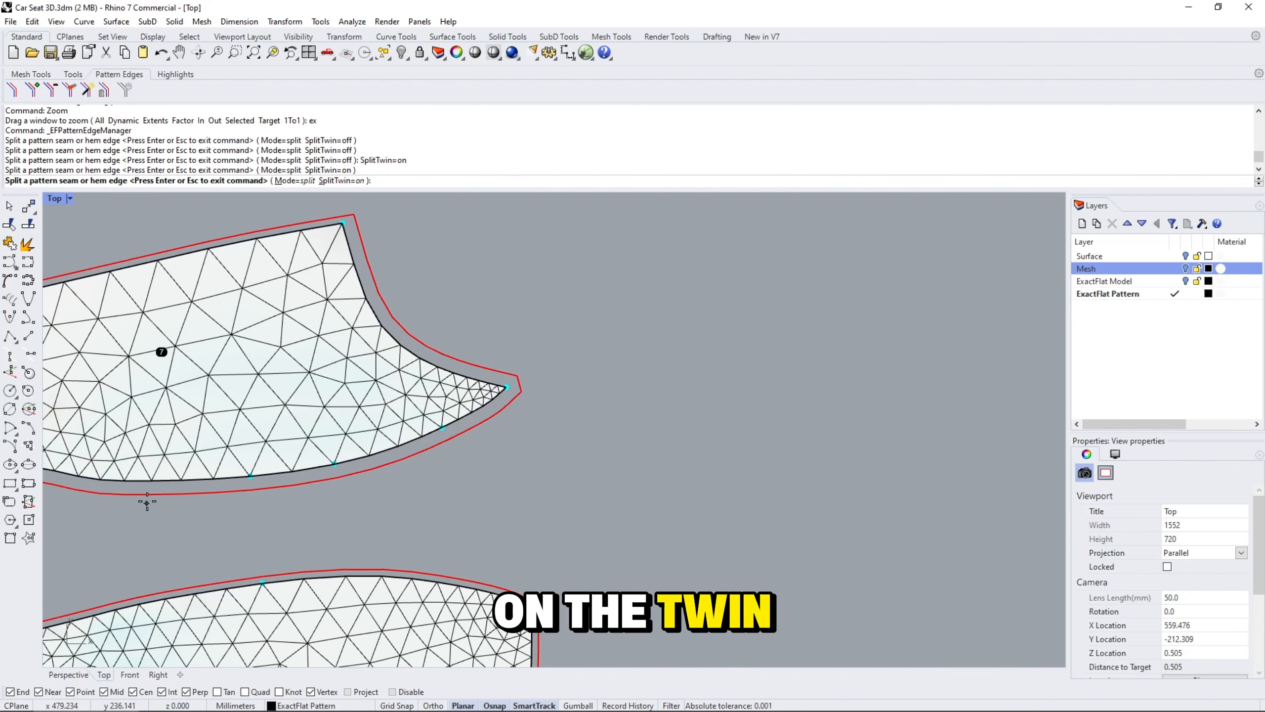
click(149, 480)
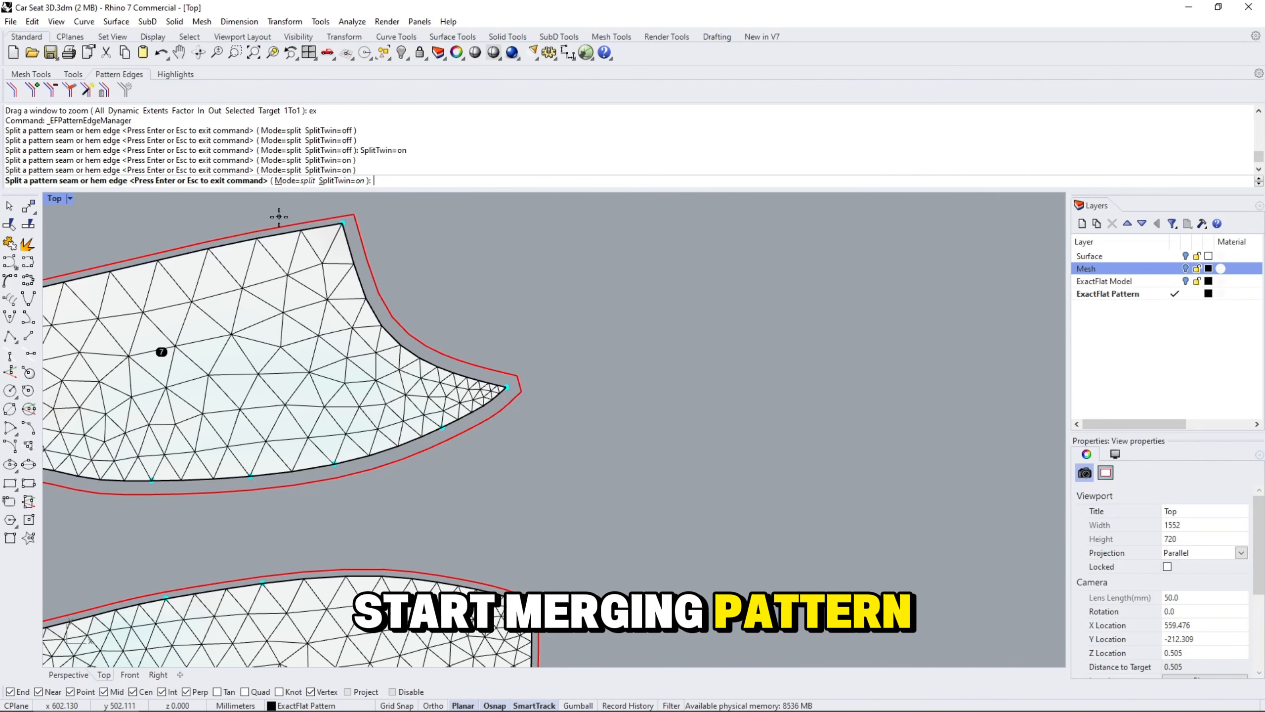
Switch to merge mode and merge piece 7's lower edge at the two split points nearest the tip.
click(301, 181)
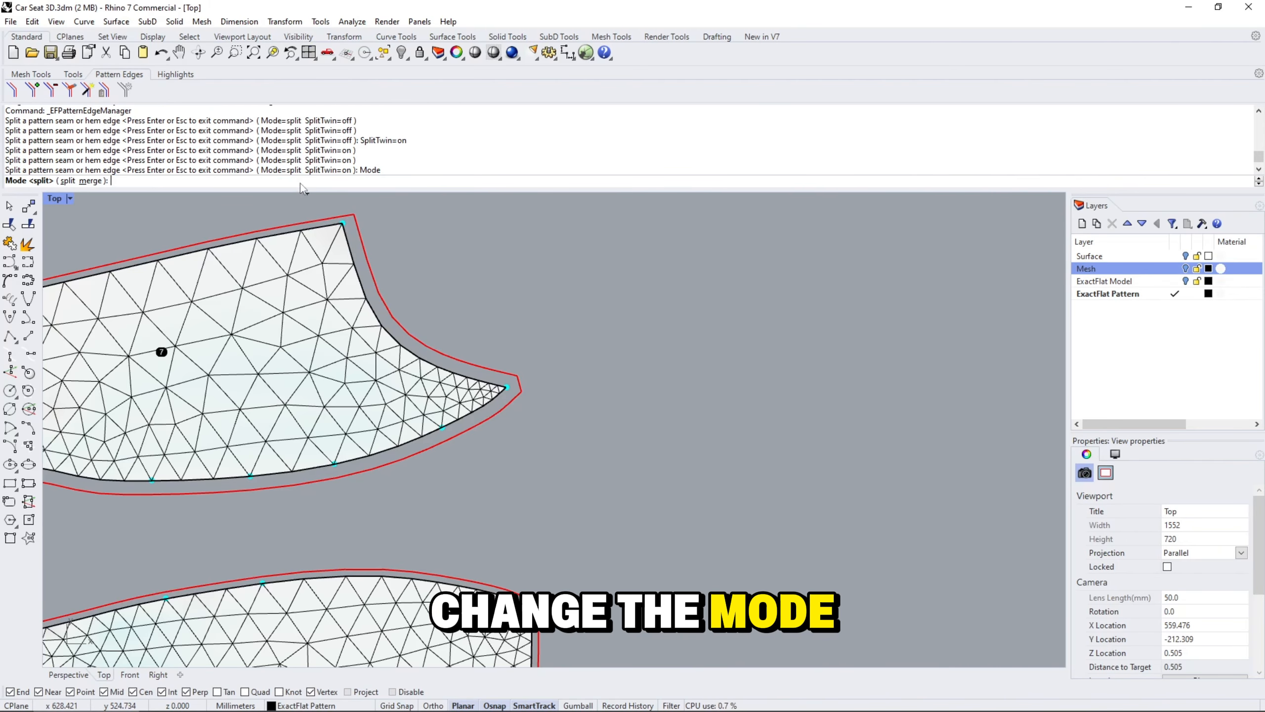
click(92, 181)
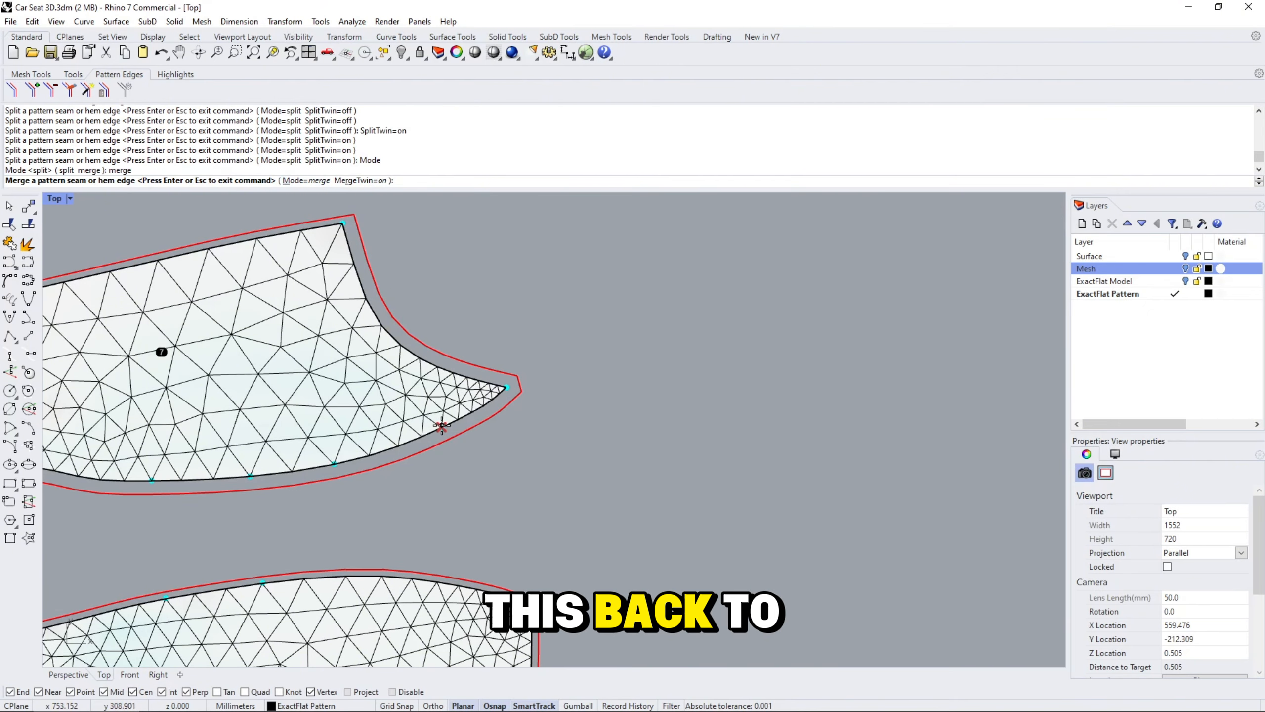
click(446, 430)
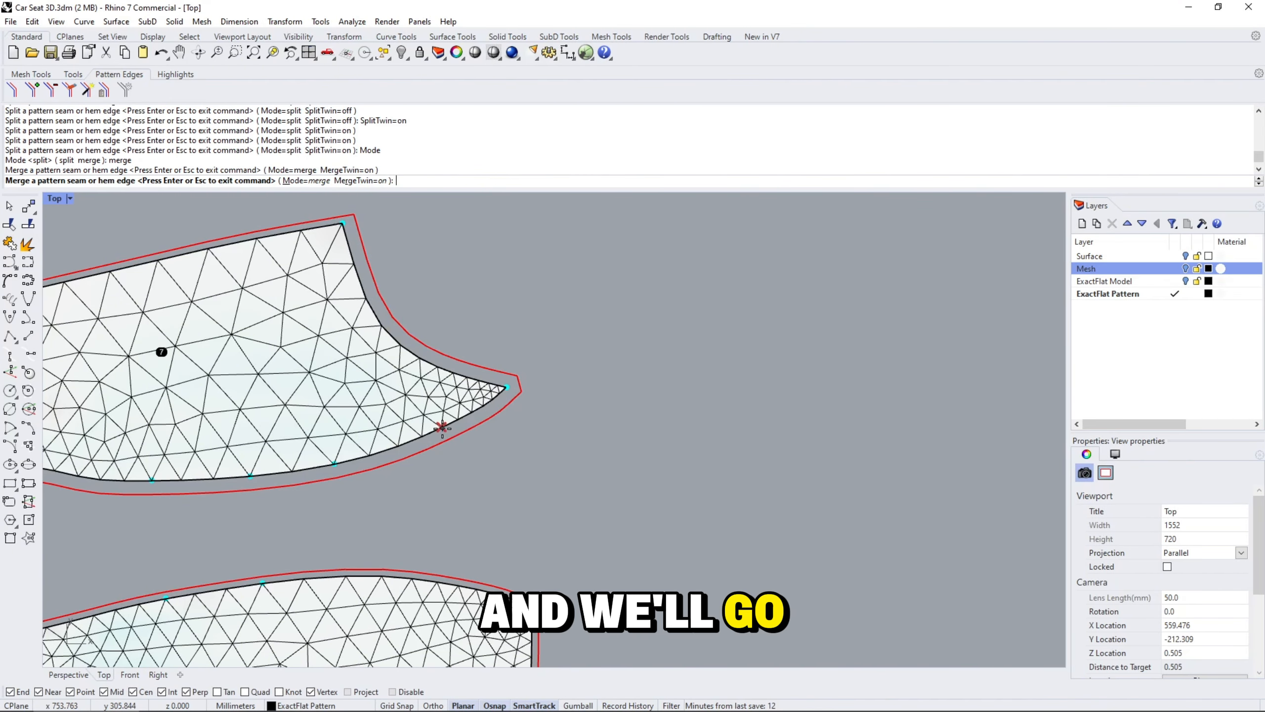
click(335, 464)
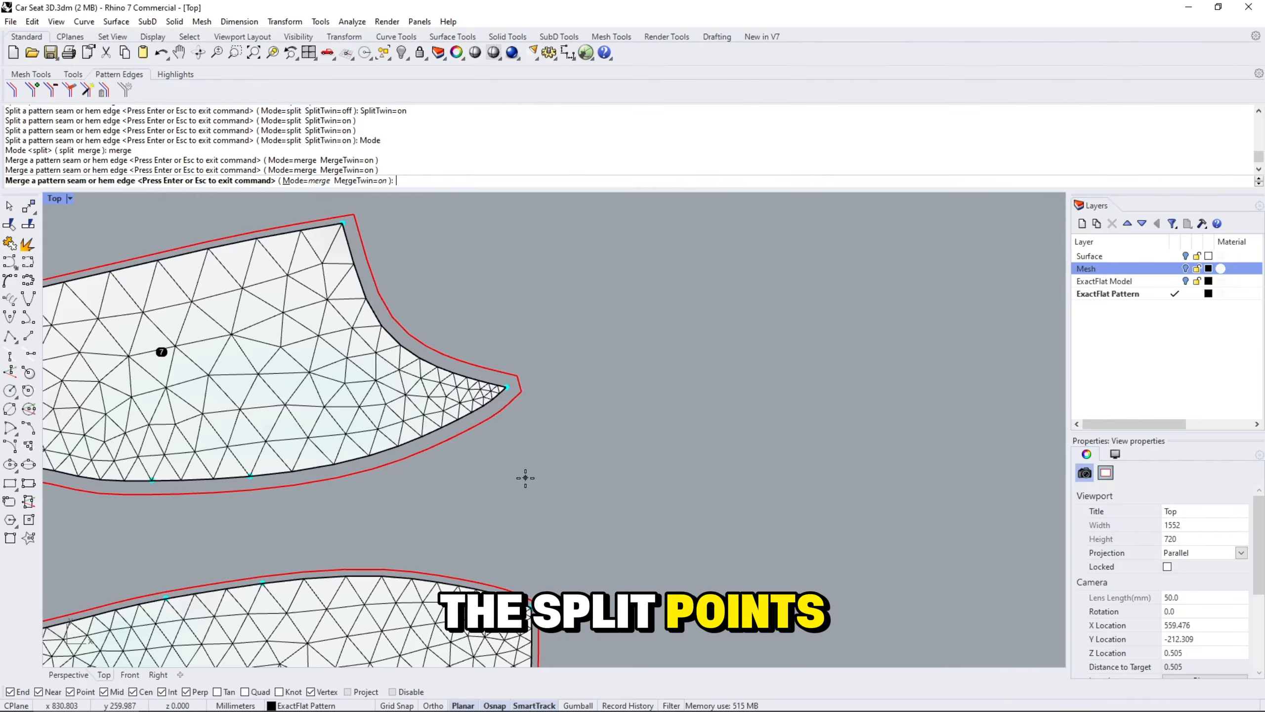
key(Return)
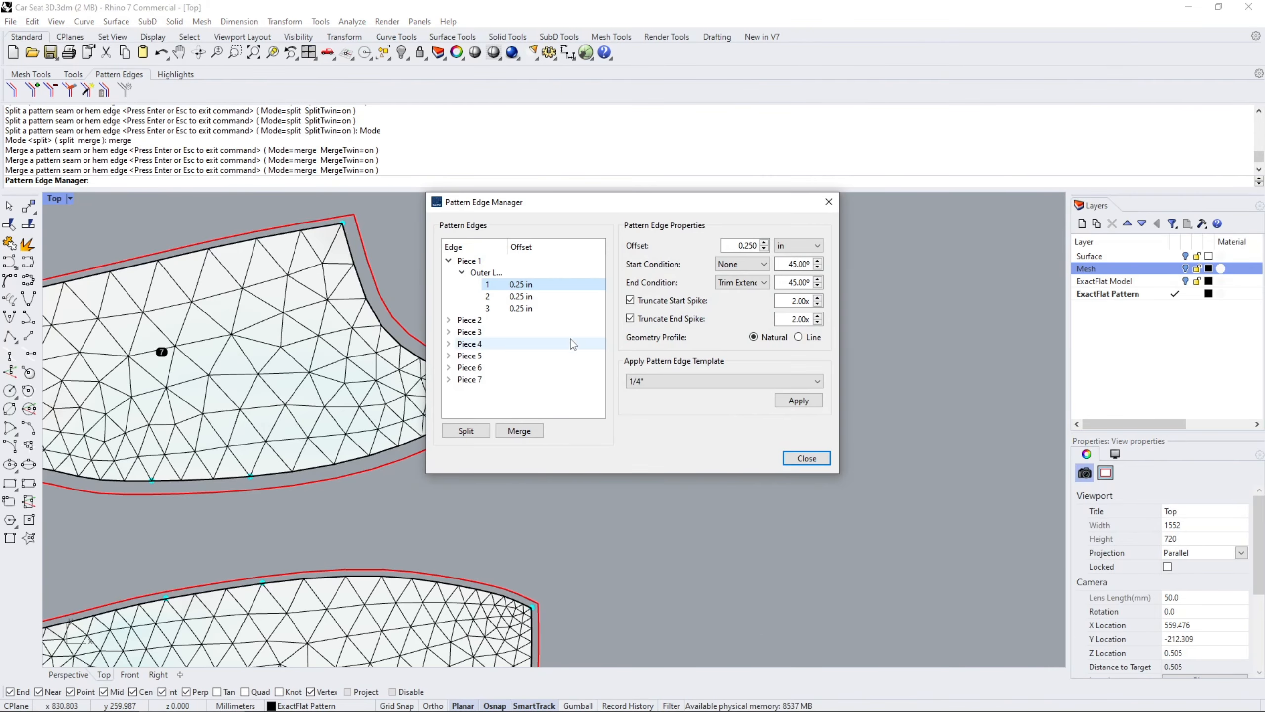
Expand piece 7's outer loop to review its list of pattern edges and their offsets.
click(449, 379)
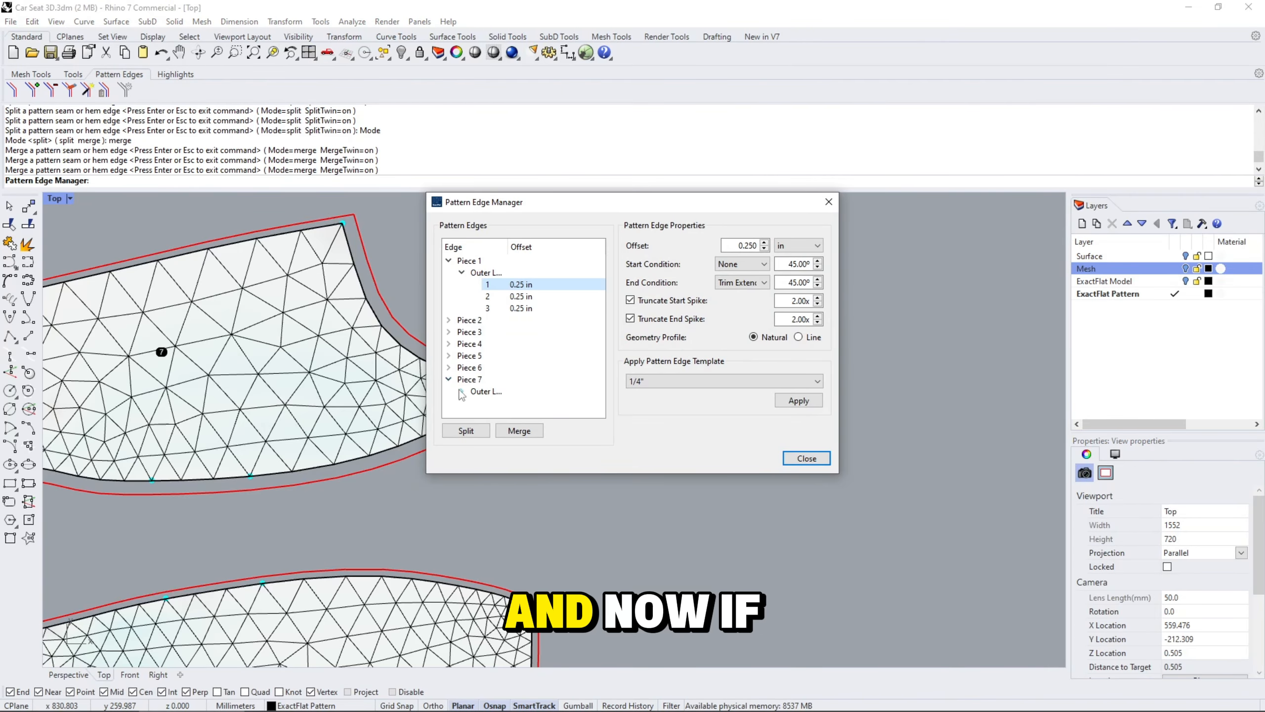
scroll(589, 329, down, 2)
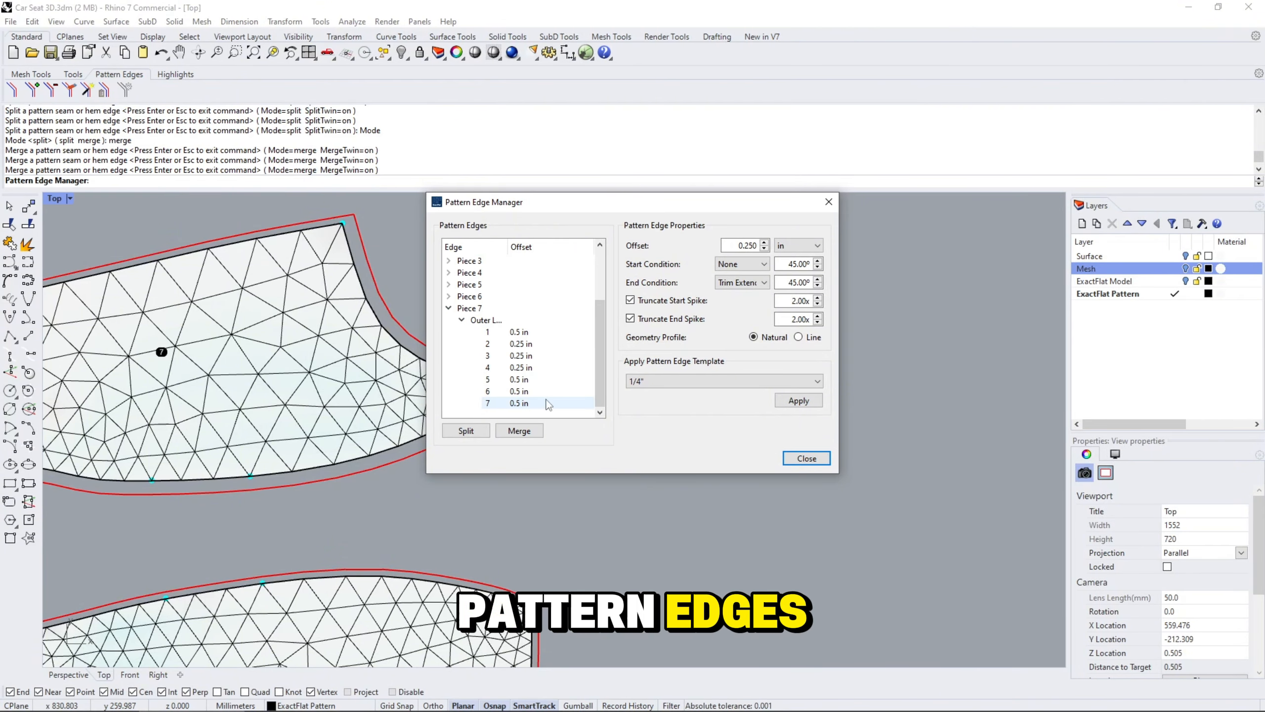
drag(584, 205, 708, 204)
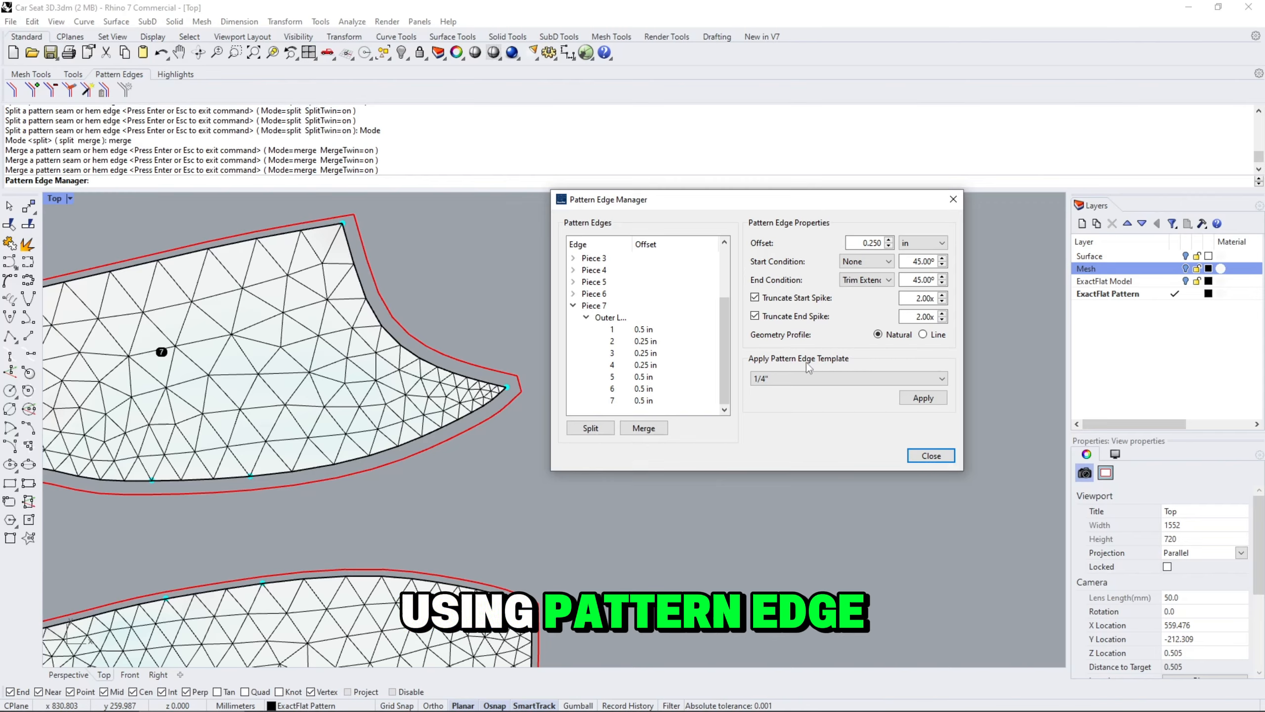
Apply the 5/8" pattern edge template to the segment between the two split points nearest the tip on piece 7's lower edge, with ApplyWholePiece off.
click(818, 374)
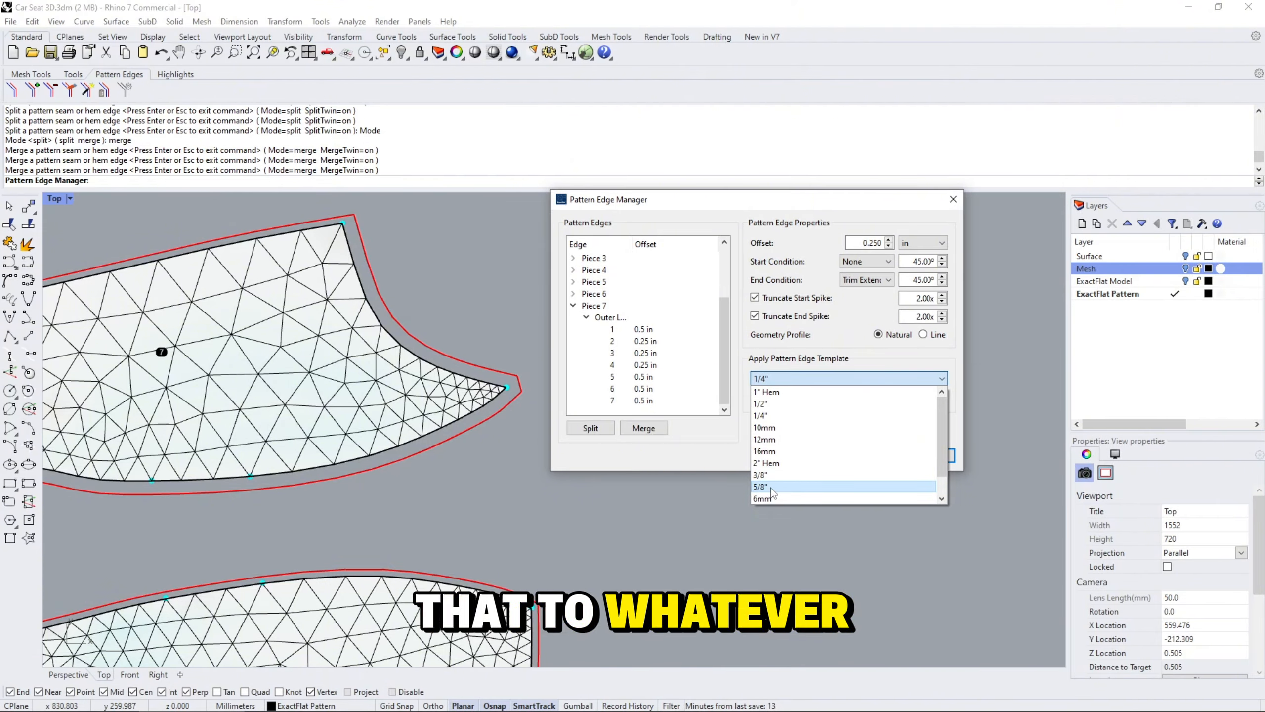
click(786, 486)
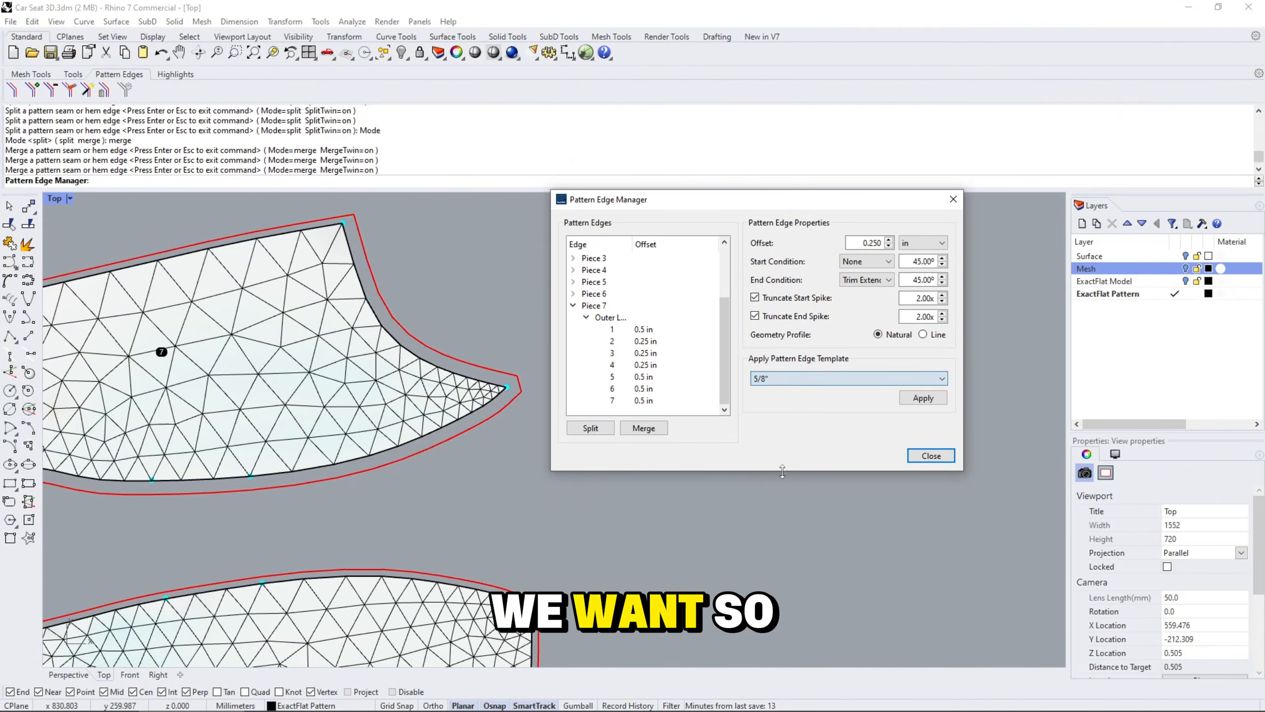
click(931, 403)
right_drag(284, 480, 427, 461)
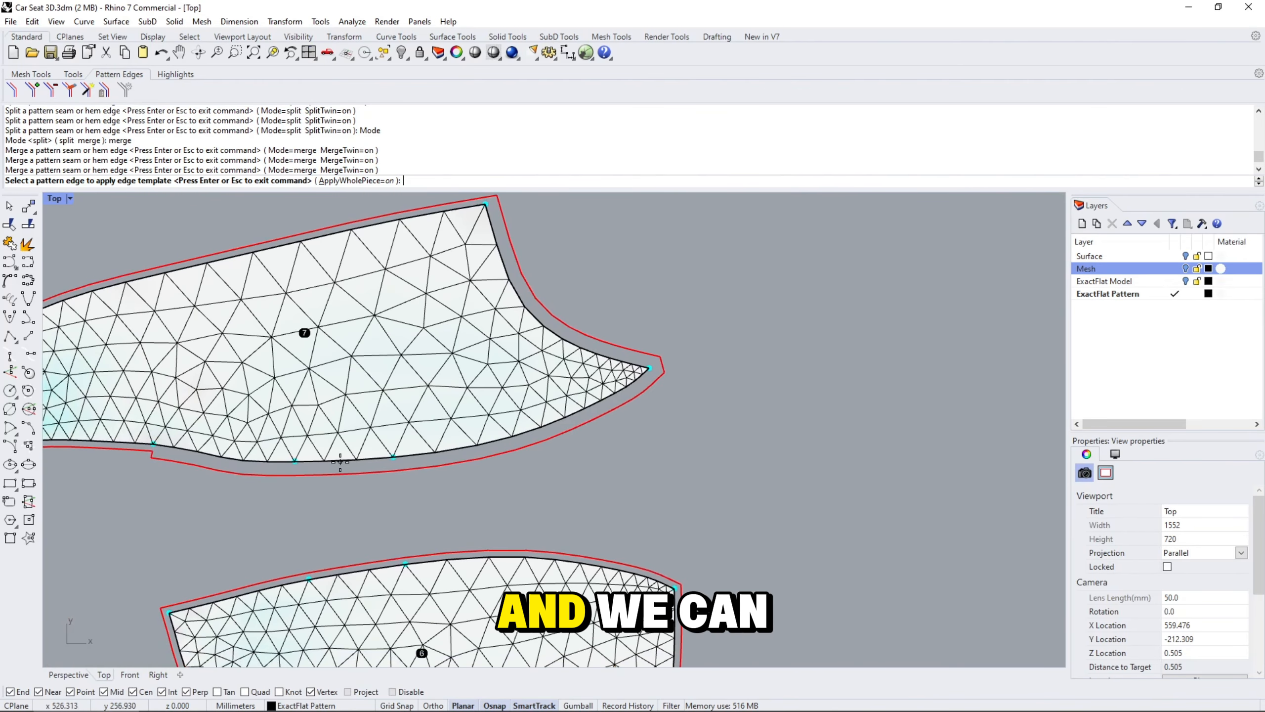
click(340, 461)
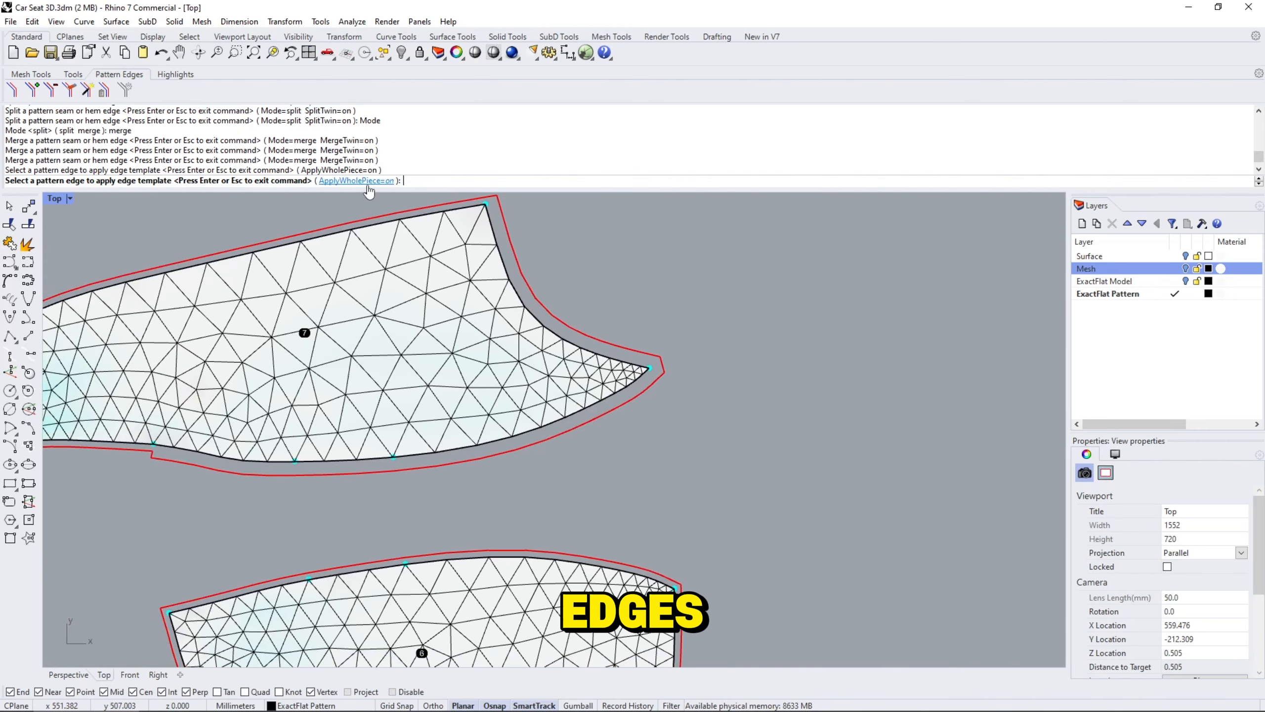
click(360, 184)
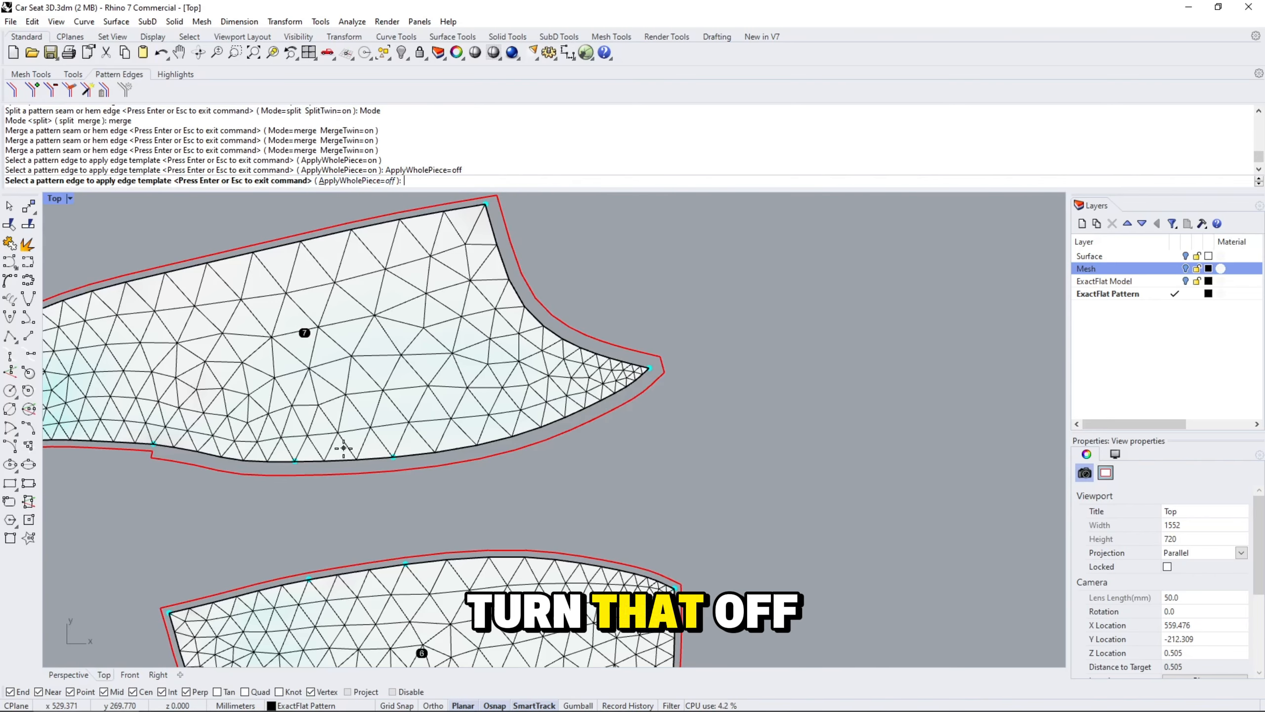
click(352, 457)
click(781, 401)
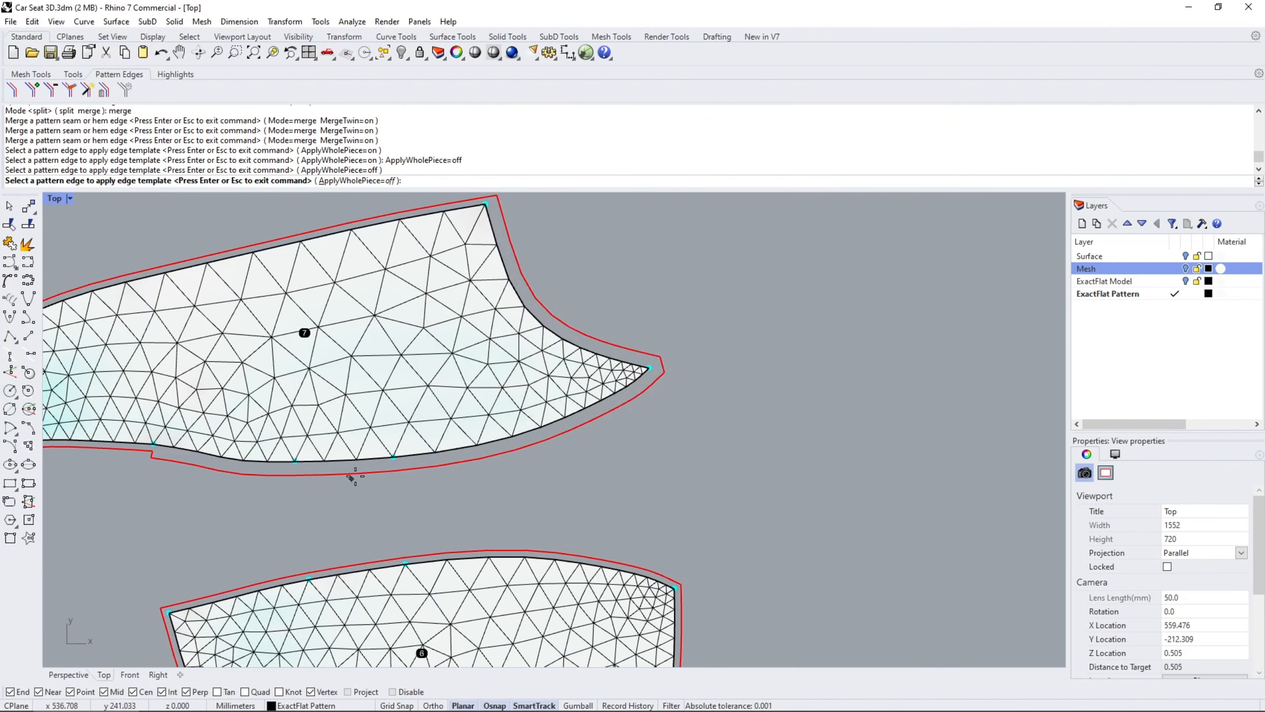
click(351, 462)
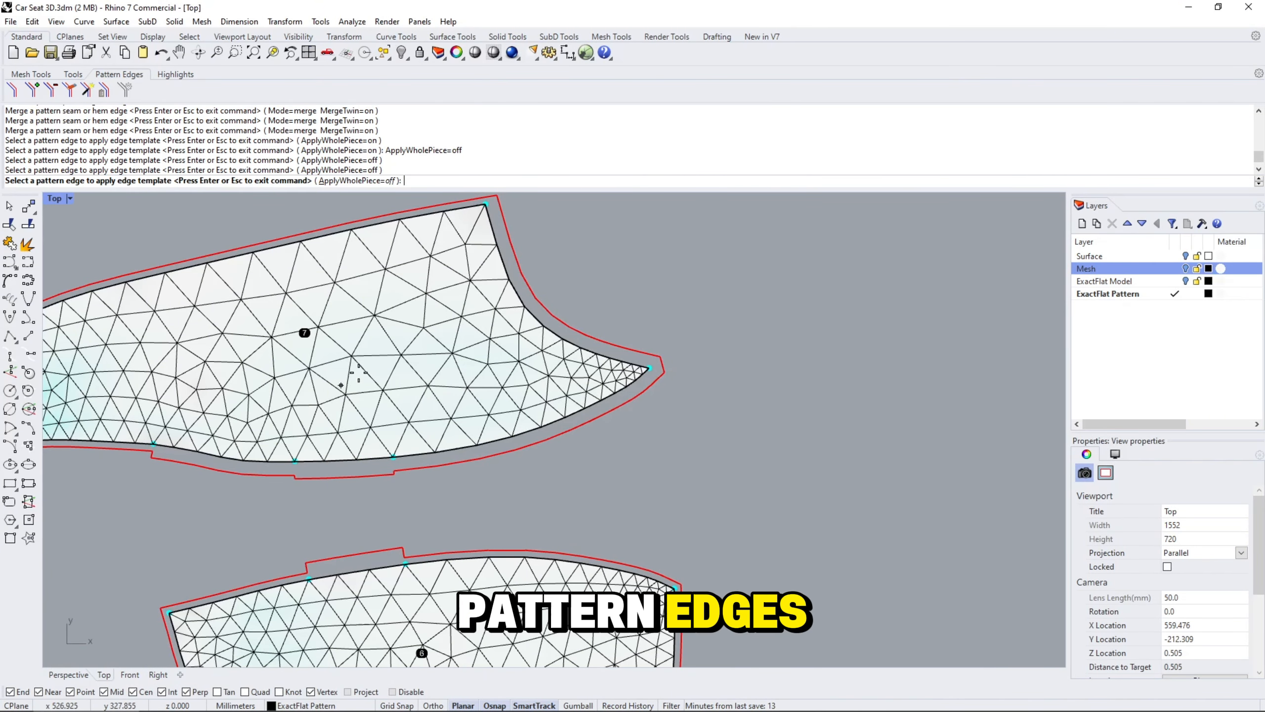
Apply the 5/8" template to piece 7's three other lower-edge segments and to the short end edge opposite the pointed tip.
click(497, 442)
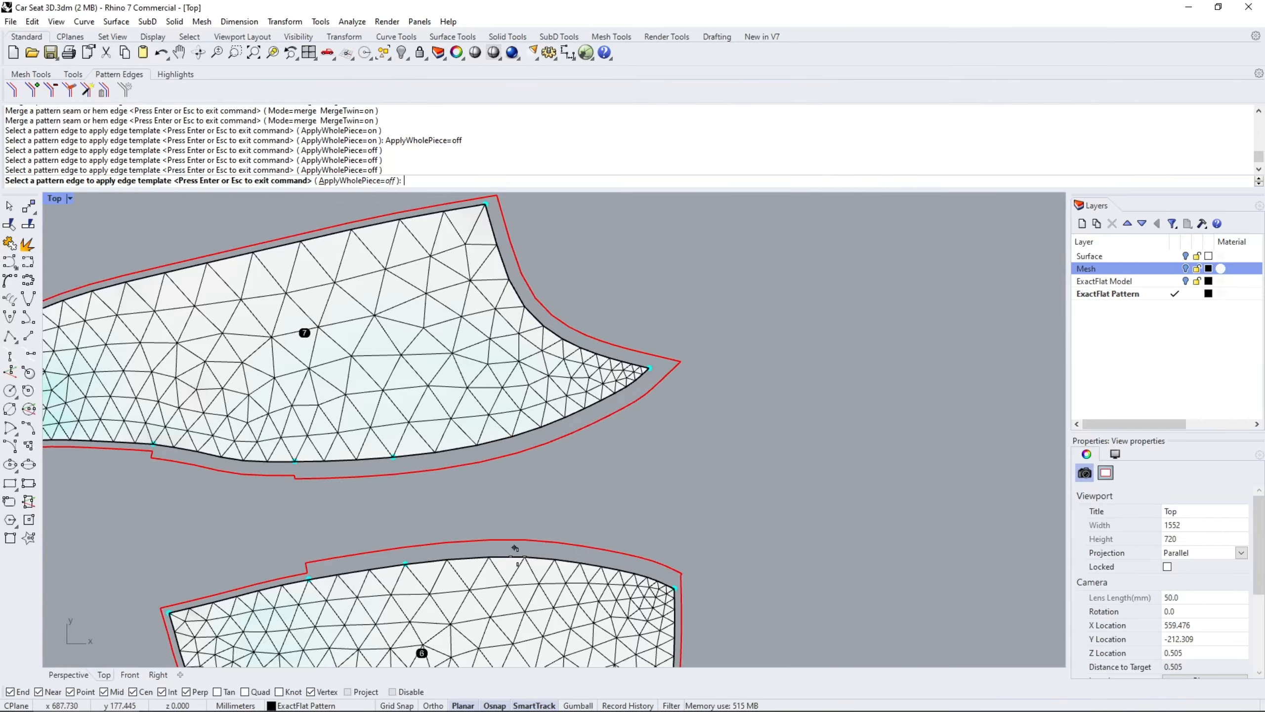
right_drag(346, 517, 495, 463)
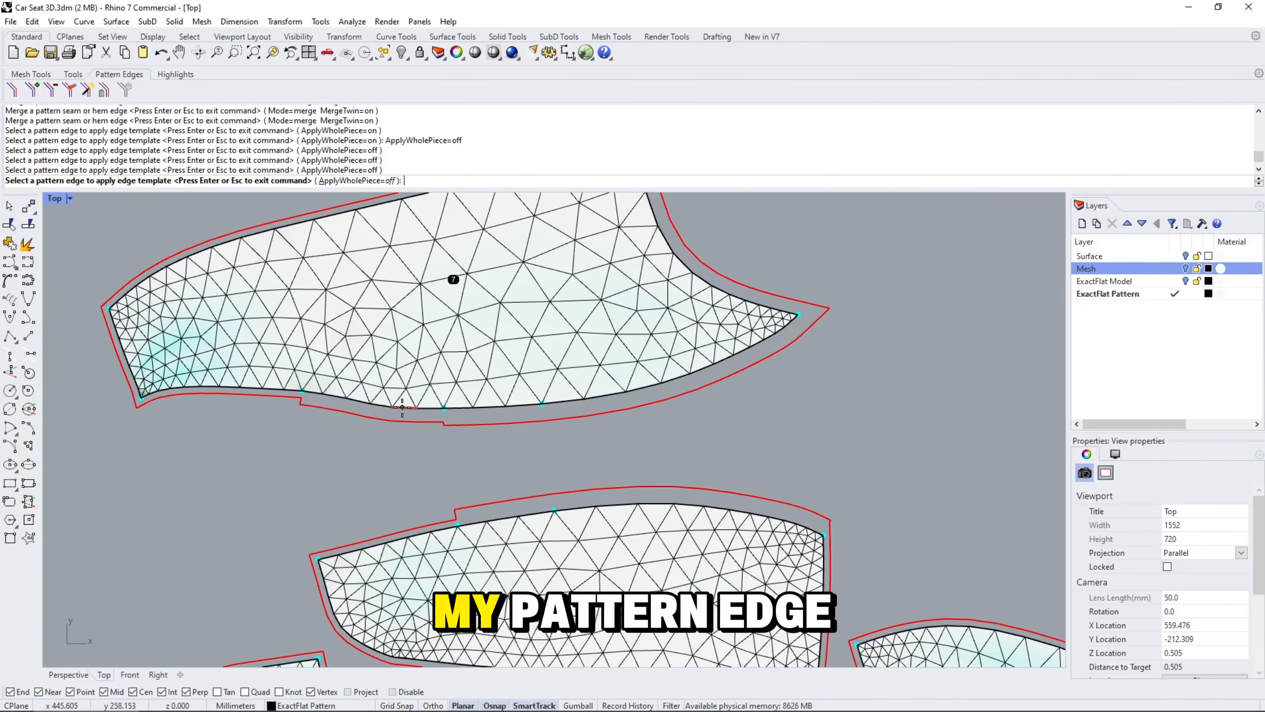
click(402, 407)
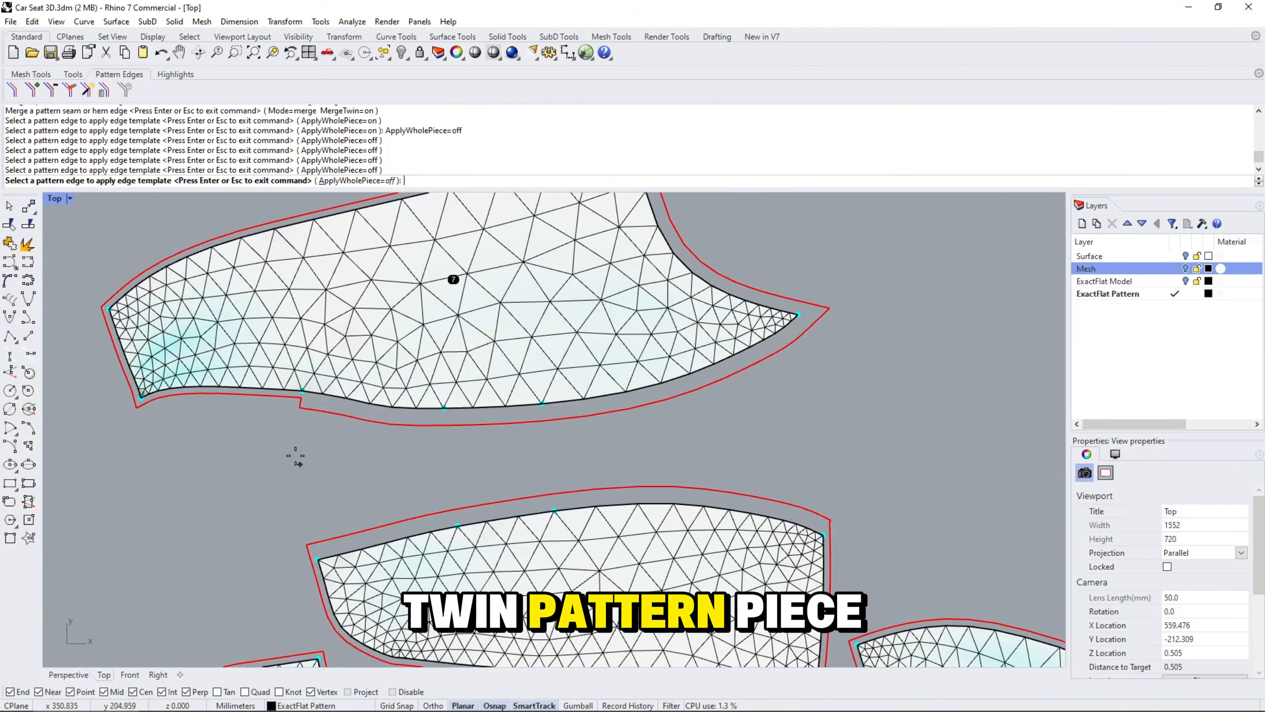
mouse_move(296, 456)
right_down()
mouse_move(274, 497)
mouse_move(342, 379)
right_up()
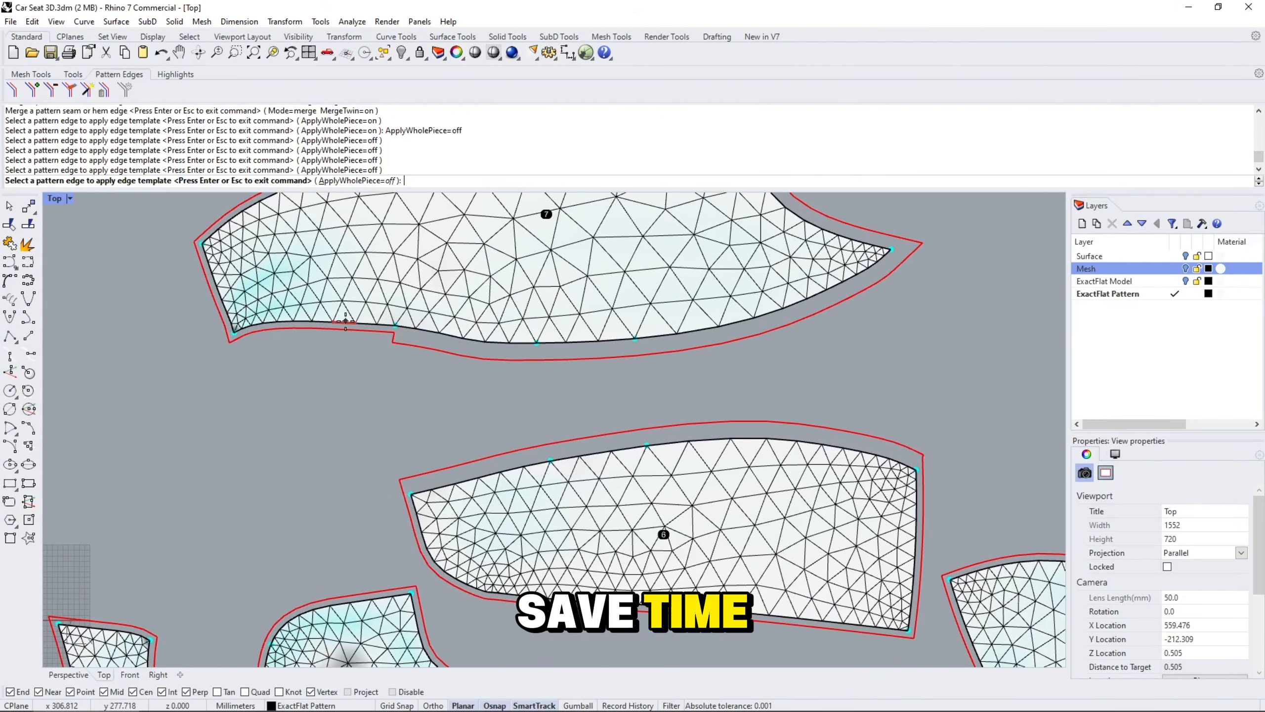
click(345, 321)
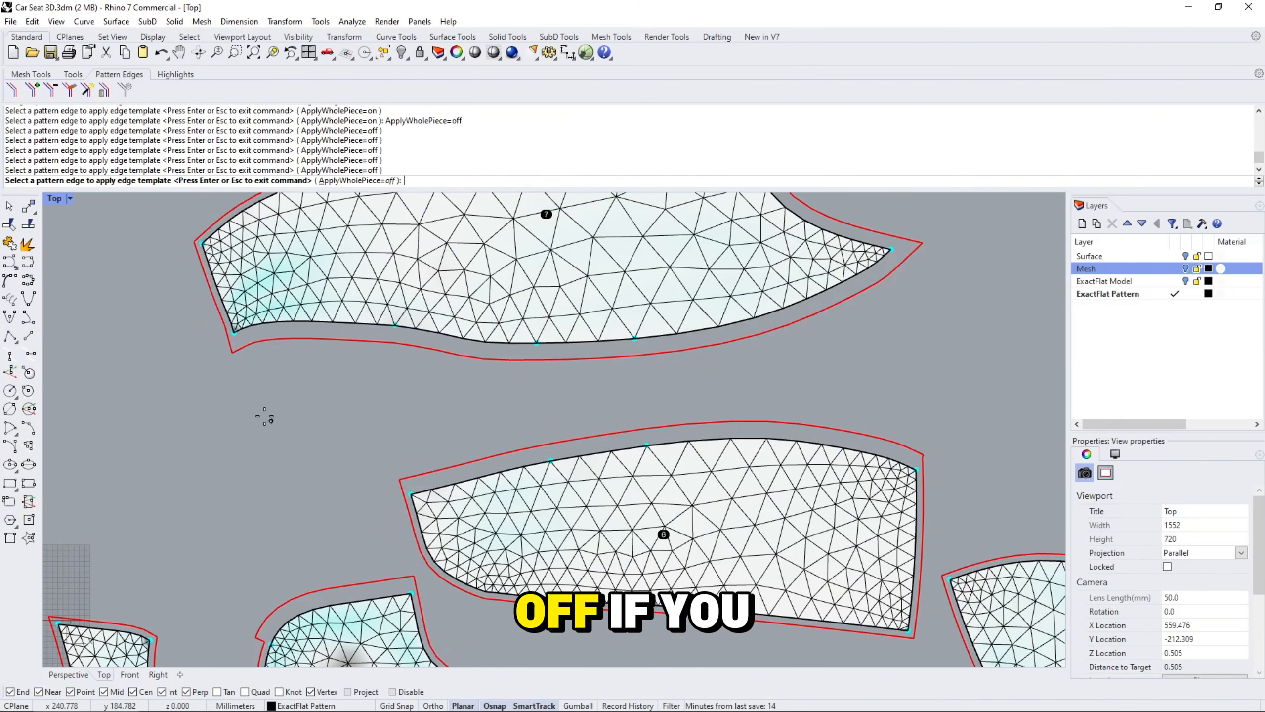
click(220, 294)
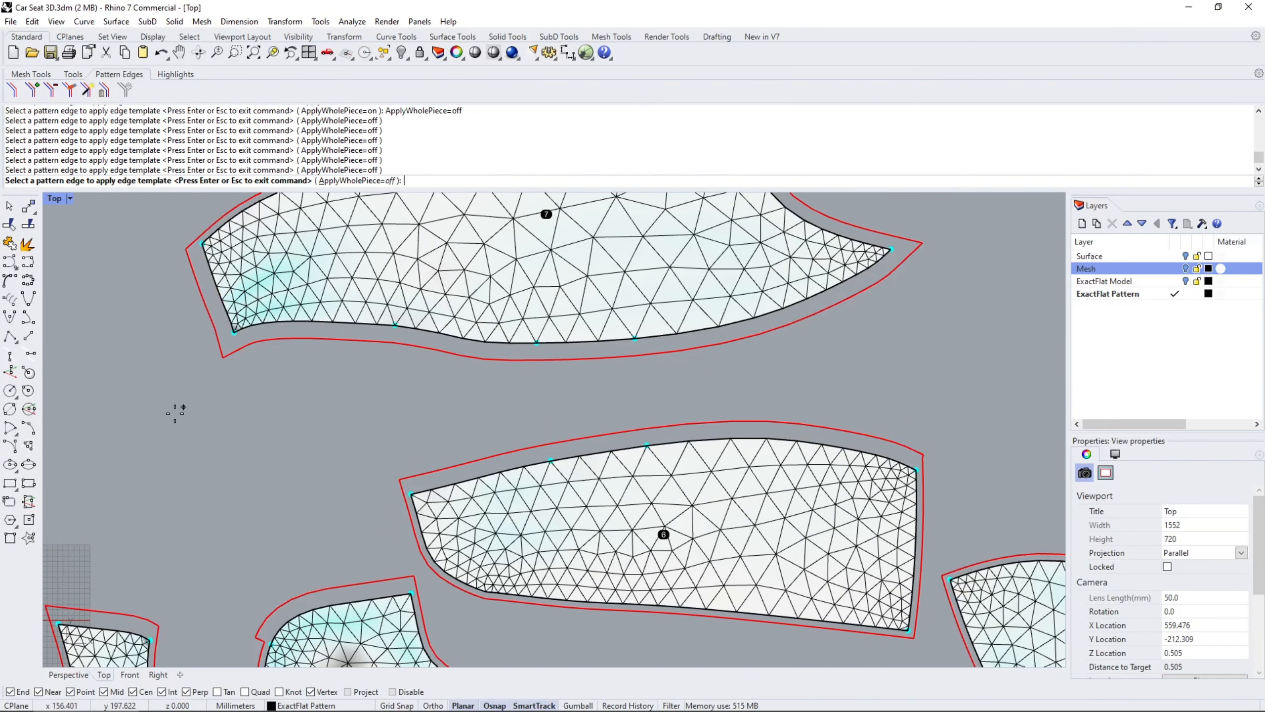
right_drag(175, 413, 226, 467)
key(Return)
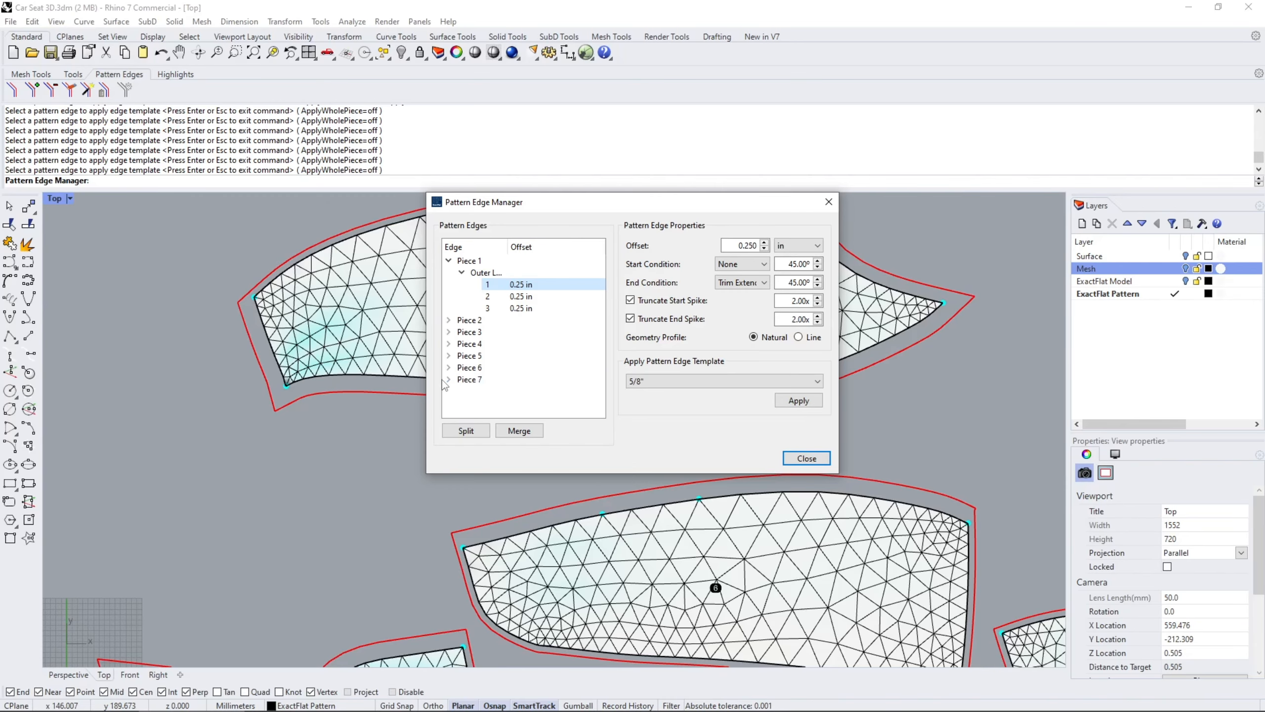
Expand piece 7's outer loop in the Pattern Edge Manager and review the offsets of its individual edges.
drag(516, 209, 901, 425)
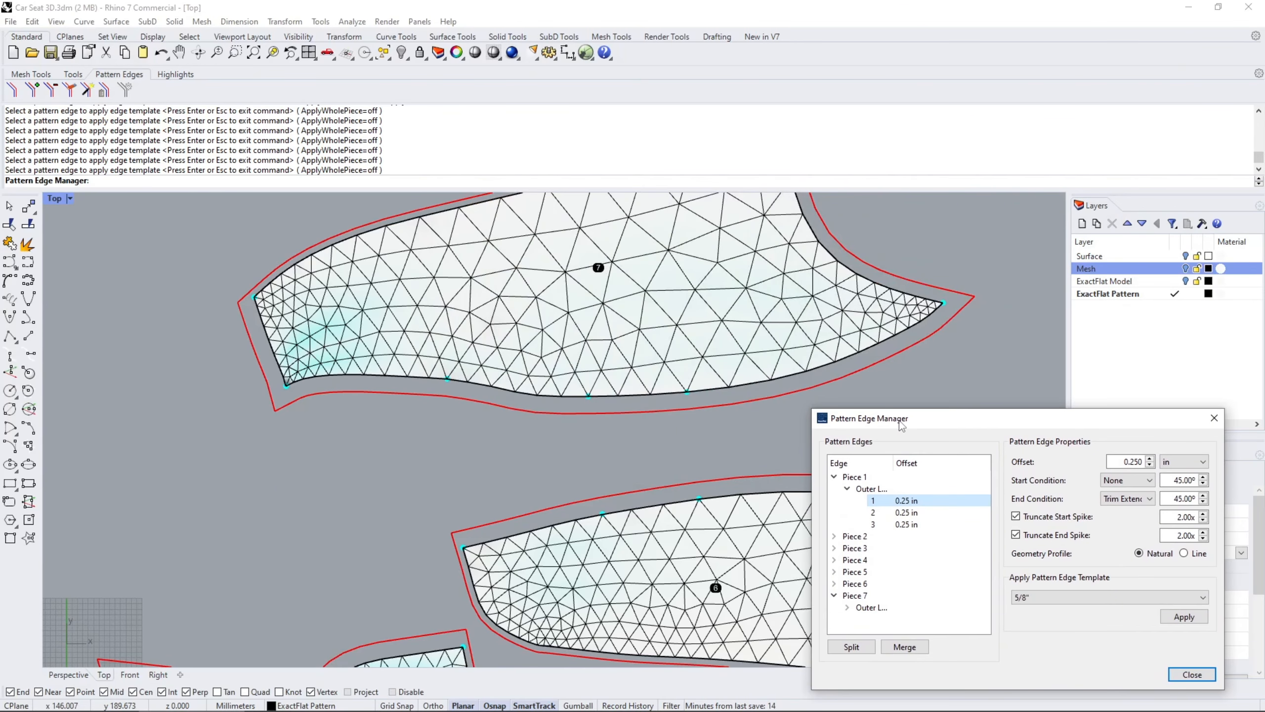
click(847, 607)
click(893, 619)
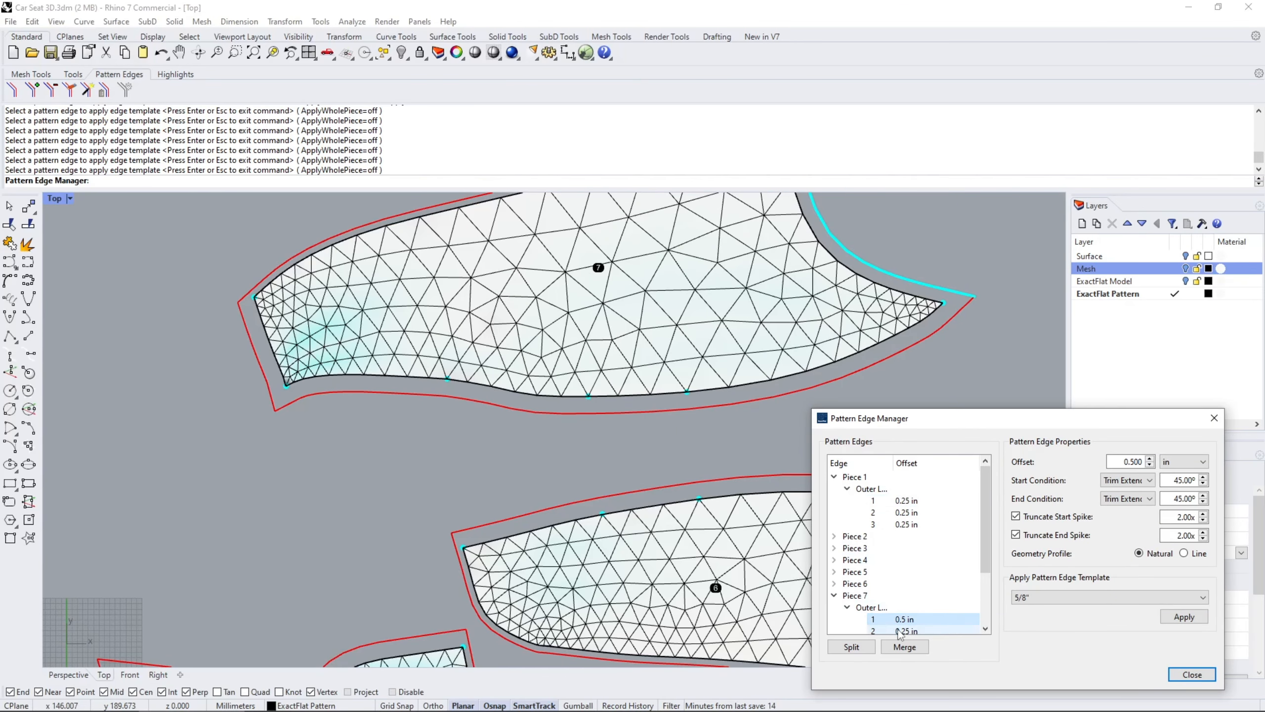
click(895, 630)
drag(986, 525, 987, 581)
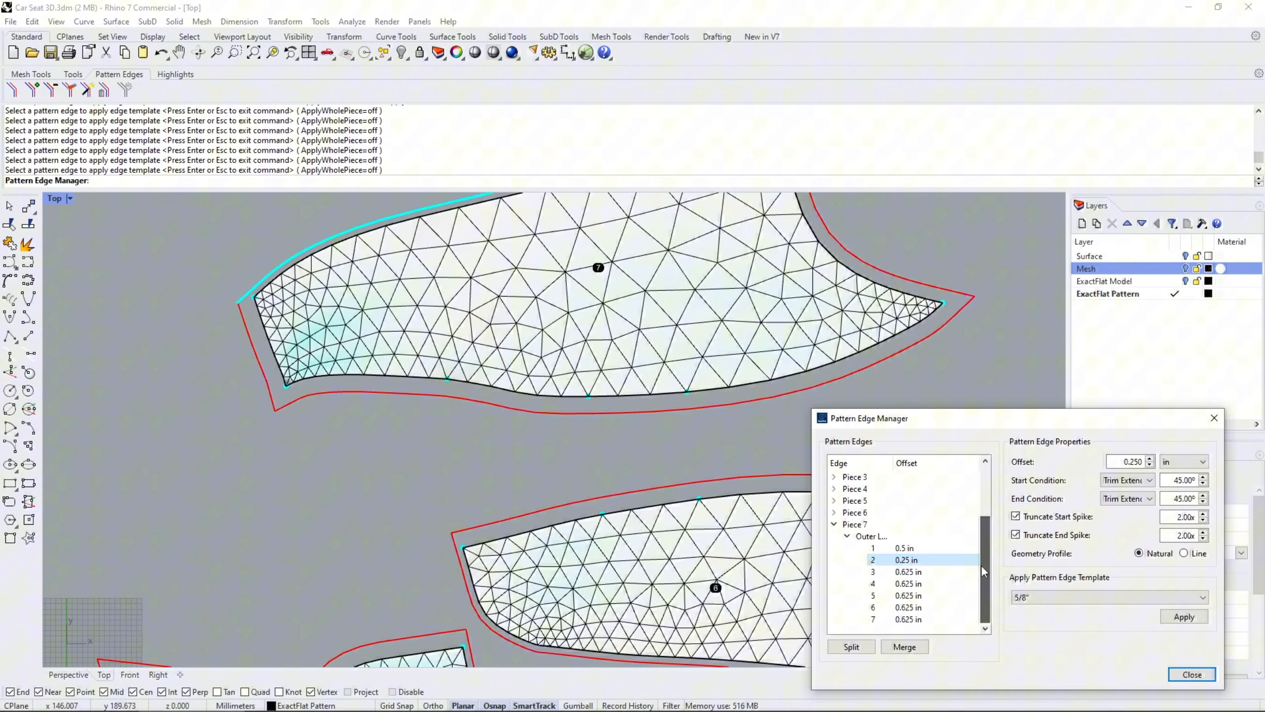
click(910, 588)
click(910, 597)
click(907, 608)
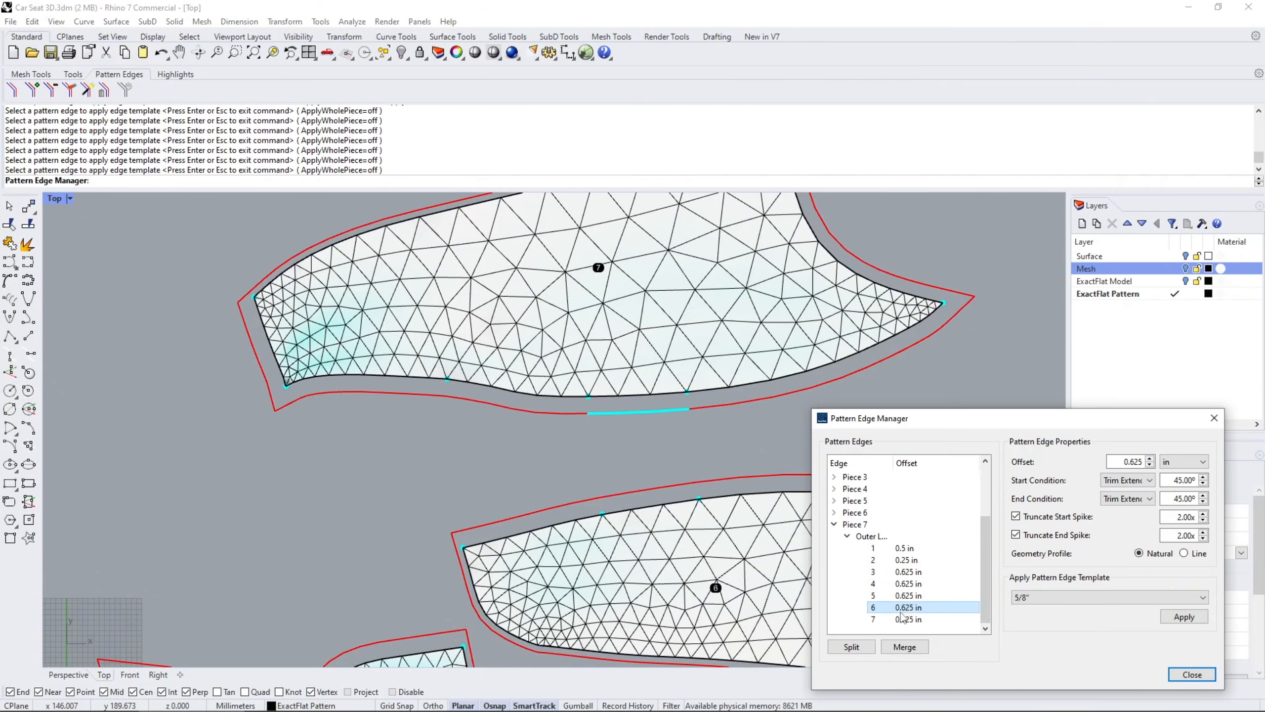
click(902, 620)
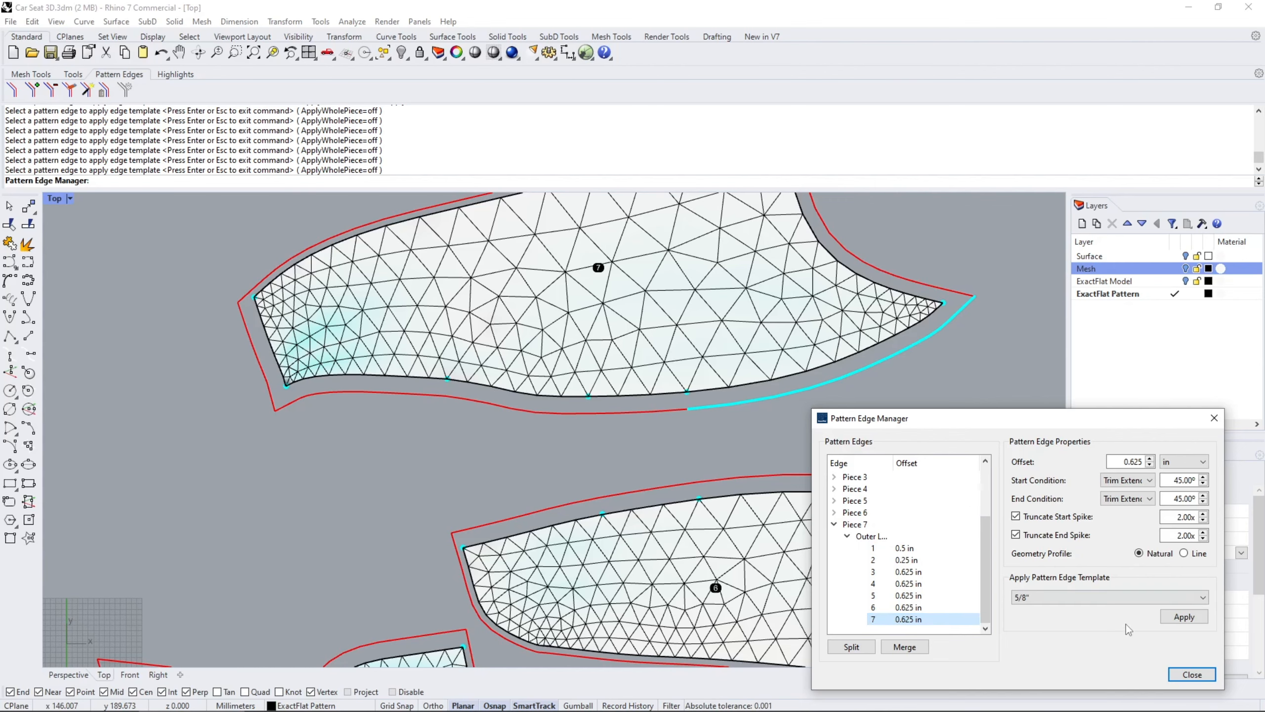
click(1179, 678)
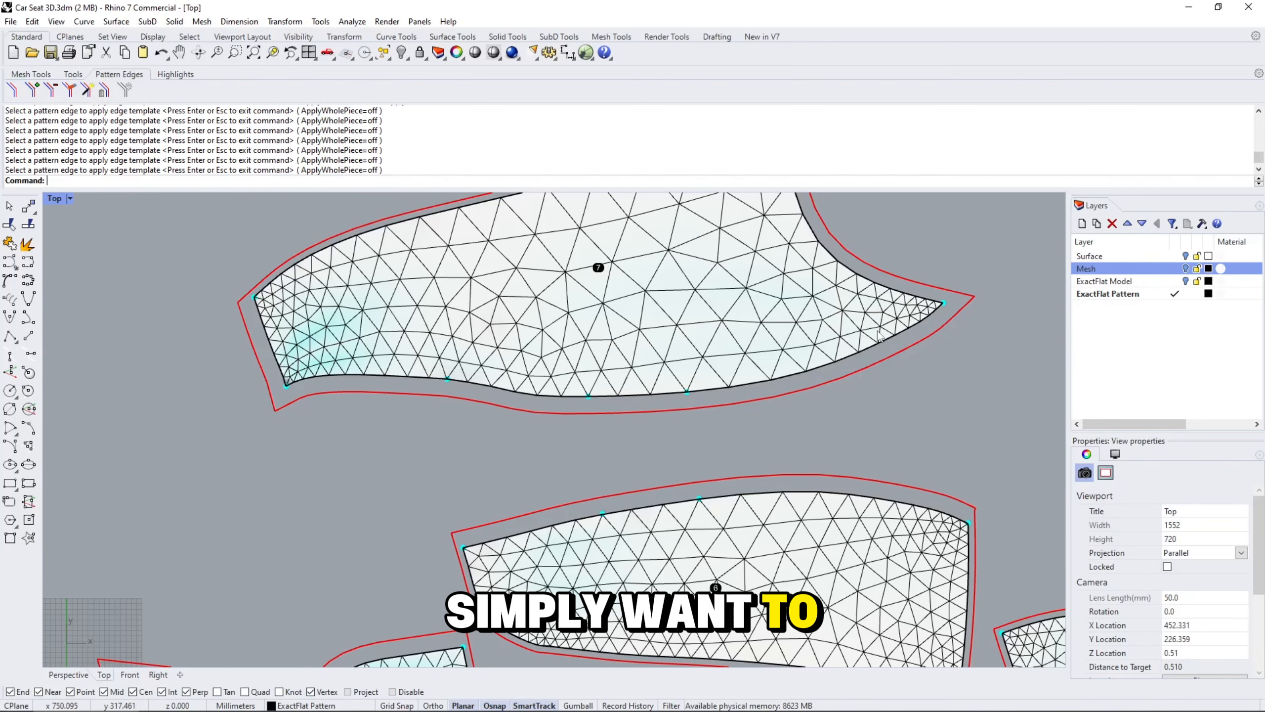
Apply the 12mm pattern edge template directly to piece 7's short lower segment between the split points nearest the tip and its lower segment farthest from the tip.
right_drag(865, 294, 797, 375)
scroll(793, 358, down, 4)
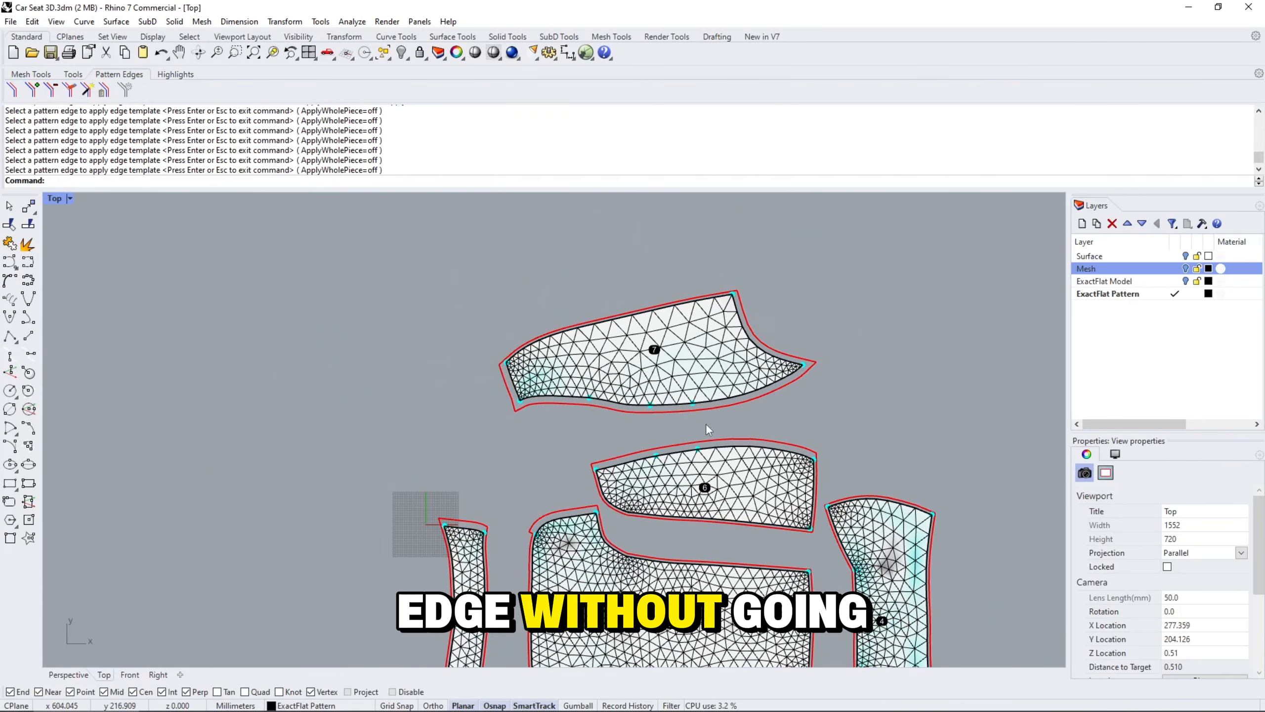
right_drag(697, 418, 642, 404)
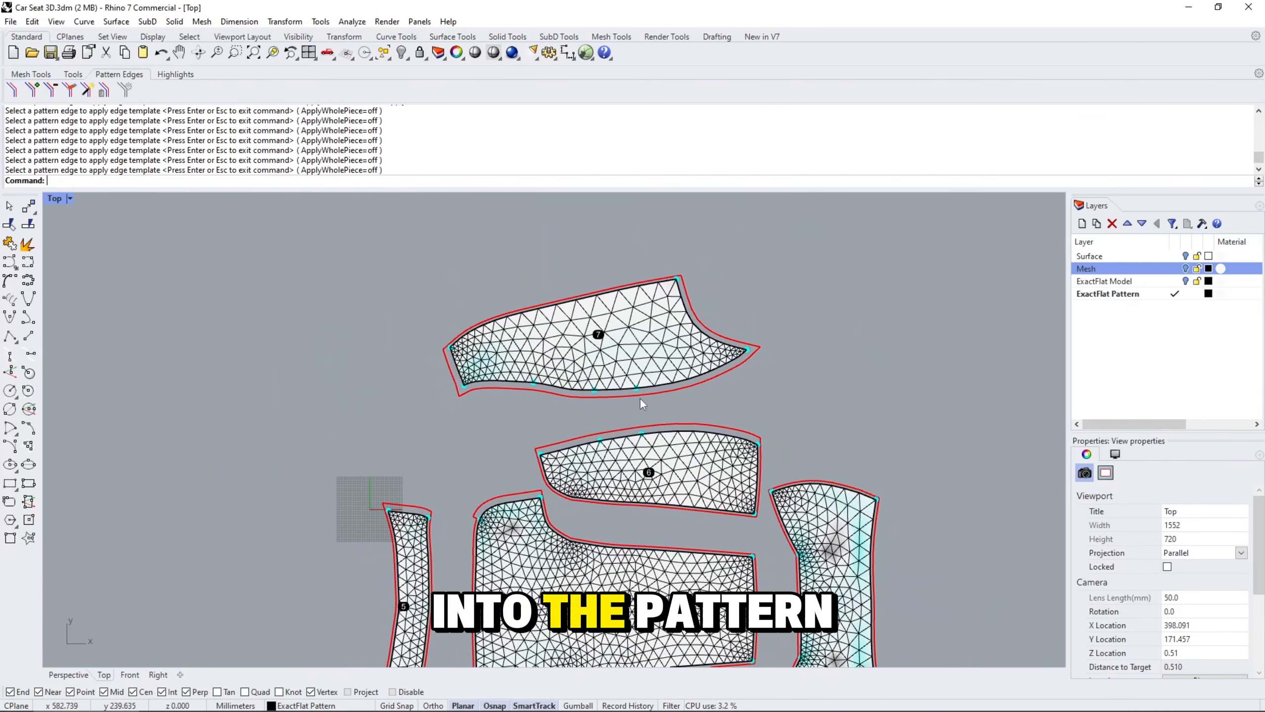
click(13, 91)
drag(591, 244, 888, 212)
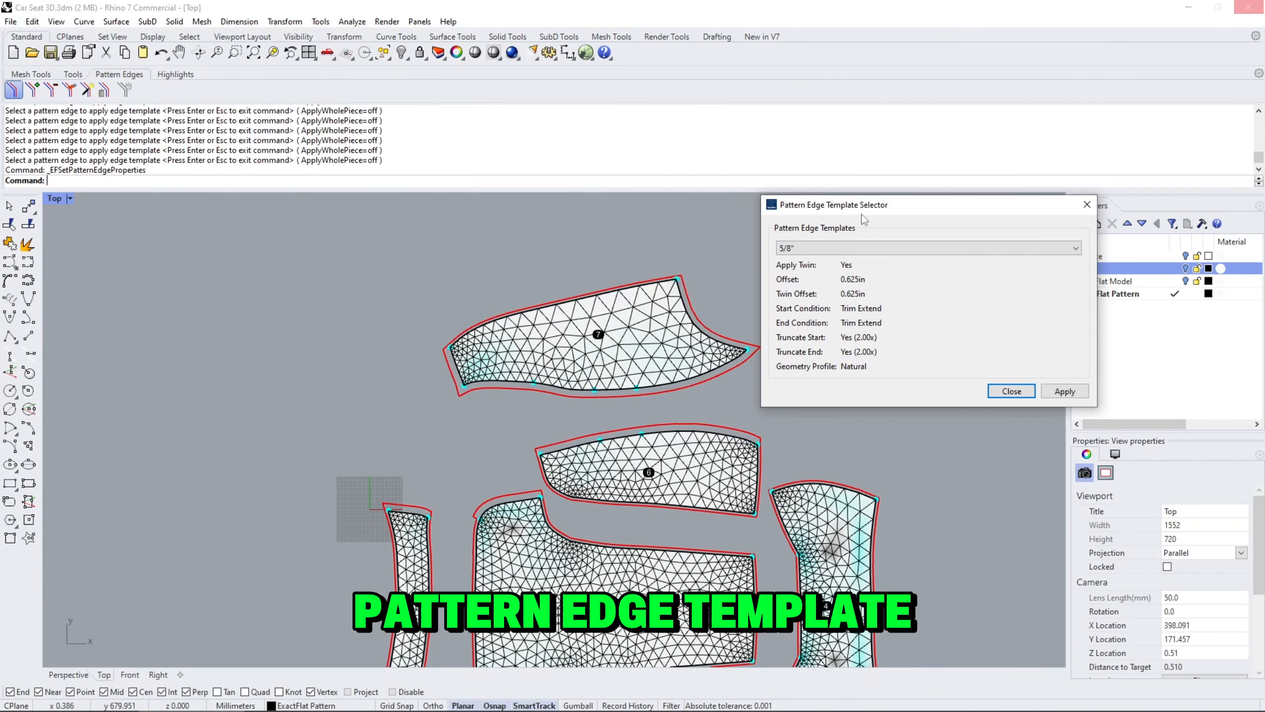
click(825, 249)
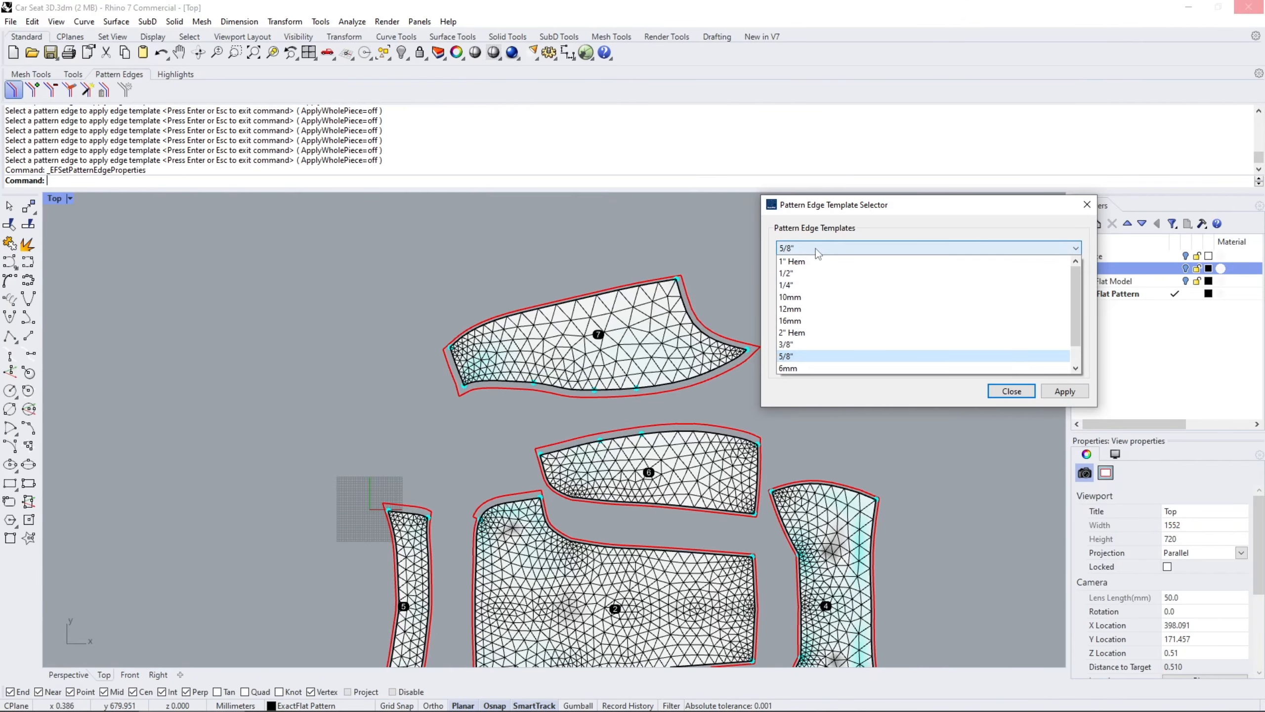
click(812, 309)
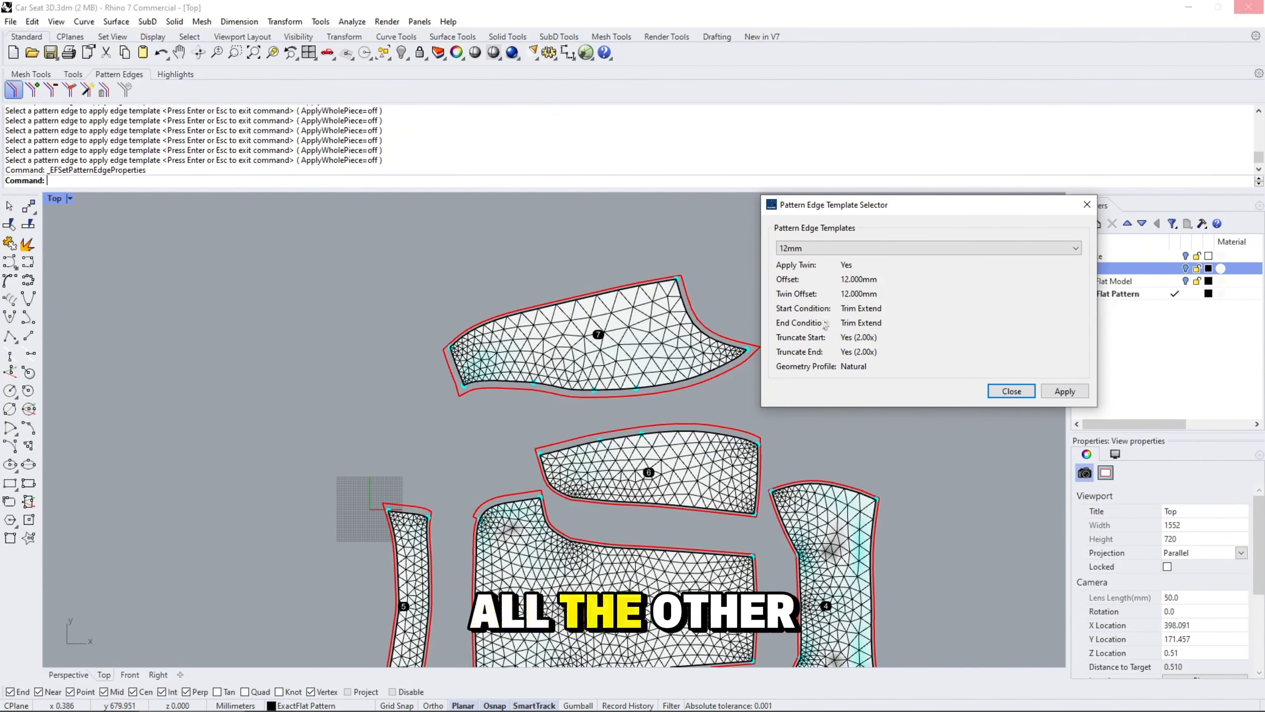
click(1065, 391)
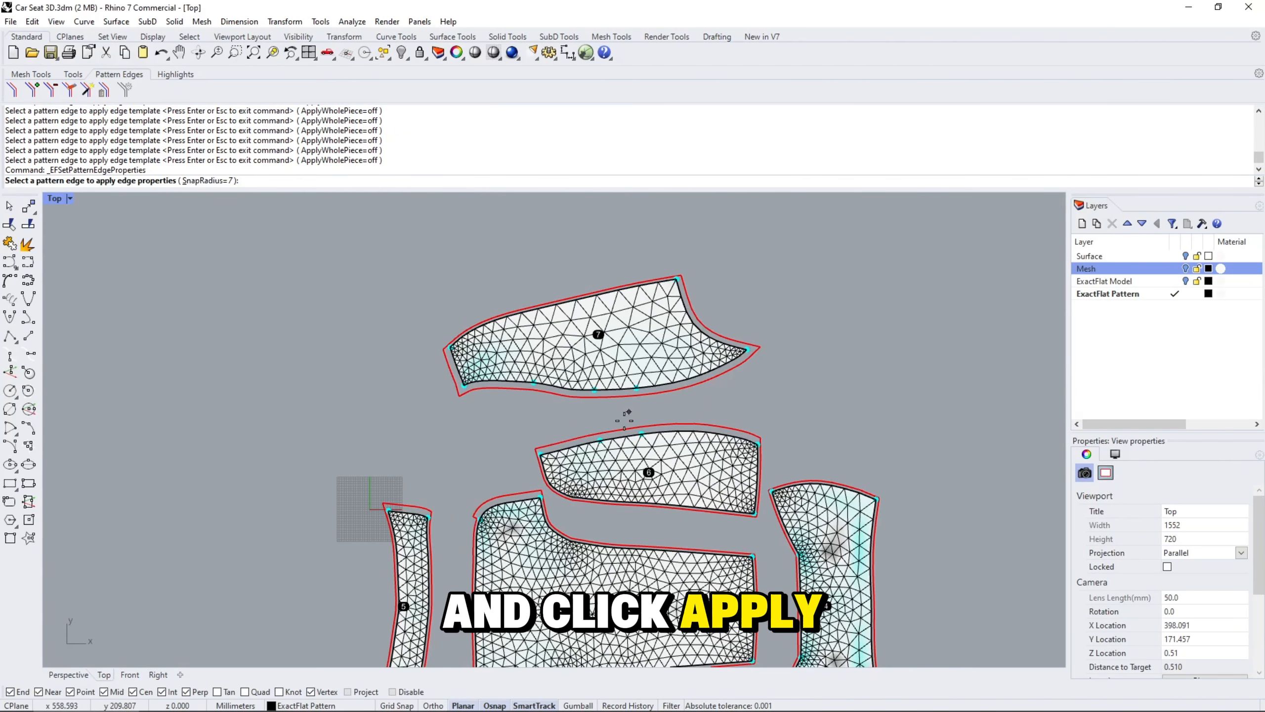
click(617, 389)
click(506, 383)
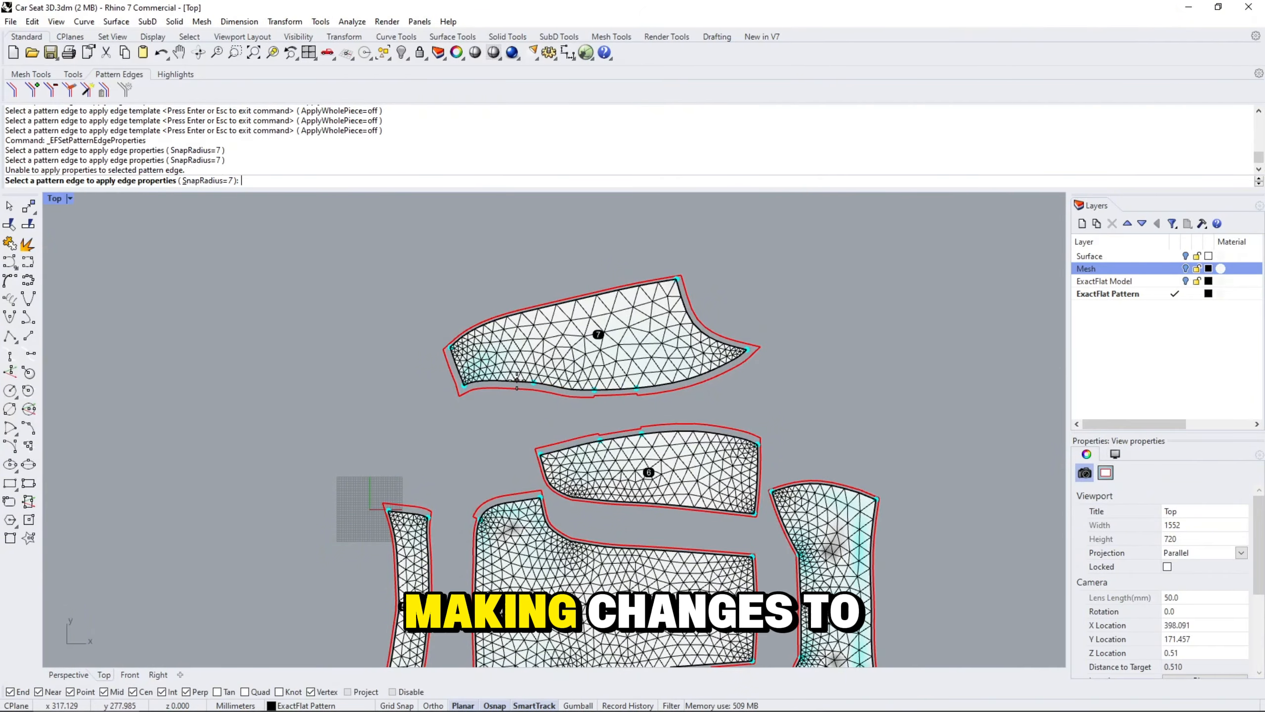
click(504, 382)
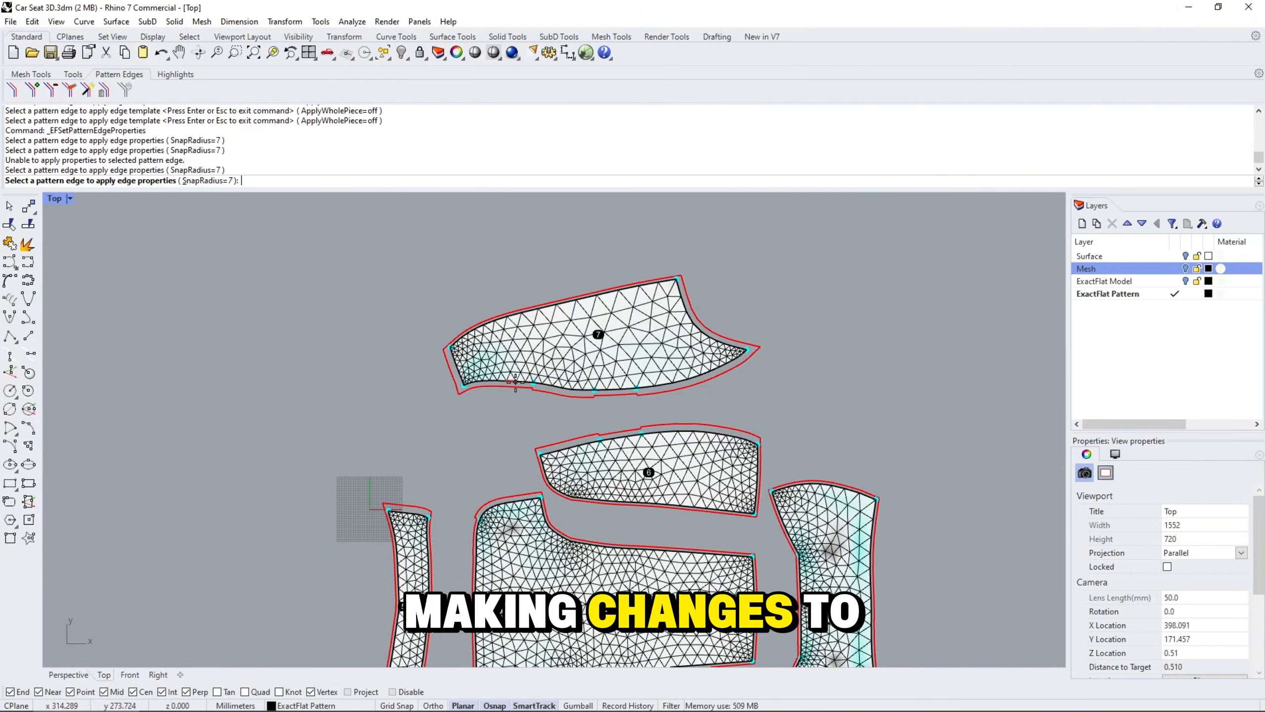
click(712, 391)
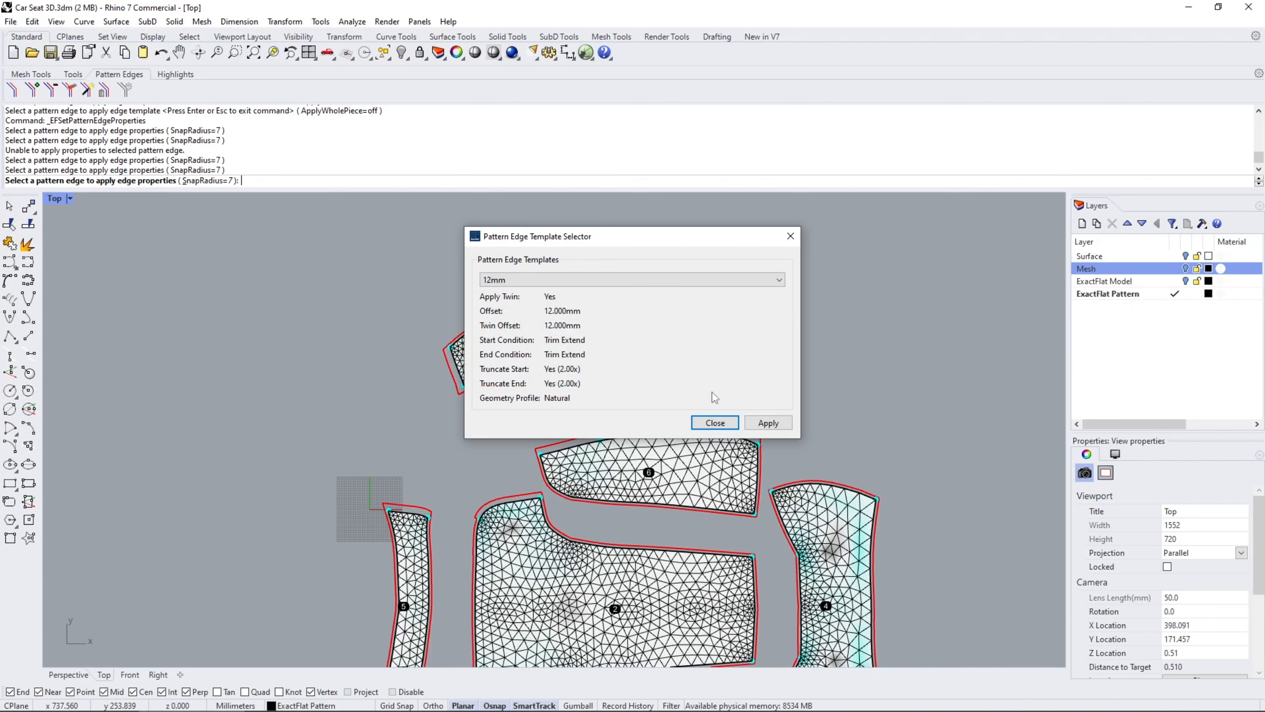
click(715, 423)
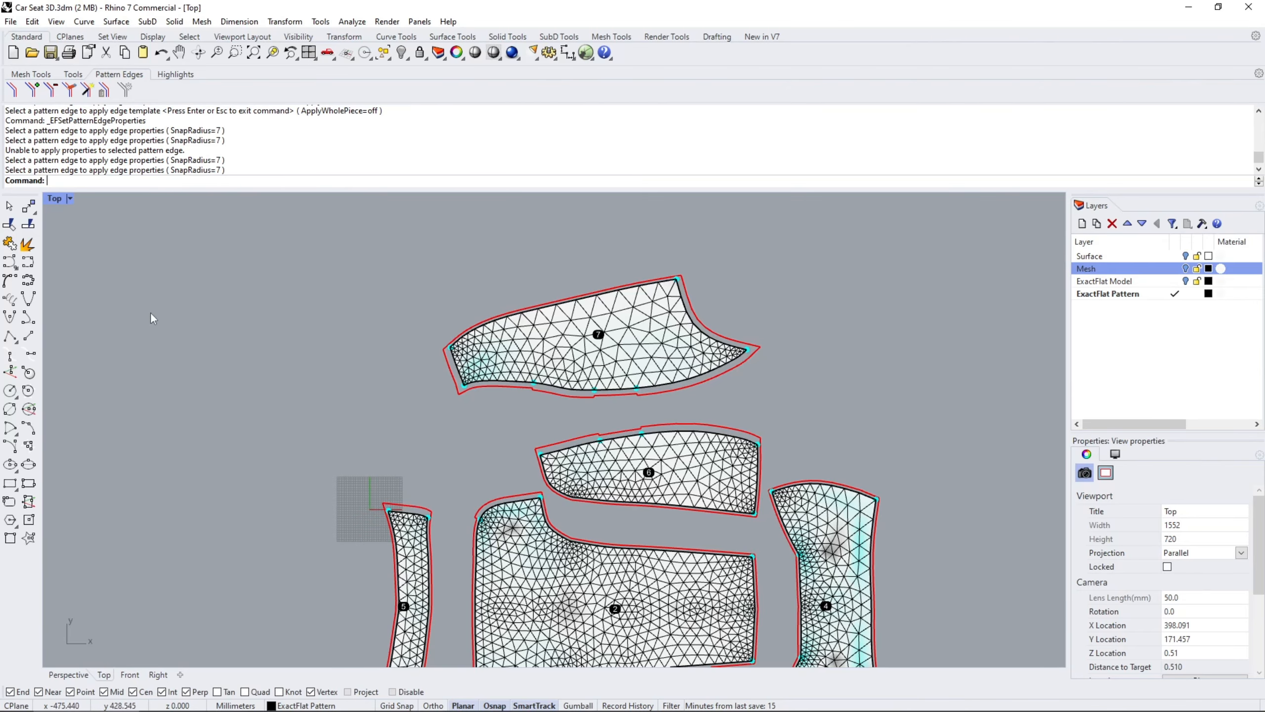
Delete all pattern edges from pieces 3, 1 and 6.
scroll(298, 409, down, 5)
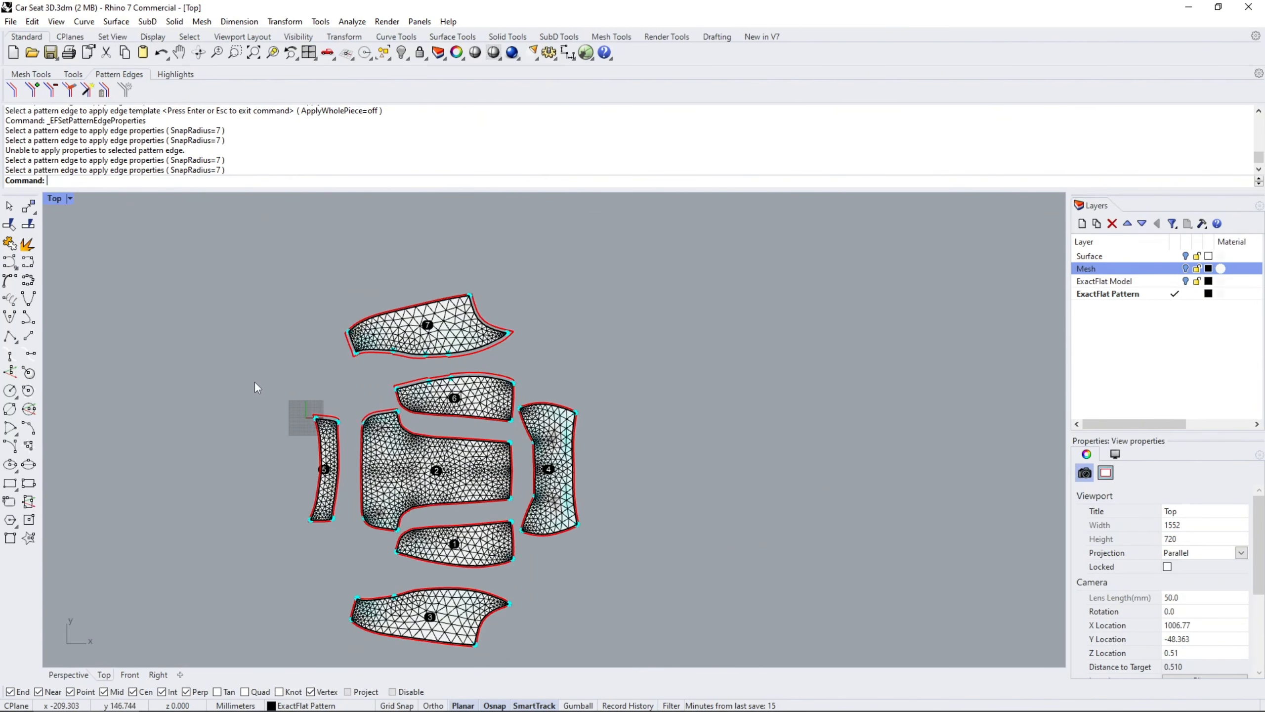
click(69, 90)
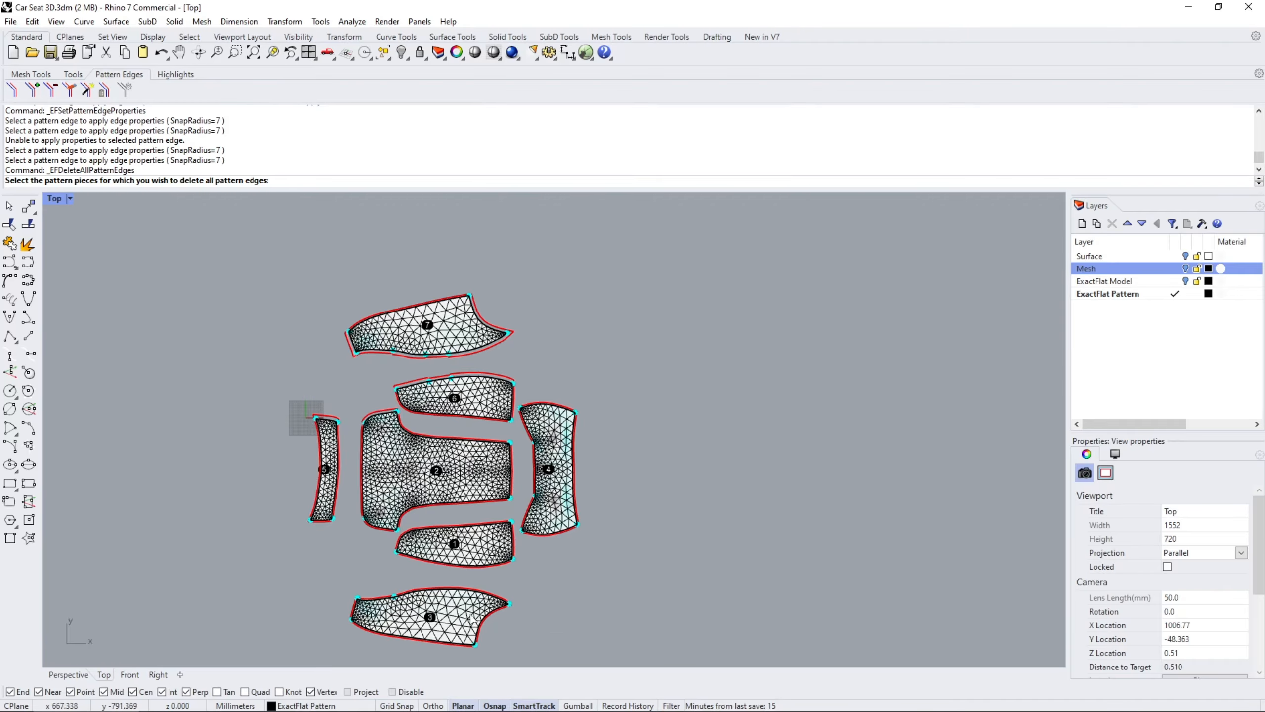
click(471, 620)
click(454, 543)
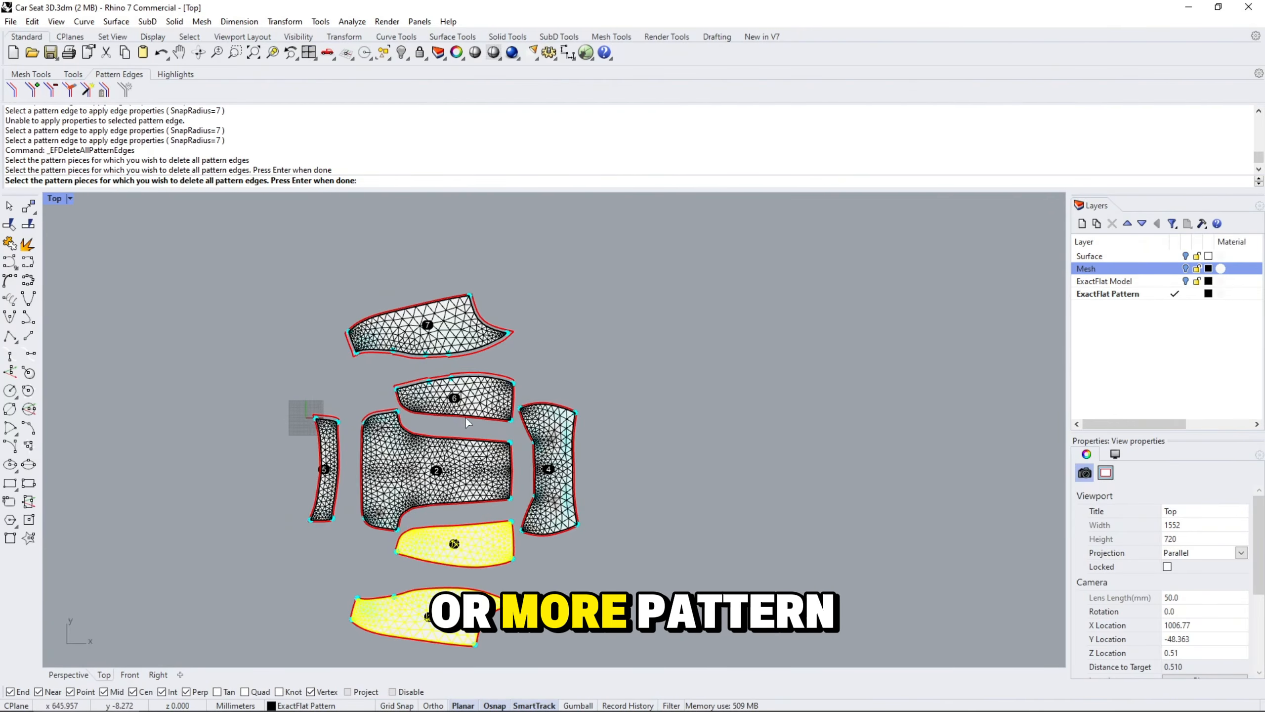
click(466, 402)
key(Return)
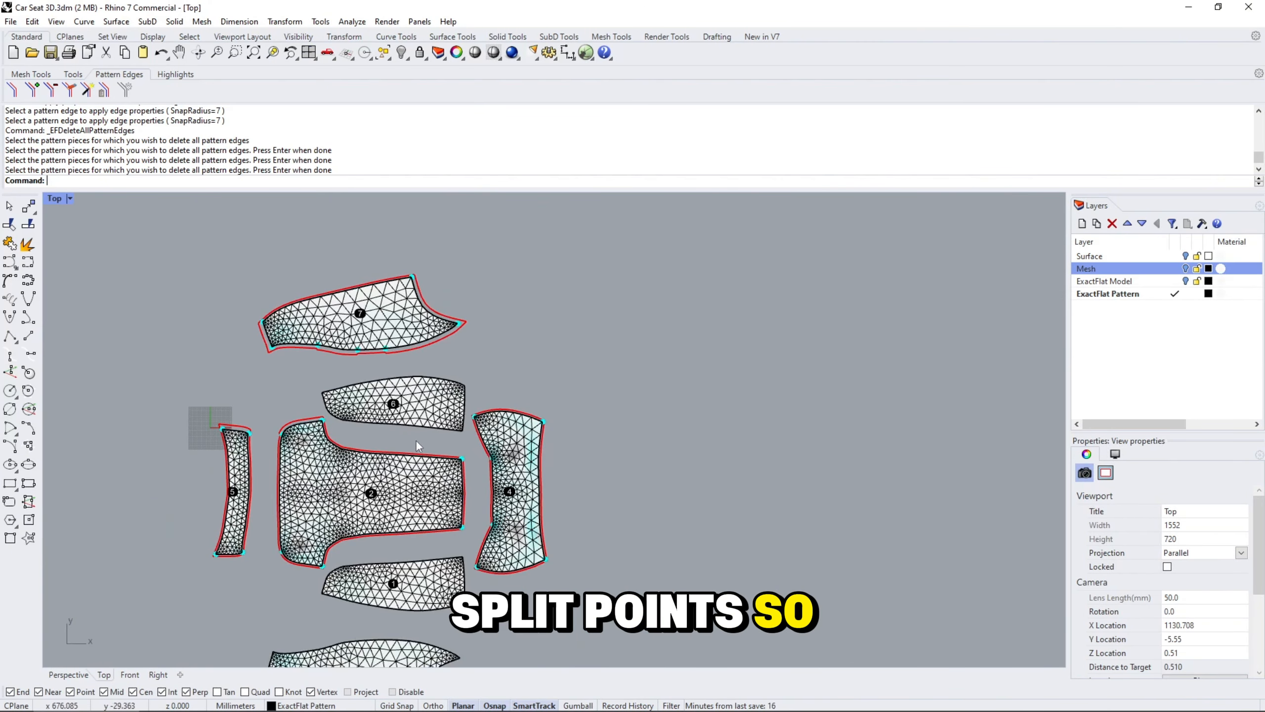
right_drag(417, 443, 396, 394)
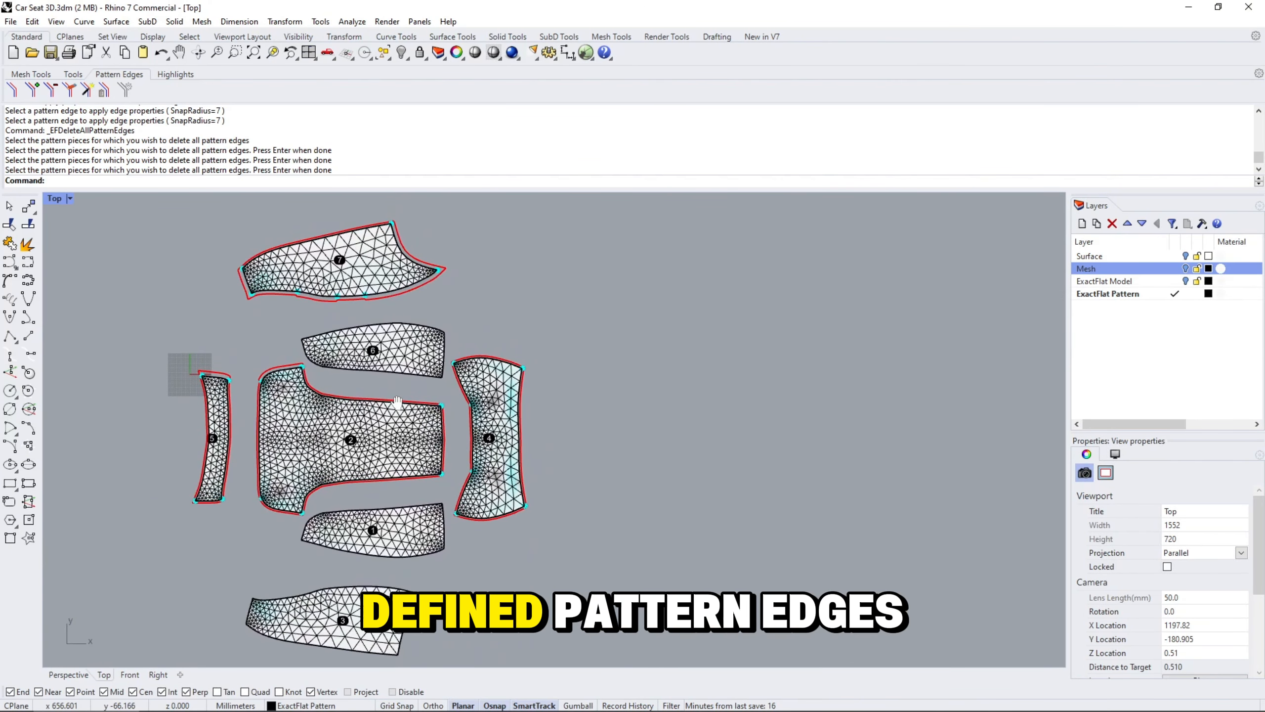
Restore the default pattern edges on pieces 3, 1 and 6.
key(Return)
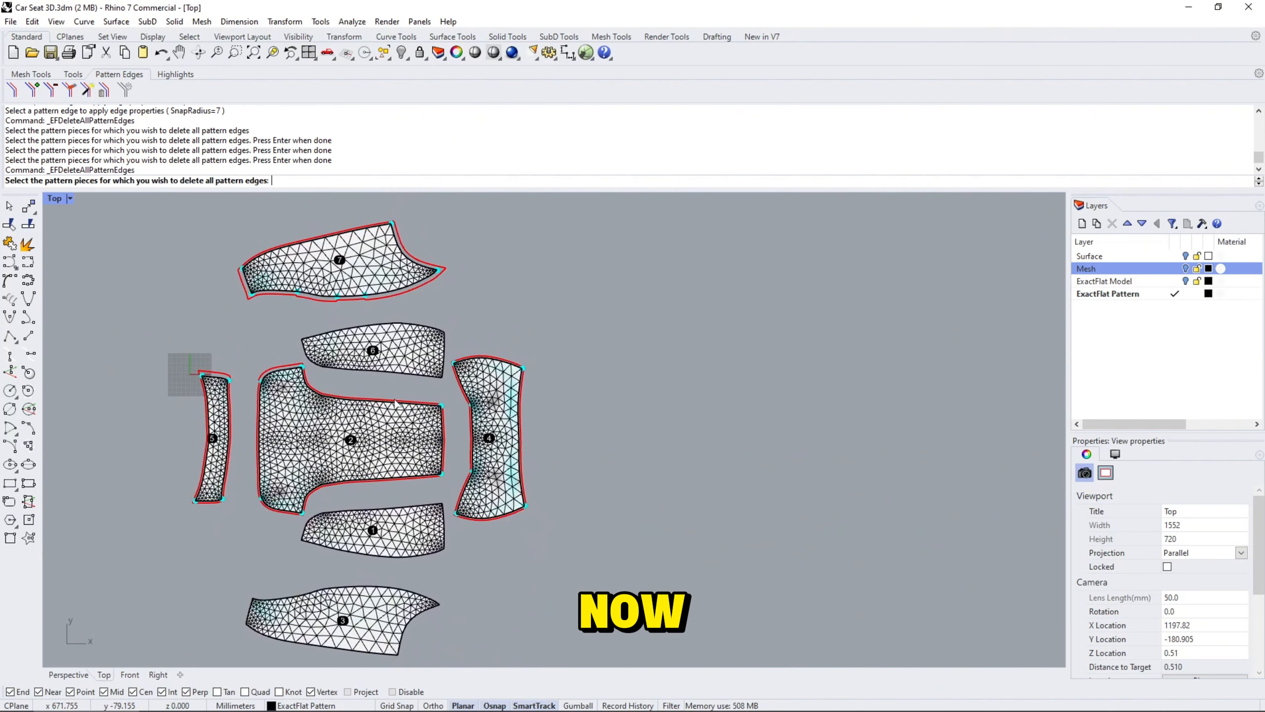
key(Return)
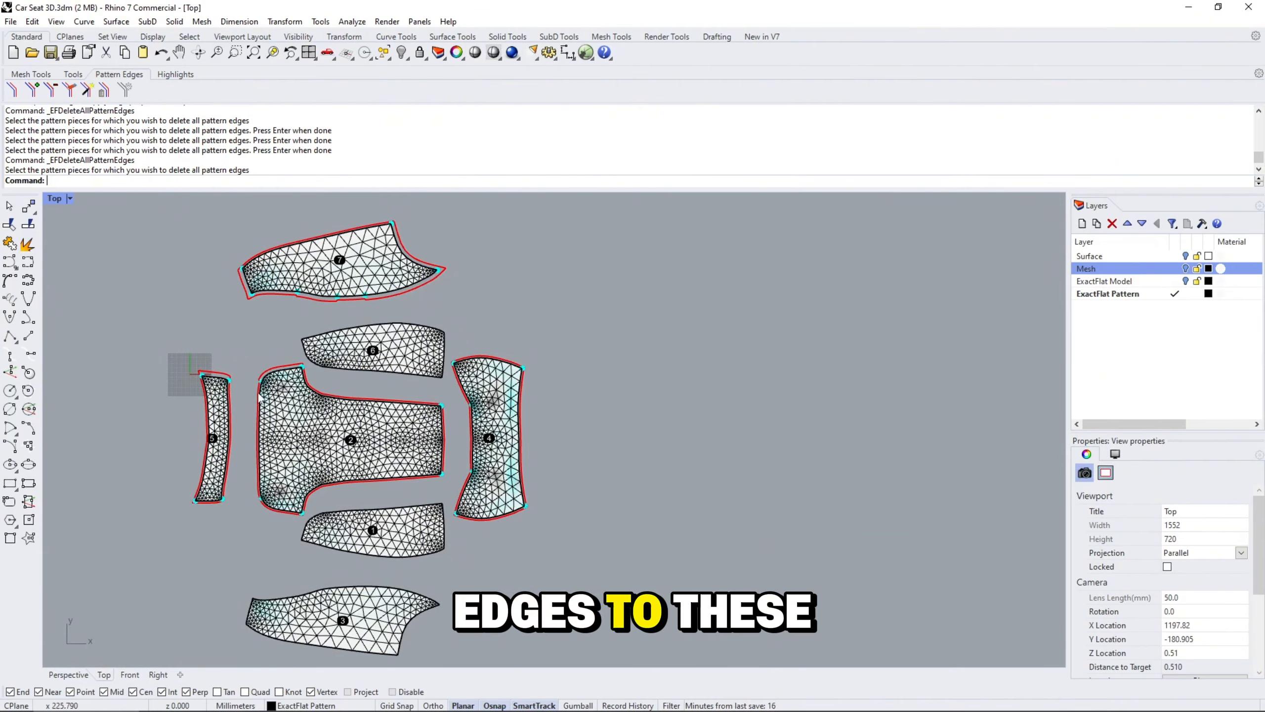
click(87, 92)
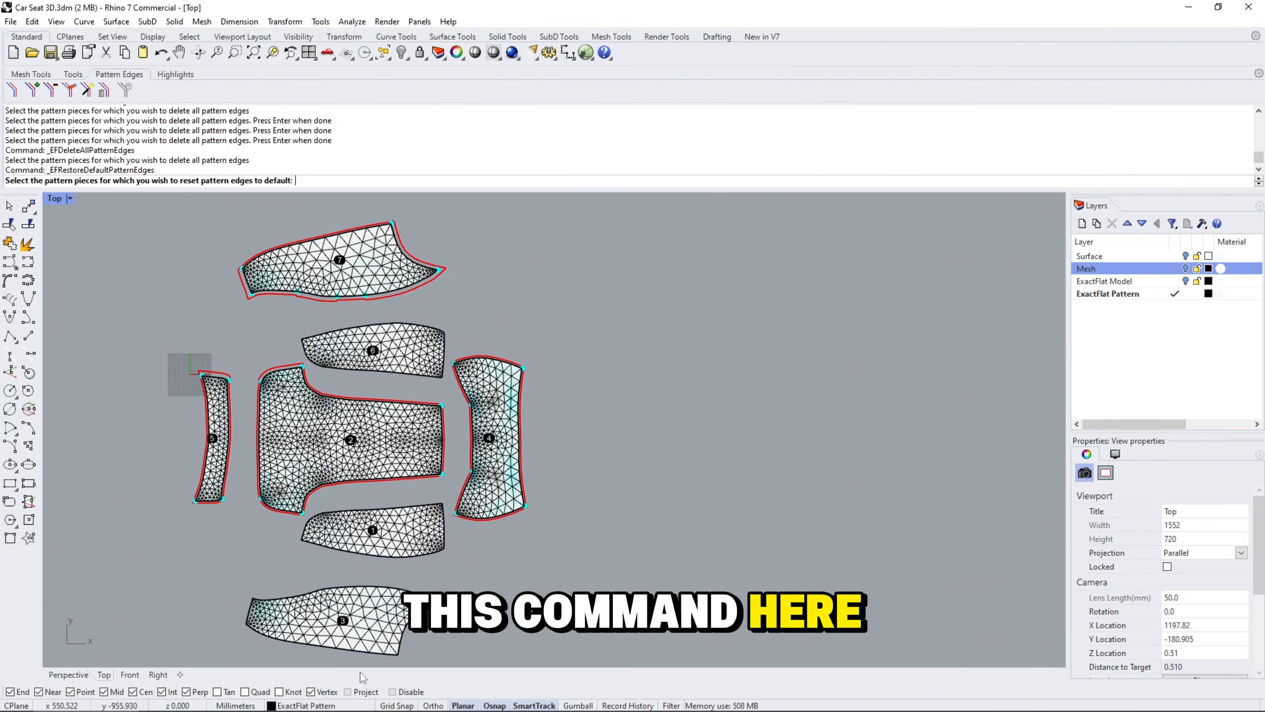
click(349, 625)
click(397, 532)
click(361, 349)
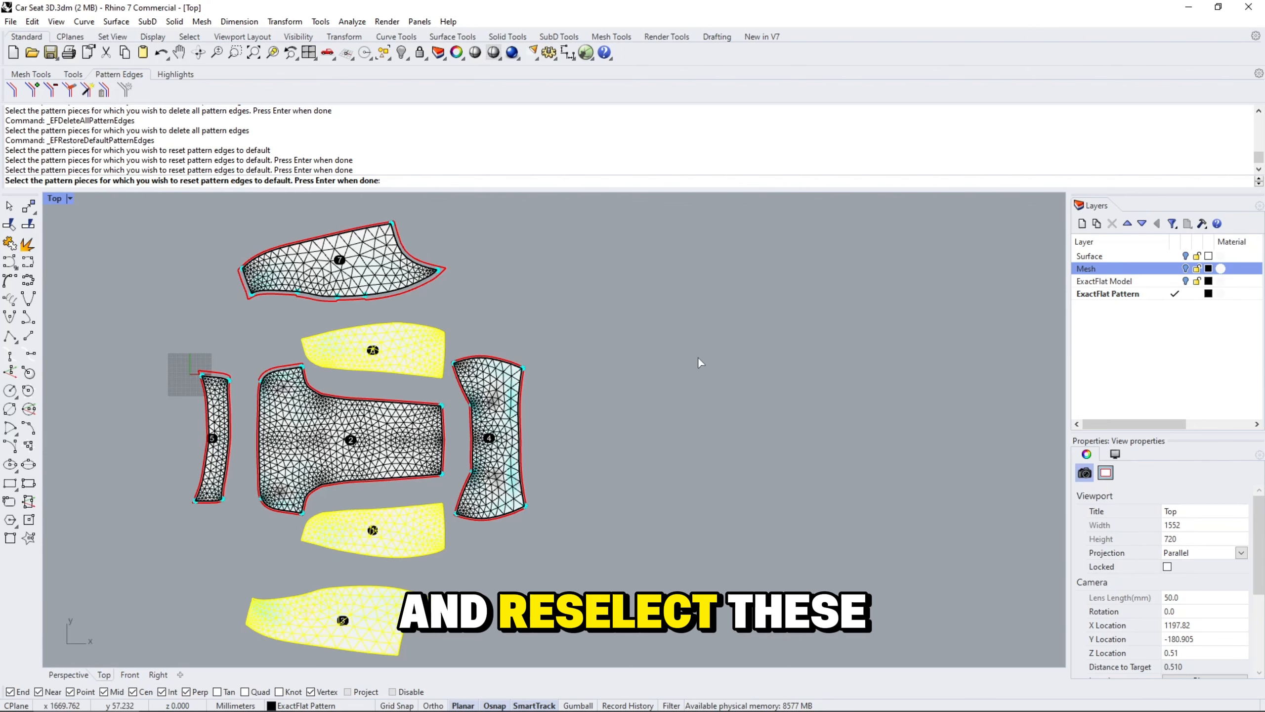
key(Return)
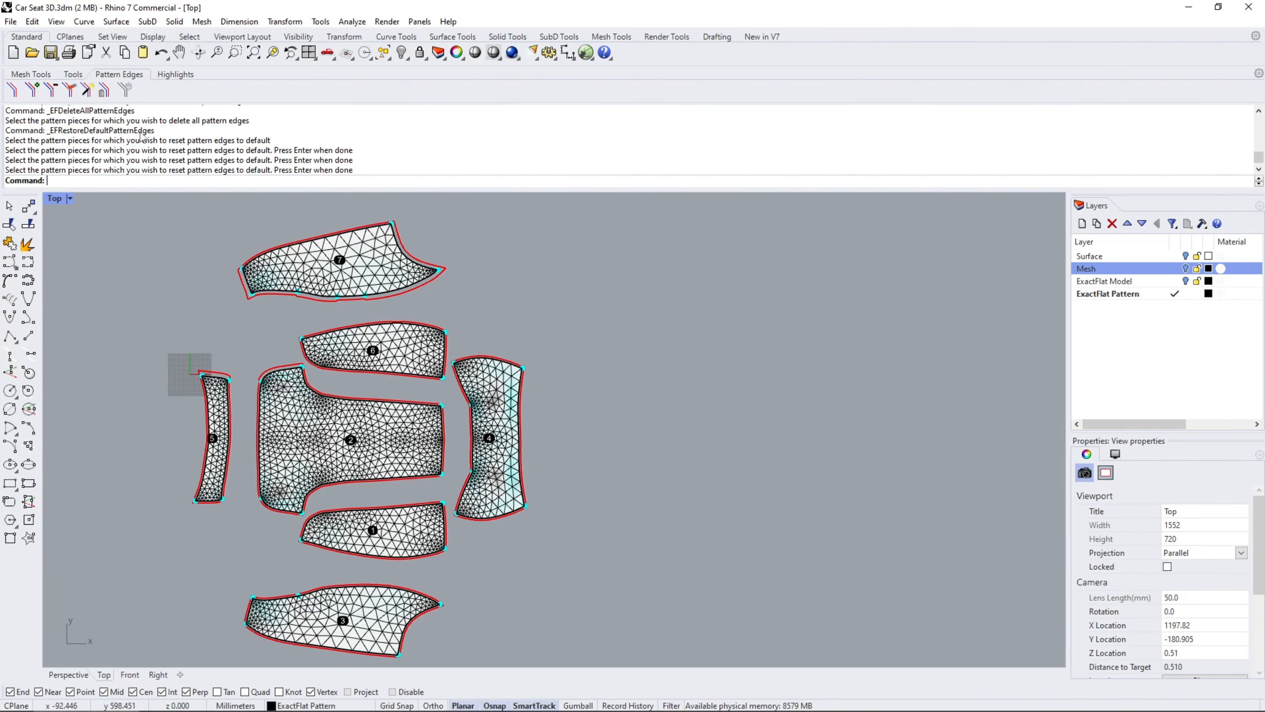
Reset piece 7's pattern edges to their defaults.
click(87, 90)
click(289, 270)
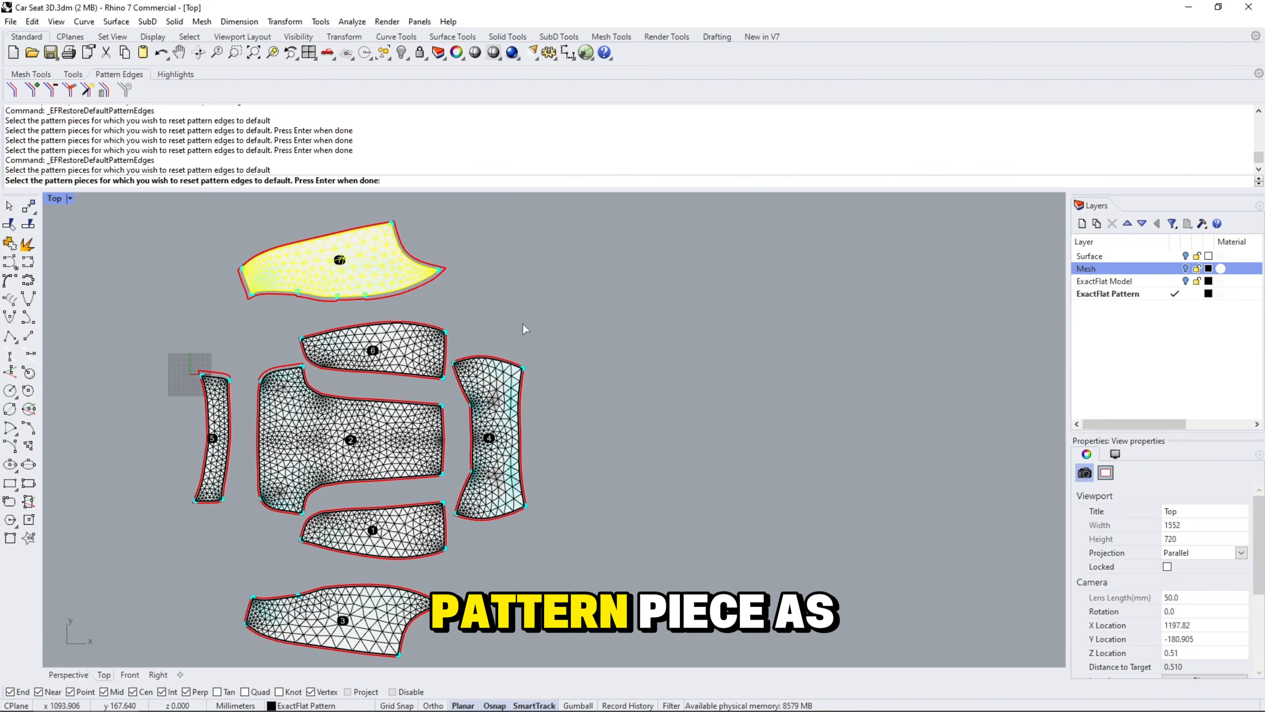
key(Return)
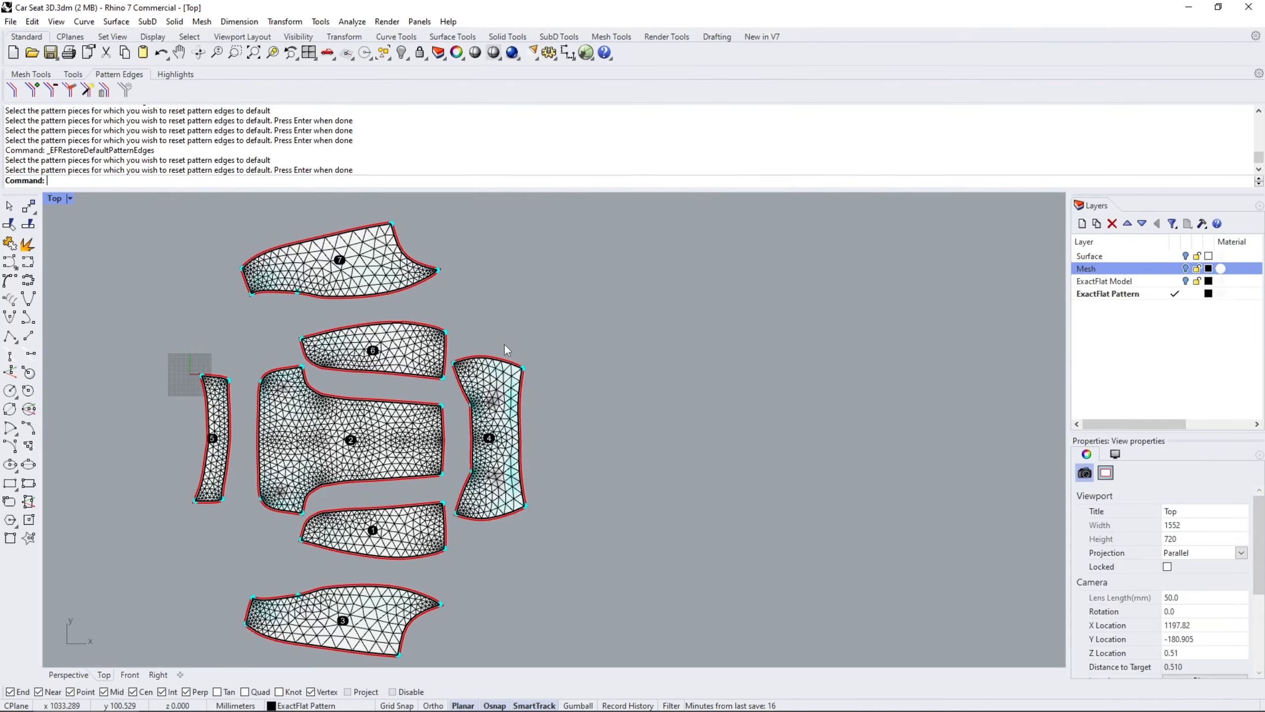
Copy the 1/2" pattern edge template in the Pattern Edge Template Editor and name the copy 1/2" Async.
click(123, 90)
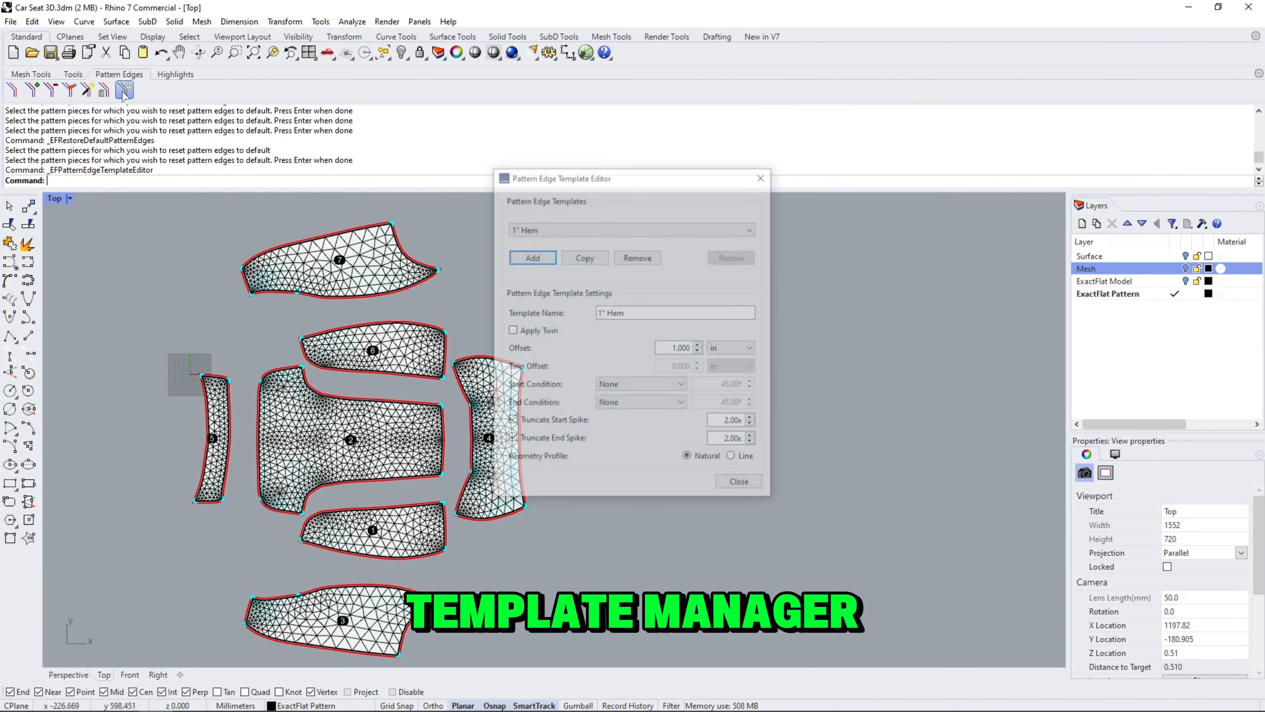
drag(575, 180, 654, 215)
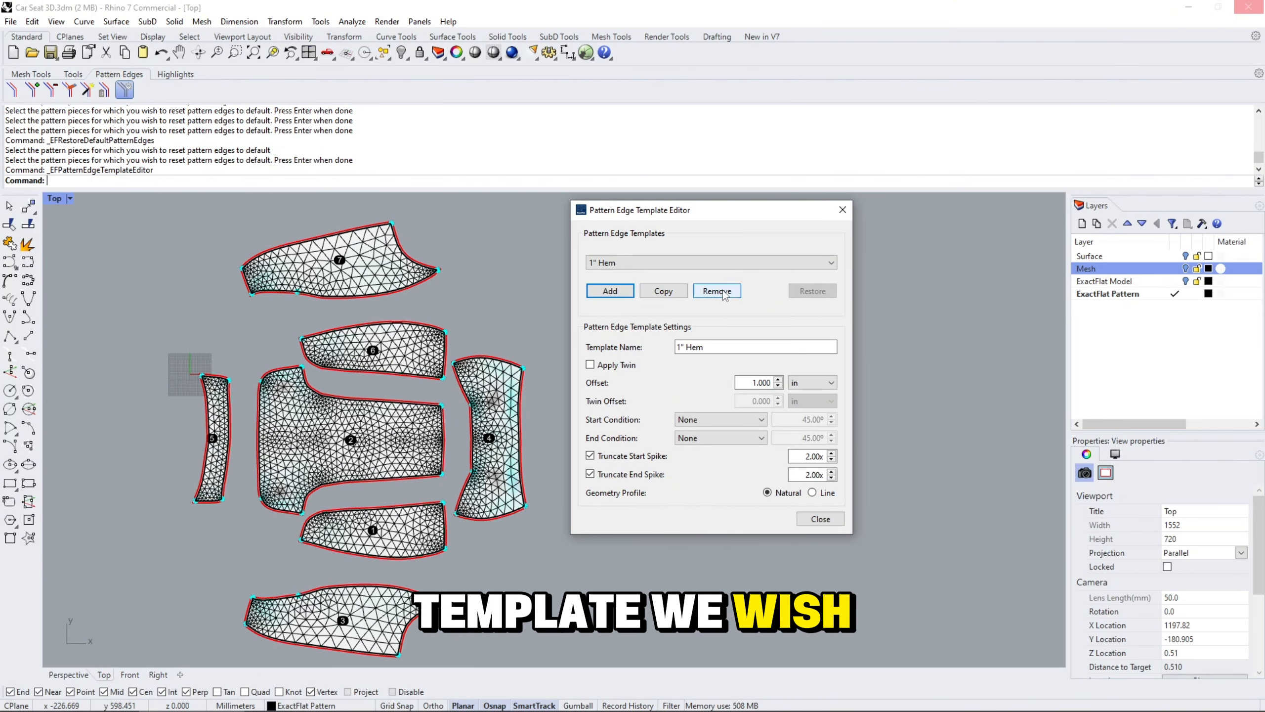
click(627, 264)
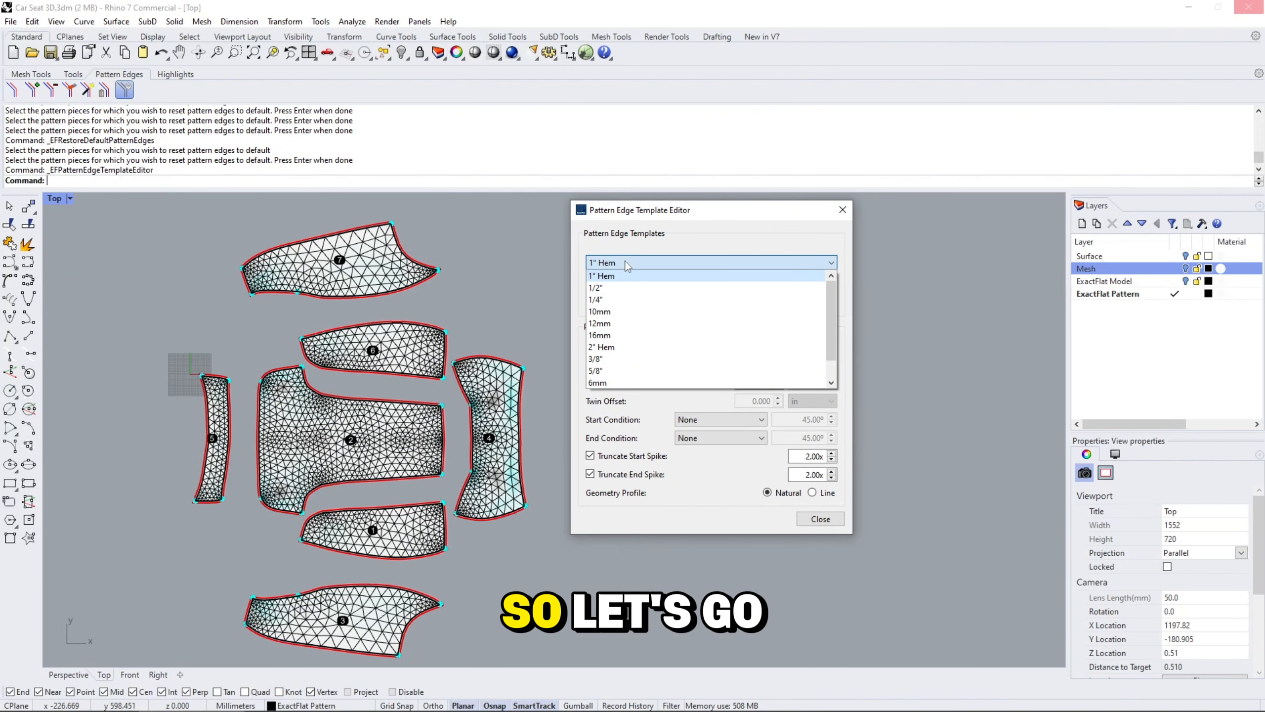
click(616, 288)
click(663, 297)
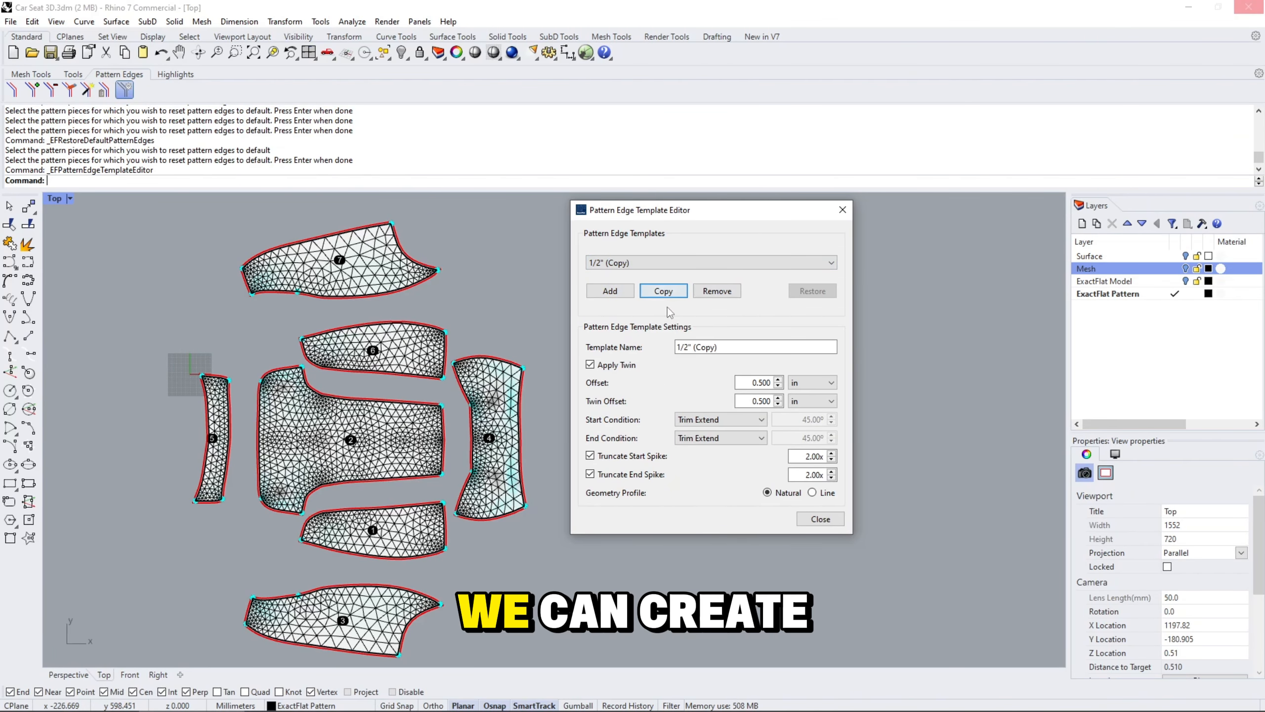
drag(731, 350, 690, 348)
click(745, 344)
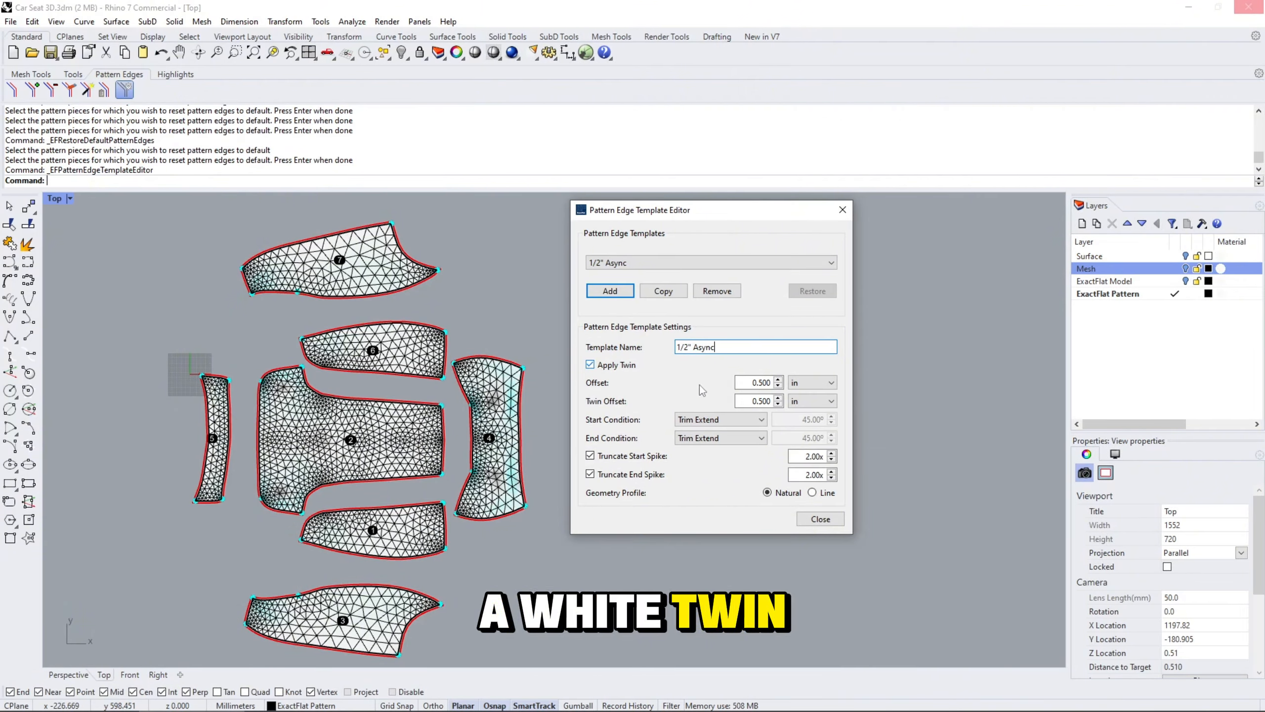
Set the 1/2" Async template's offset to 0 in, then close the editor and save the template changes.
click(763, 382)
drag(763, 382, 759, 382)
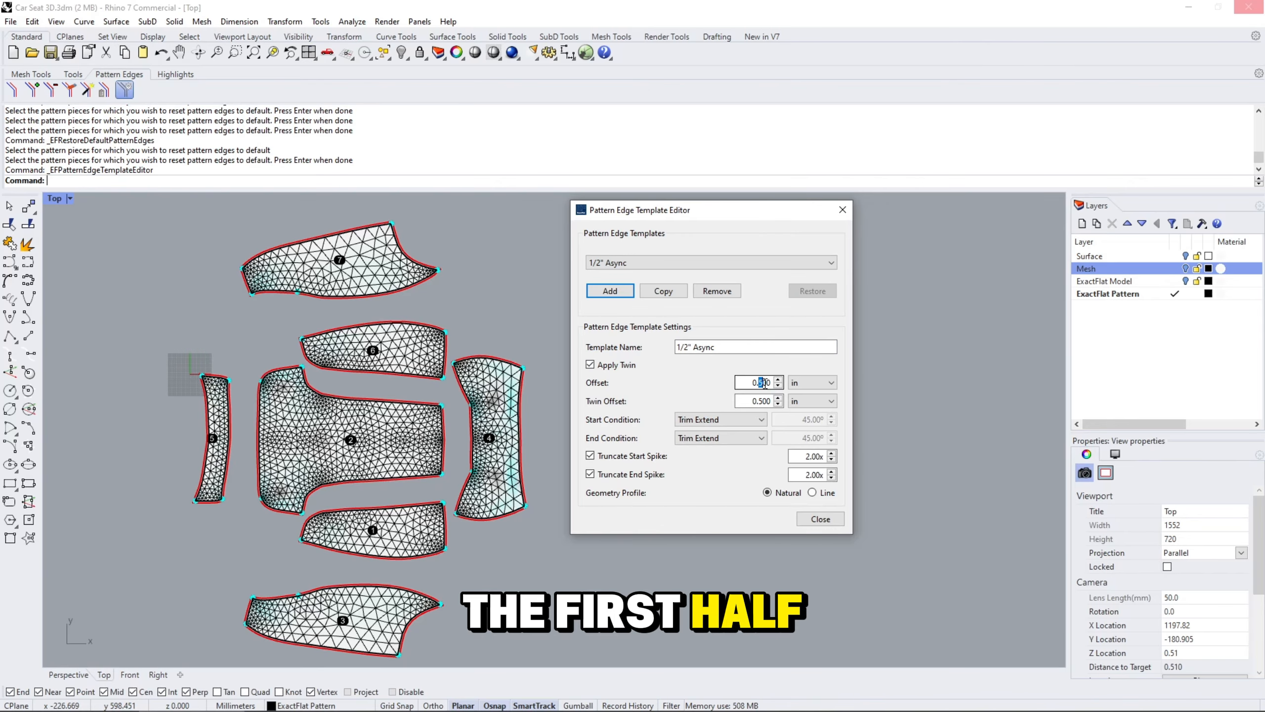
key(BackSpace)
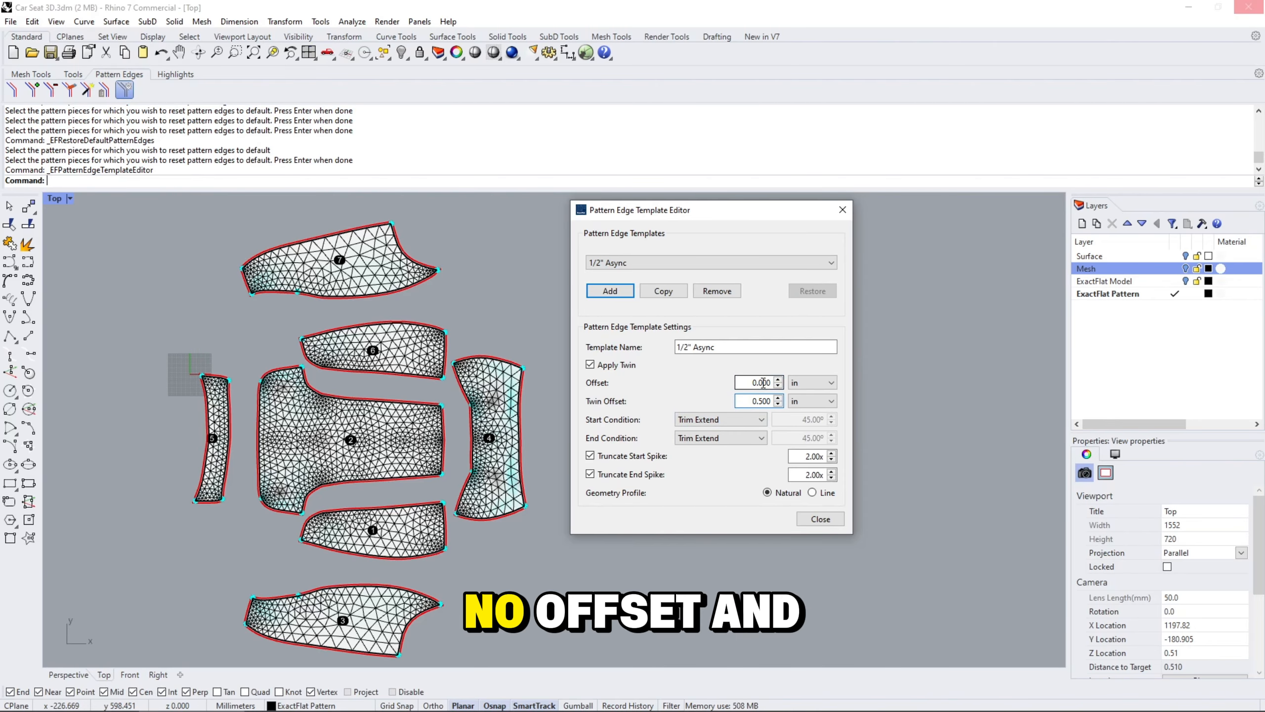
click(741, 403)
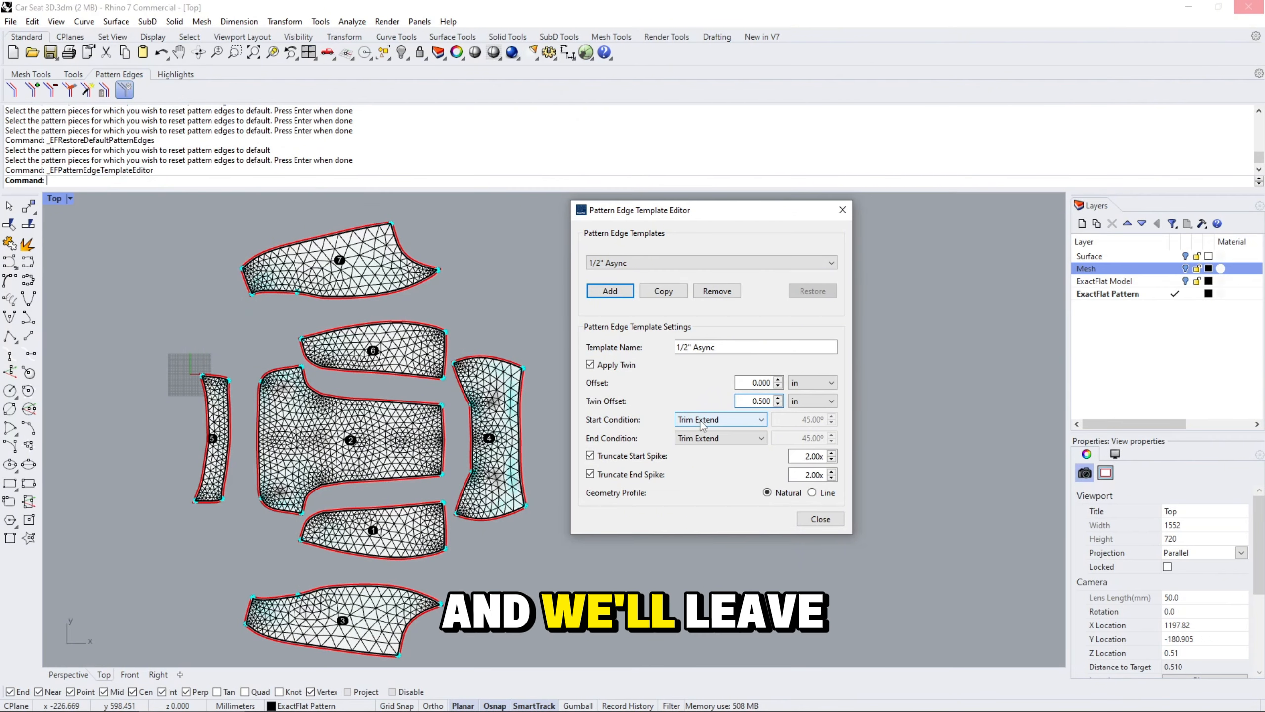
click(820, 519)
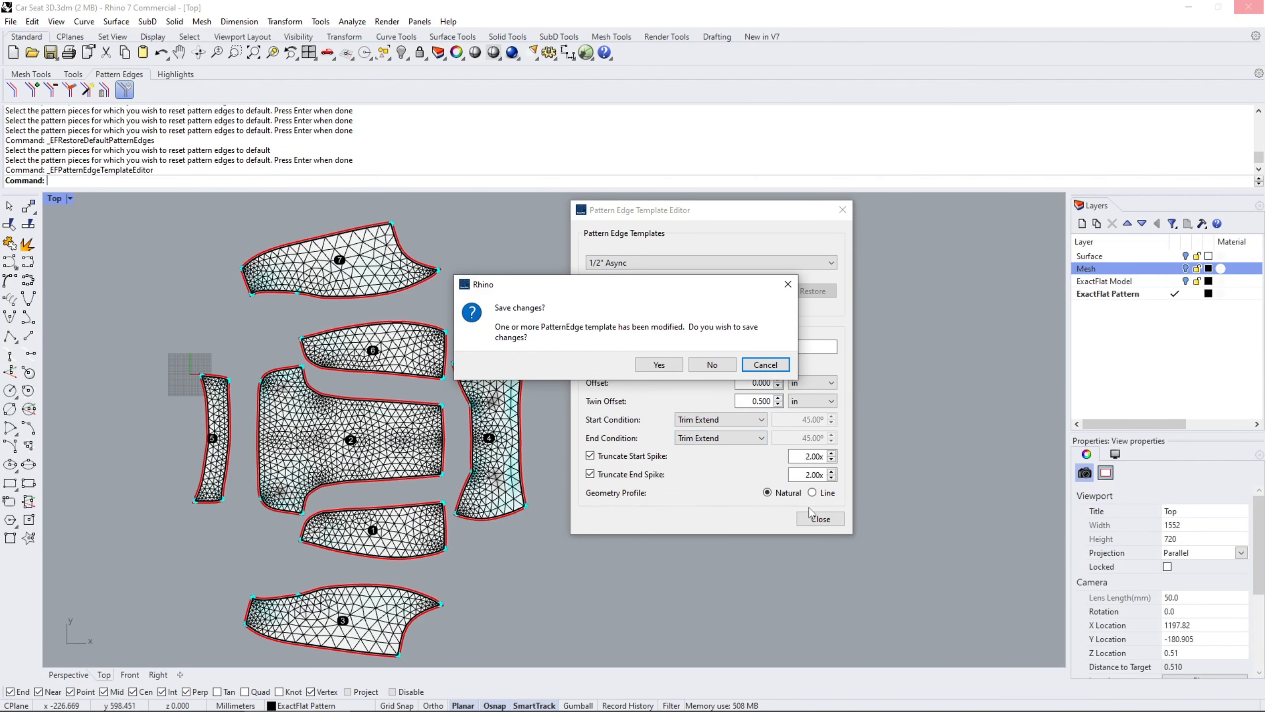
drag(629, 286, 668, 379)
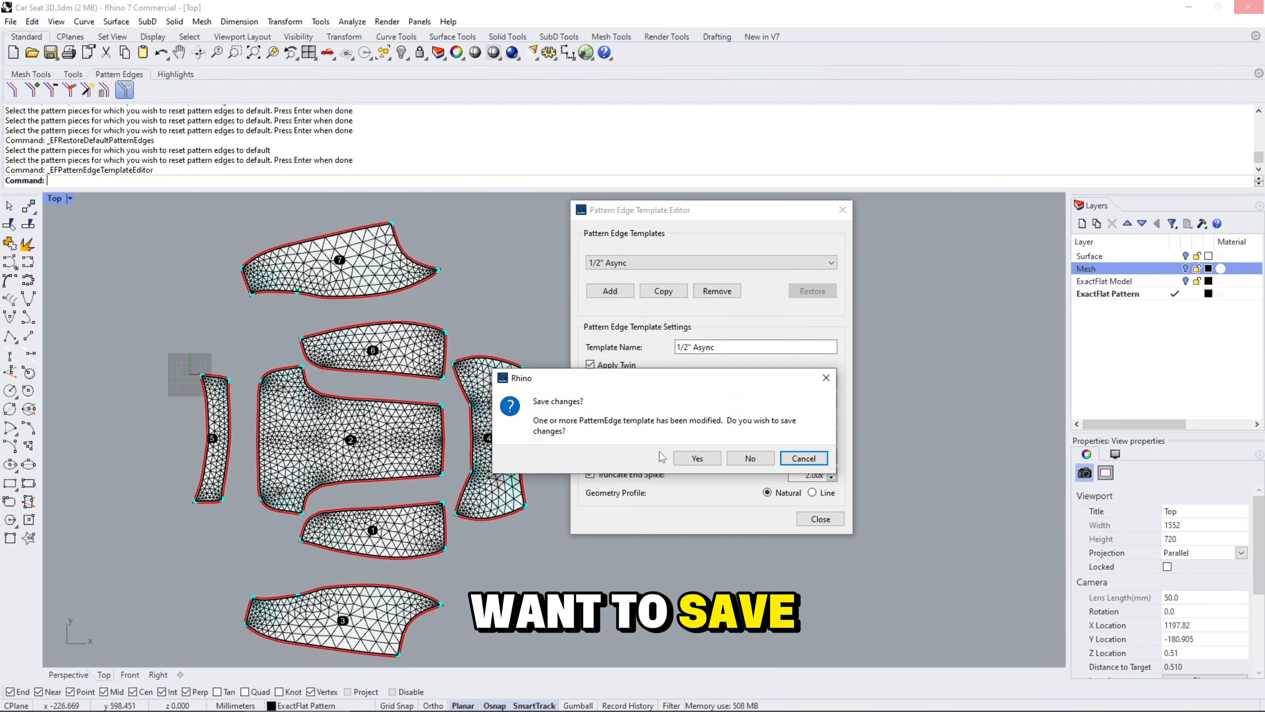
click(693, 454)
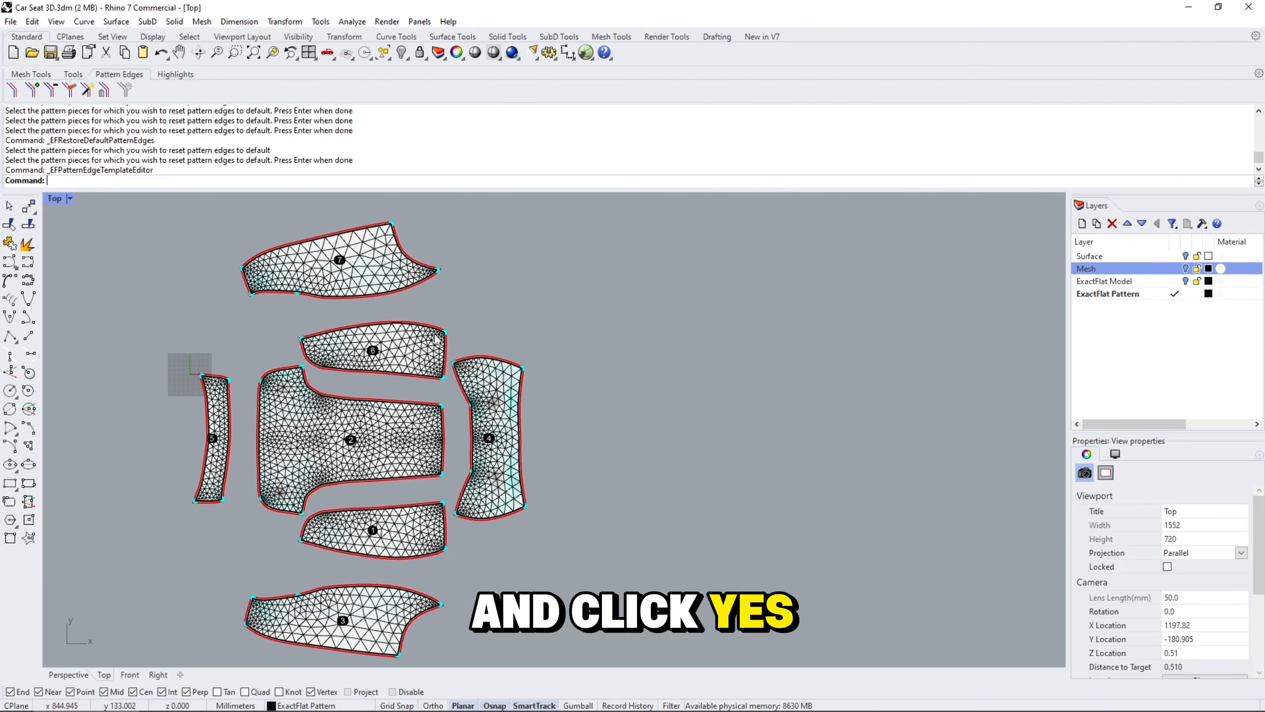
Apply the 1/2" Async template to piece 7's long lower edge facing piece 6, between the pointed tip and the split point.
right_drag(436, 340, 519, 350)
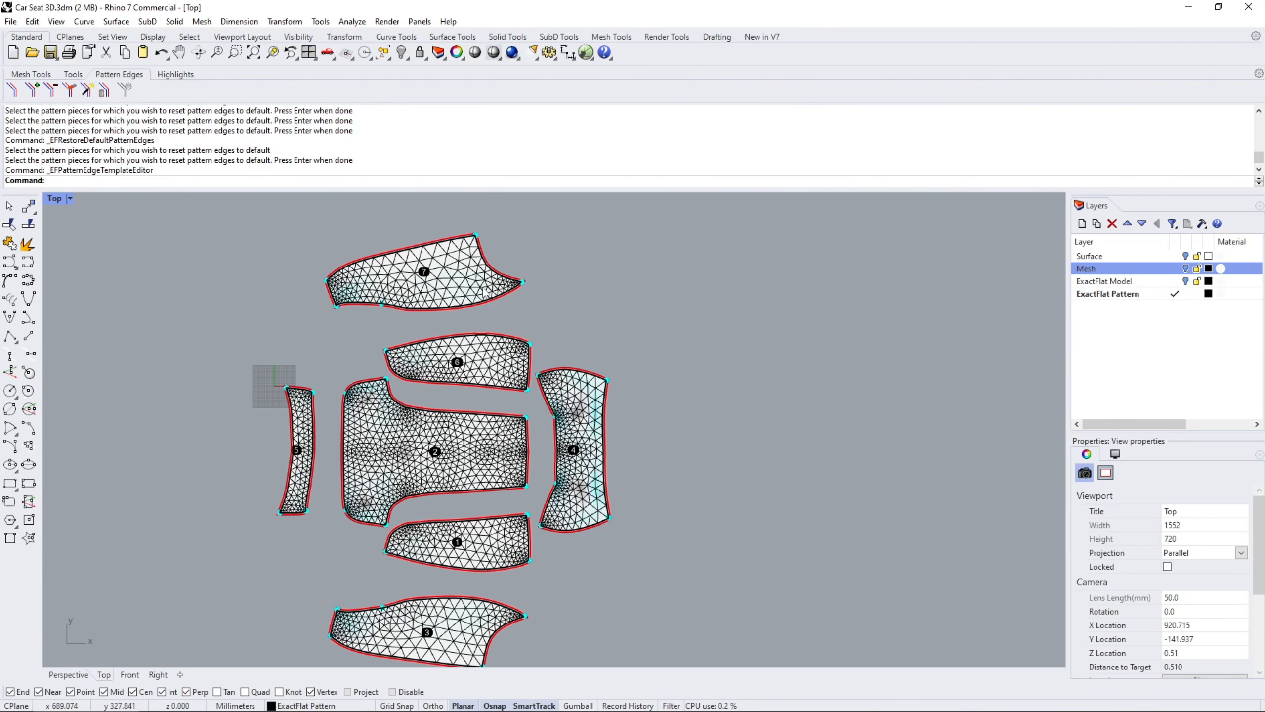
click(35, 90)
click(546, 280)
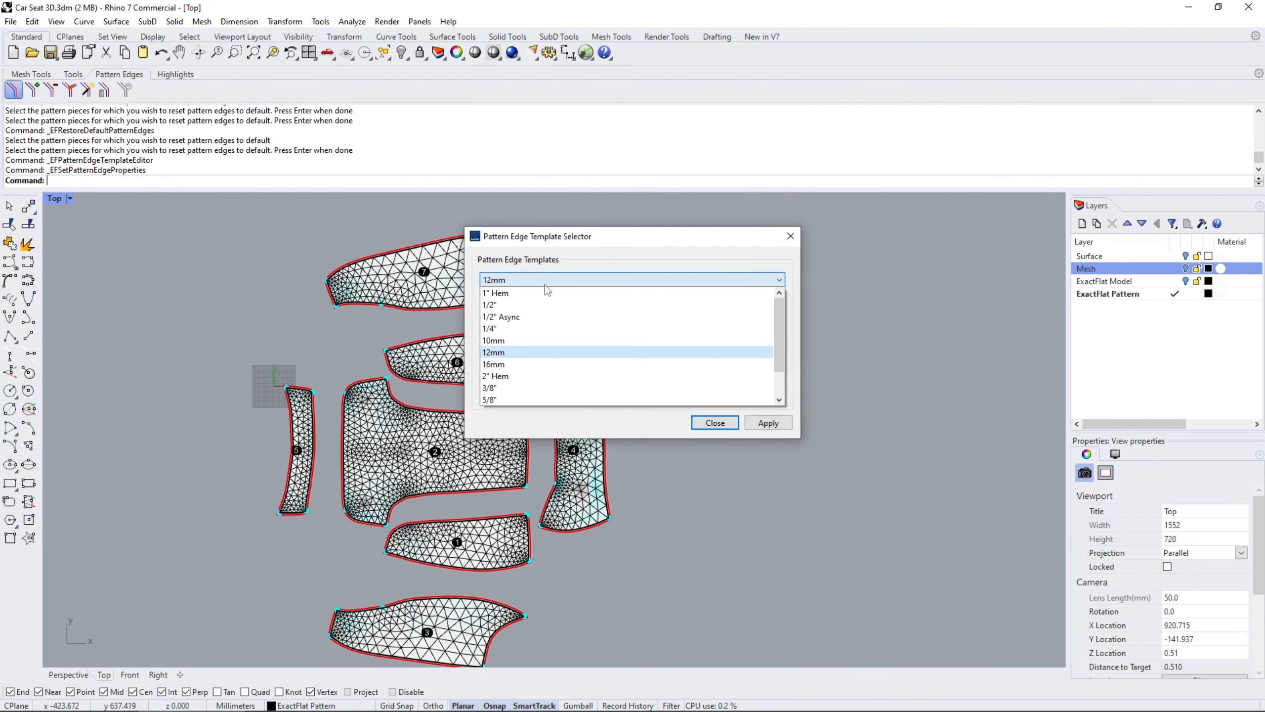
click(510, 318)
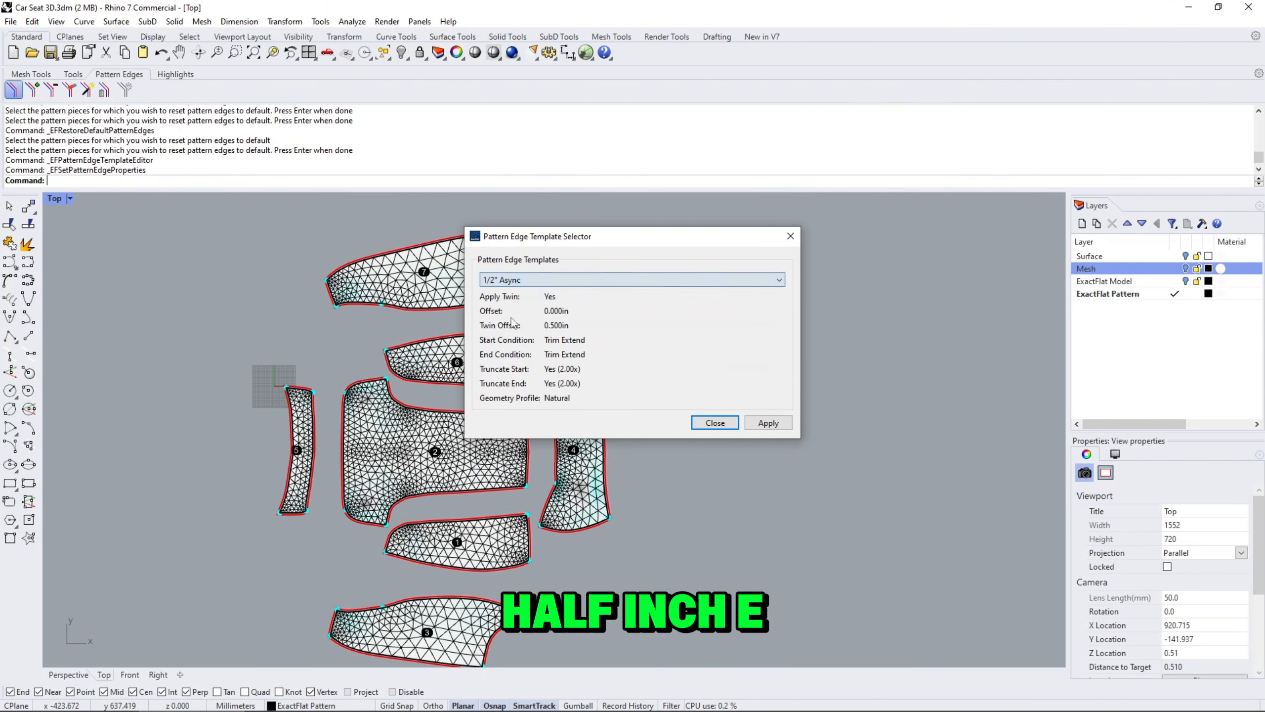
click(768, 422)
scroll(435, 301, up, 6)
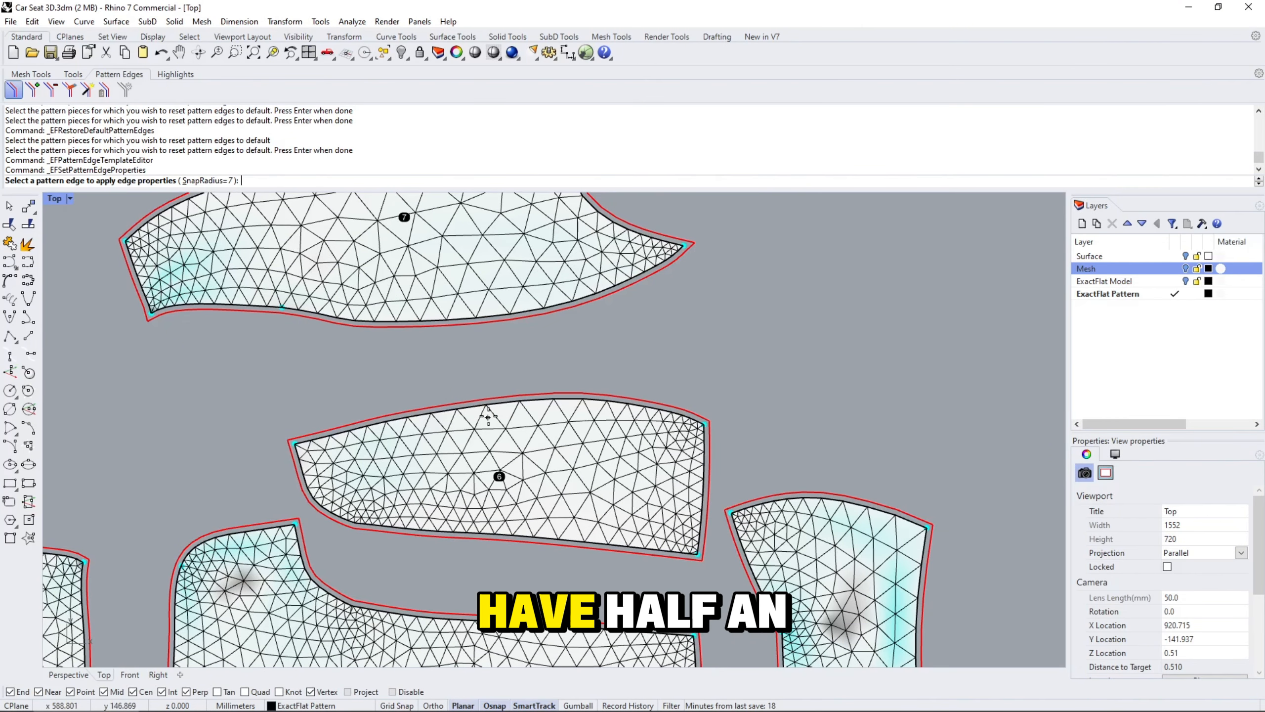
click(451, 315)
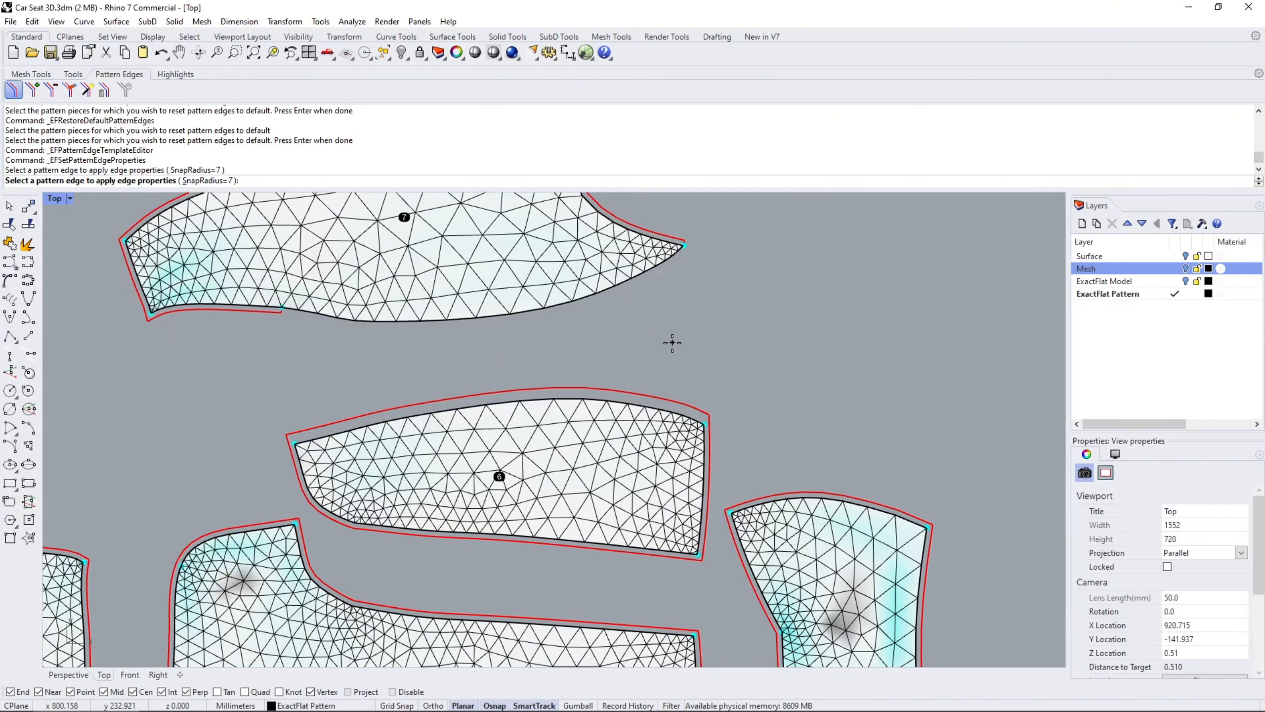
key(Return)
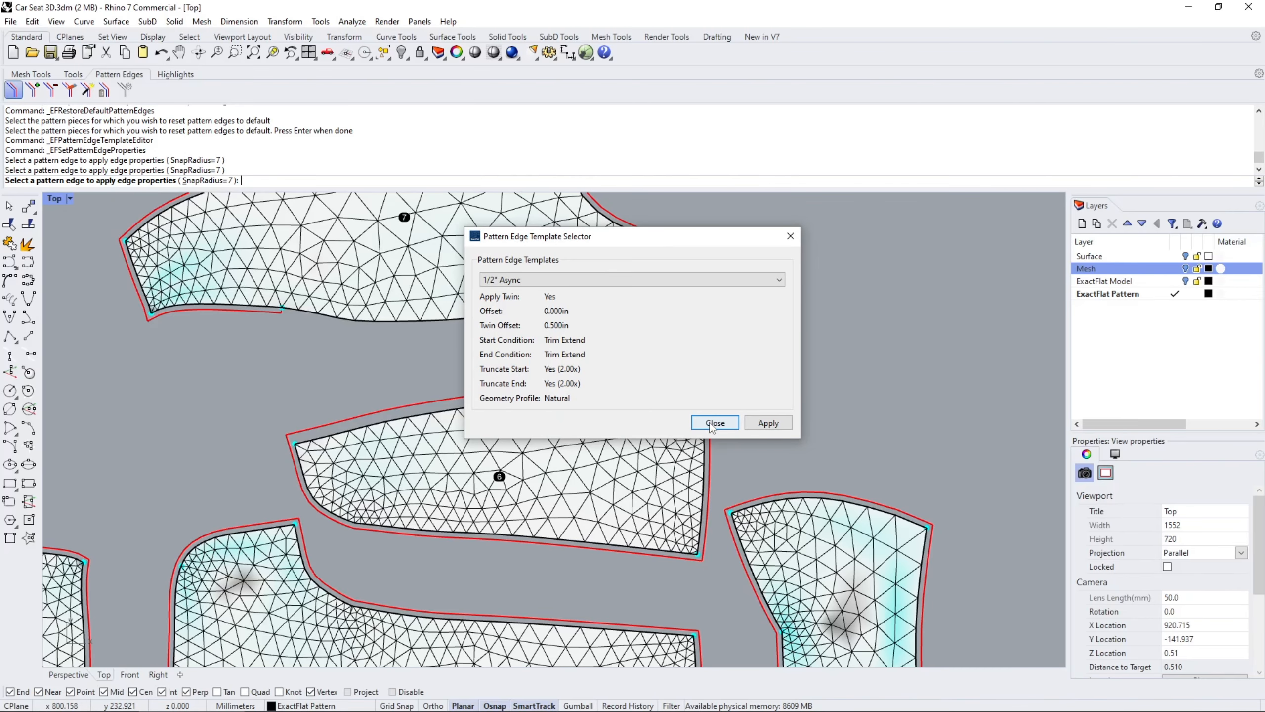
click(711, 424)
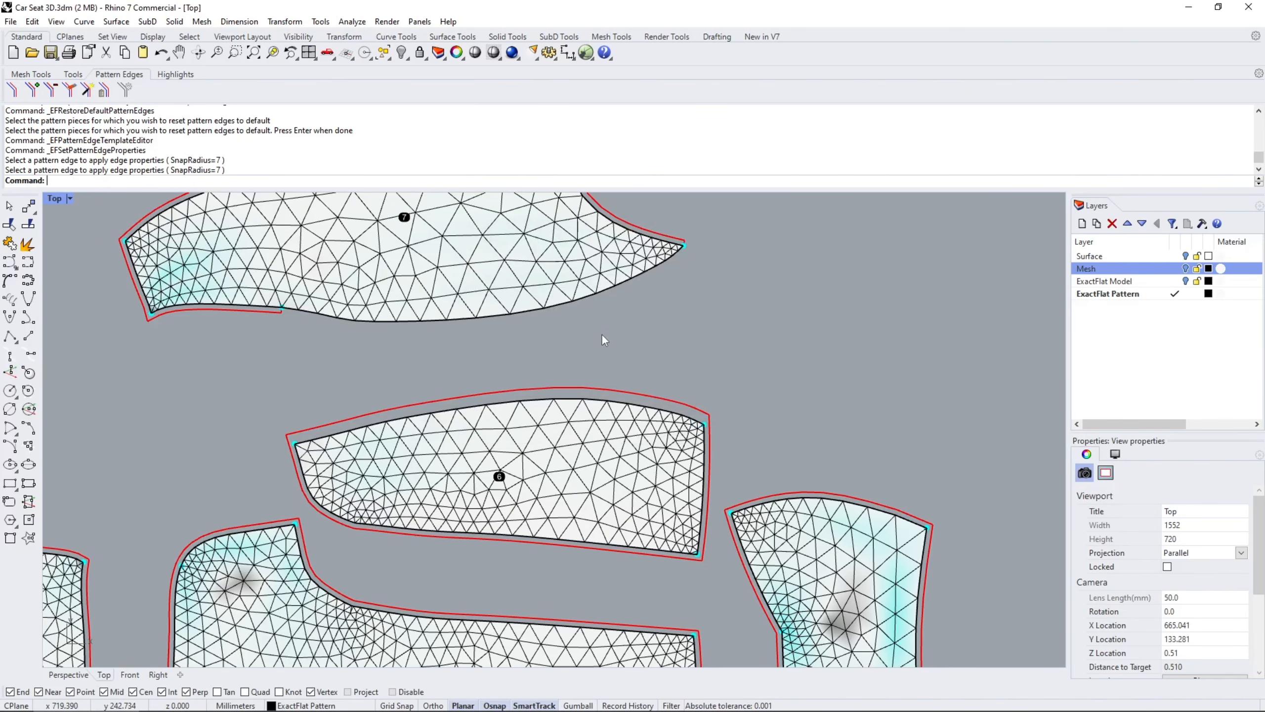
Restore the default pattern edges on pieces 7 and 6.
scroll(587, 339, down, 2)
right_drag(687, 268, 646, 306)
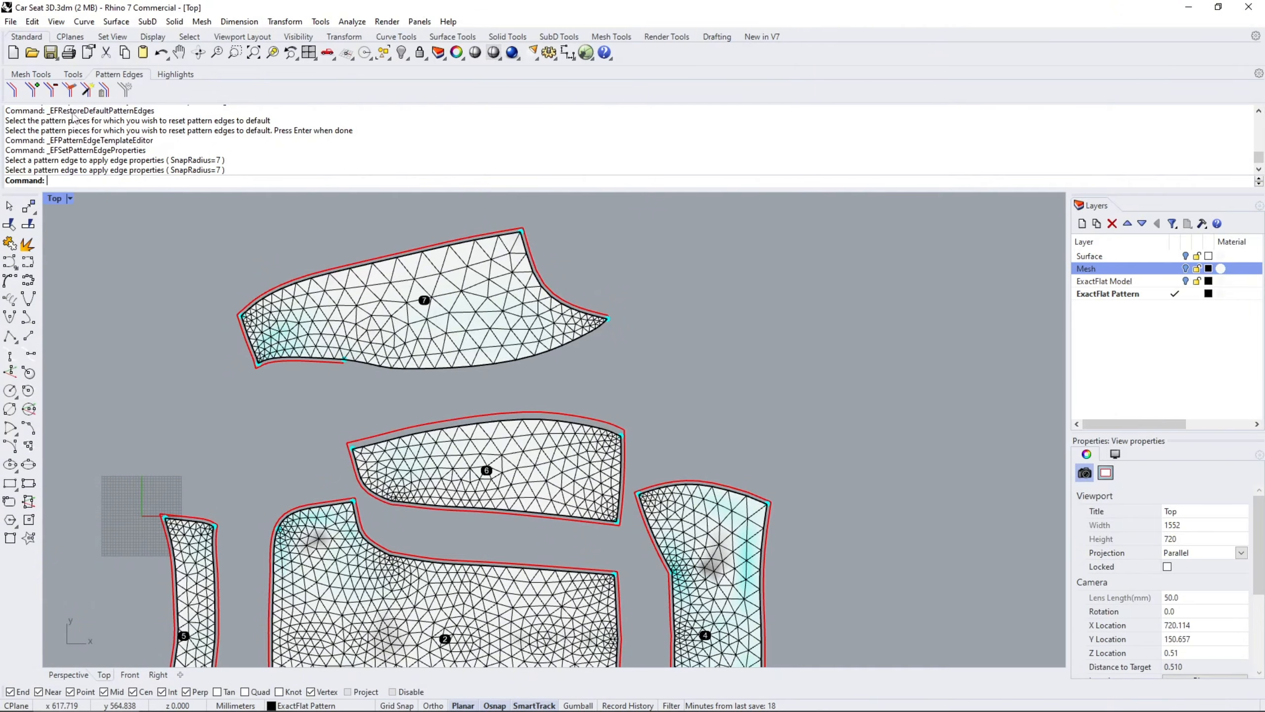
click(88, 91)
click(406, 299)
click(456, 479)
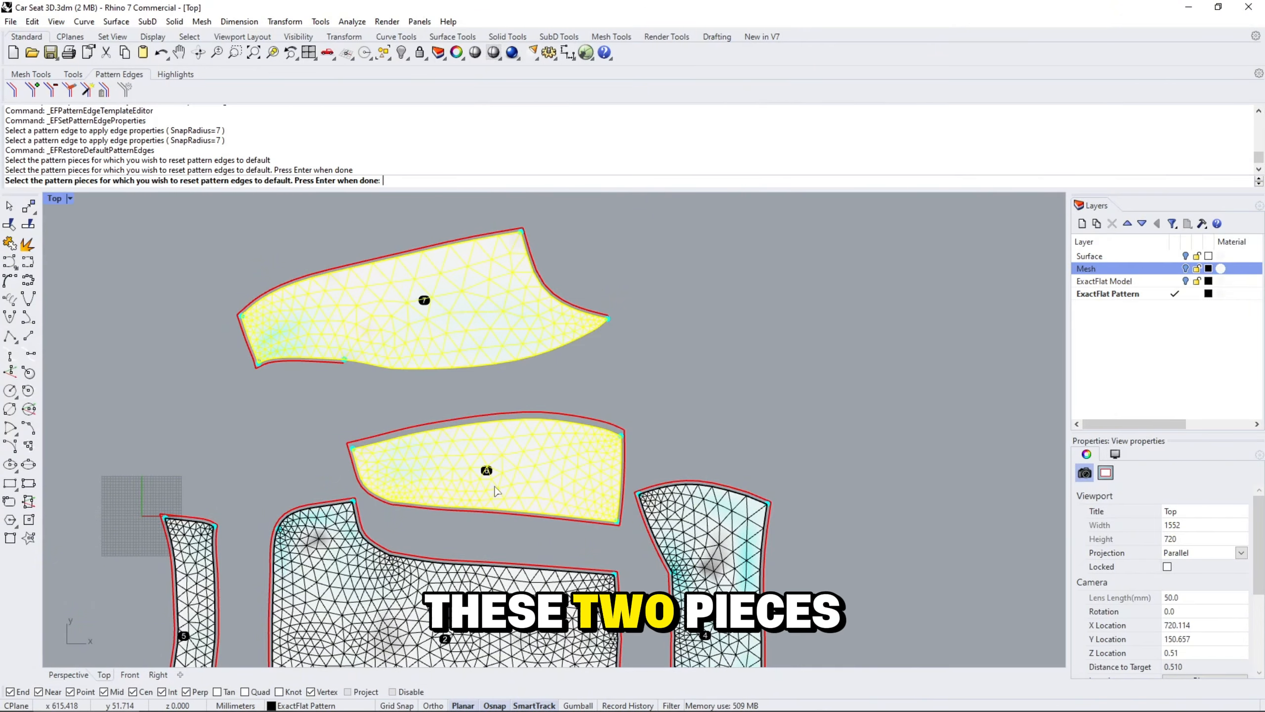
key(Return)
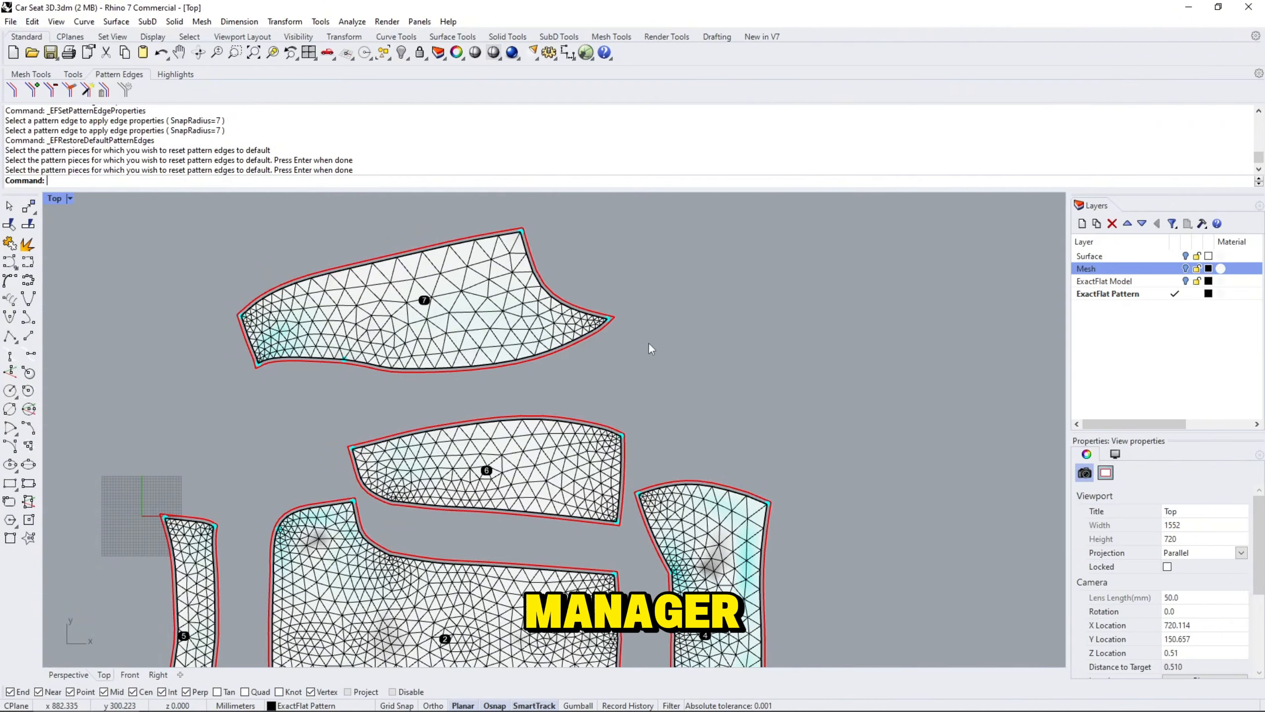
Bring the pattern pieces back into view and open the Notch Manager beside them.
right_drag(641, 394, 580, 351)
scroll(599, 382, down, 6)
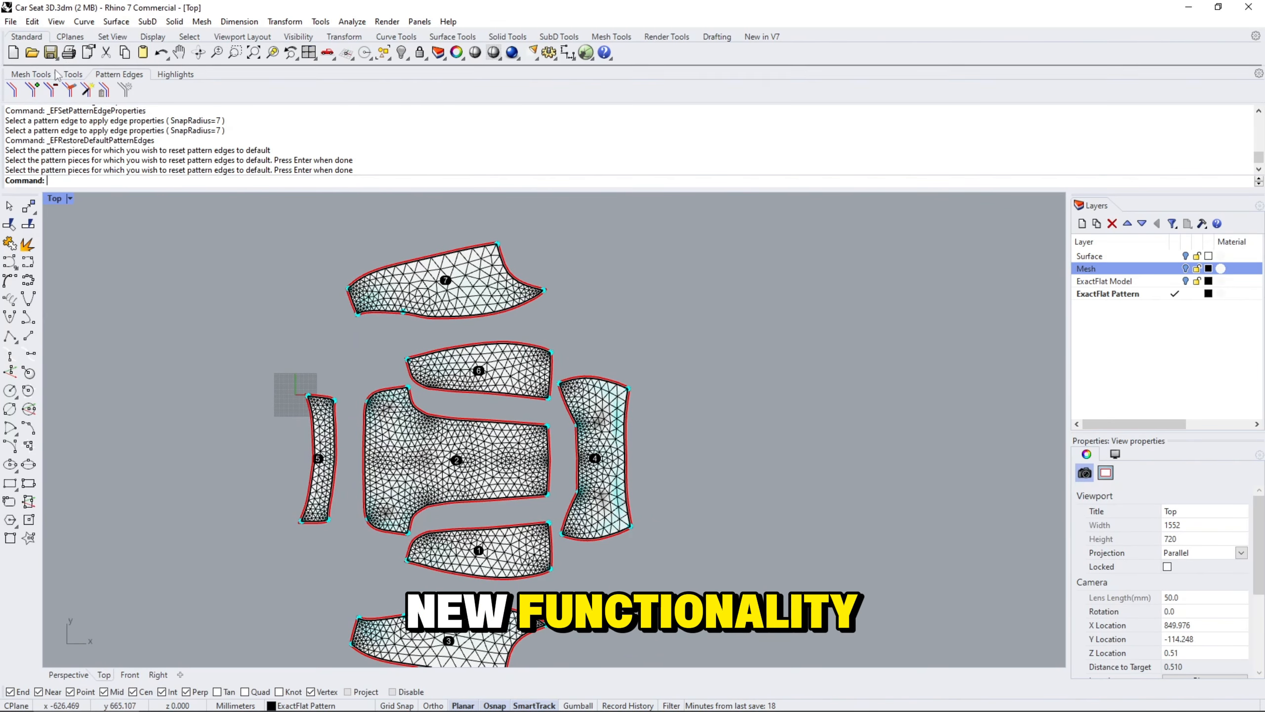
click(71, 76)
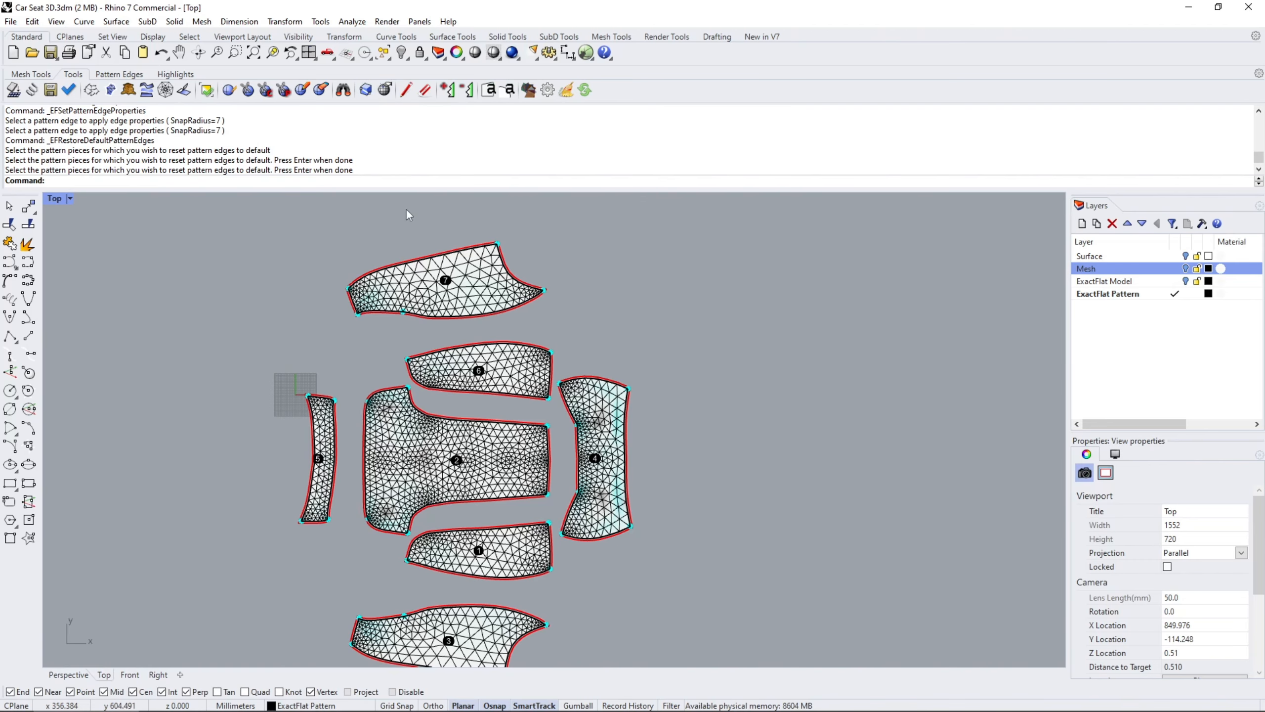
click(490, 91)
drag(576, 173, 842, 167)
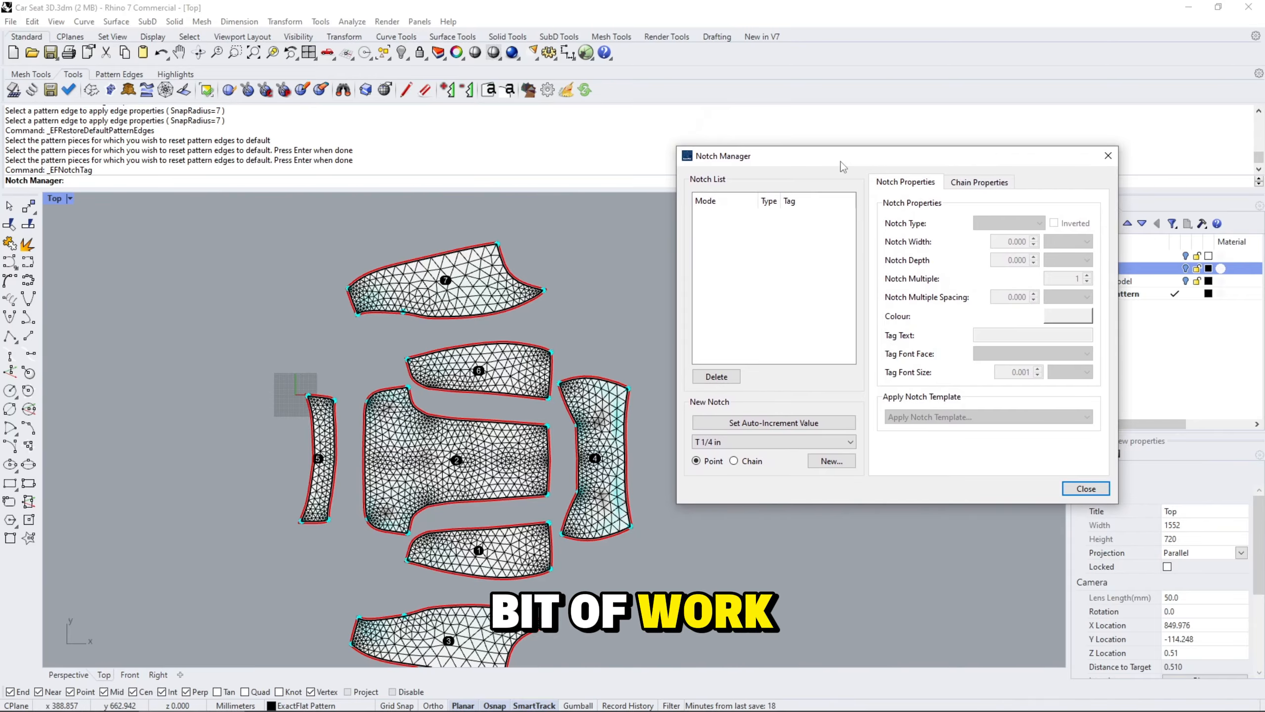
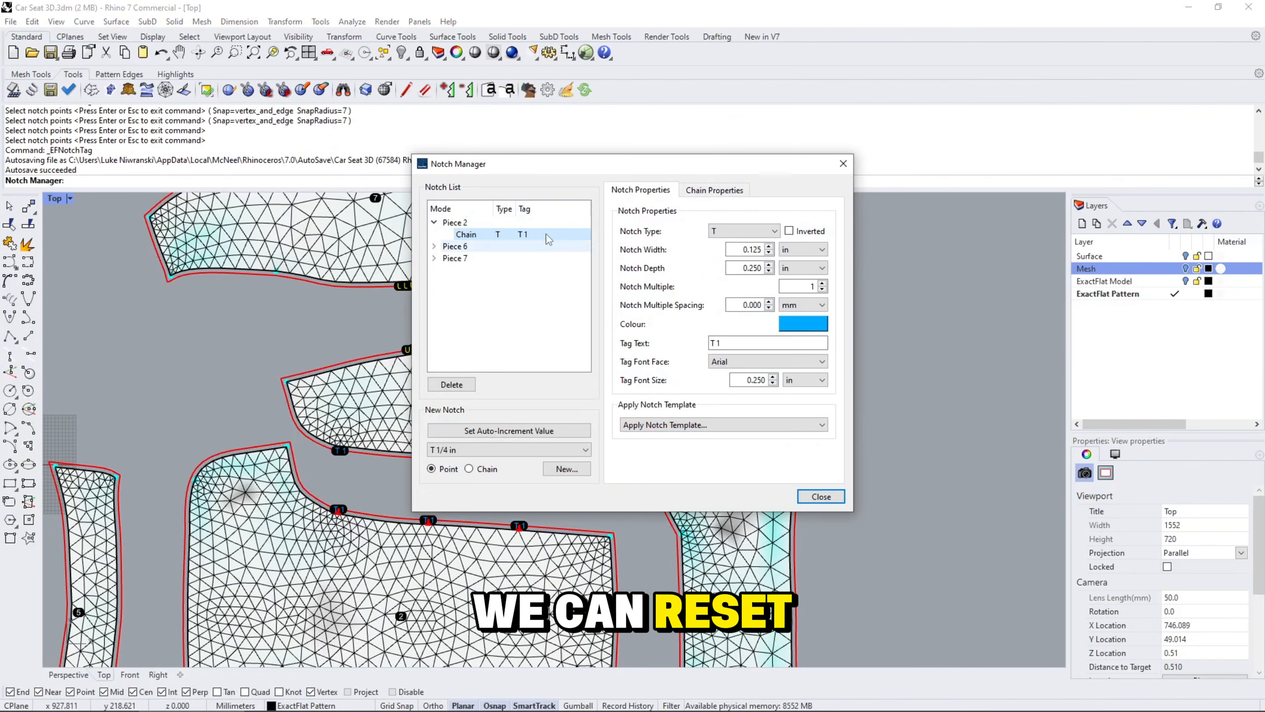
Review the auto-increment start values for numeric, uppercase and lowercase notch tags, then accept the AutoIncrement settings.
drag(586, 169, 834, 116)
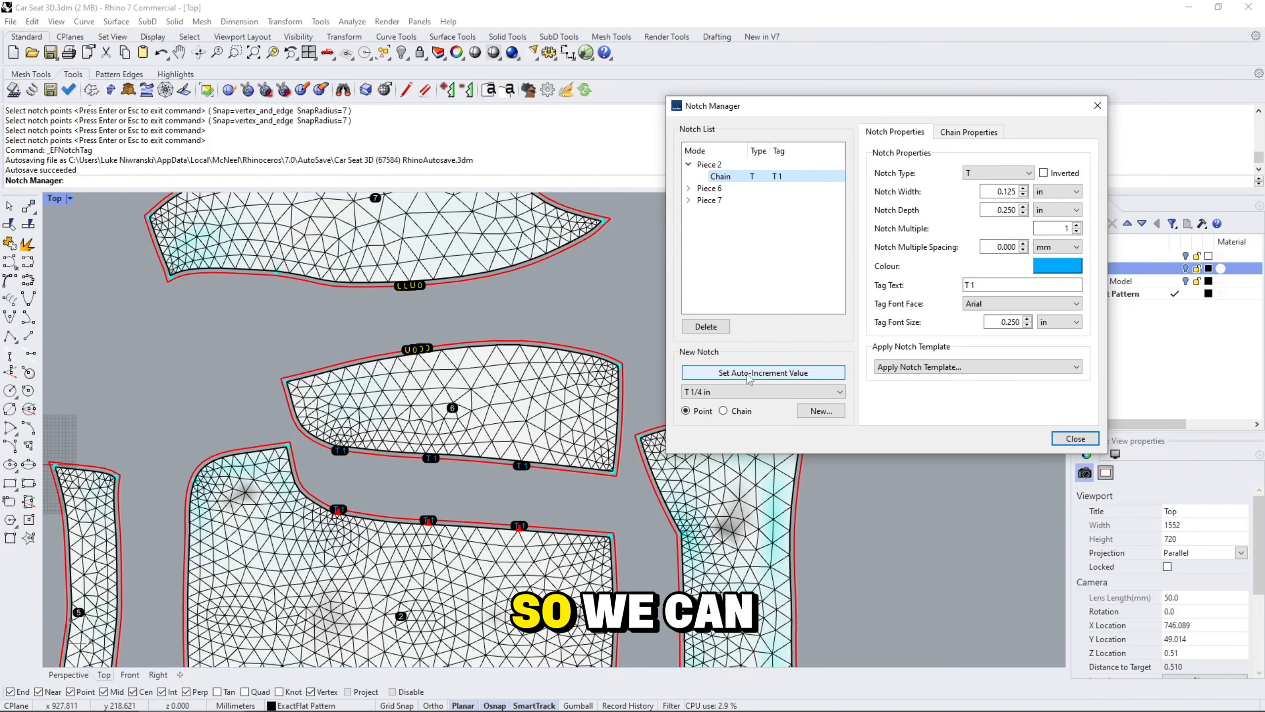
click(810, 373)
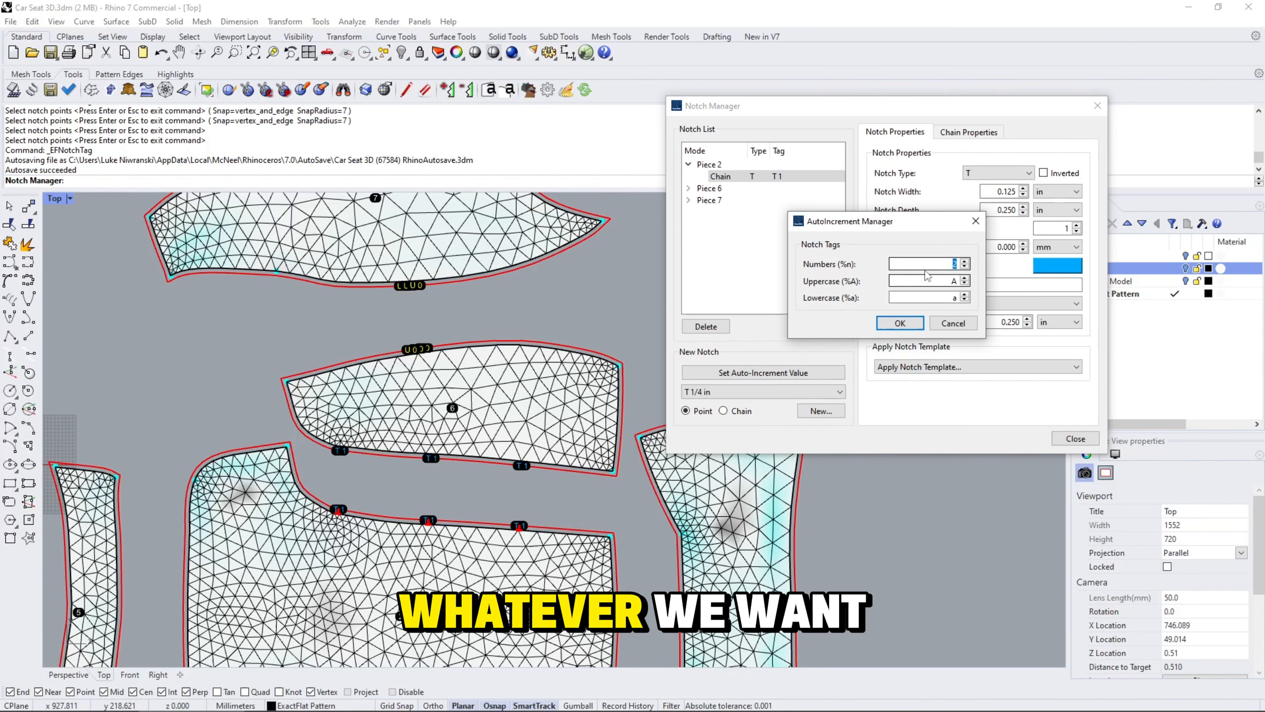
click(956, 264)
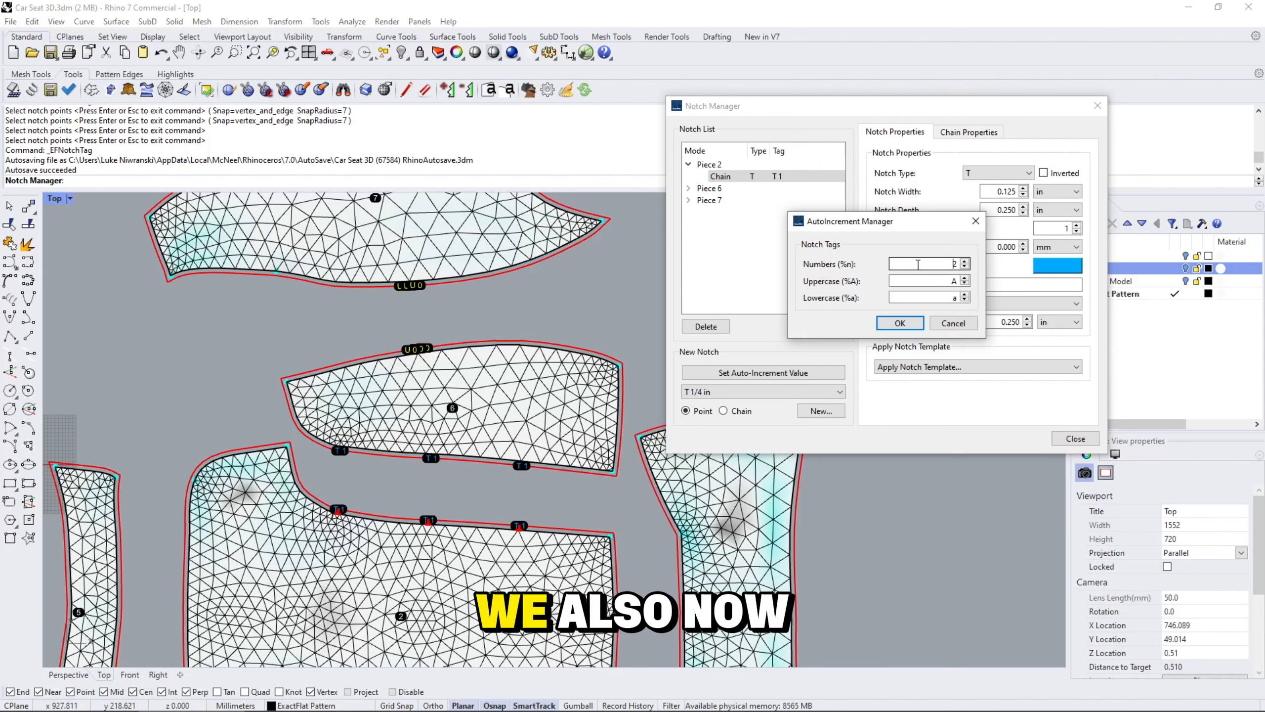
double_click(944, 282)
click(935, 283)
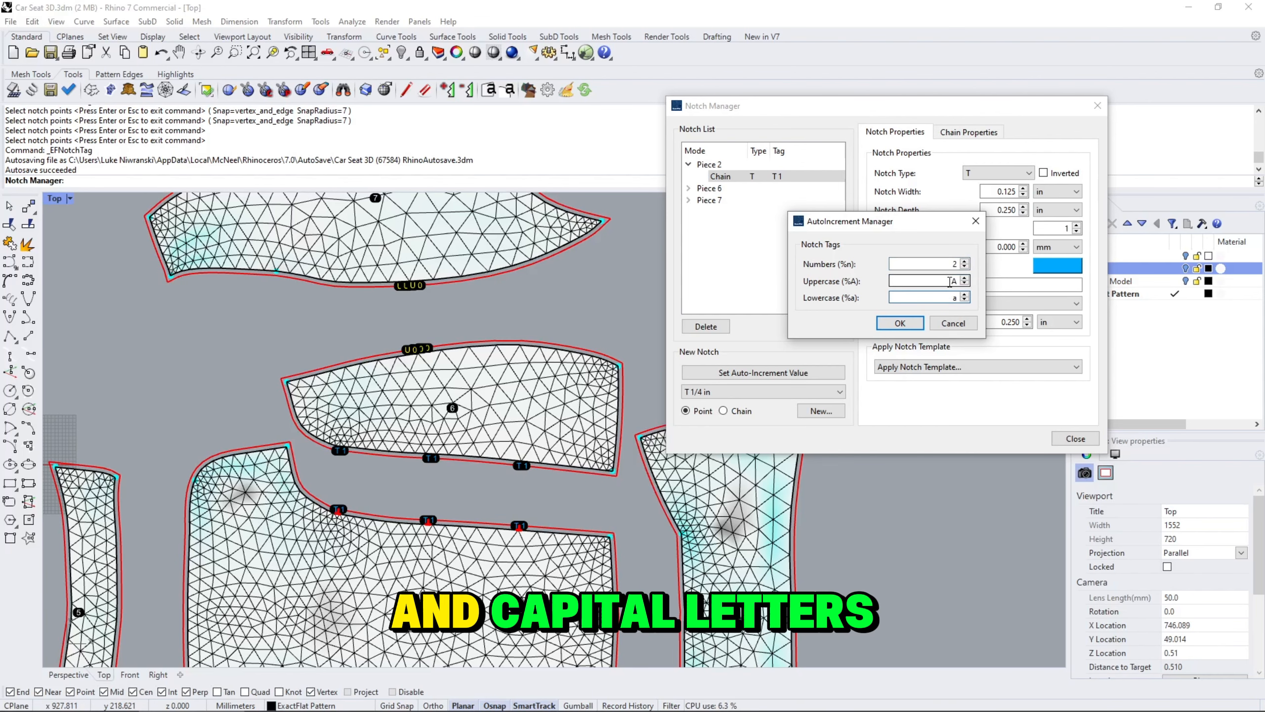
click(921, 264)
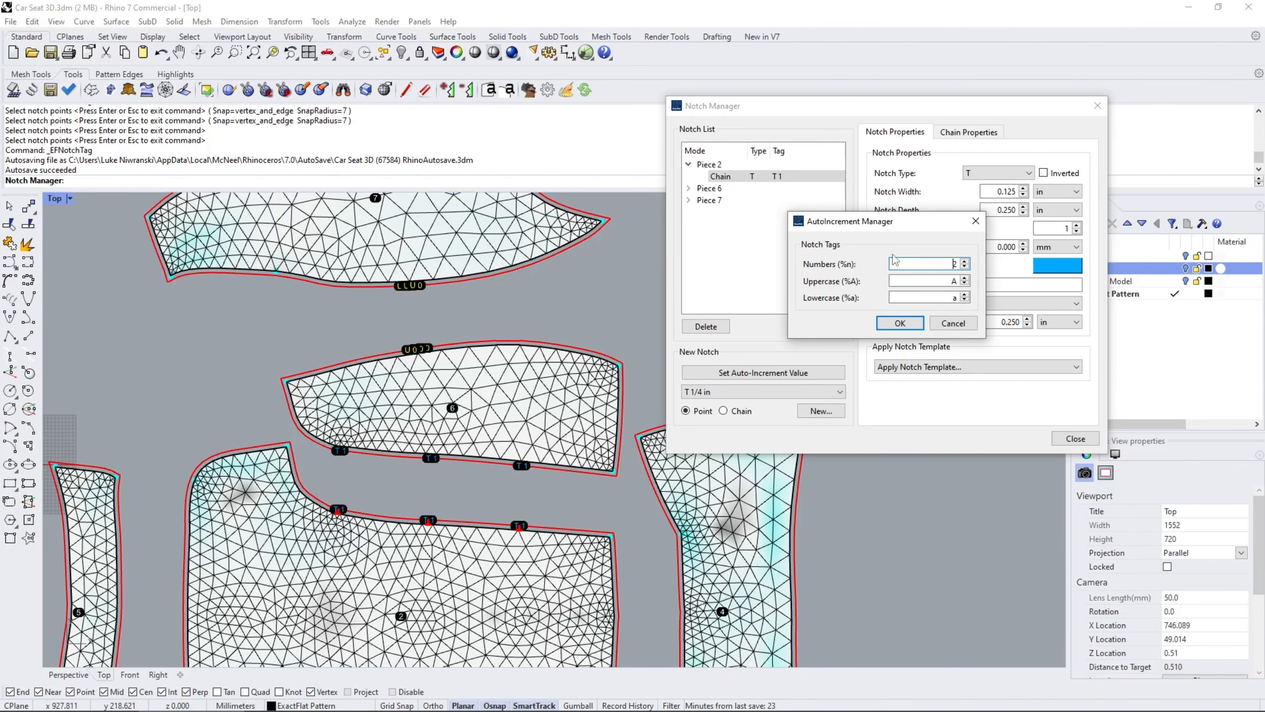
click(900, 323)
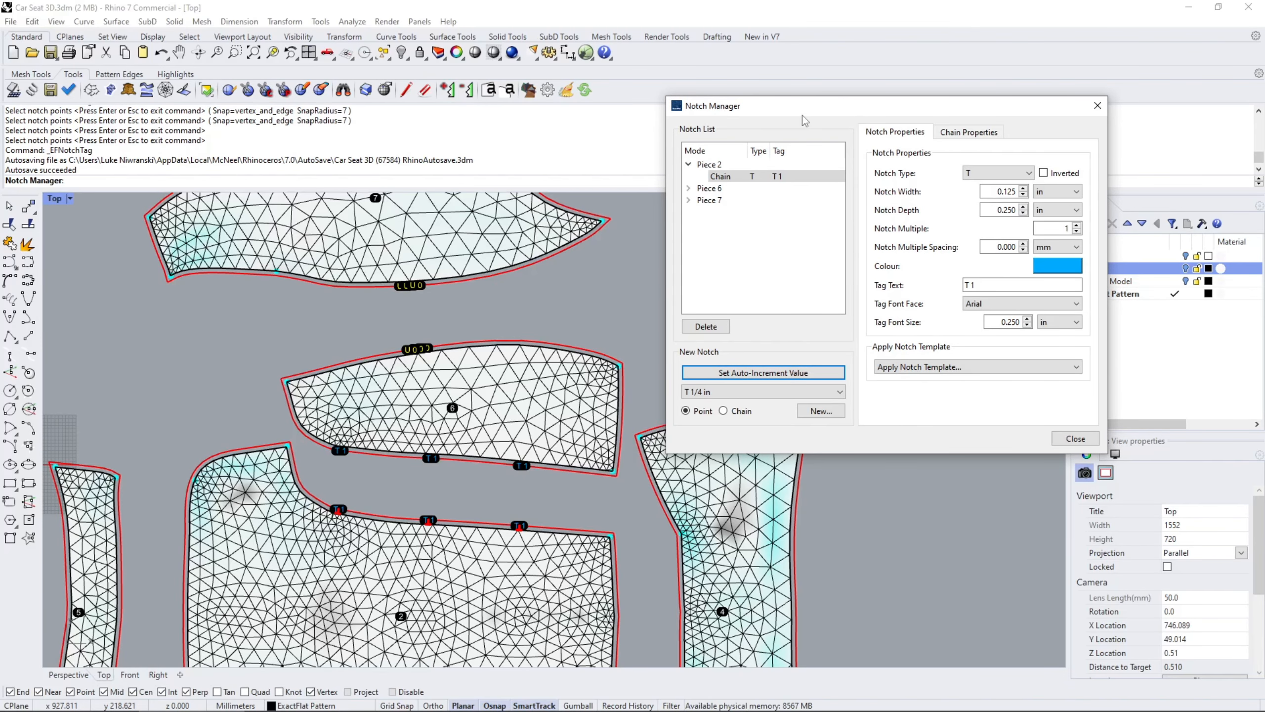
Apply the V 1/4 in notch template to piece 6's U point notch, check the notches up close and close the Notch Manager.
drag(782, 107, 768, 107)
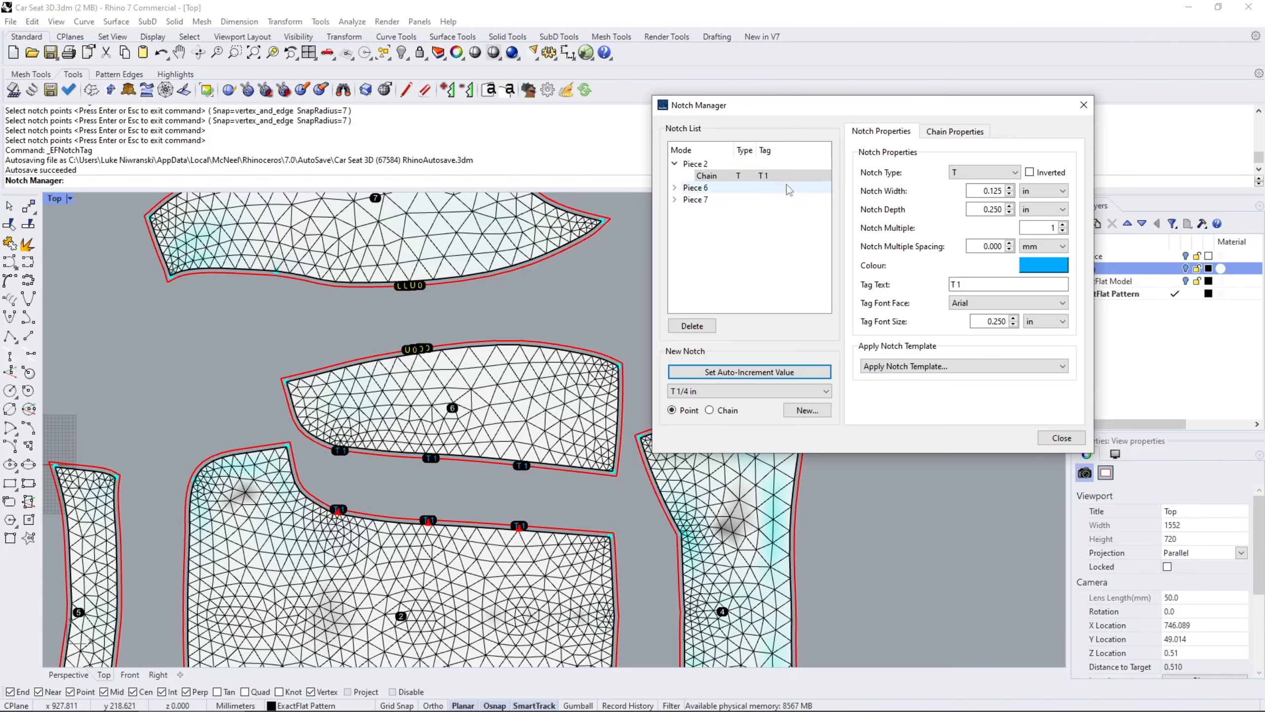
click(675, 200)
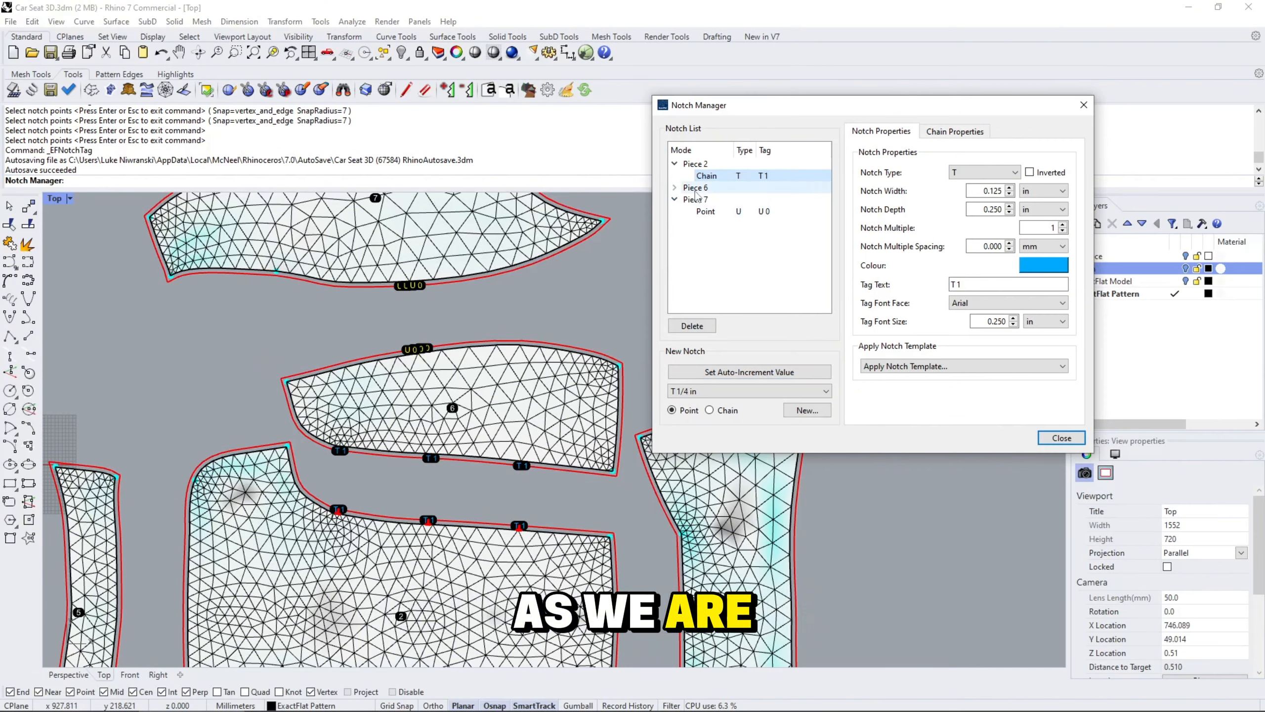
click(674, 188)
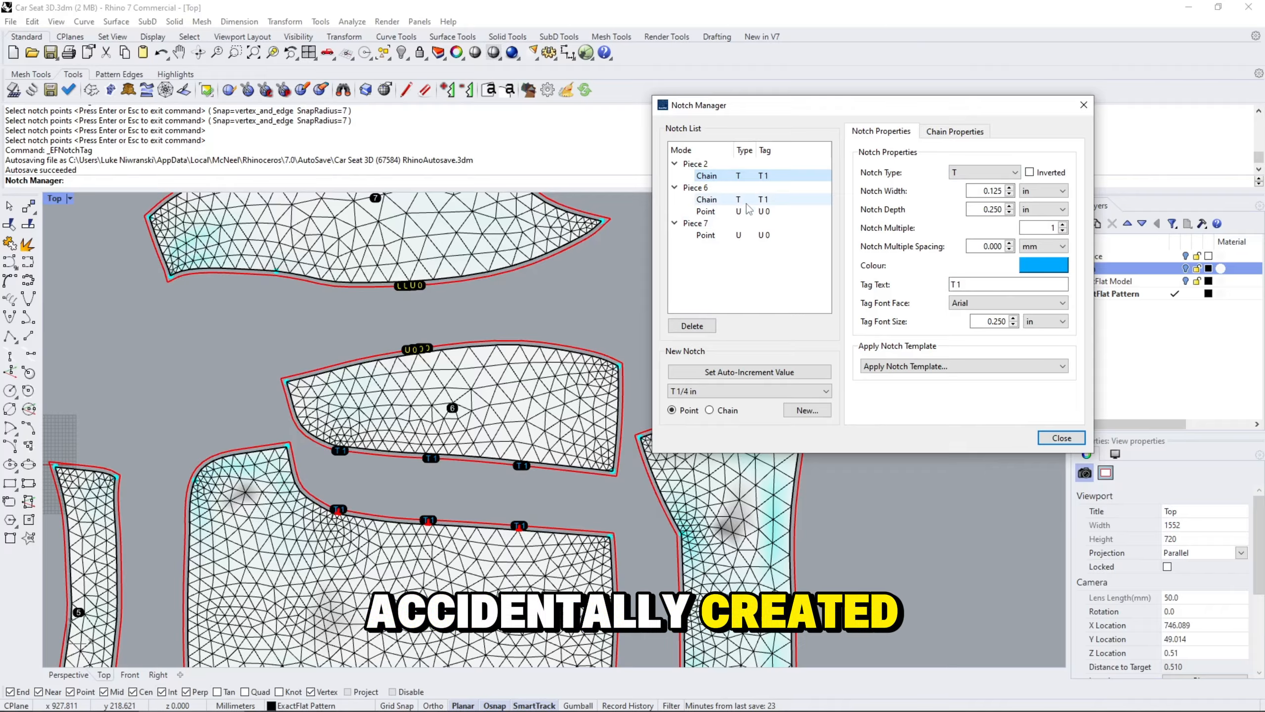
click(732, 211)
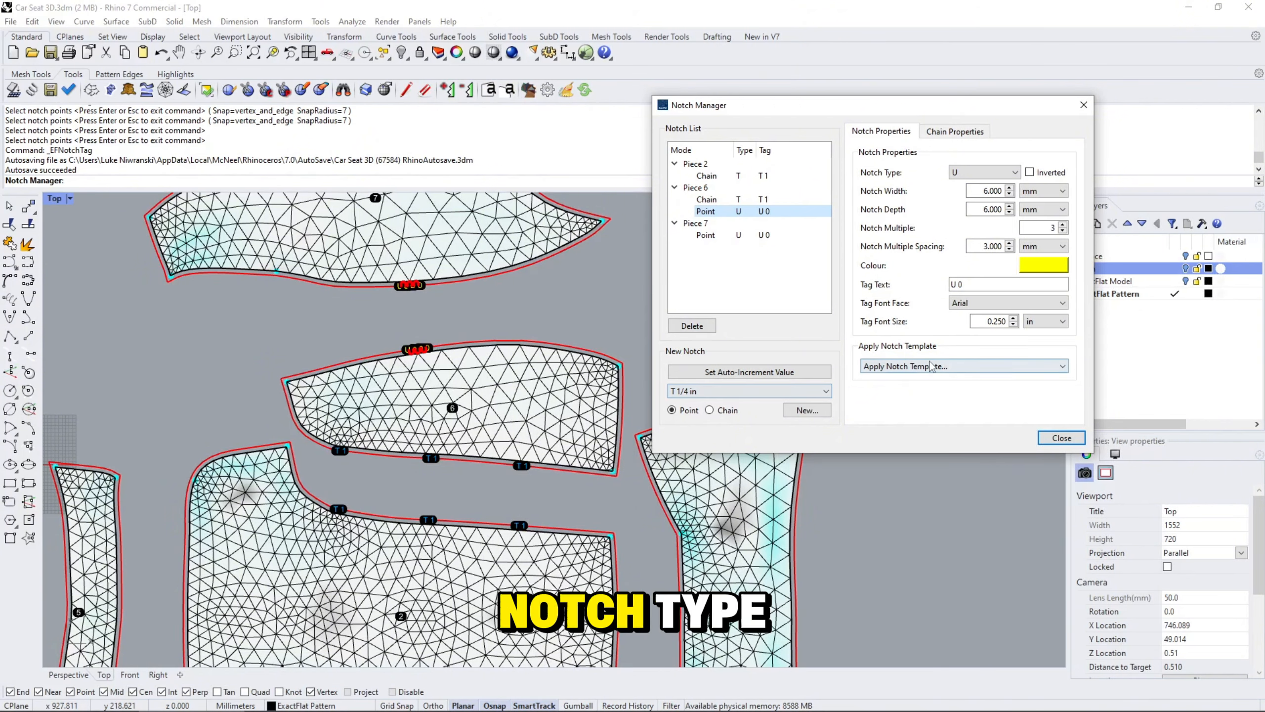
click(966, 370)
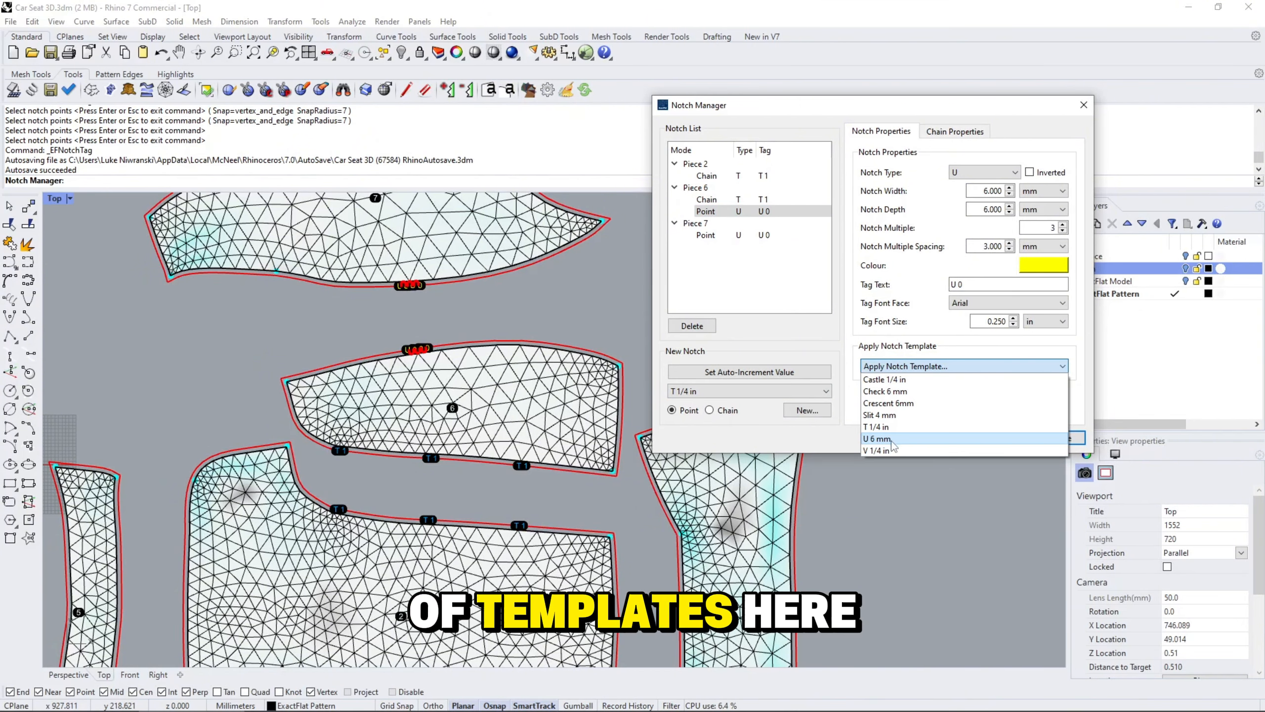
click(882, 451)
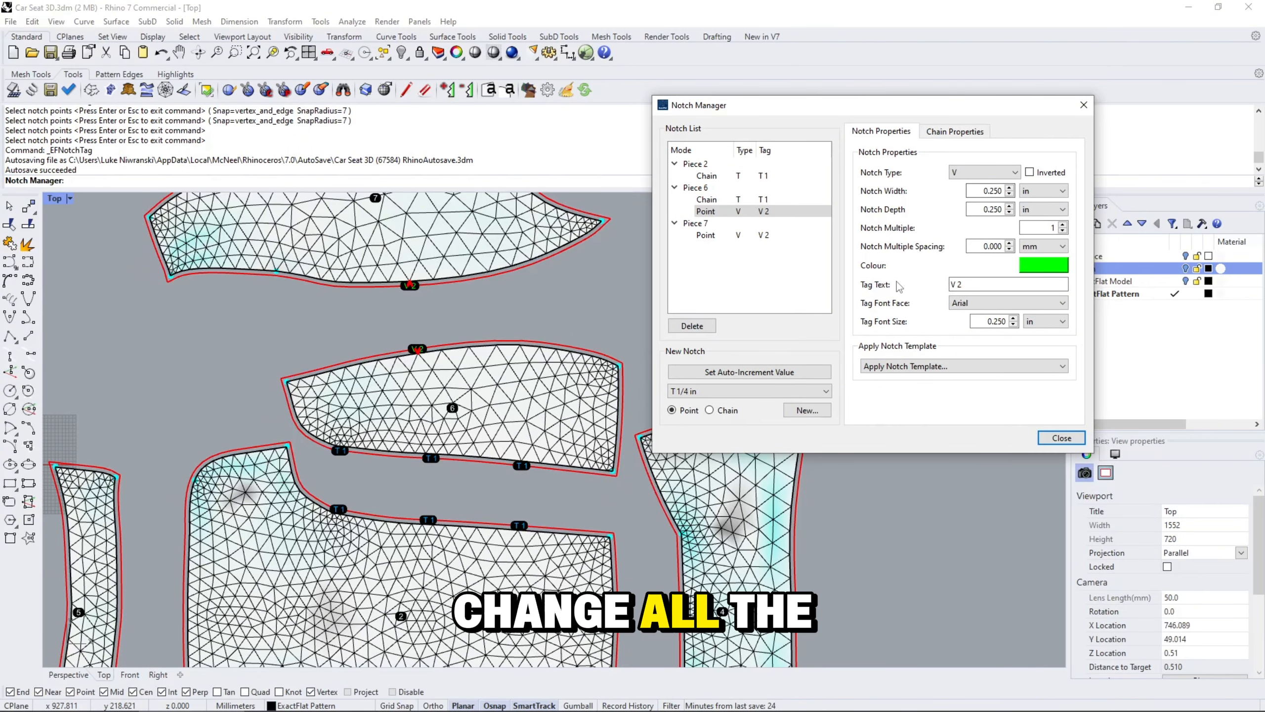
scroll(404, 285, up, 5)
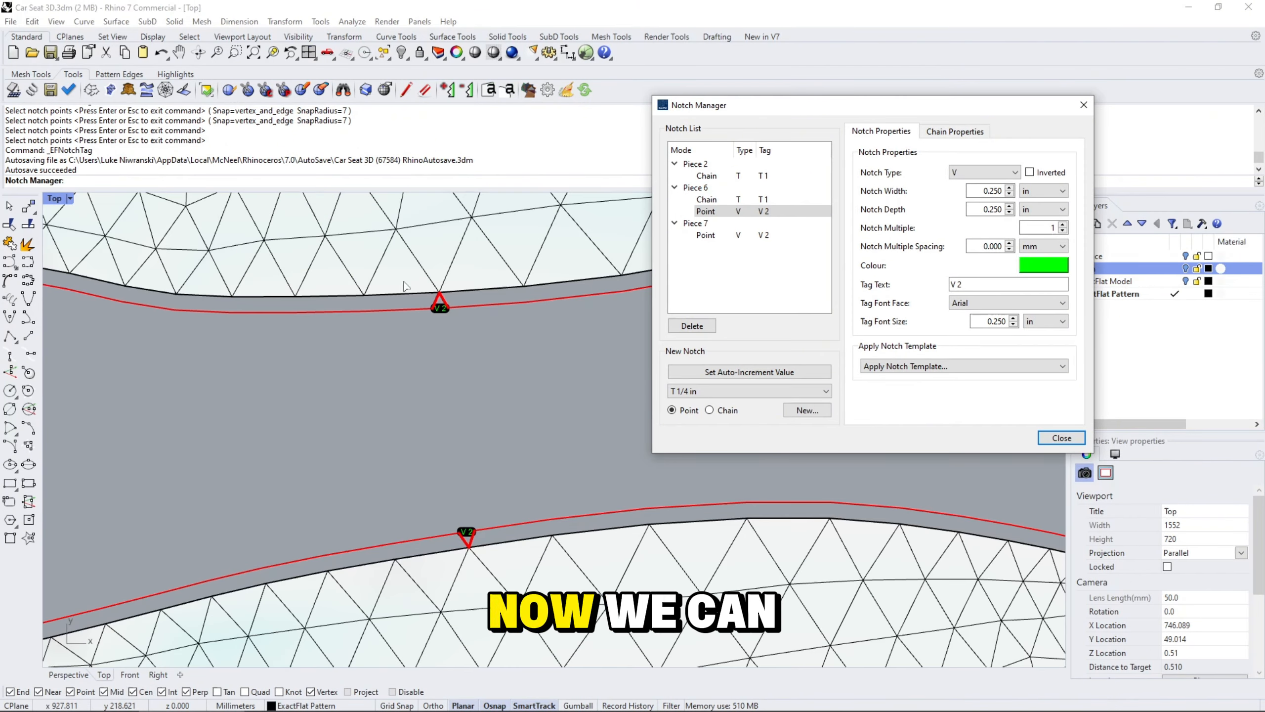
scroll(454, 309, up, 5)
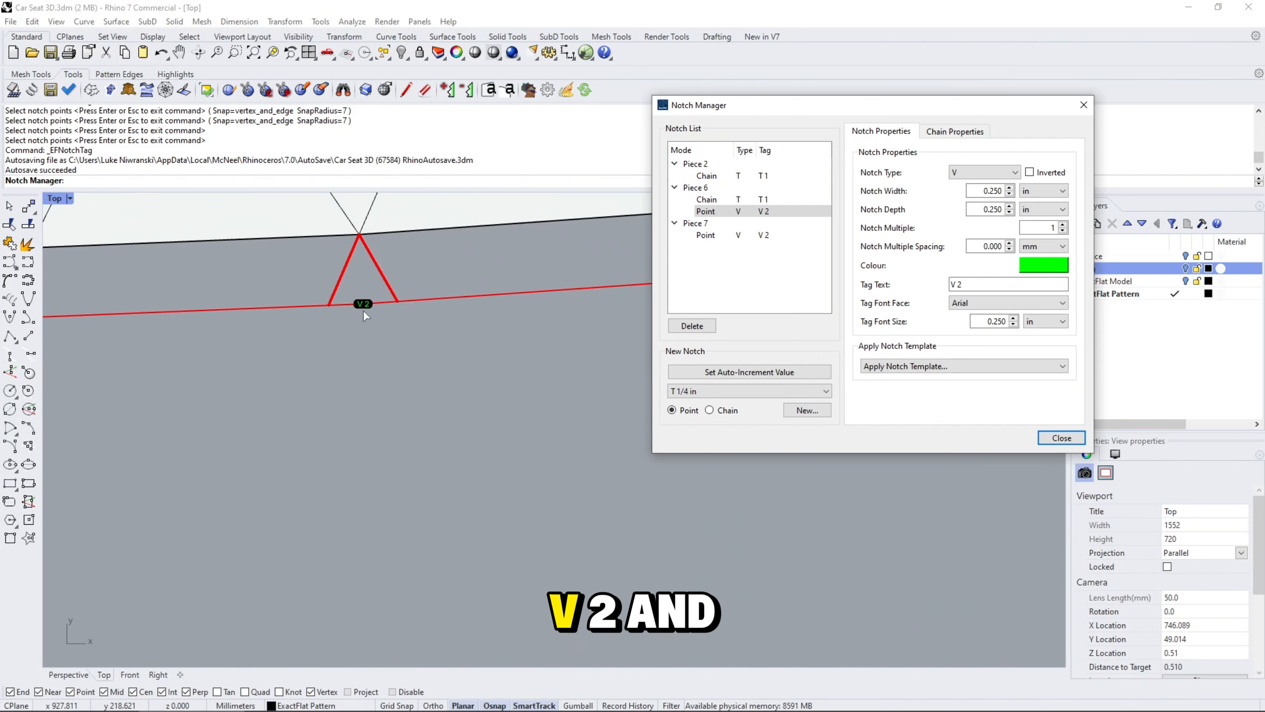
scroll(350, 309, down, 5)
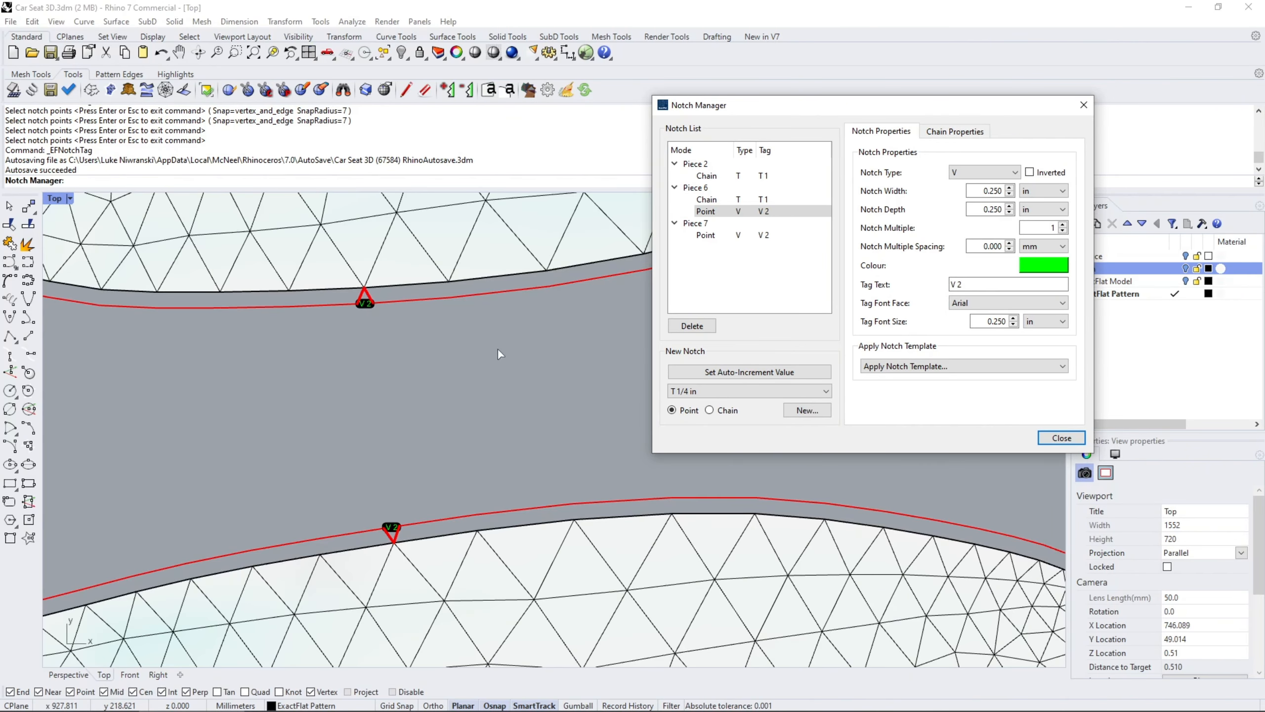
click(1057, 439)
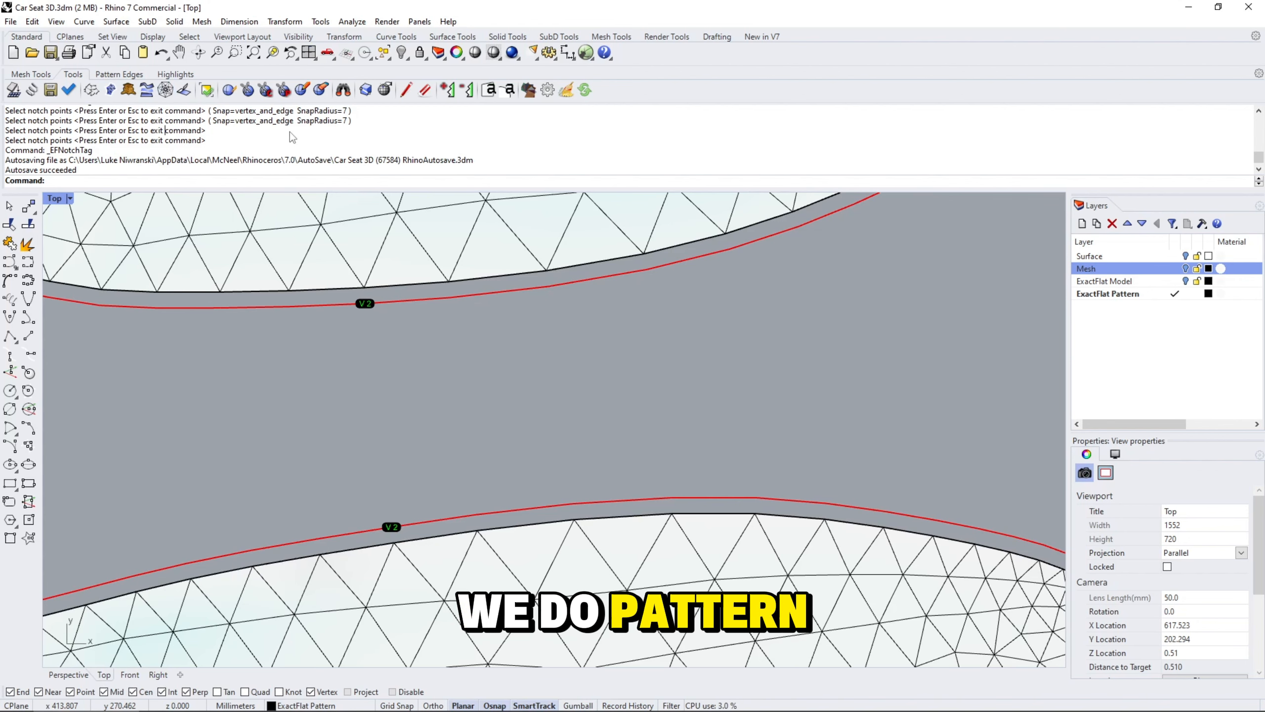
Open the Notch Template Editor with the EFNotchTemplateEditor command and load the Check 6 mm template.
text(EFNotchTag)
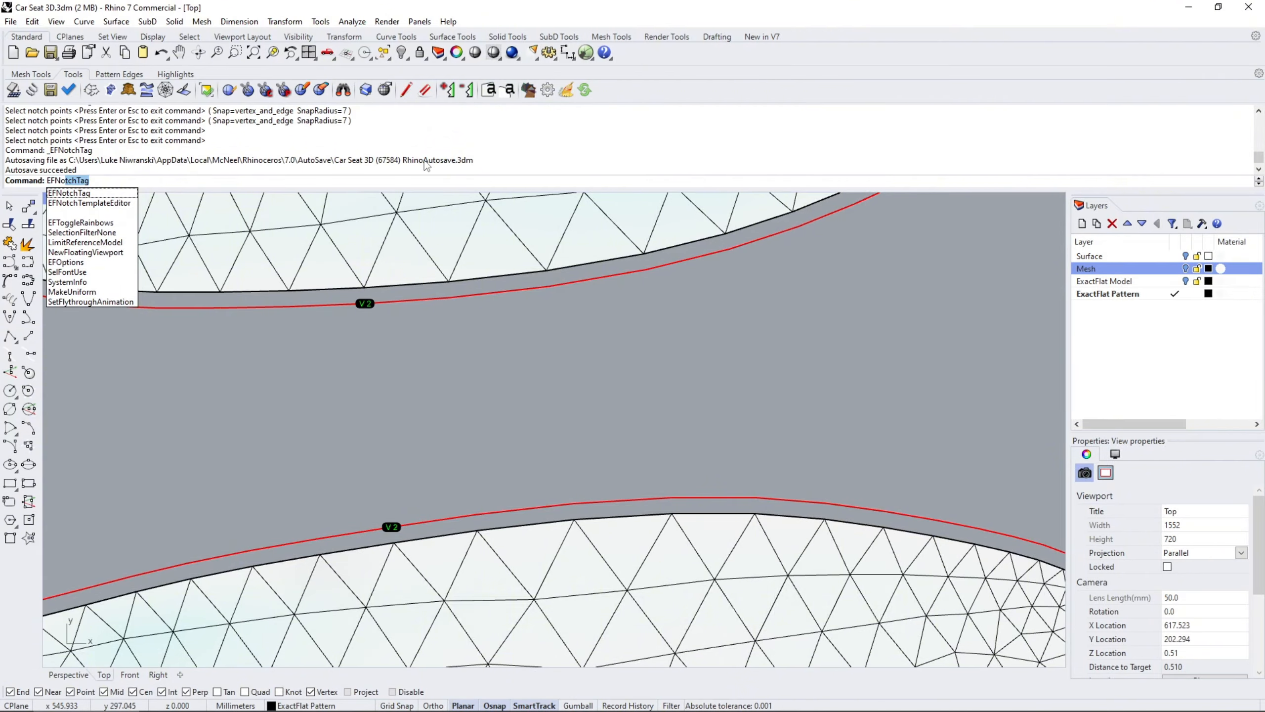
key(Down)
key(Return)
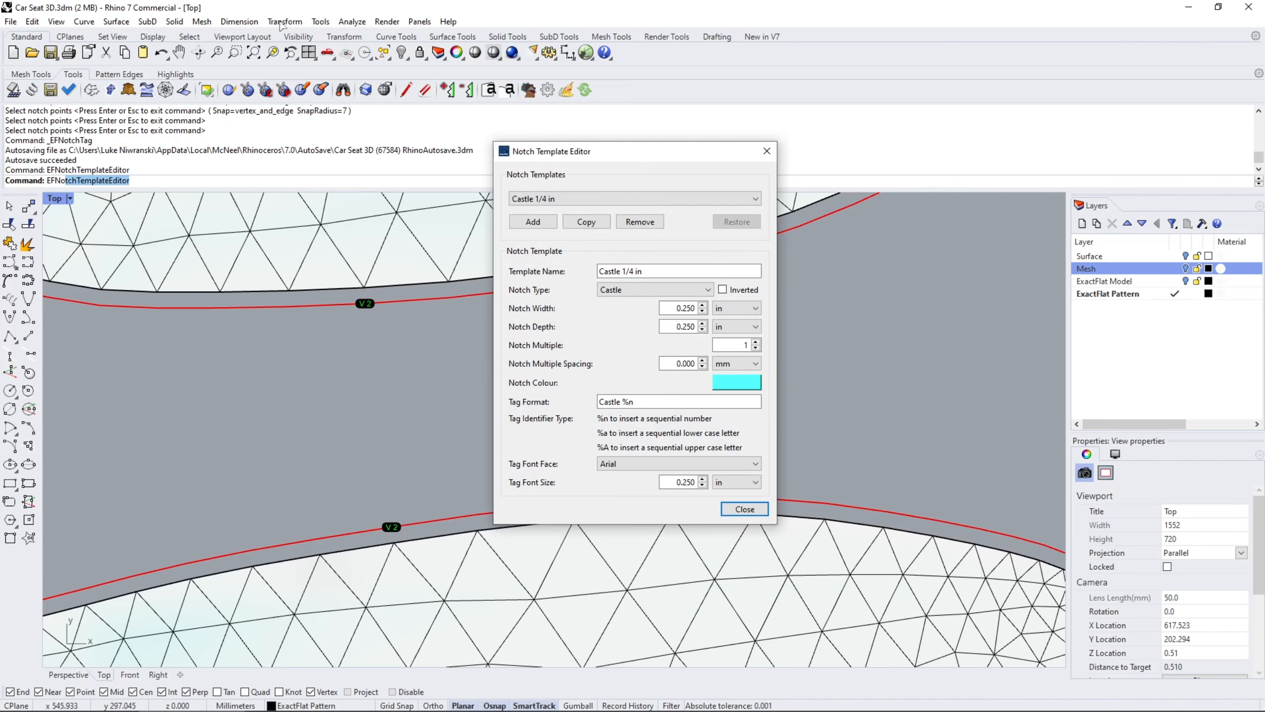
drag(588, 150, 867, 118)
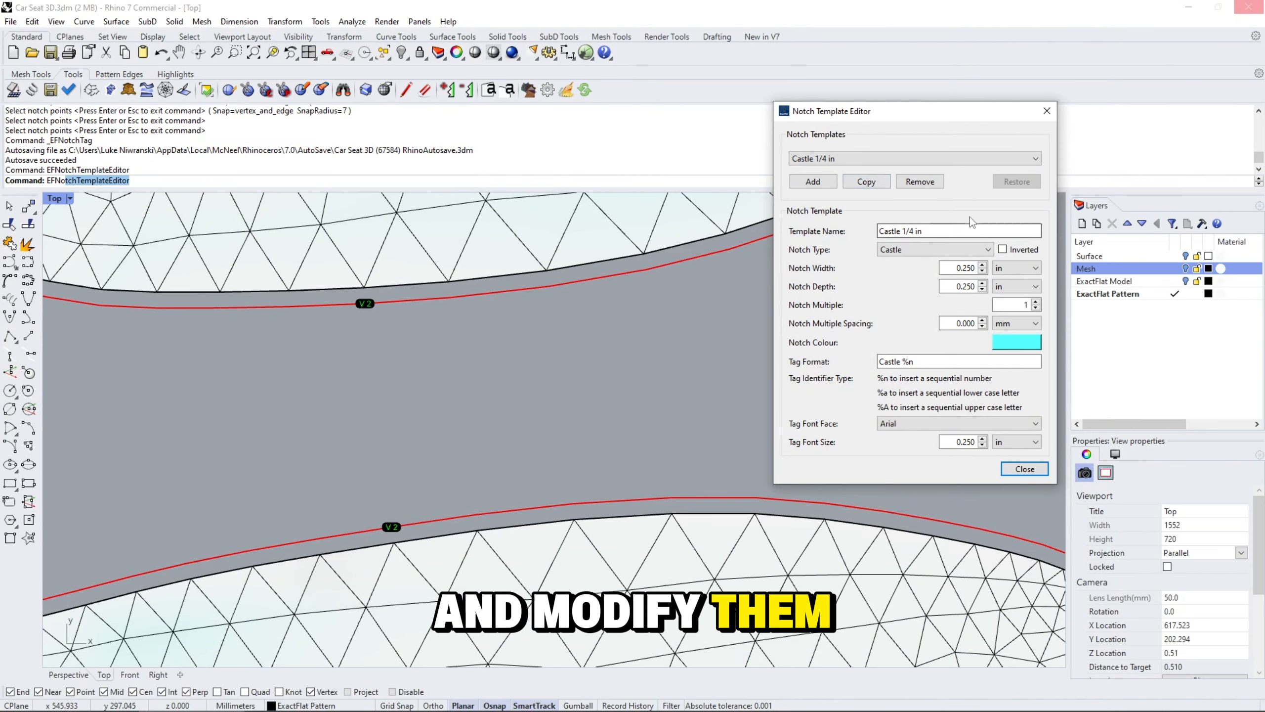
click(866, 159)
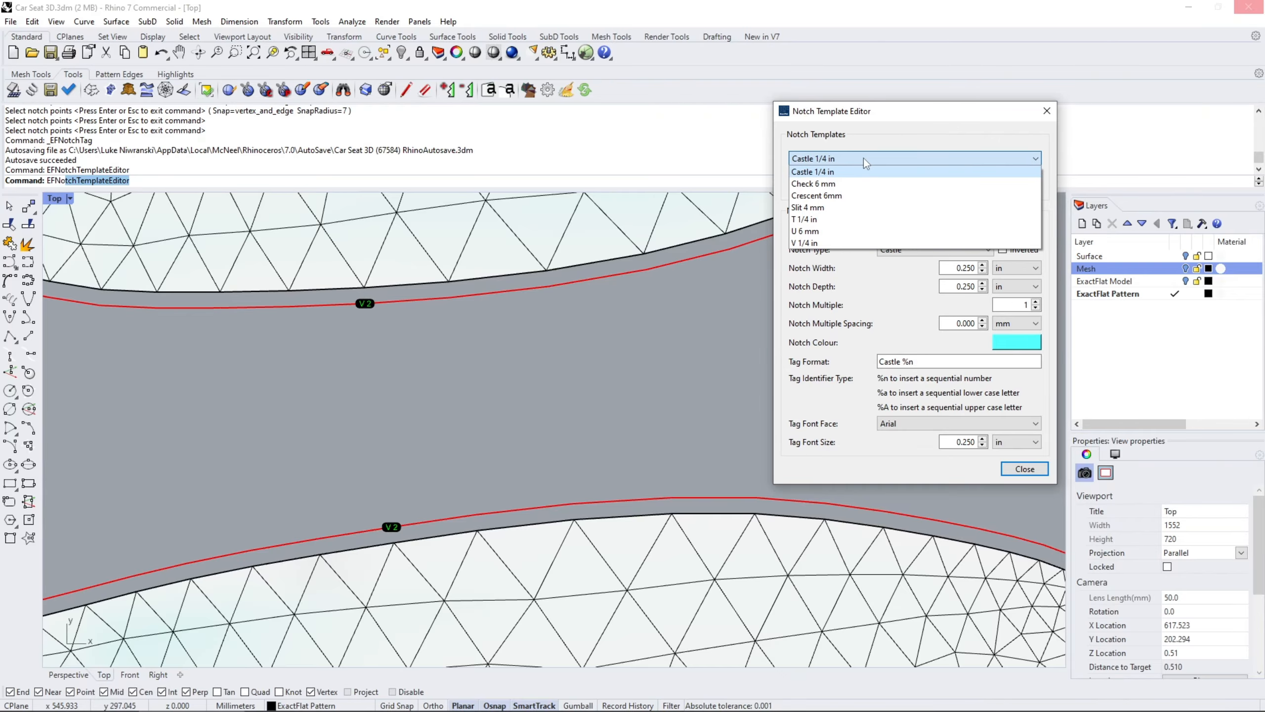
click(857, 185)
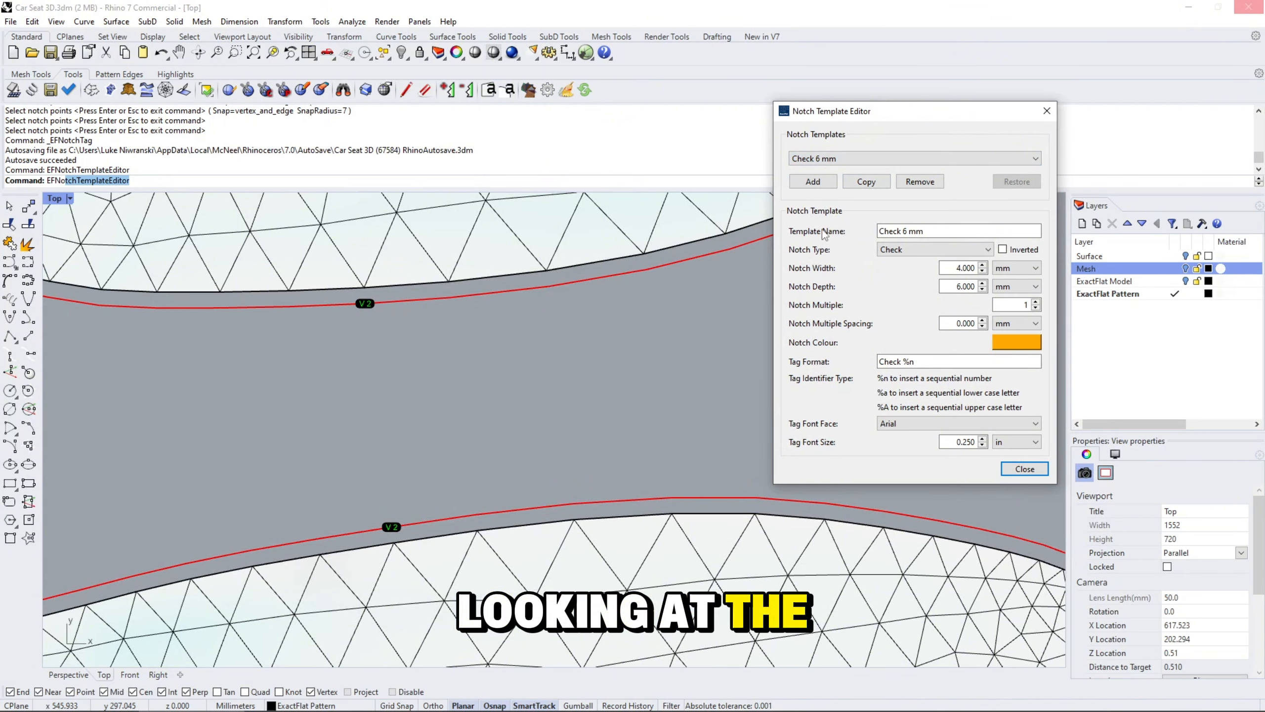
drag(877, 110, 856, 113)
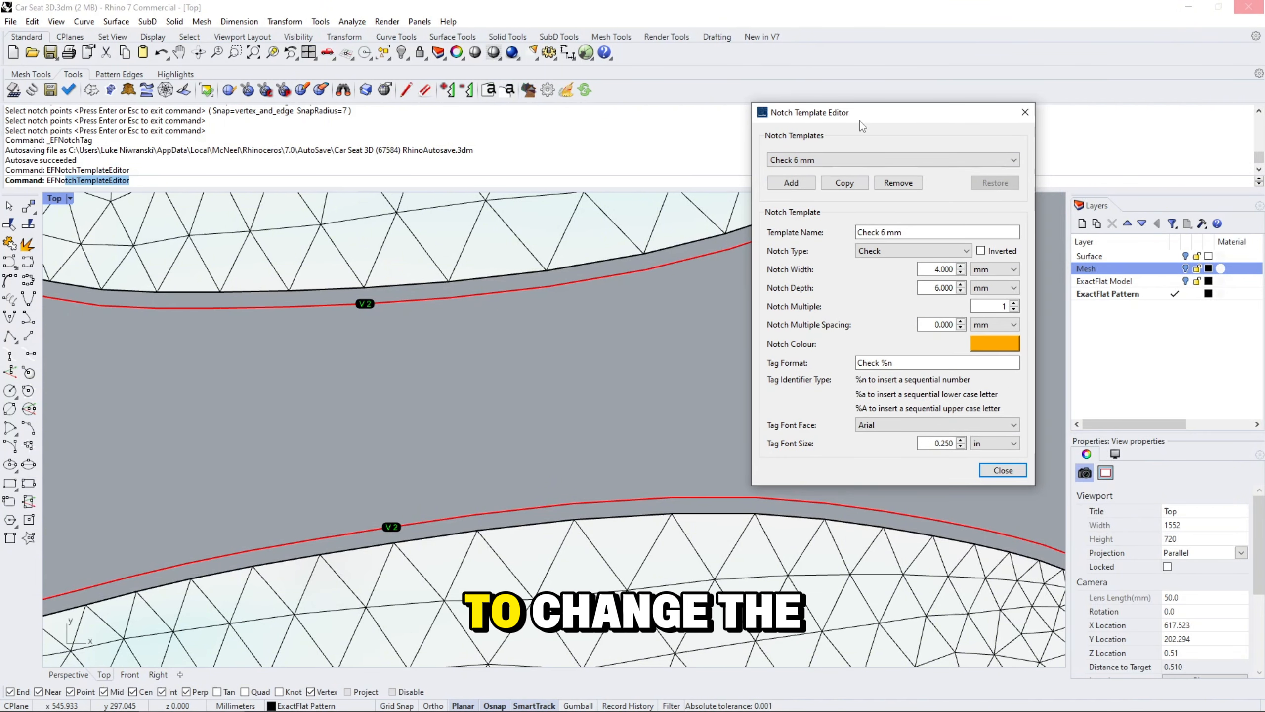
Review the Check 6 mm template's name, notch type, depth, multiple spacing and tag format, then close the editor.
click(926, 233)
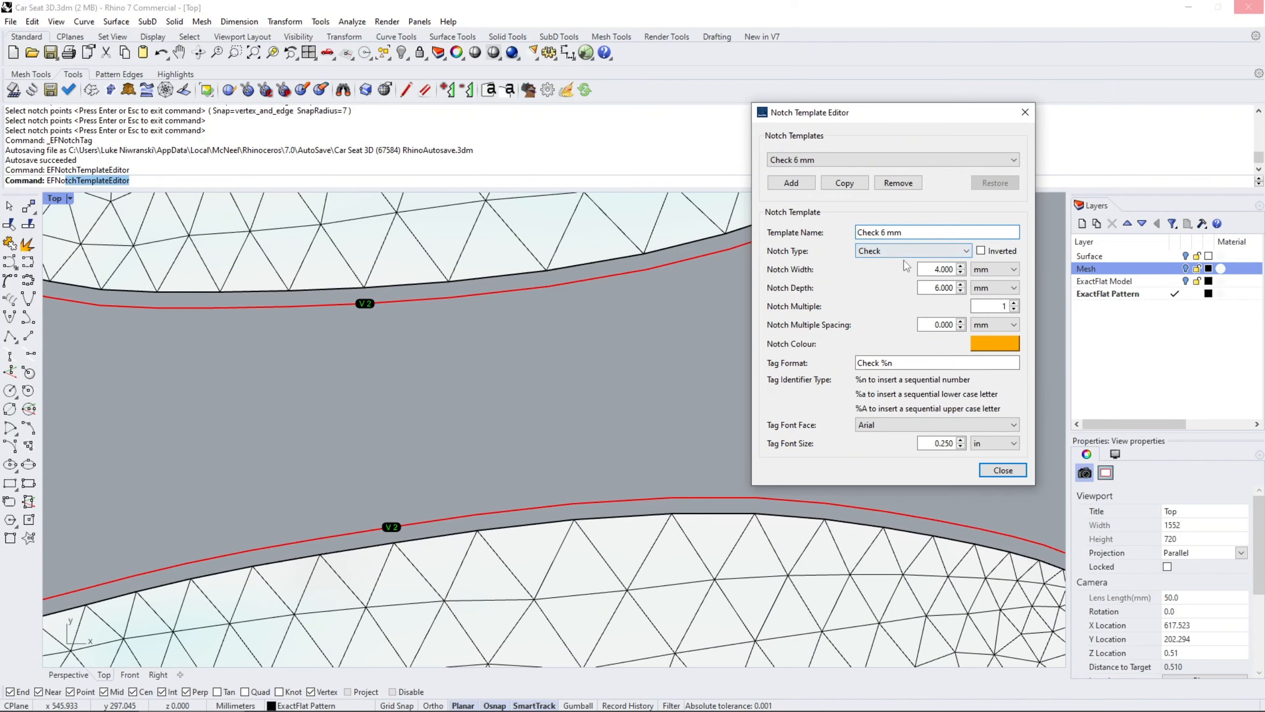
click(906, 250)
click(912, 265)
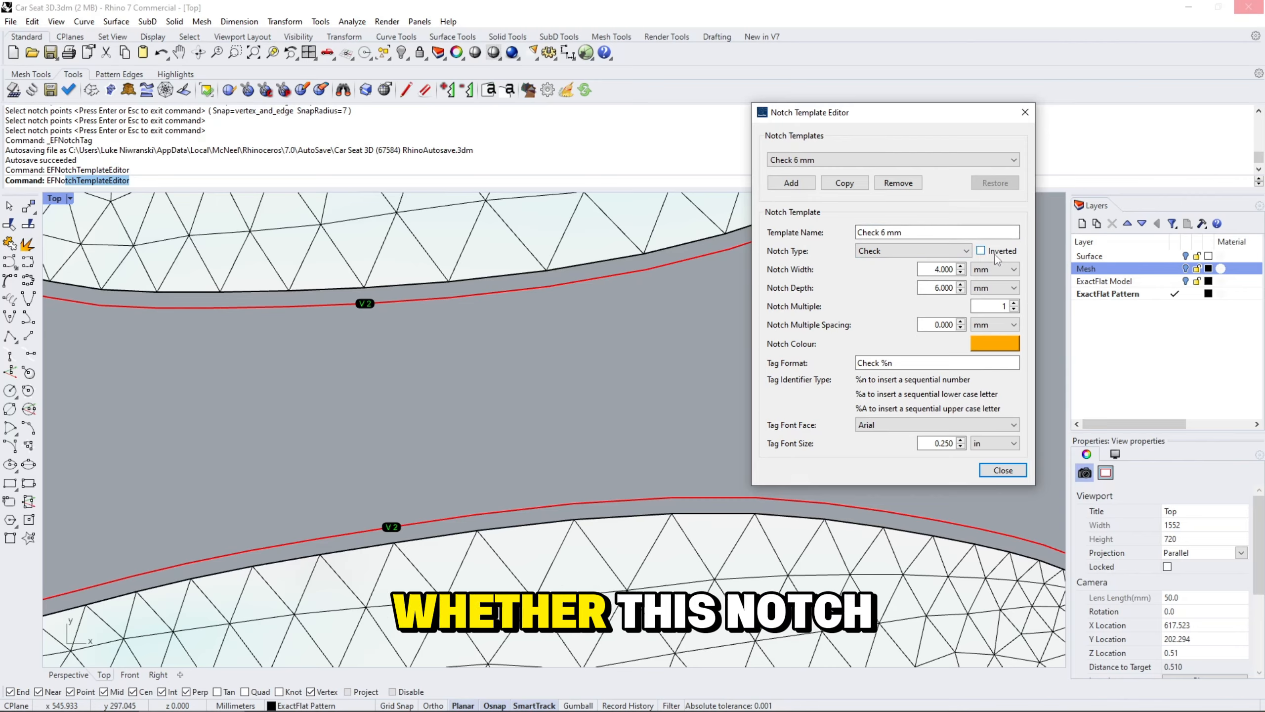
double_click(939, 287)
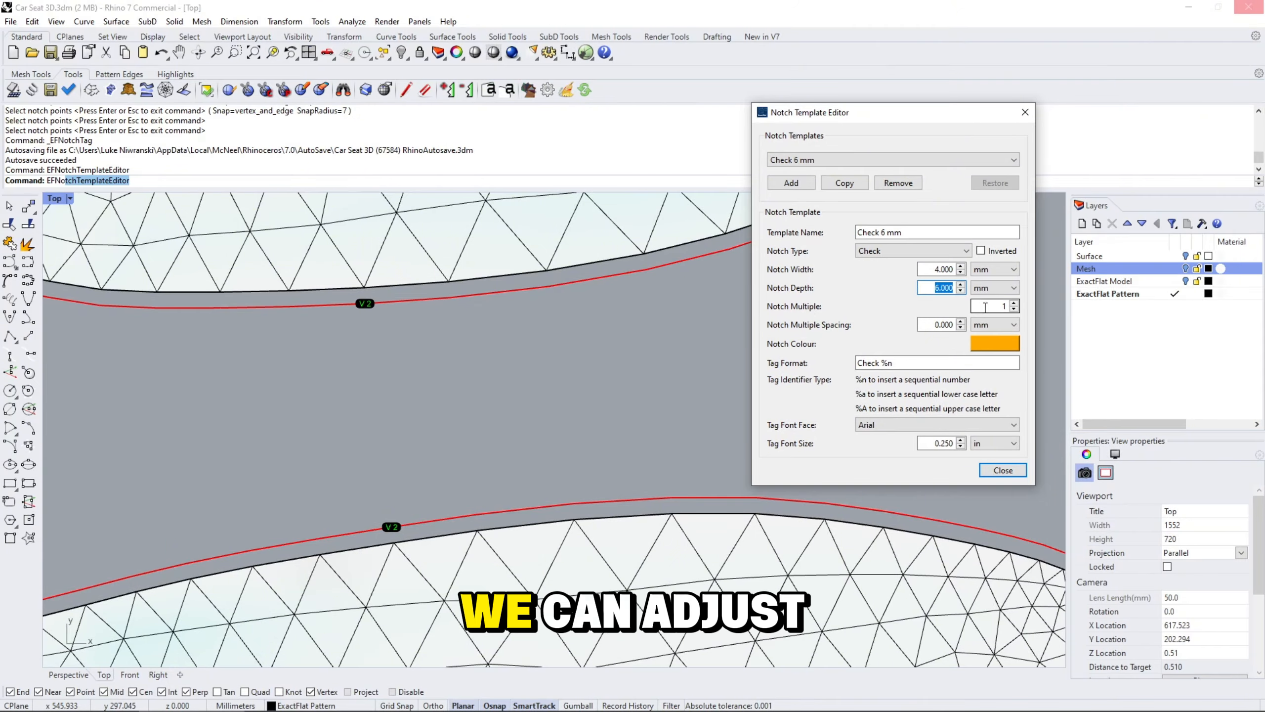
double_click(941, 324)
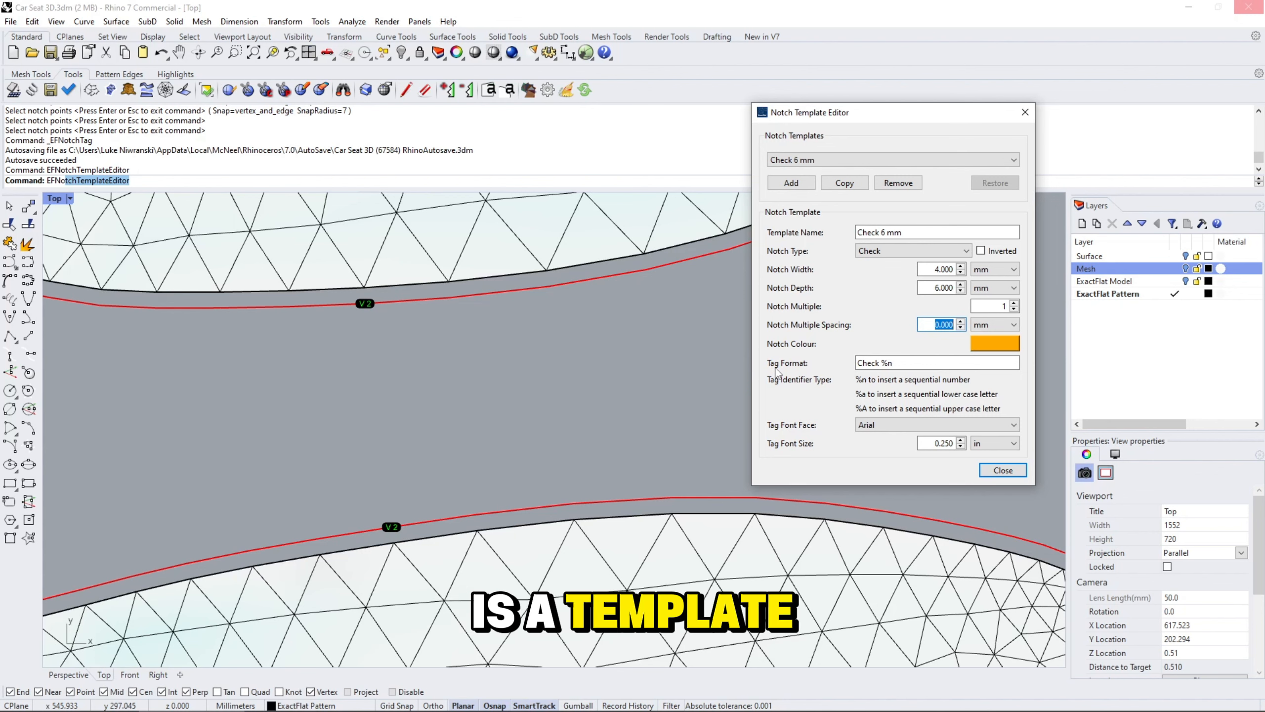
click(906, 362)
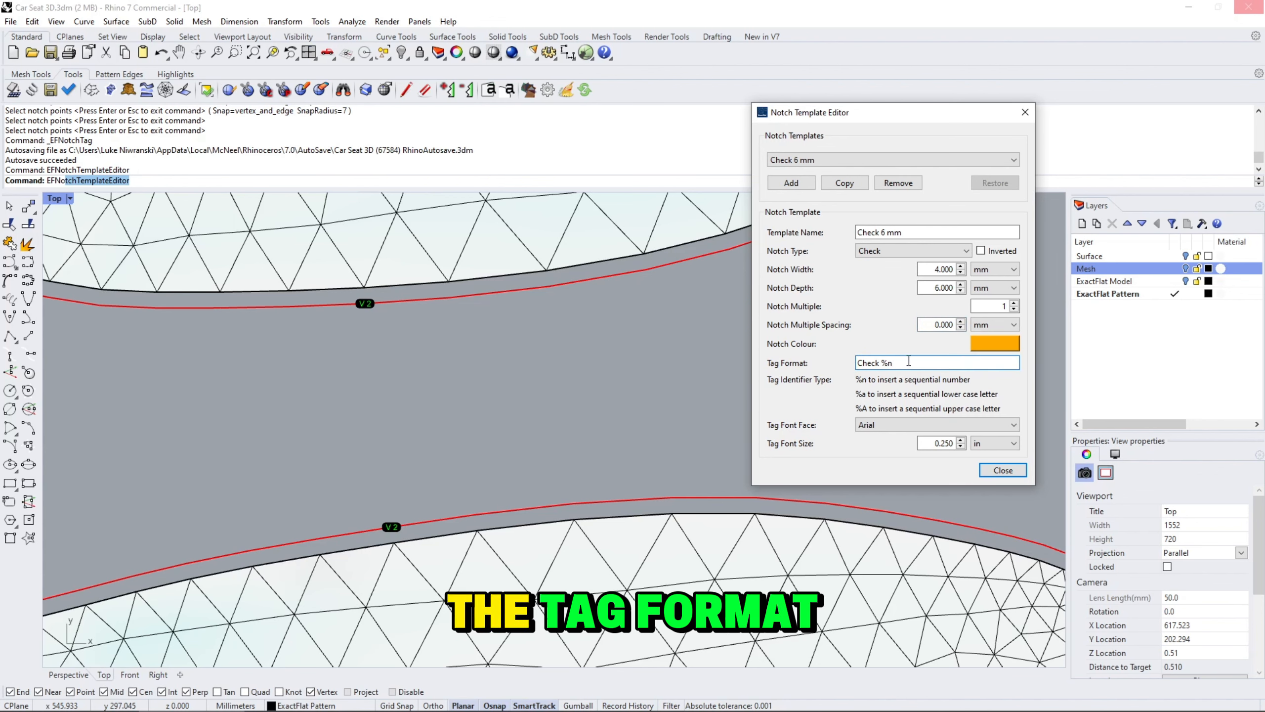
double_click(885, 362)
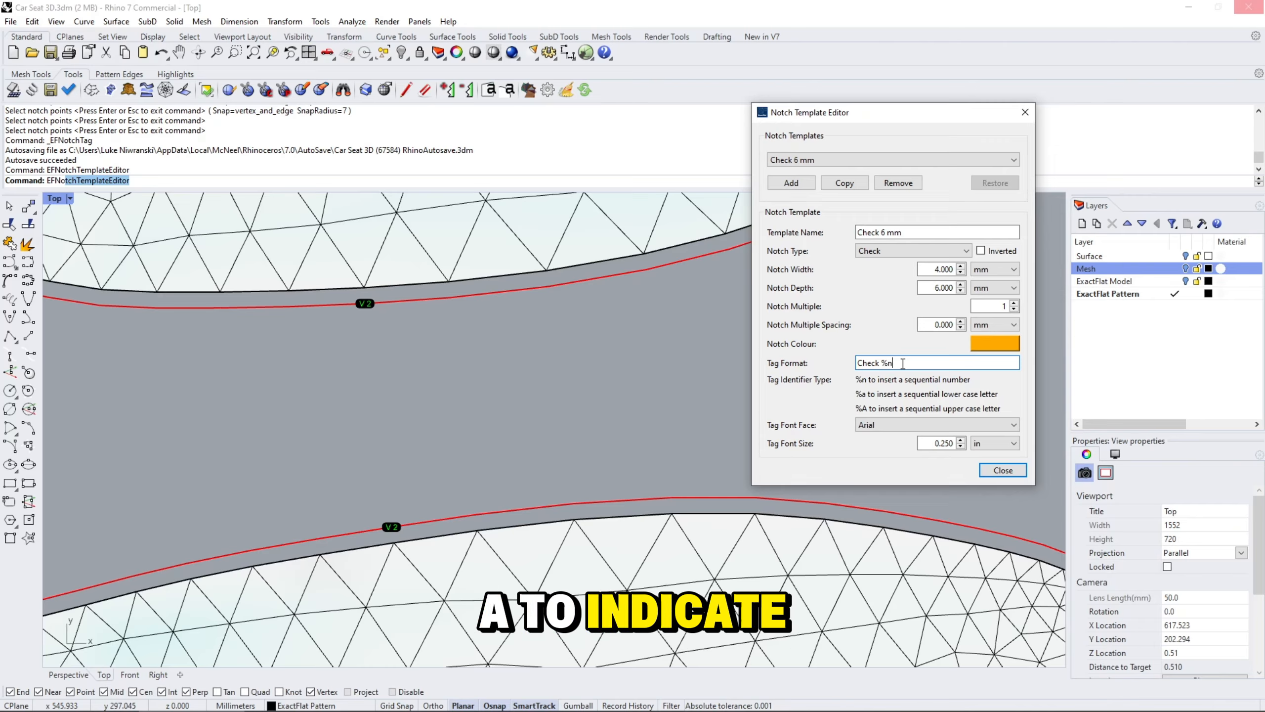
drag(900, 363, 889, 363)
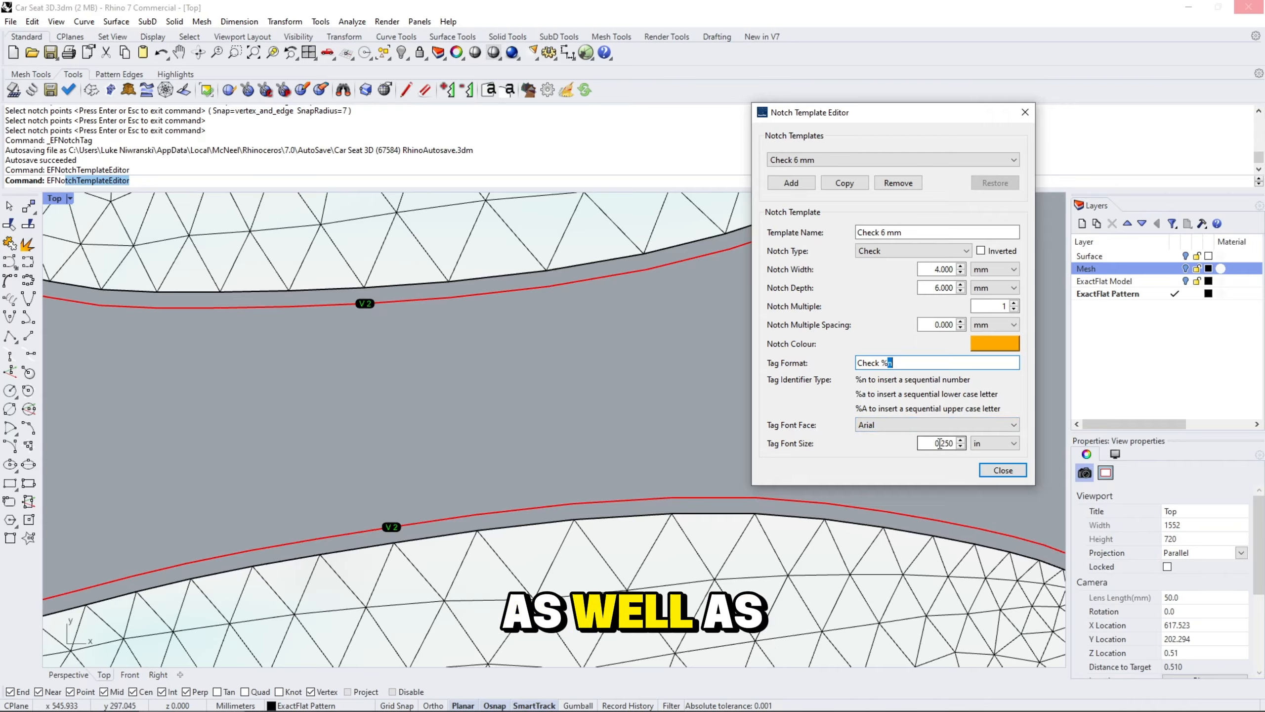
click(1026, 117)
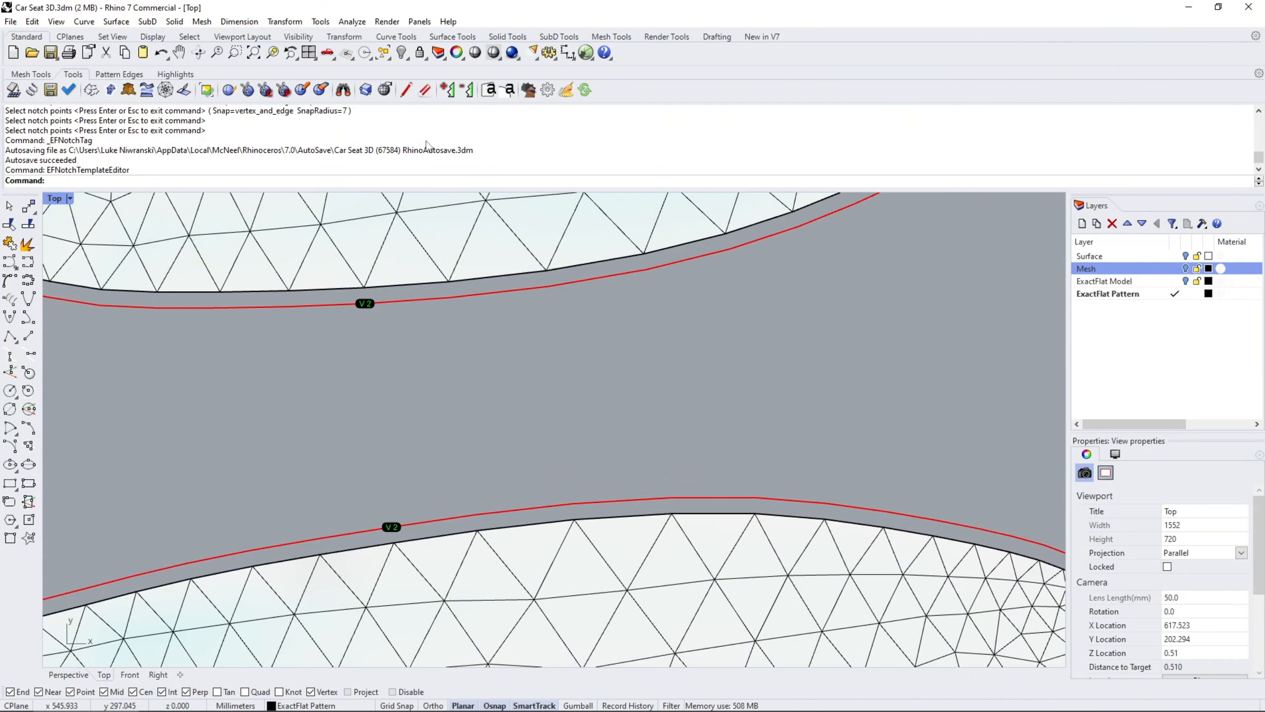
Reopen the Notch Manager, expand the notches of pieces 6 and 7, and examine the T 1 chain notches between pieces 2 and 6.
click(489, 91)
drag(543, 171, 719, 175)
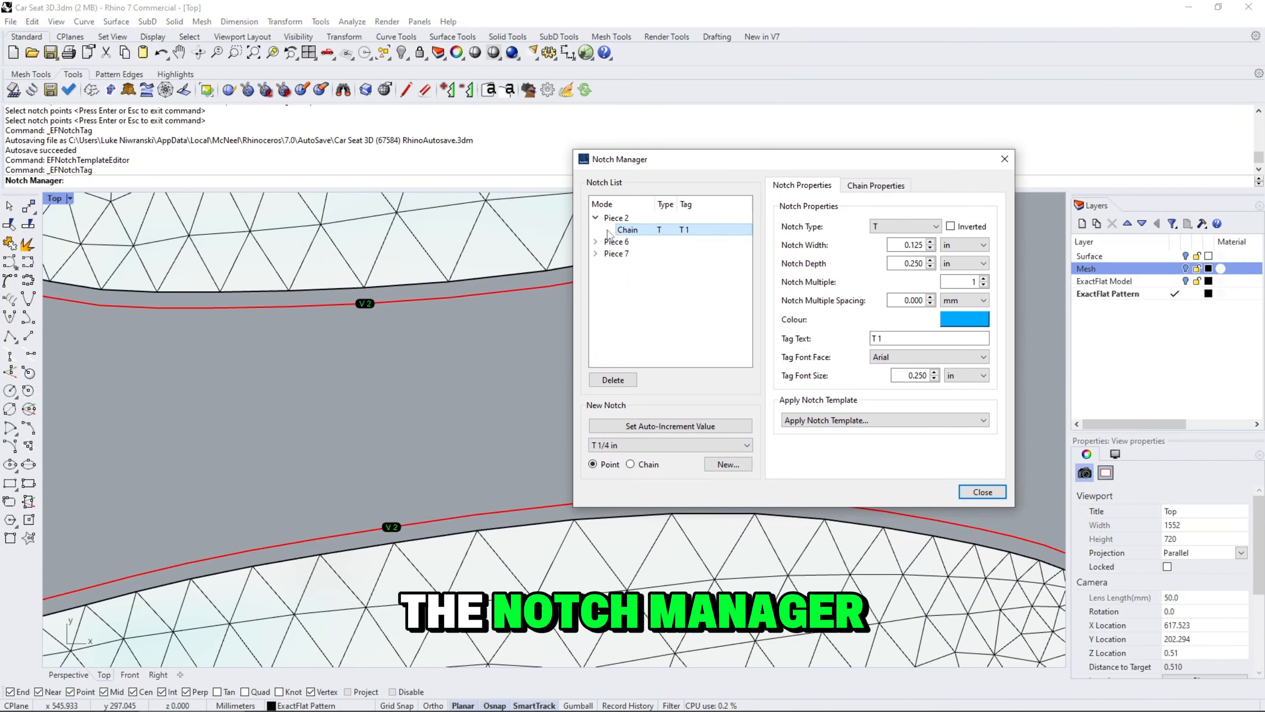
click(595, 241)
click(595, 277)
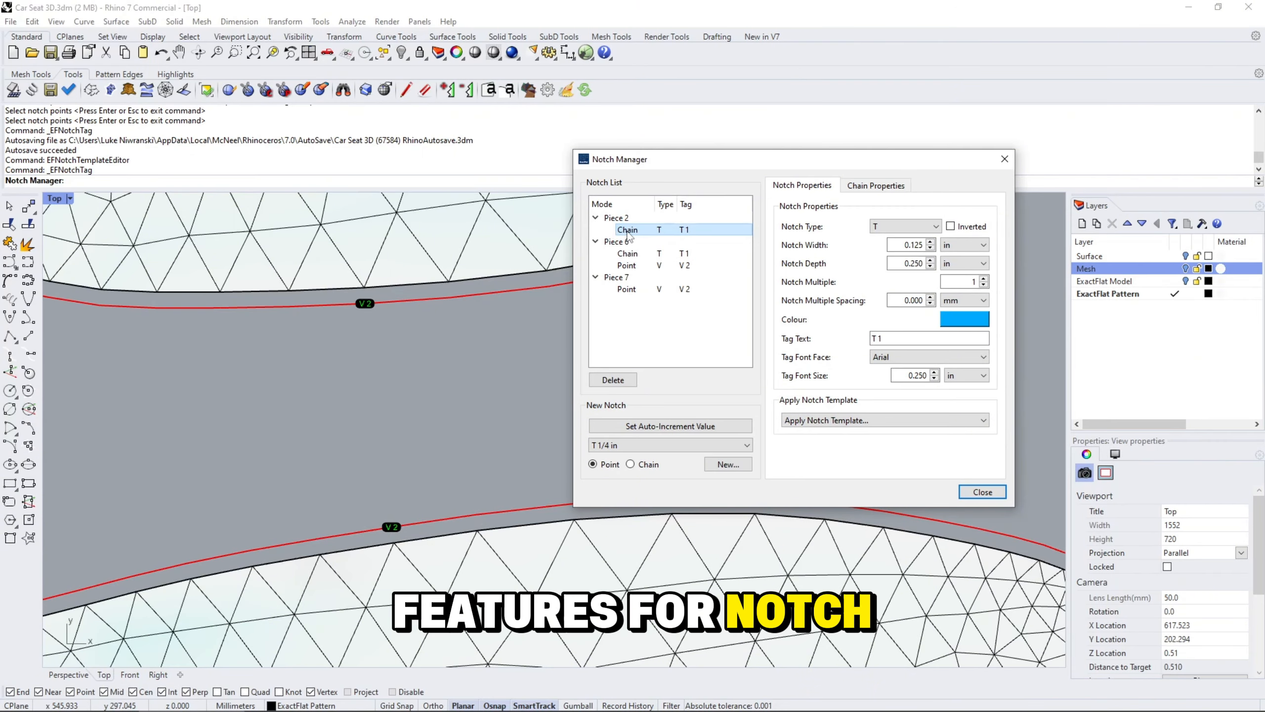
scroll(526, 319, down, 13)
right_drag(477, 489, 348, 403)
scroll(349, 403, up, 6)
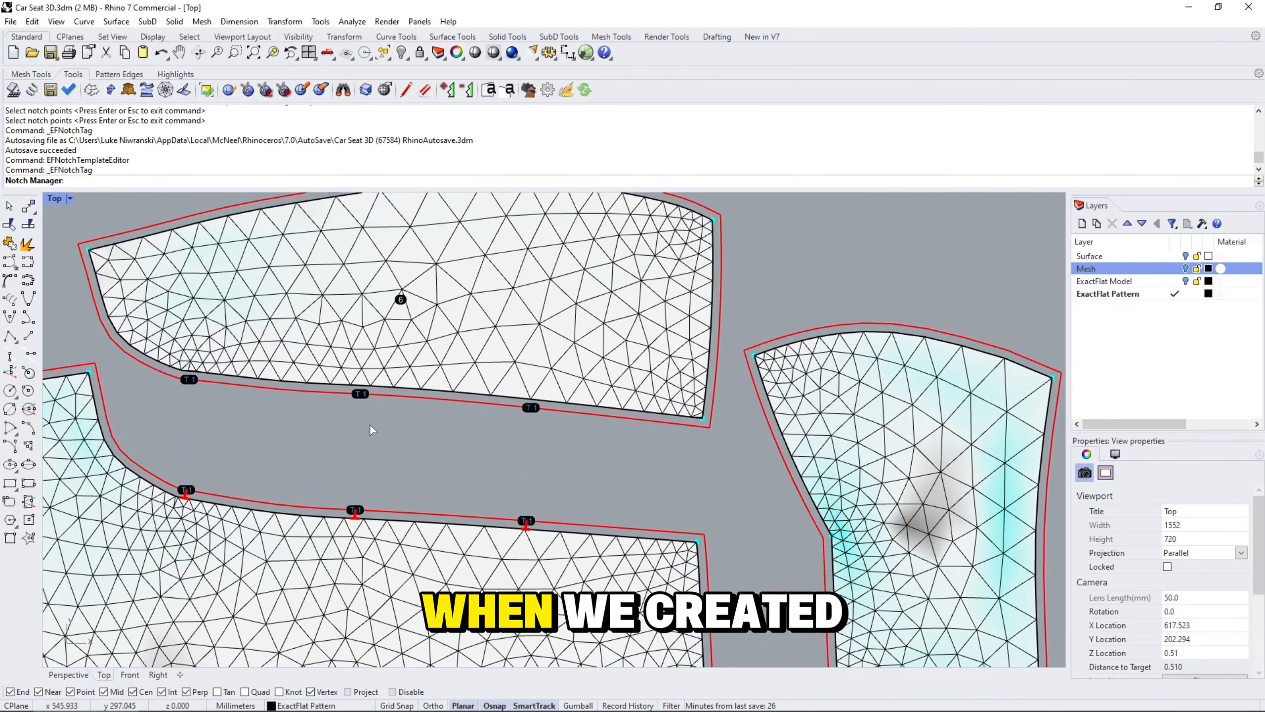
right_drag(406, 451, 444, 421)
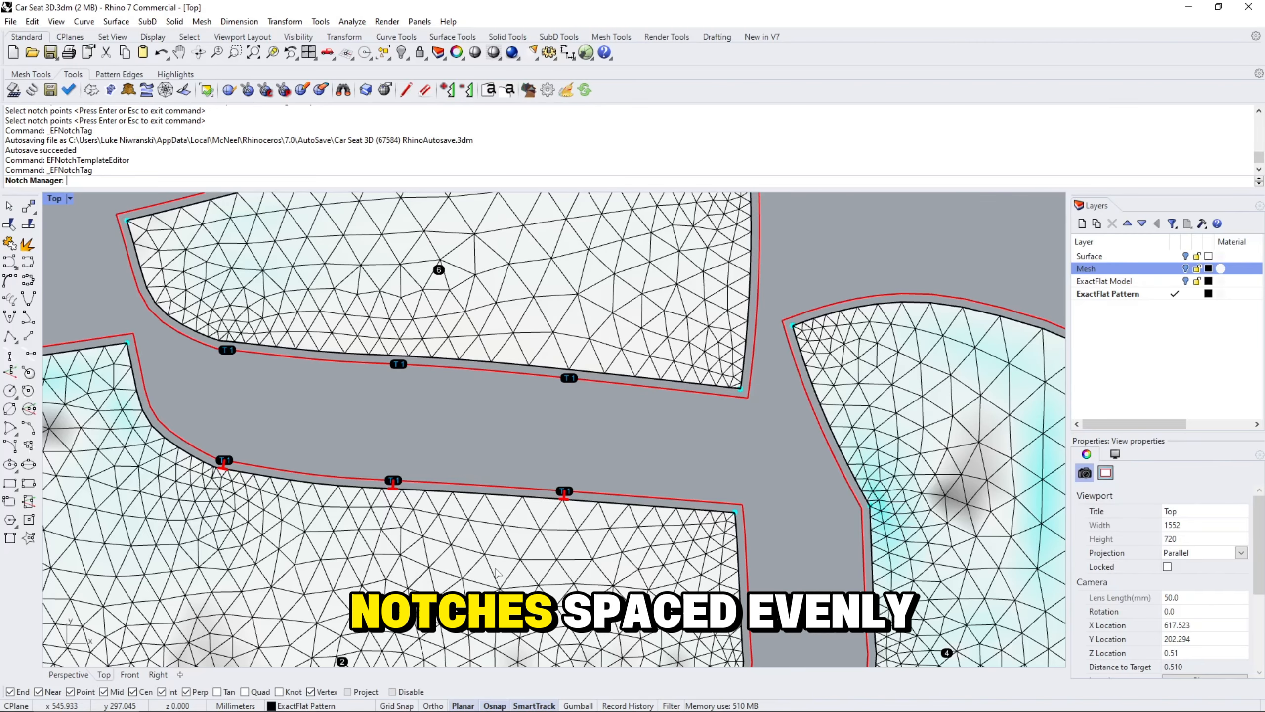
click(346, 709)
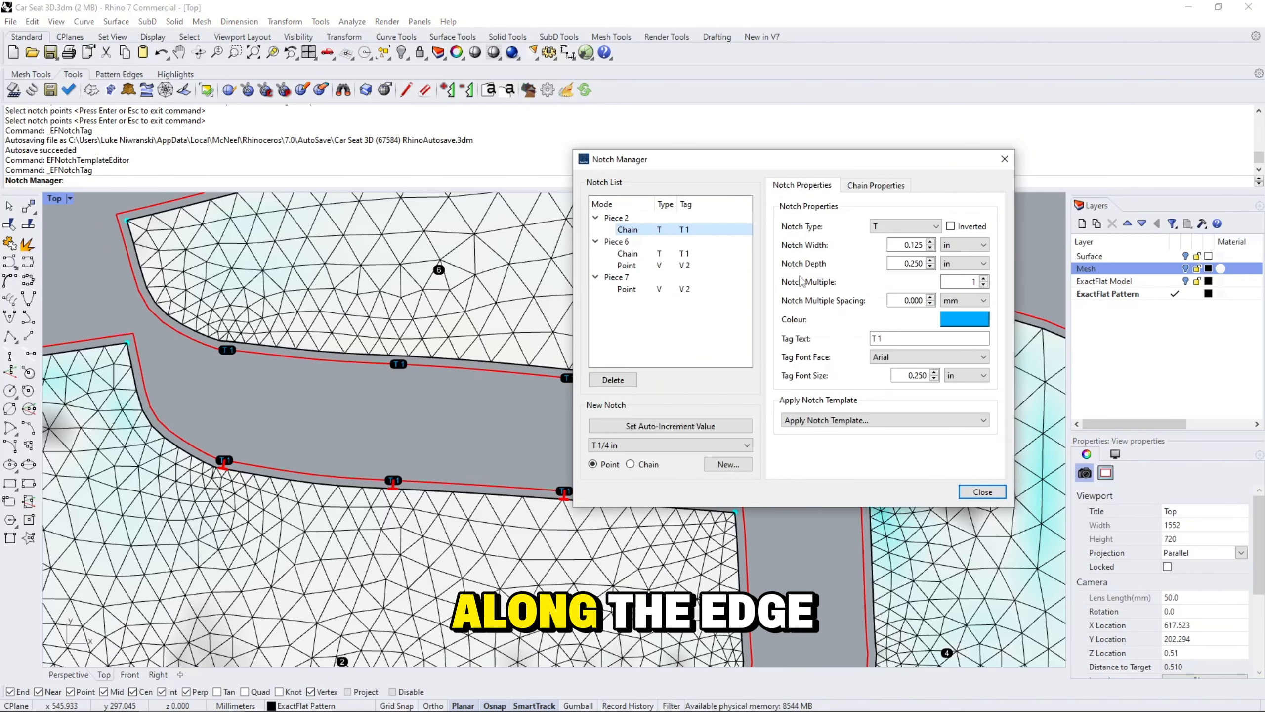
Show the chain properties of piece 2's T 1 notch chain and place a notch on the edge start.
click(873, 188)
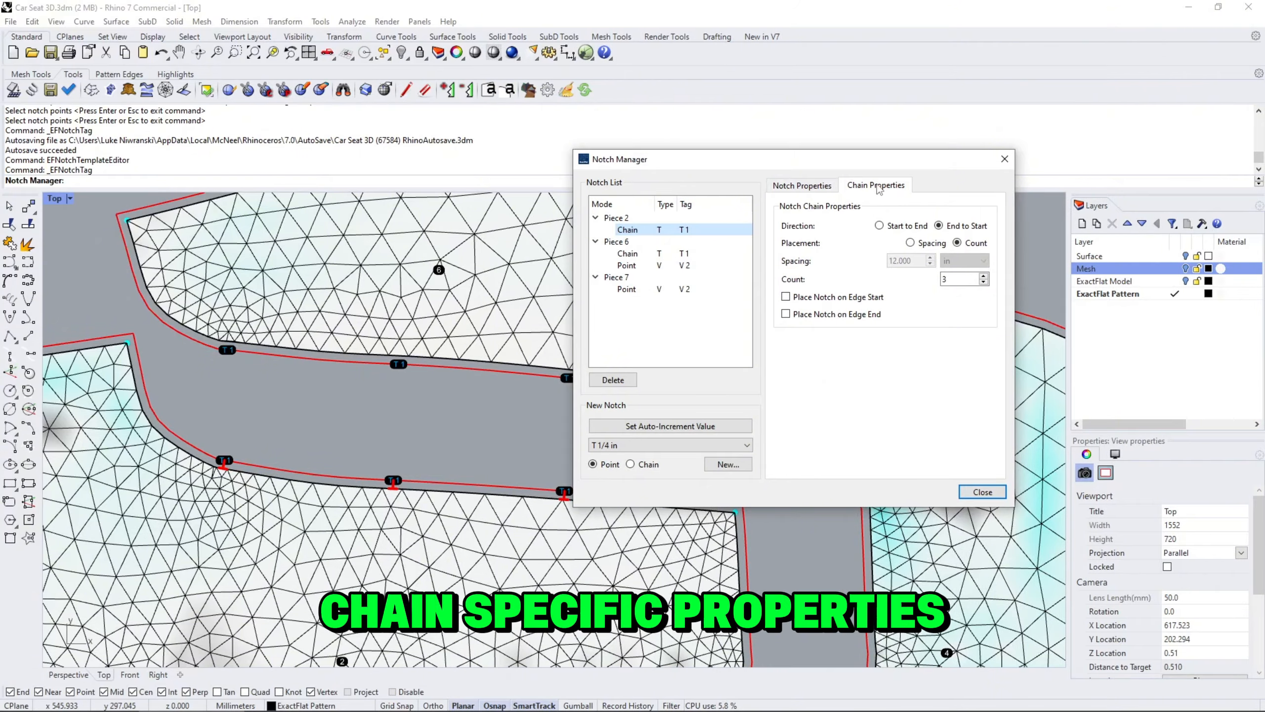
drag(921, 166, 1140, 185)
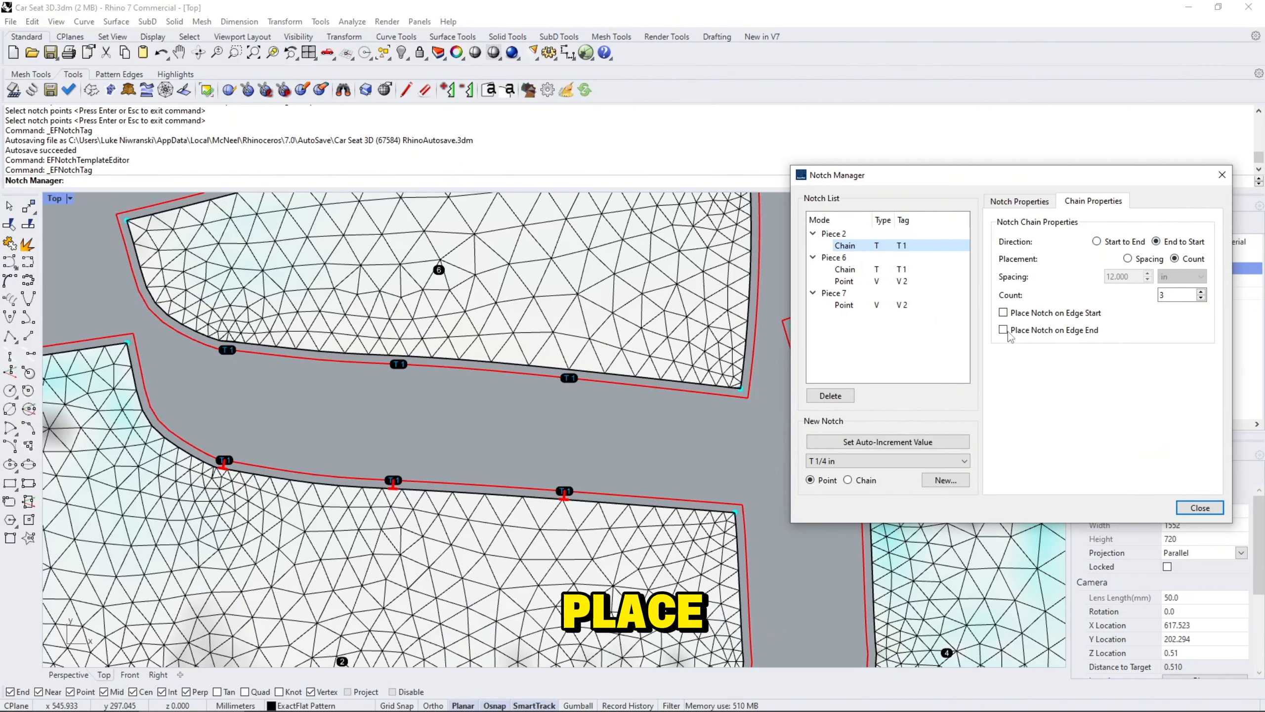
click(1003, 313)
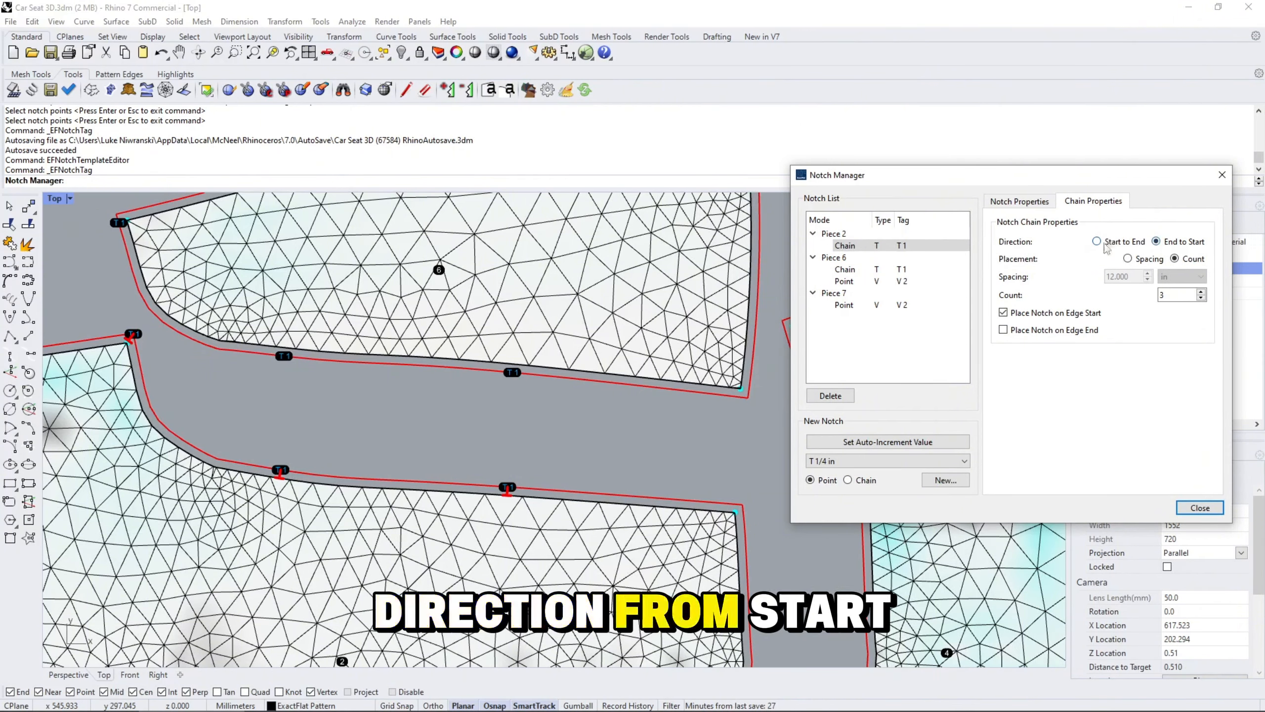
Try the Start to End direction on piece 2's T 1 chain, and return it to End to Start.
click(1107, 247)
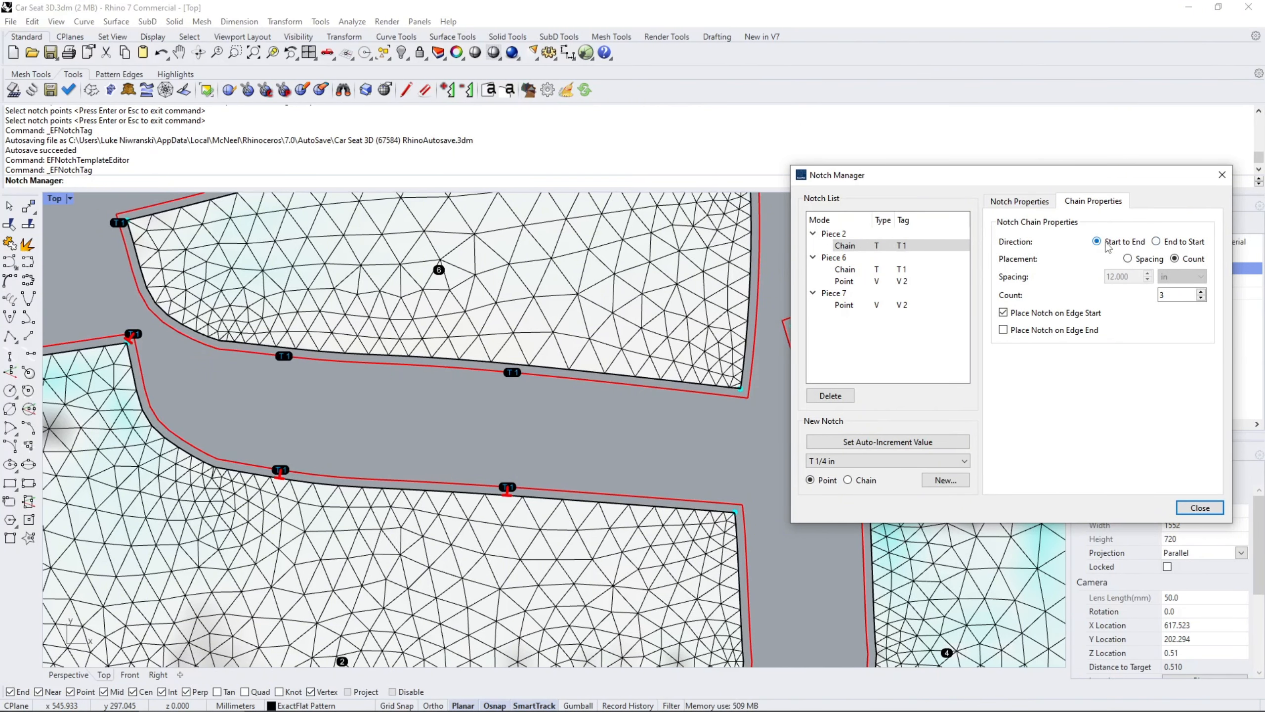
click(1161, 244)
click(1165, 244)
Try placing the T 1 chain's notches on the edge end only and on both edge start and edge end.
click(1024, 315)
click(1005, 330)
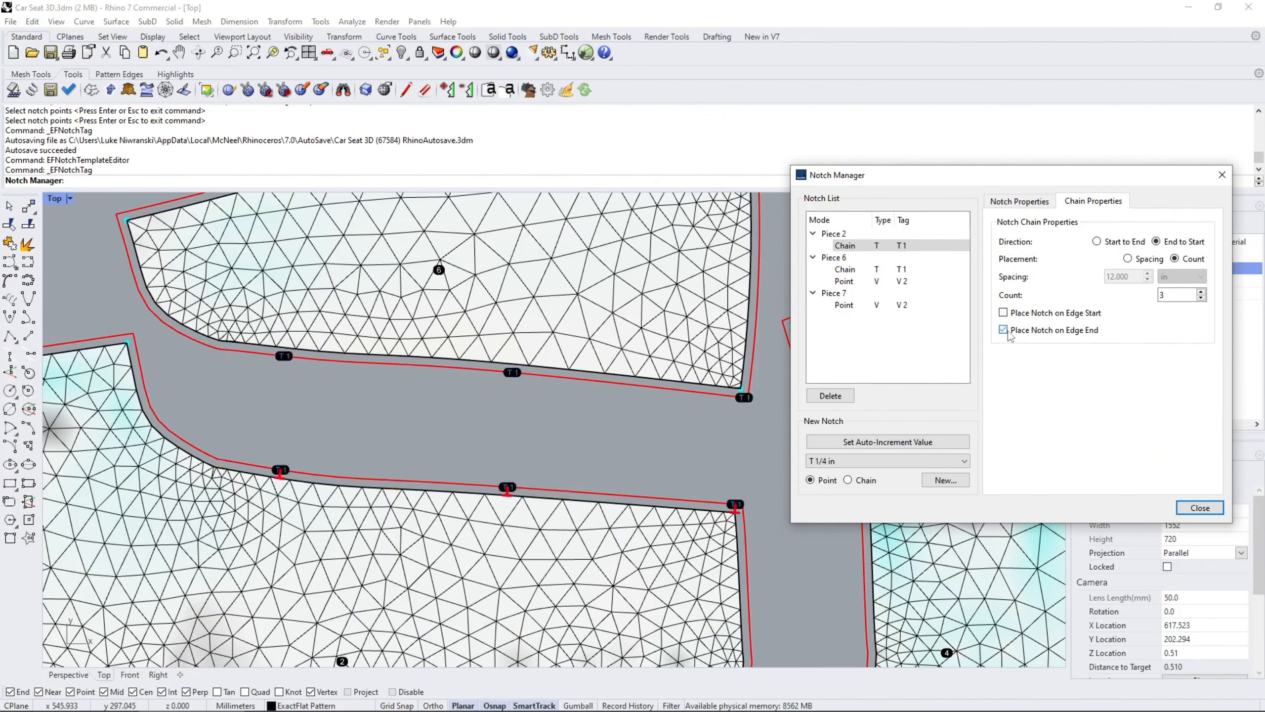
click(1005, 313)
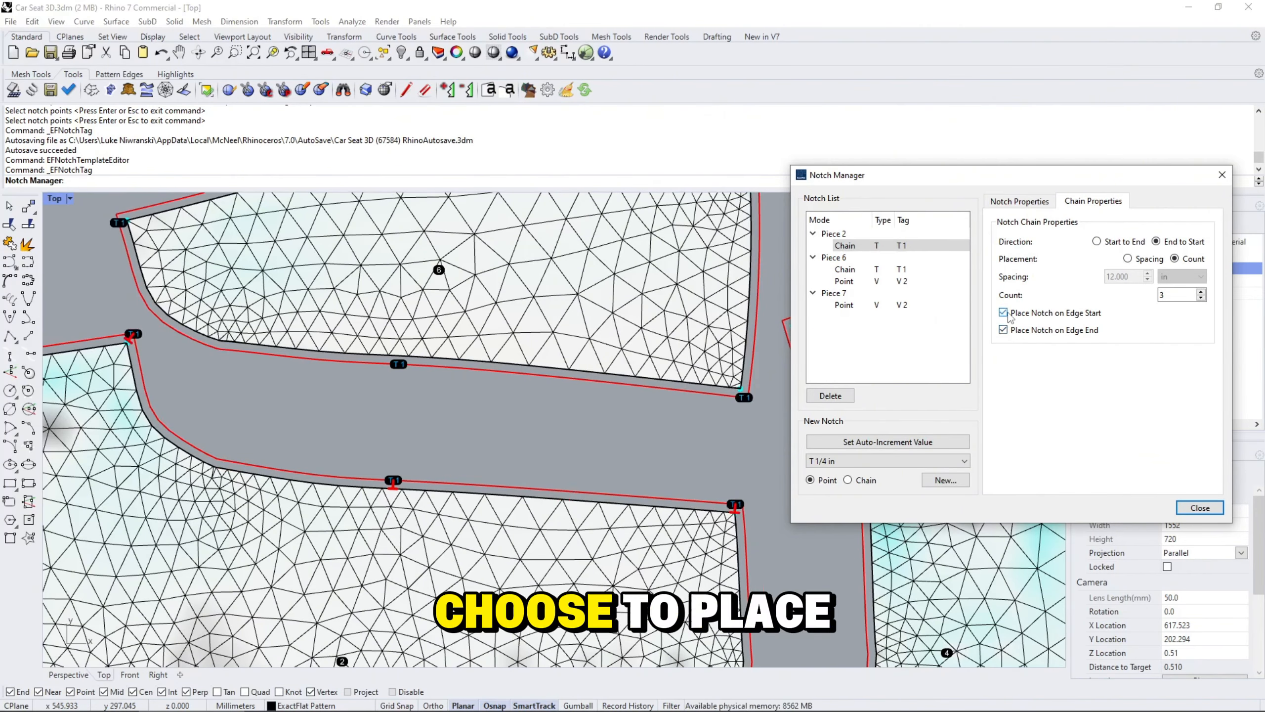
click(1014, 315)
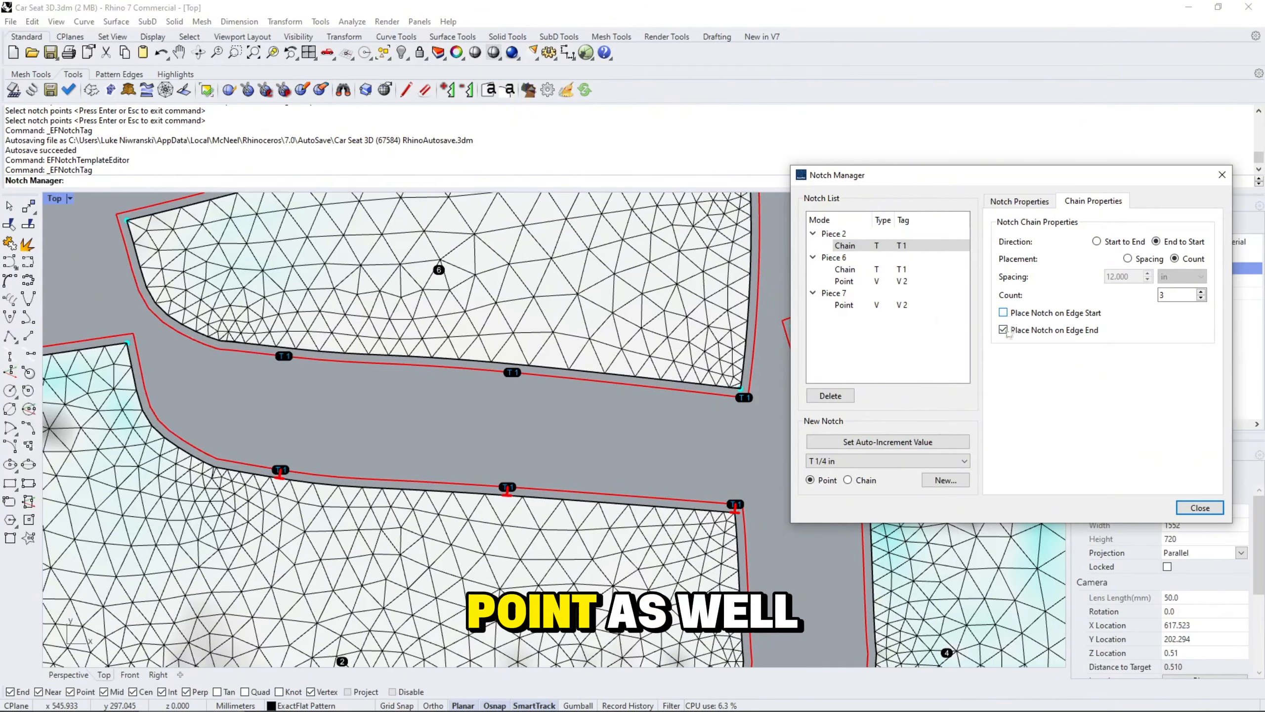
Remove the notch from the edge end of piece 2's T 1 chain and set its count to 10.
click(1004, 331)
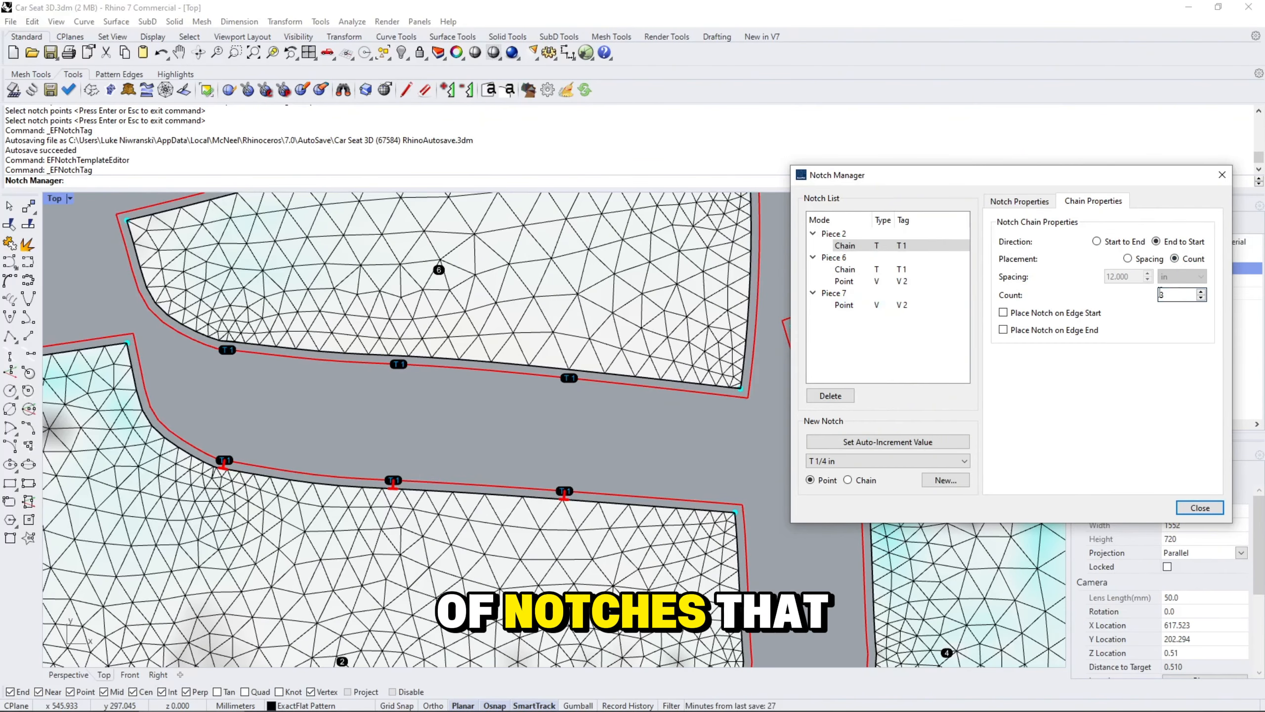
drag(1169, 295, 1132, 295)
text(10)
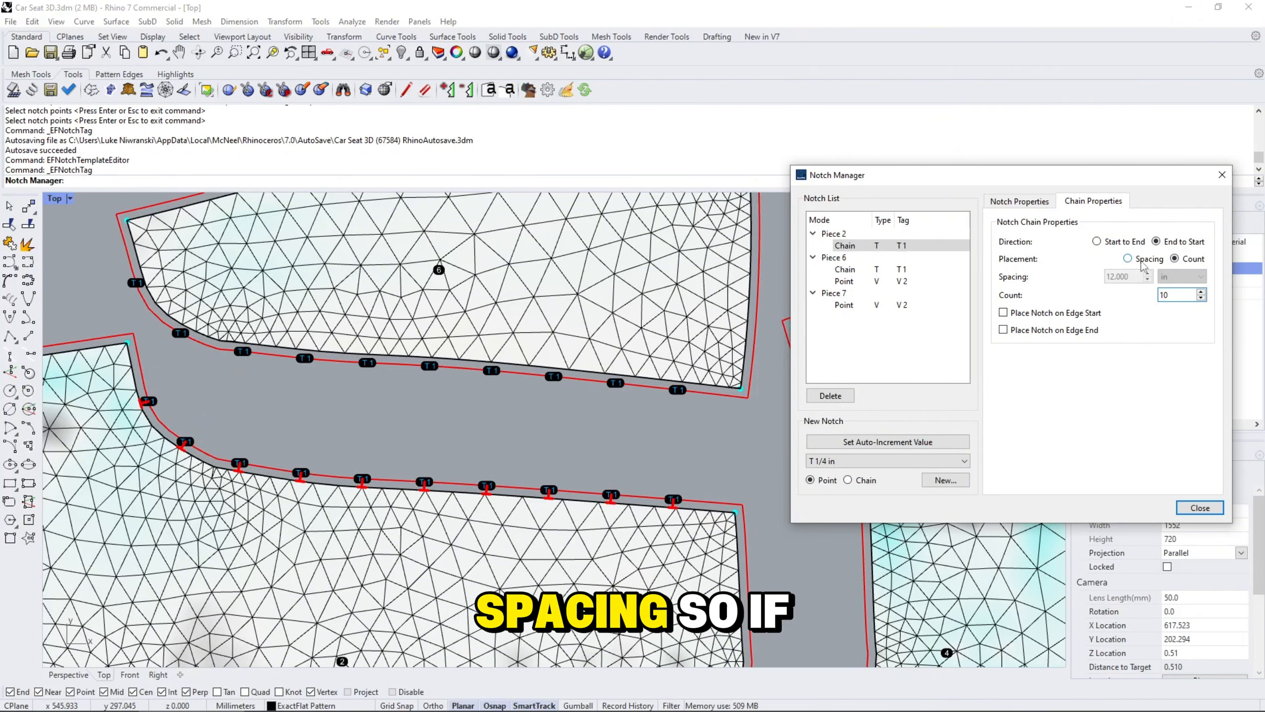
Place the T 1 chain's notches by spacing at 3 in, starting on the edge start, and close the Notch Manager.
click(1128, 259)
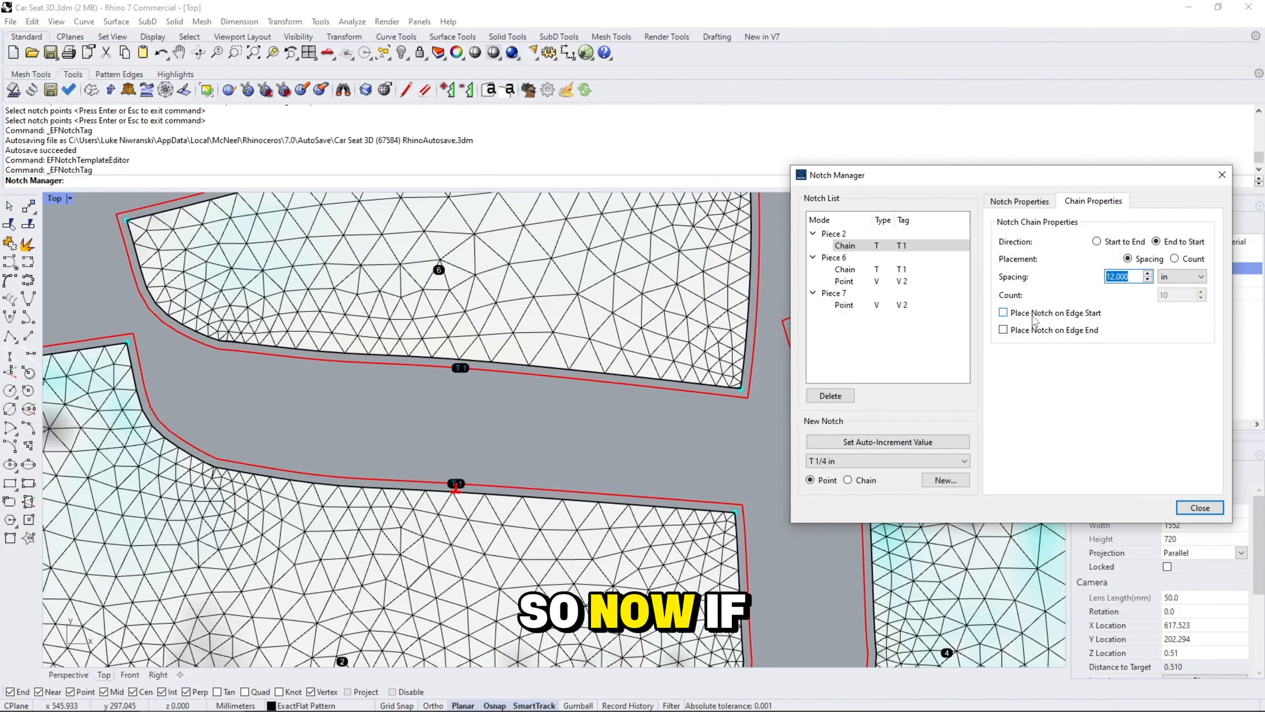
click(1033, 315)
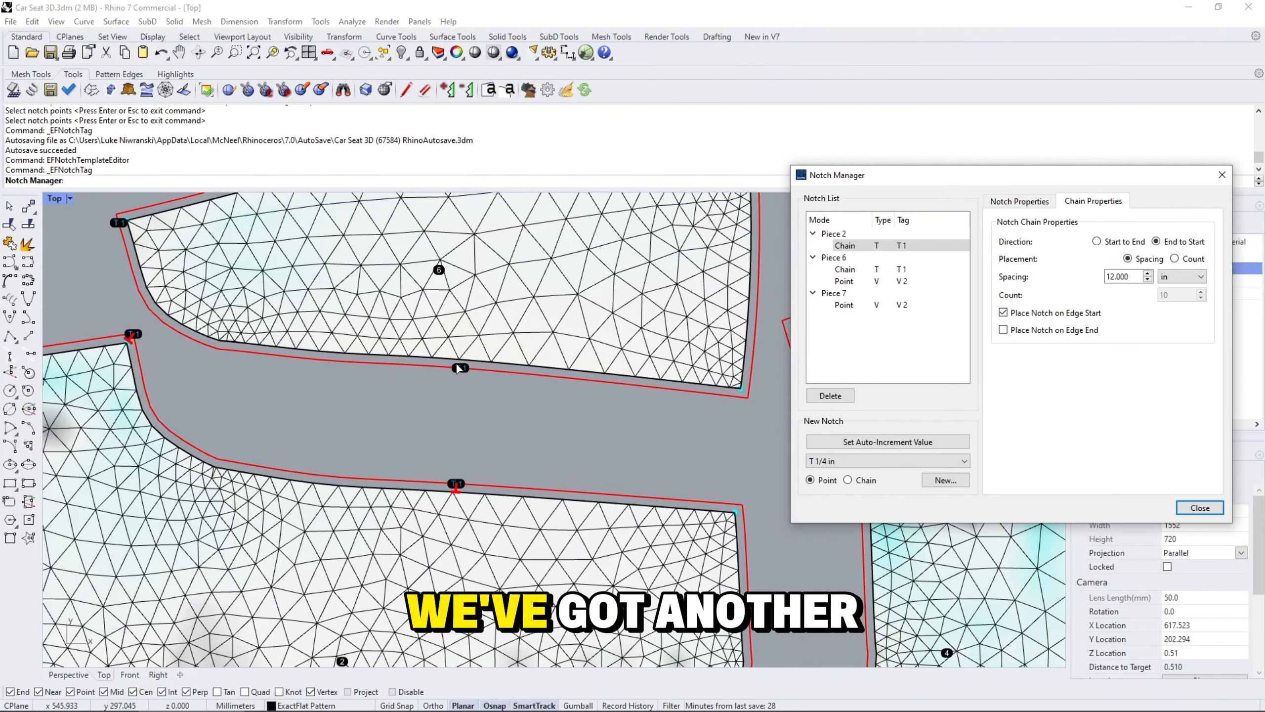
drag(1135, 278, 974, 327)
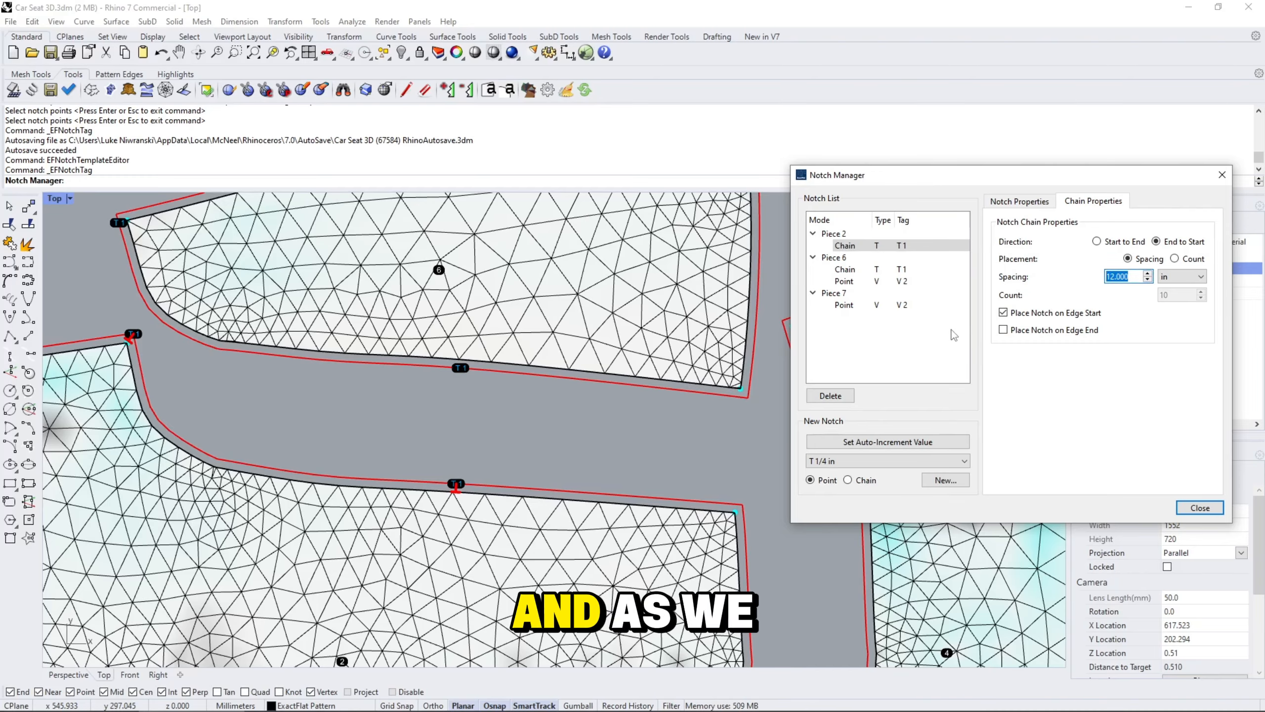
text(3)
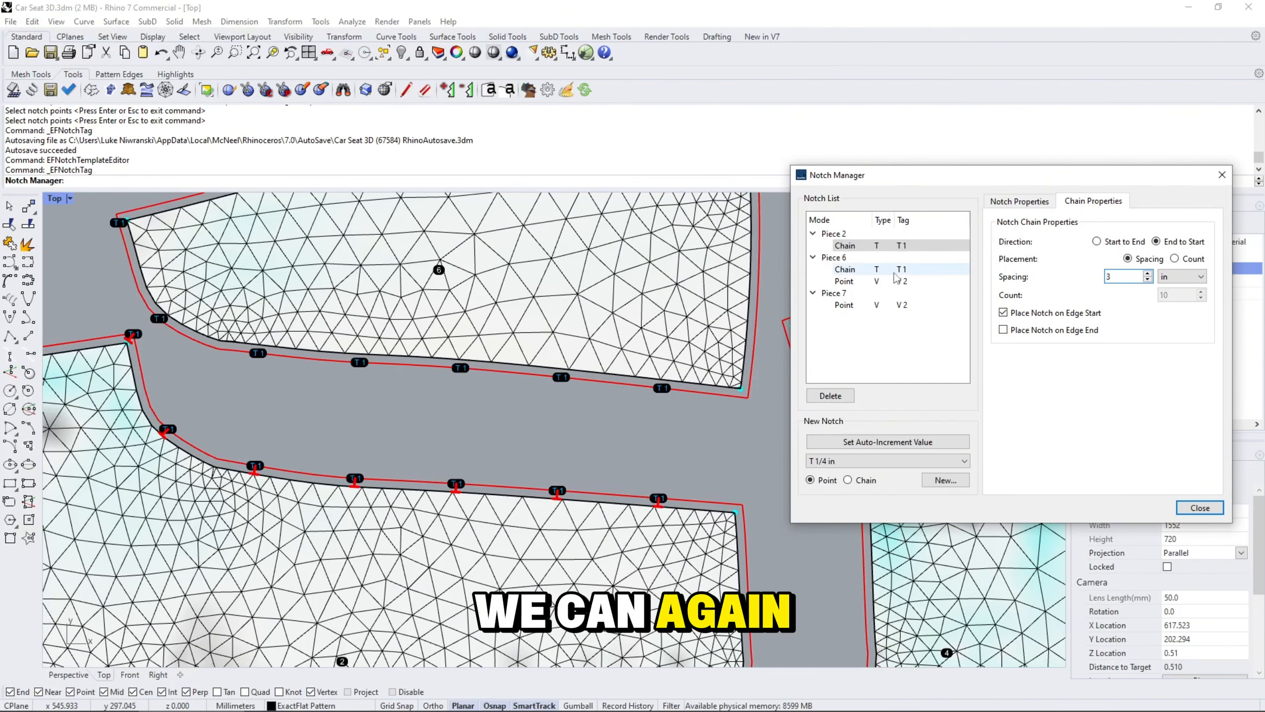
click(1097, 241)
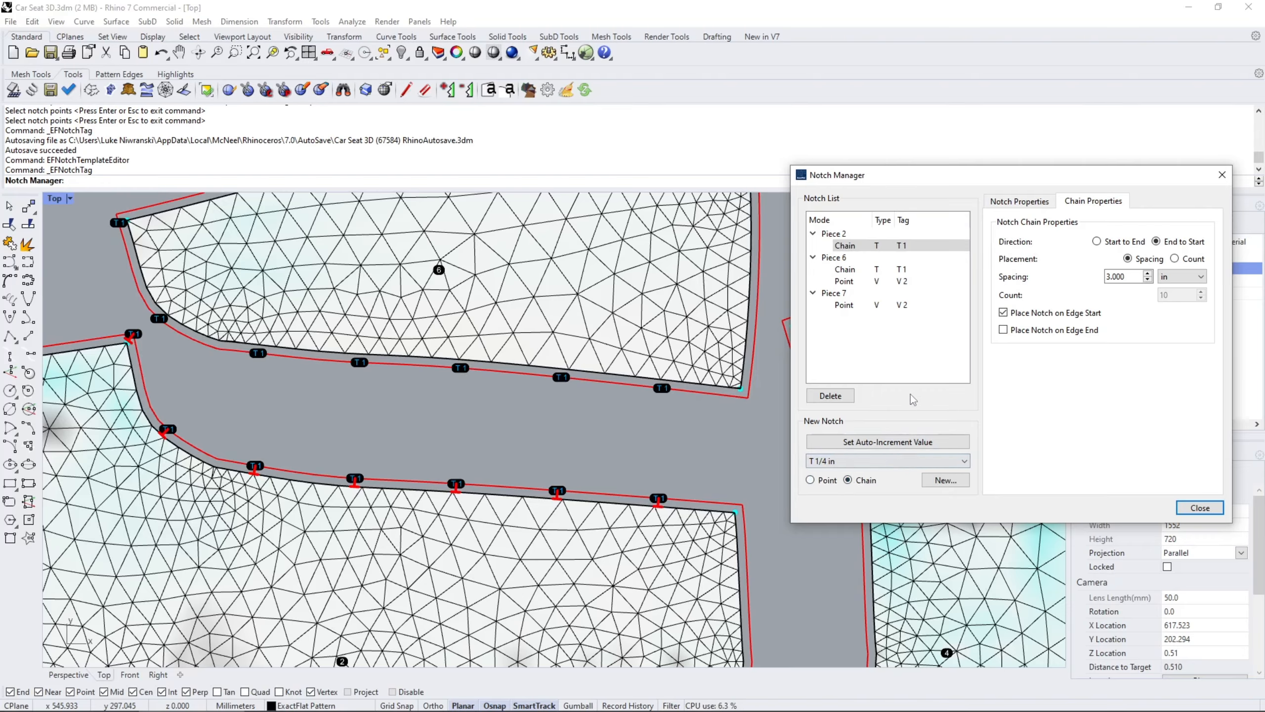
click(1200, 507)
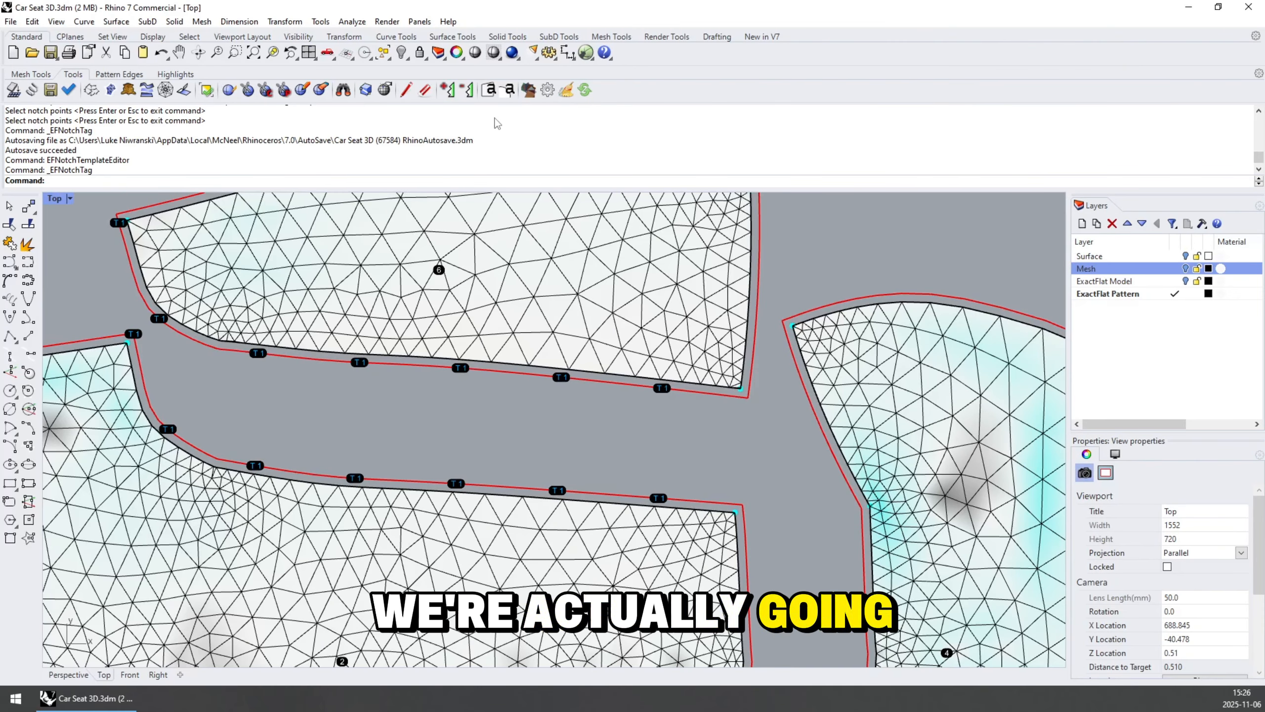
Reopen the Notch Manager and add a new notch chain with the U 6 mm template along piece 7's lower edge.
click(490, 90)
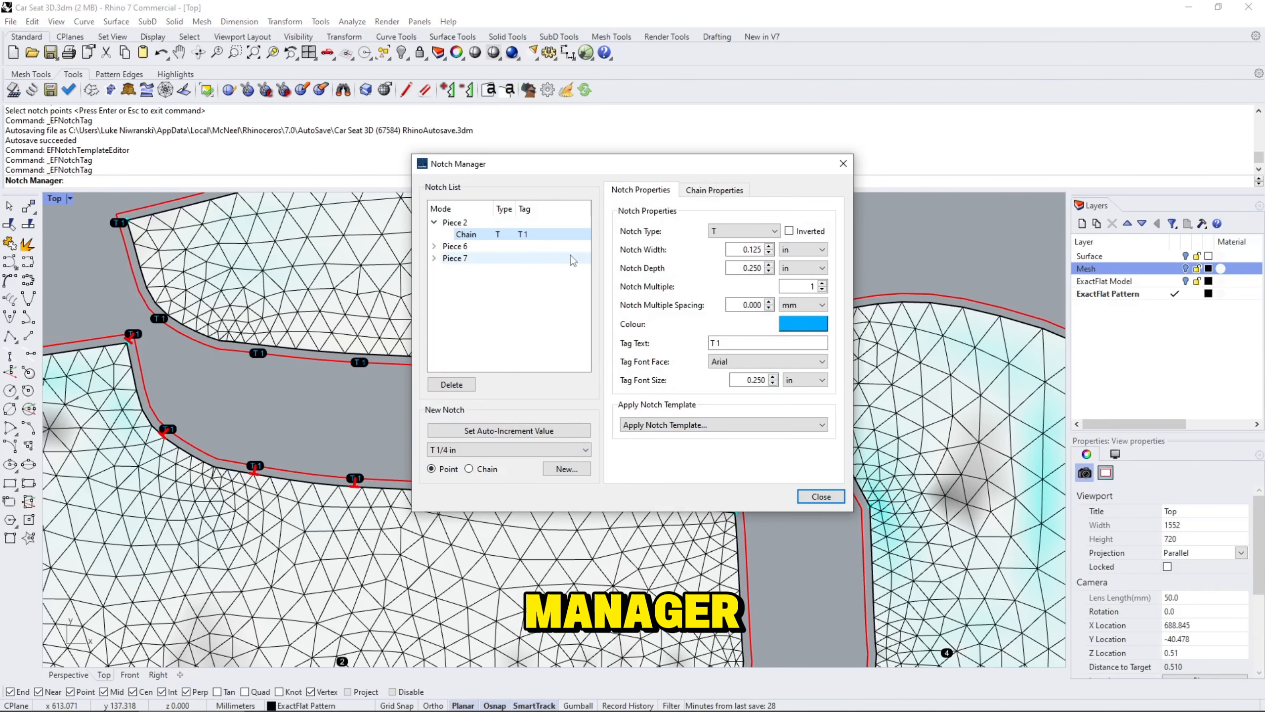
drag(595, 168, 976, 131)
click(850, 432)
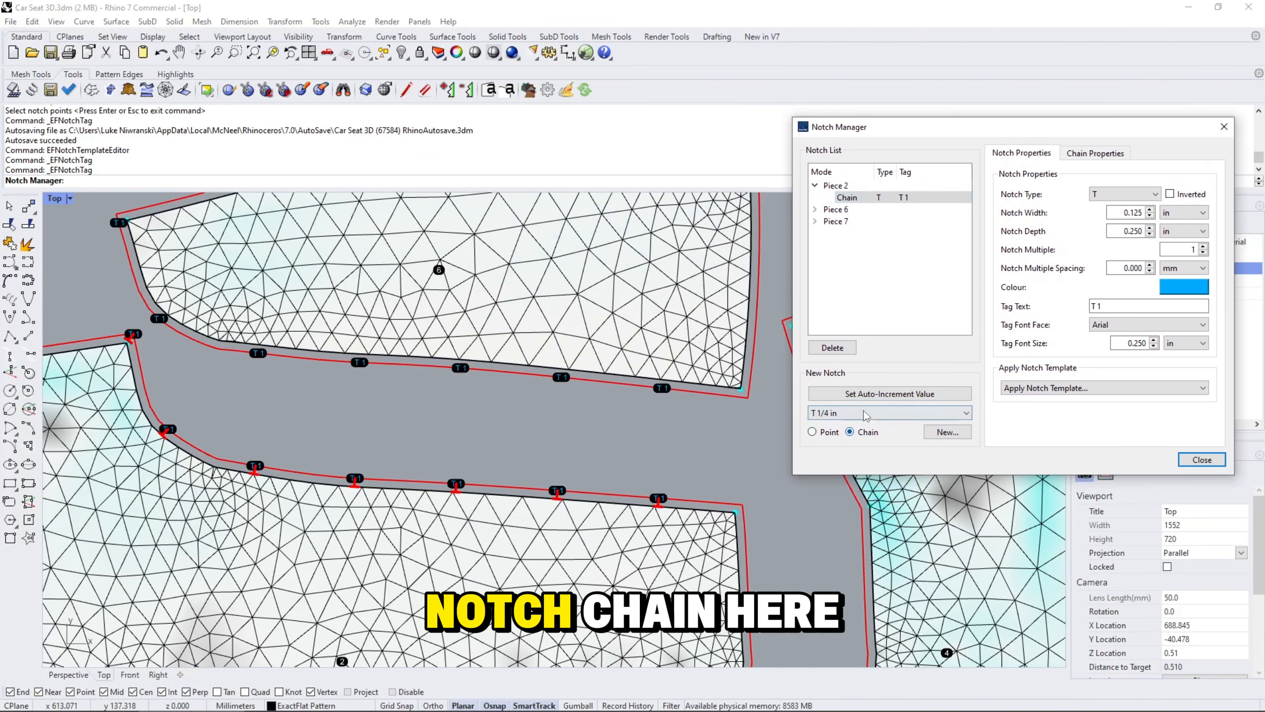
click(857, 413)
click(834, 485)
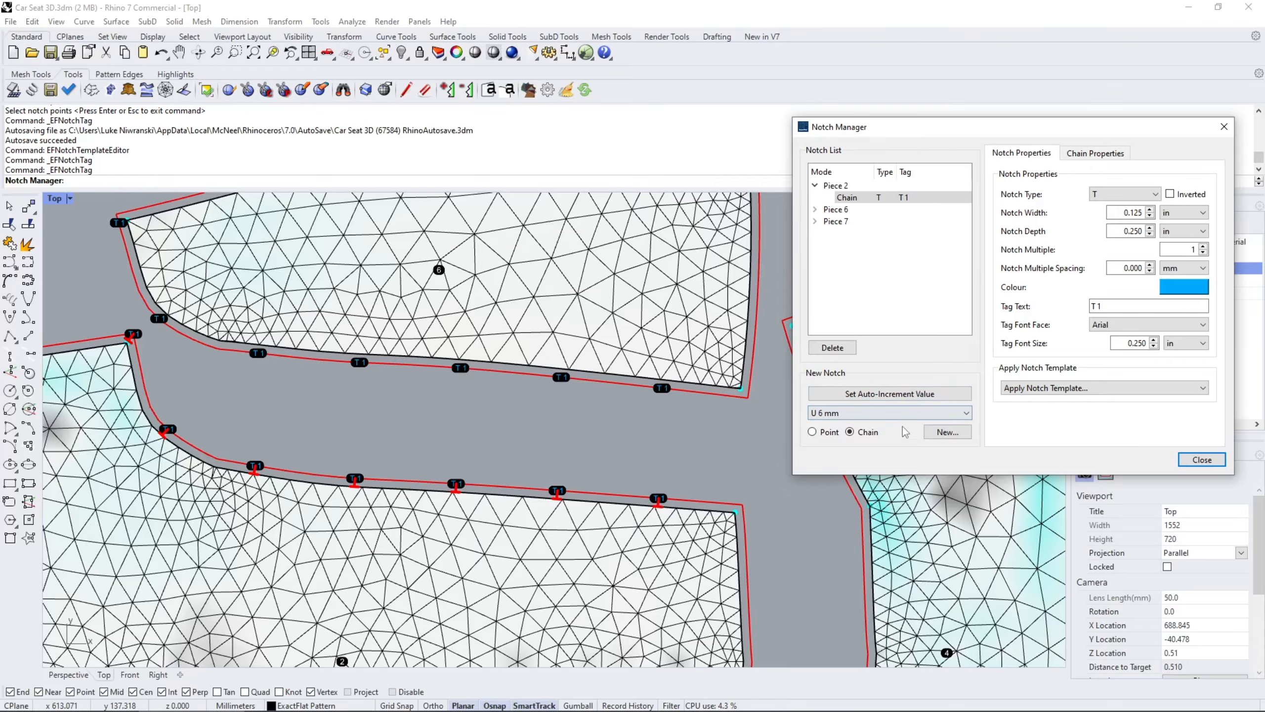
click(948, 431)
scroll(717, 519, down, 4)
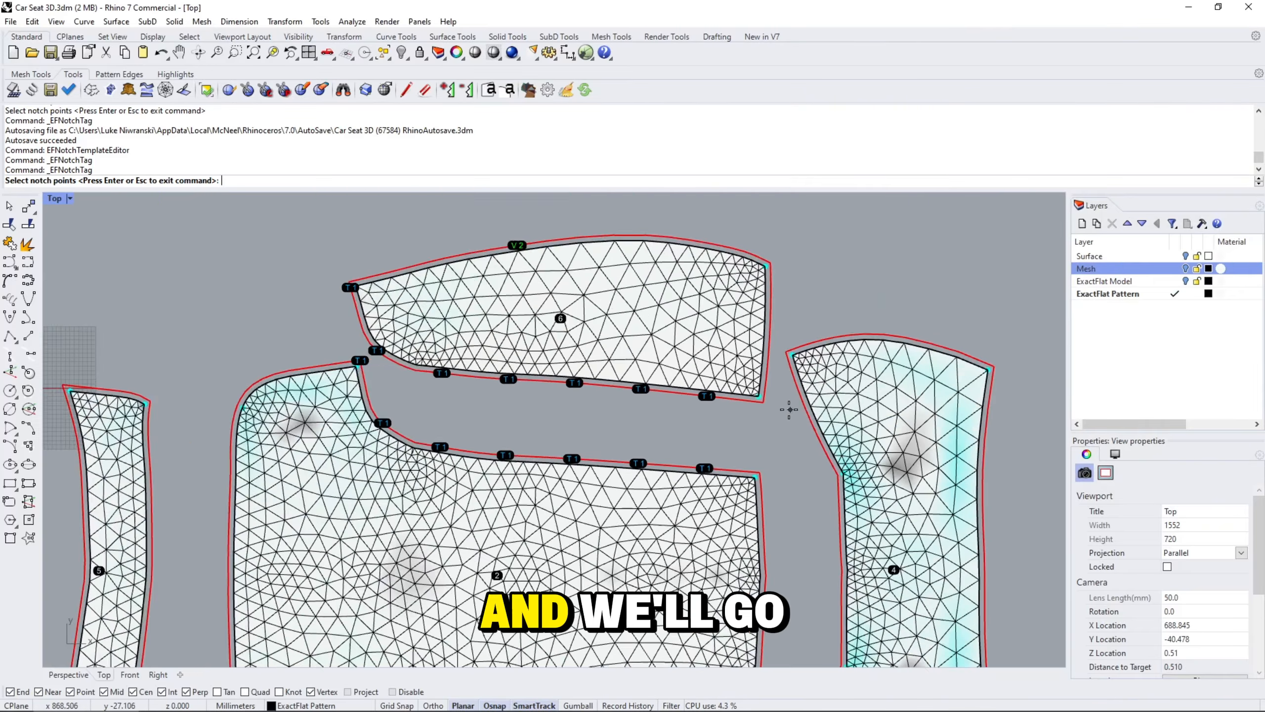
right_drag(692, 259, 688, 416)
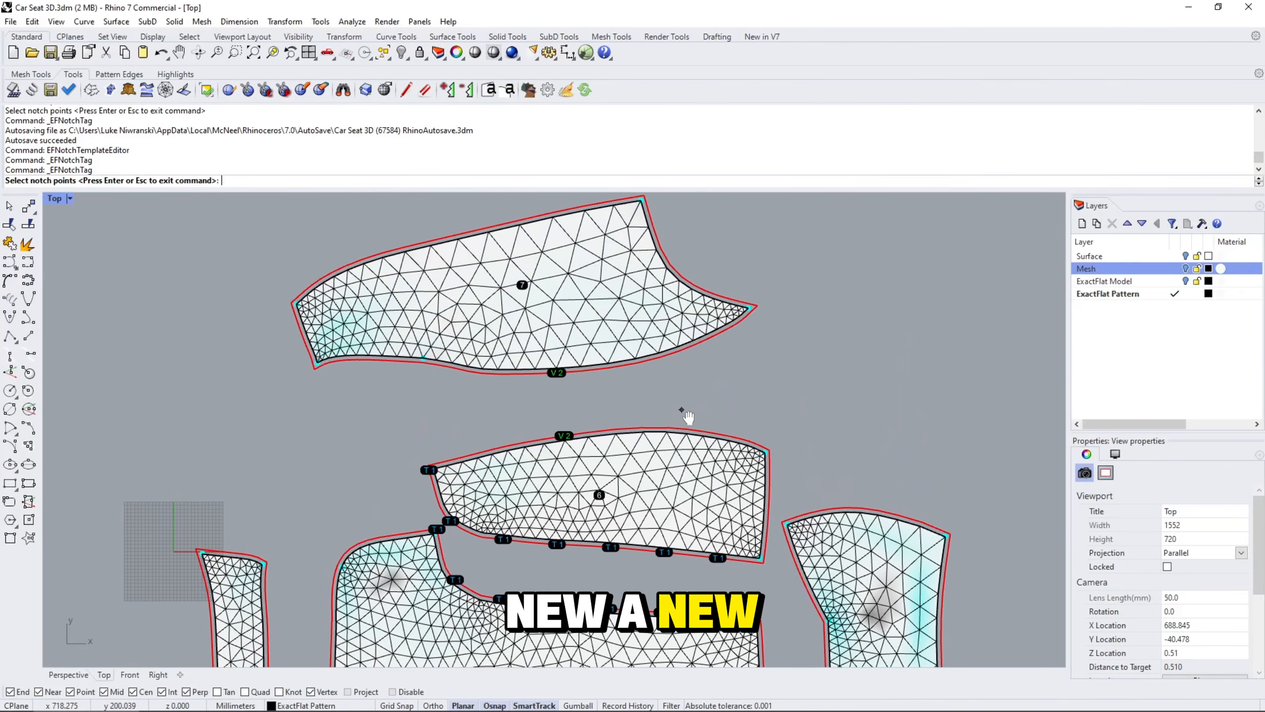
click(633, 365)
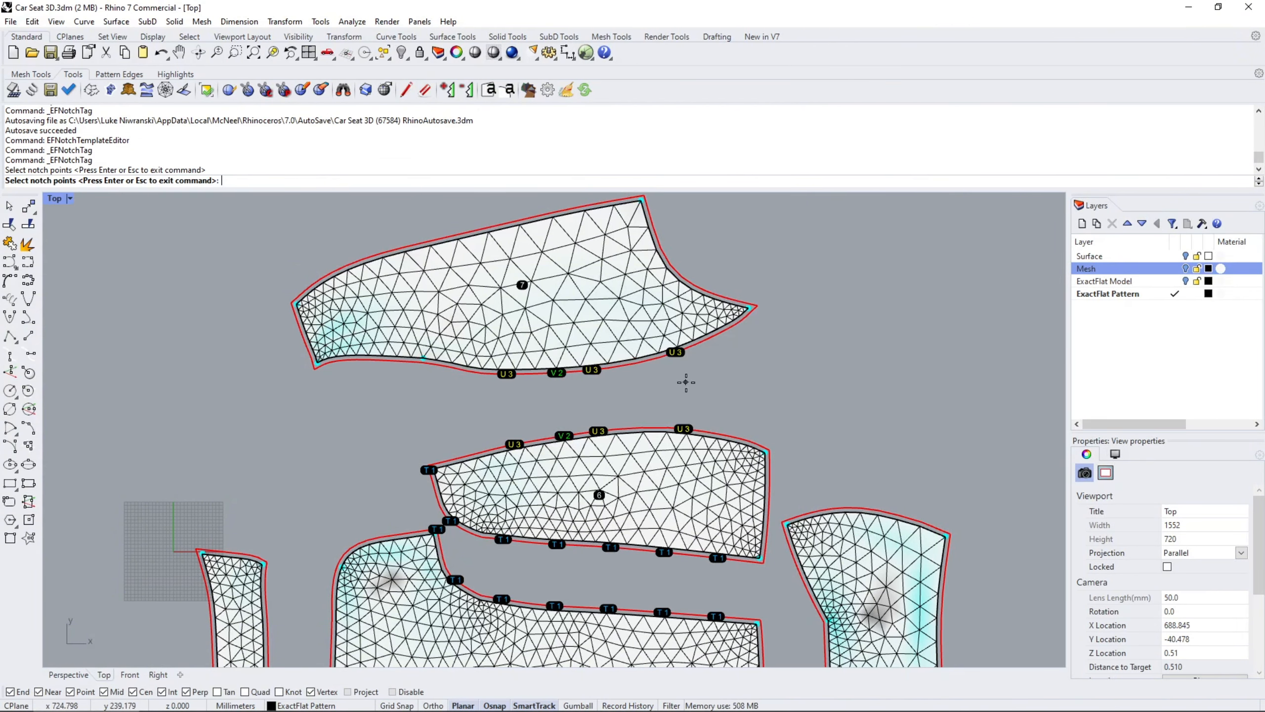
key(Return)
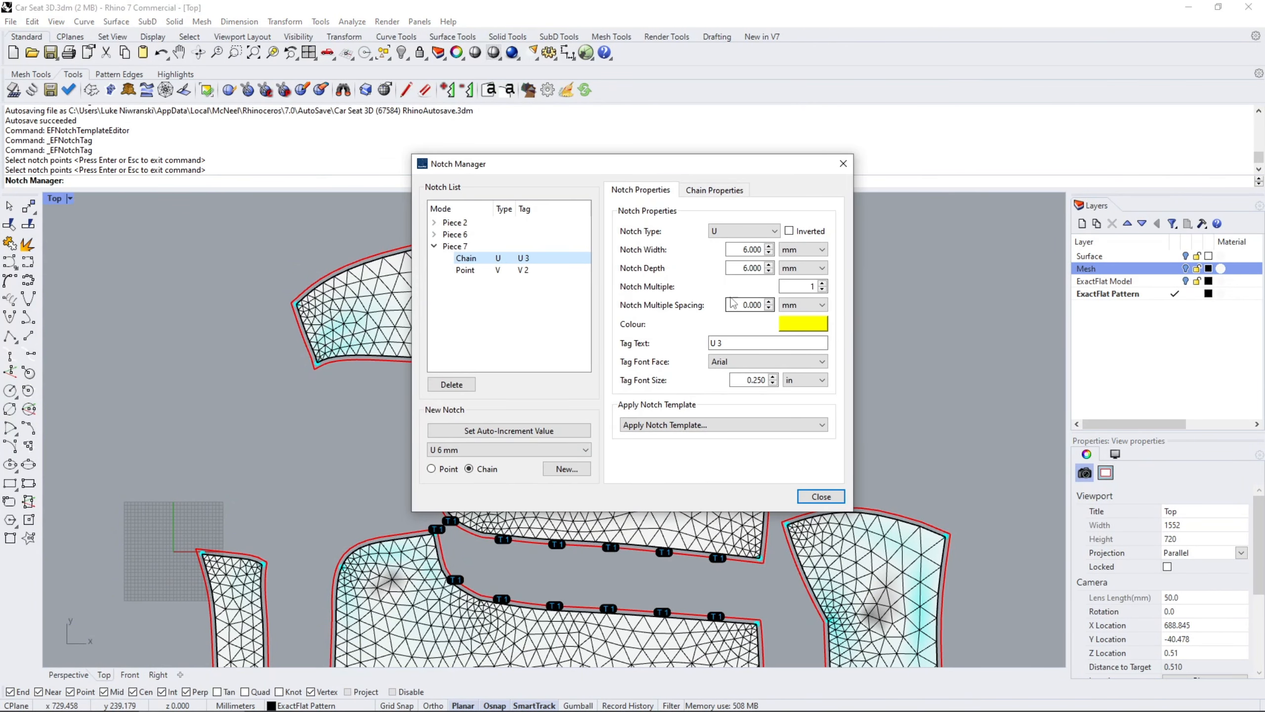
Invert the U 3 chain notches on piece 7 and select the matching U 3 chain under piece 6.
click(788, 231)
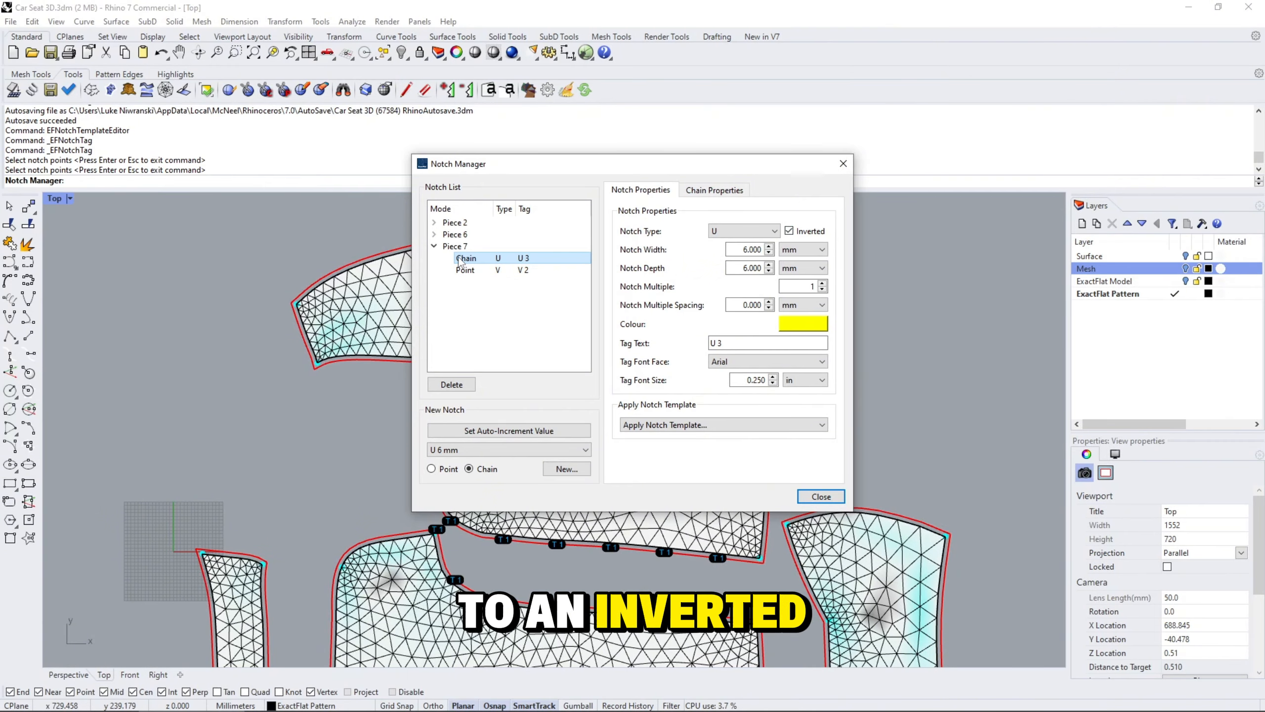
drag(556, 172, 898, 196)
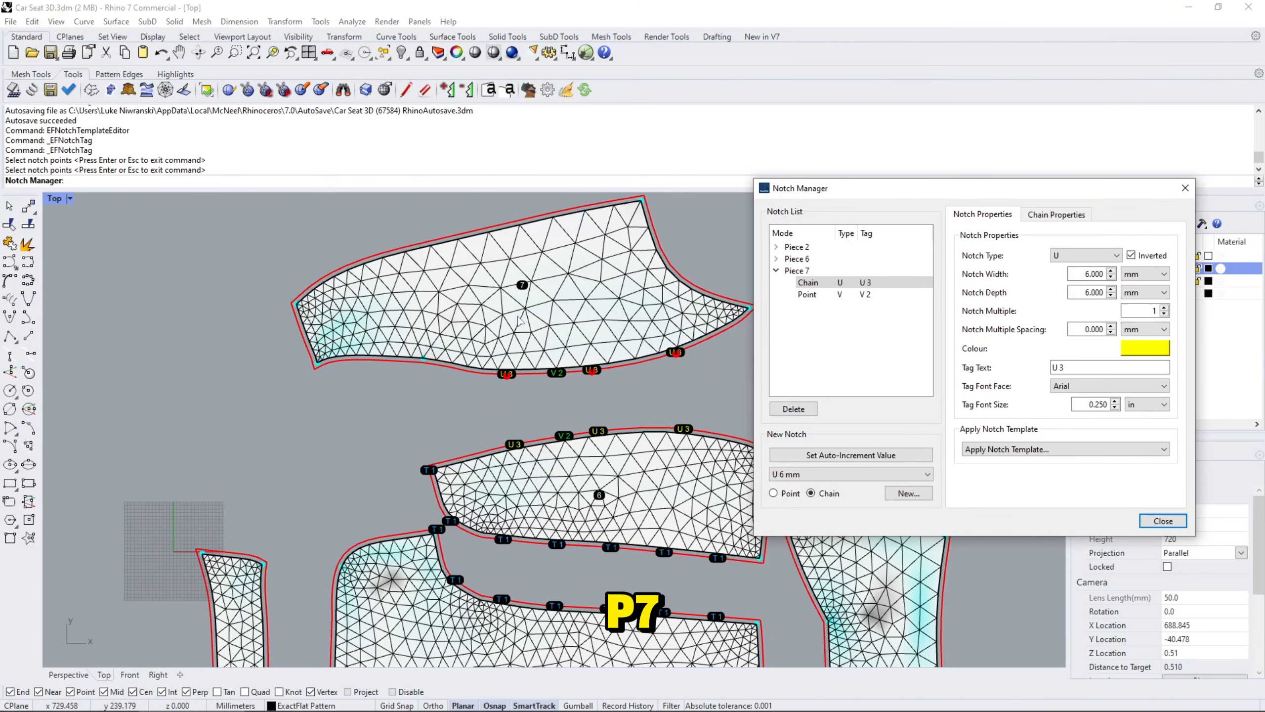
click(776, 258)
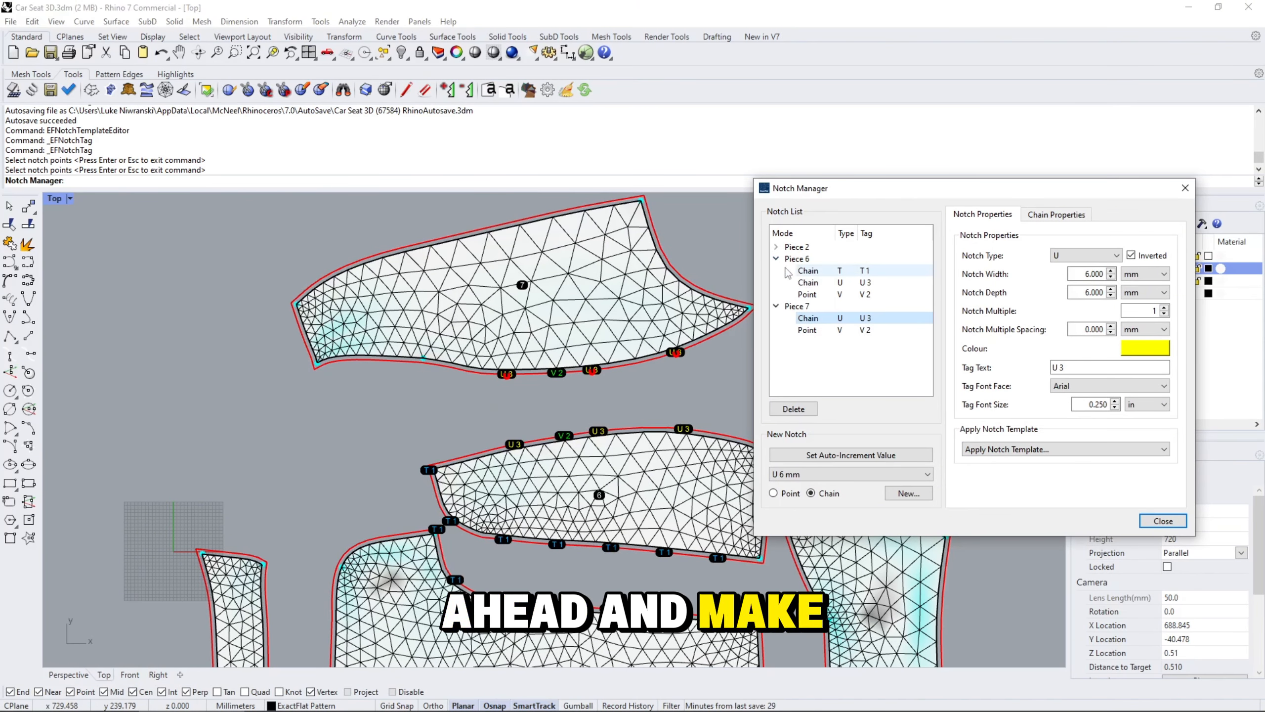
click(826, 282)
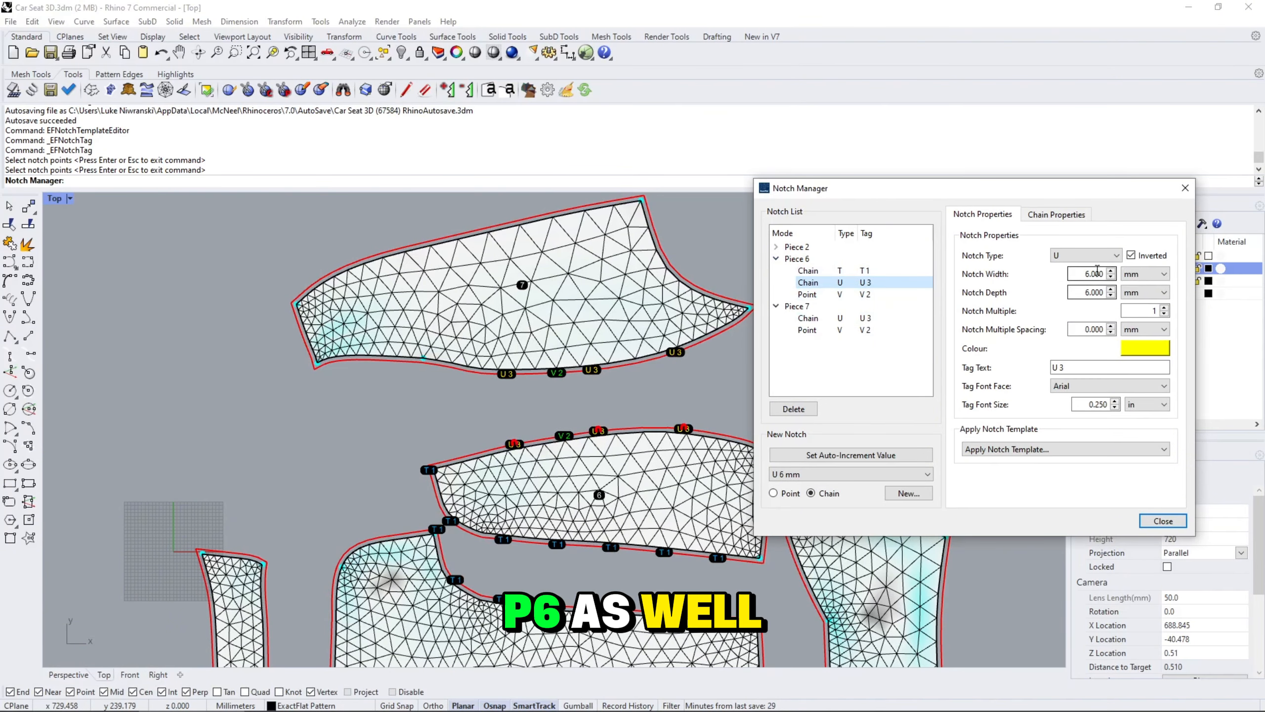
Compare the notch properties of piece 6's V 2 point and the U 3 chains of pieces 6 and 7, and close the Notch Manager.
click(839, 295)
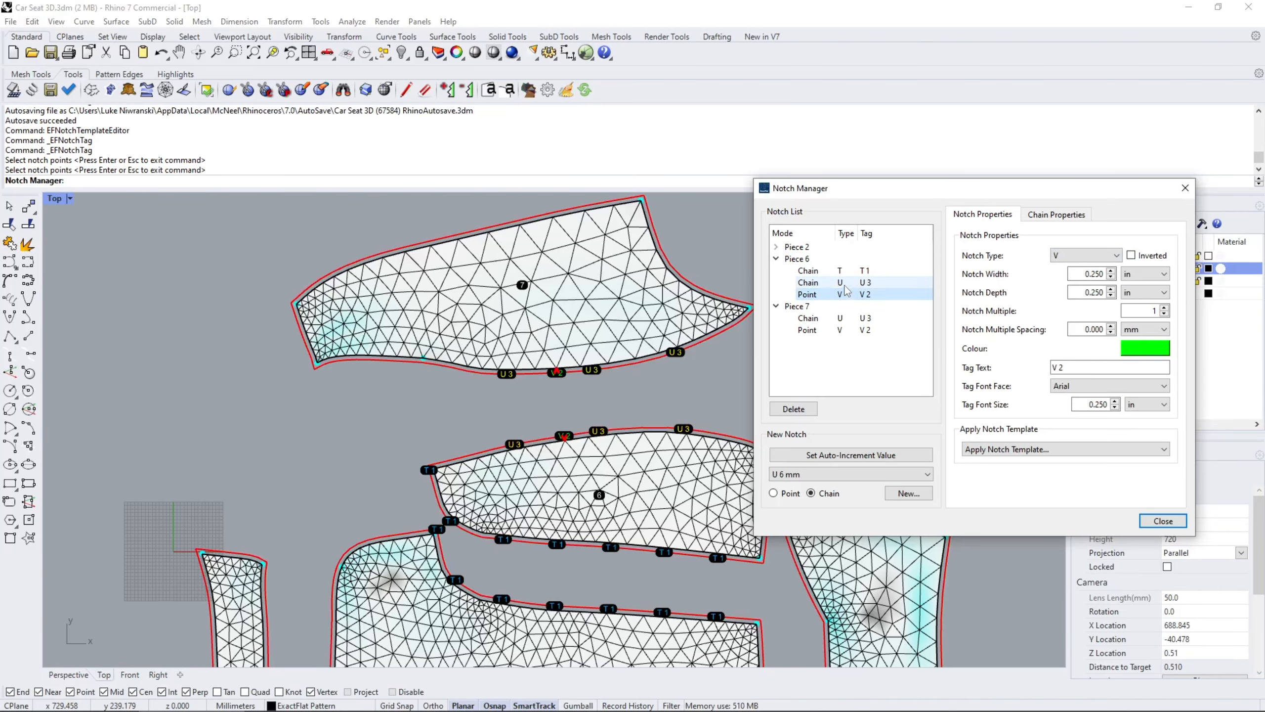
click(842, 284)
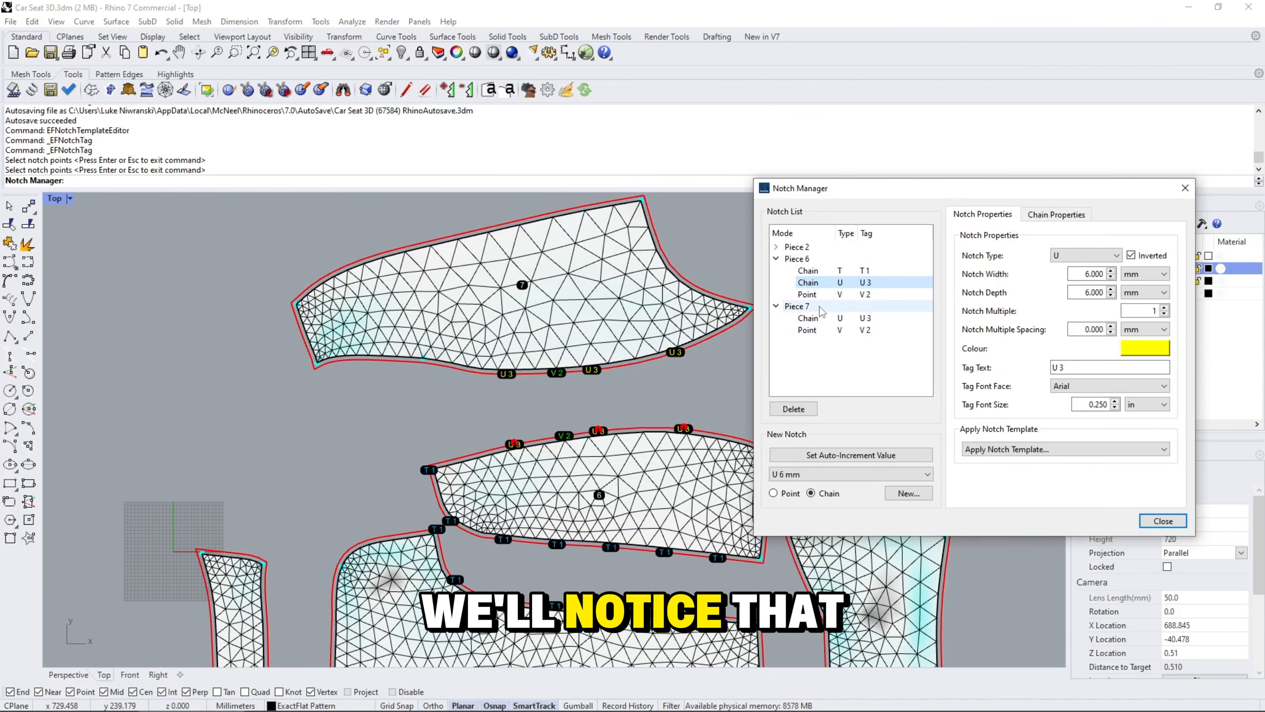
click(825, 318)
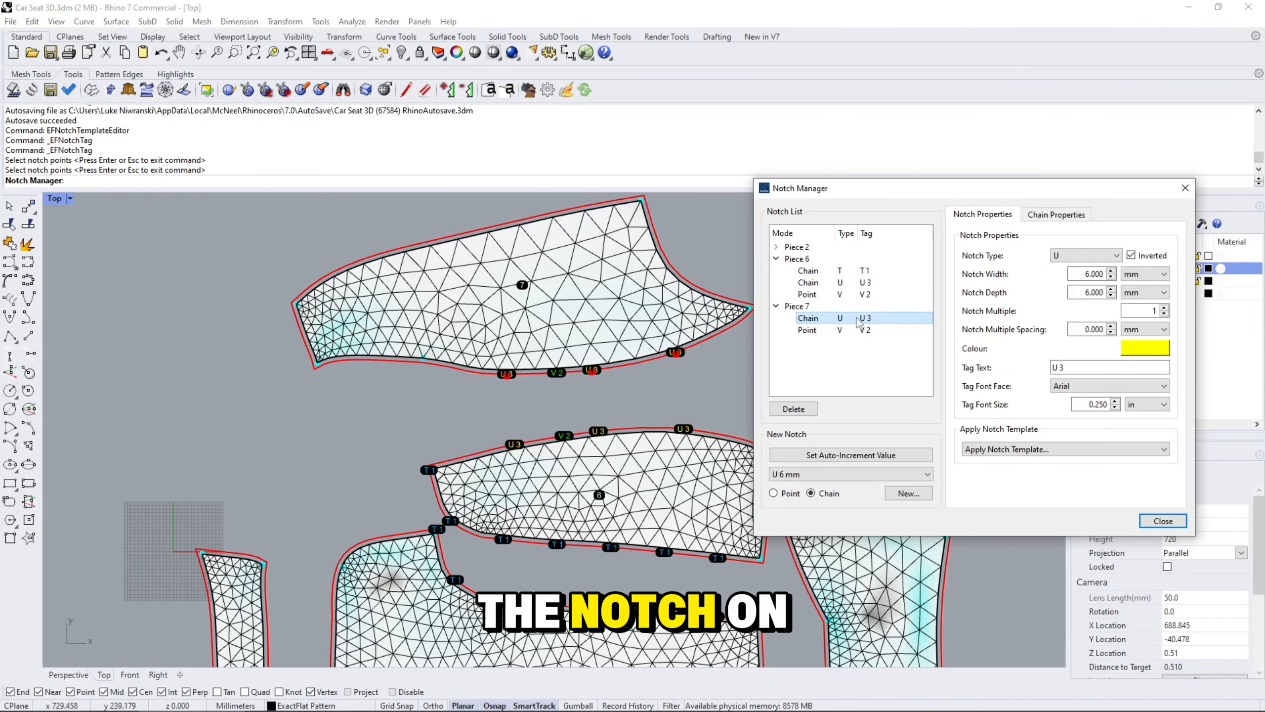
click(842, 283)
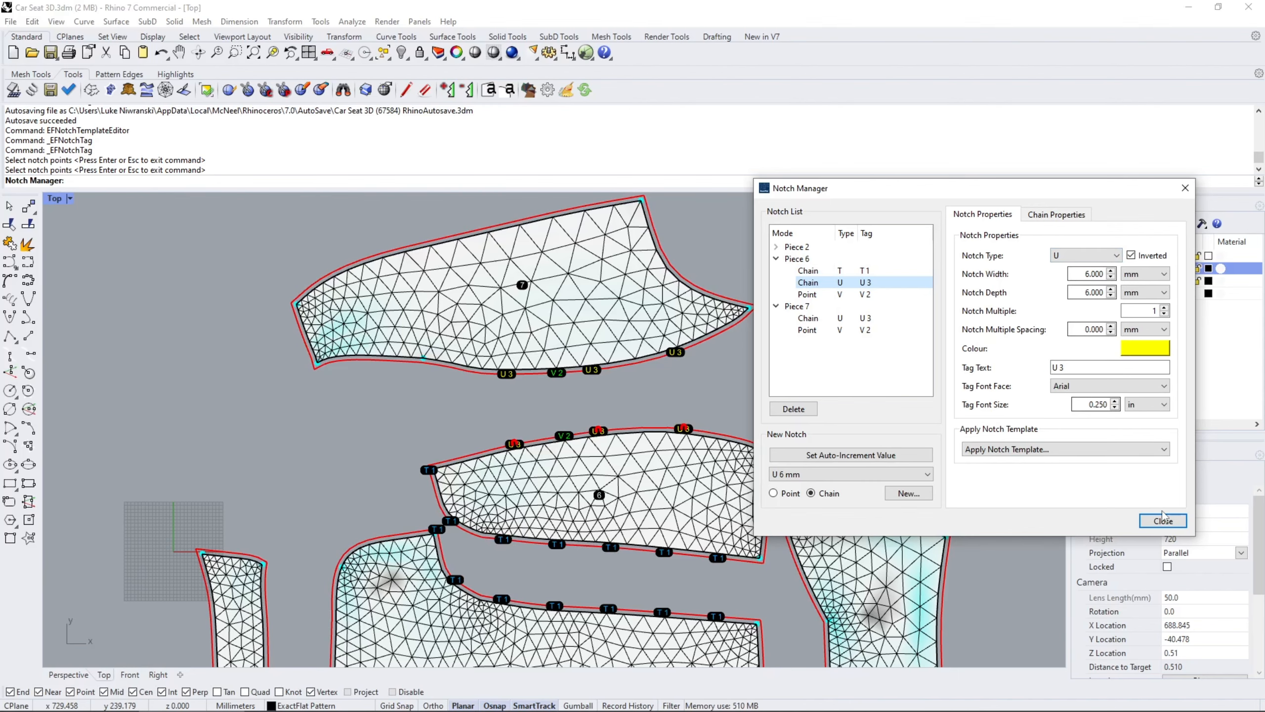
click(1171, 522)
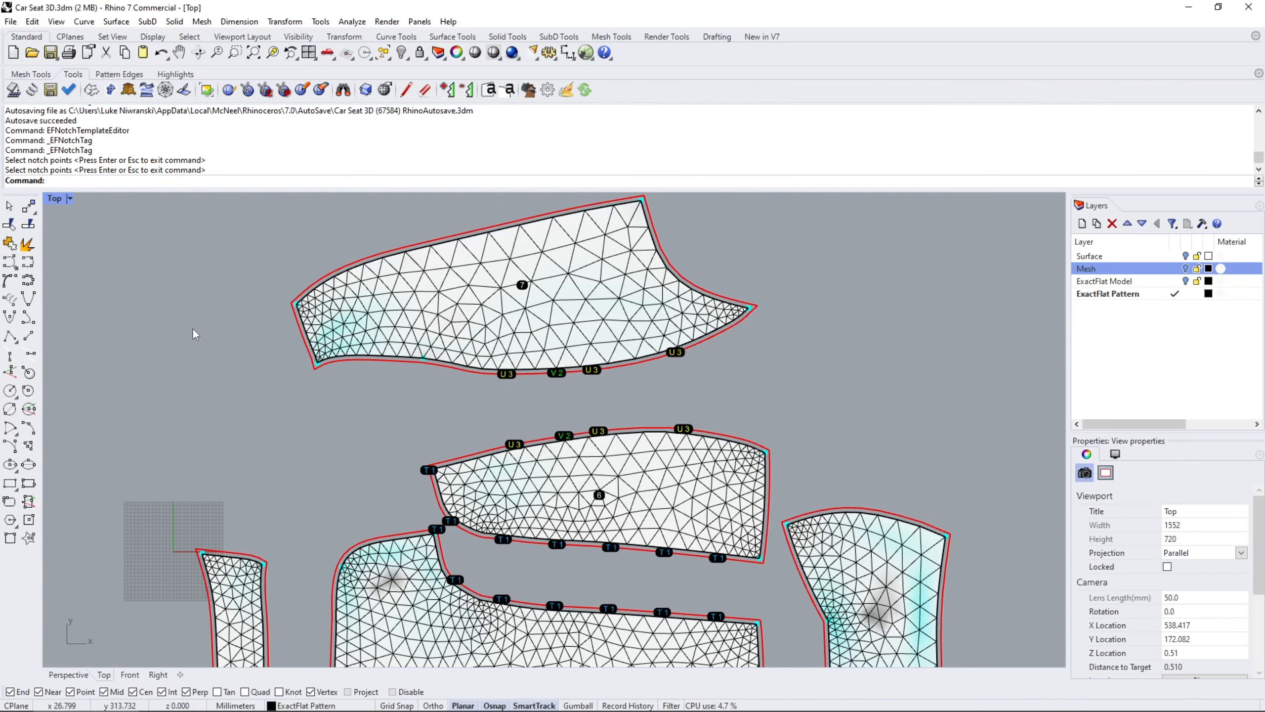
Try cm as the unit system in the ExactFlat Classic export, restore Template File System, and cancel the export.
right_drag(702, 401, 577, 394)
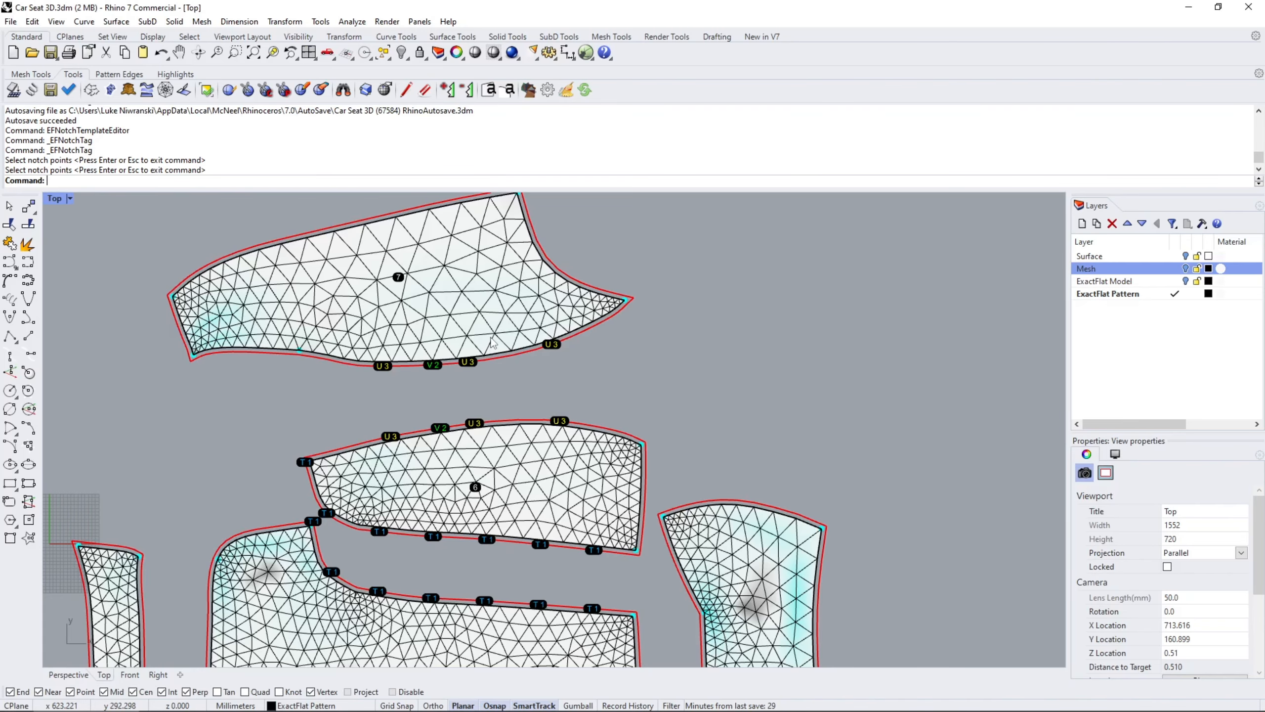
click(50, 90)
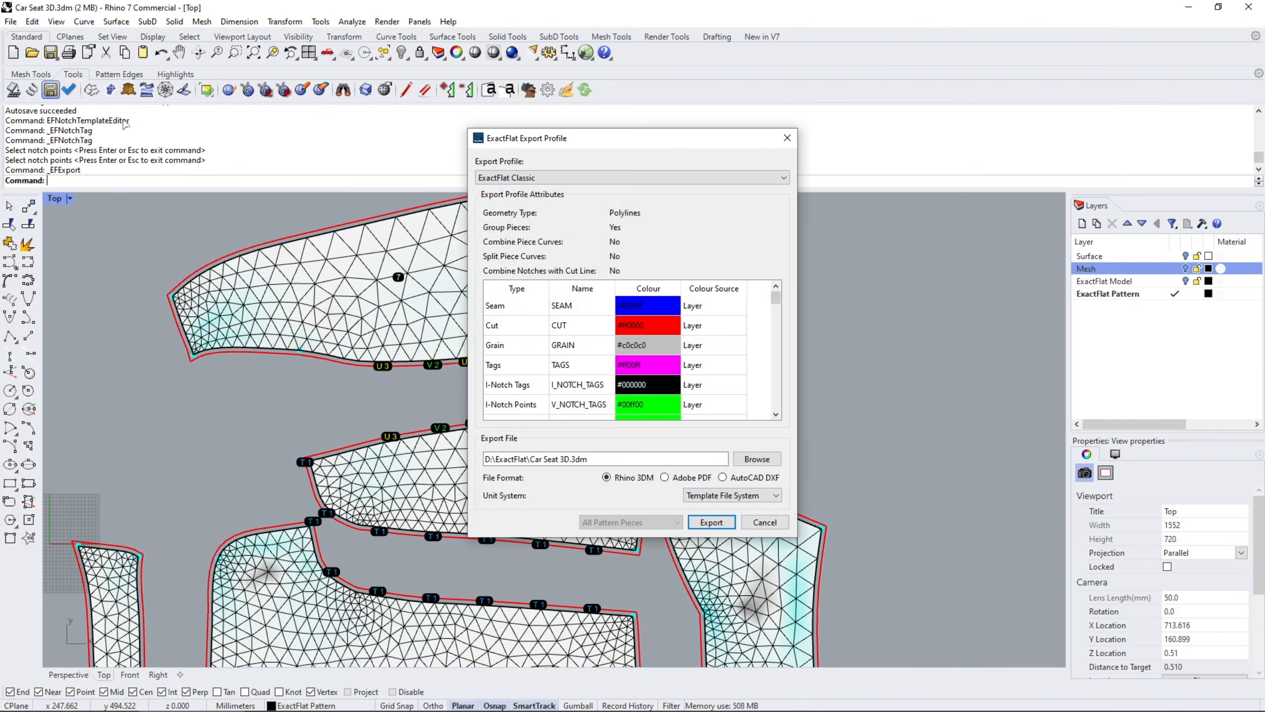
drag(886, 134, 876, 95)
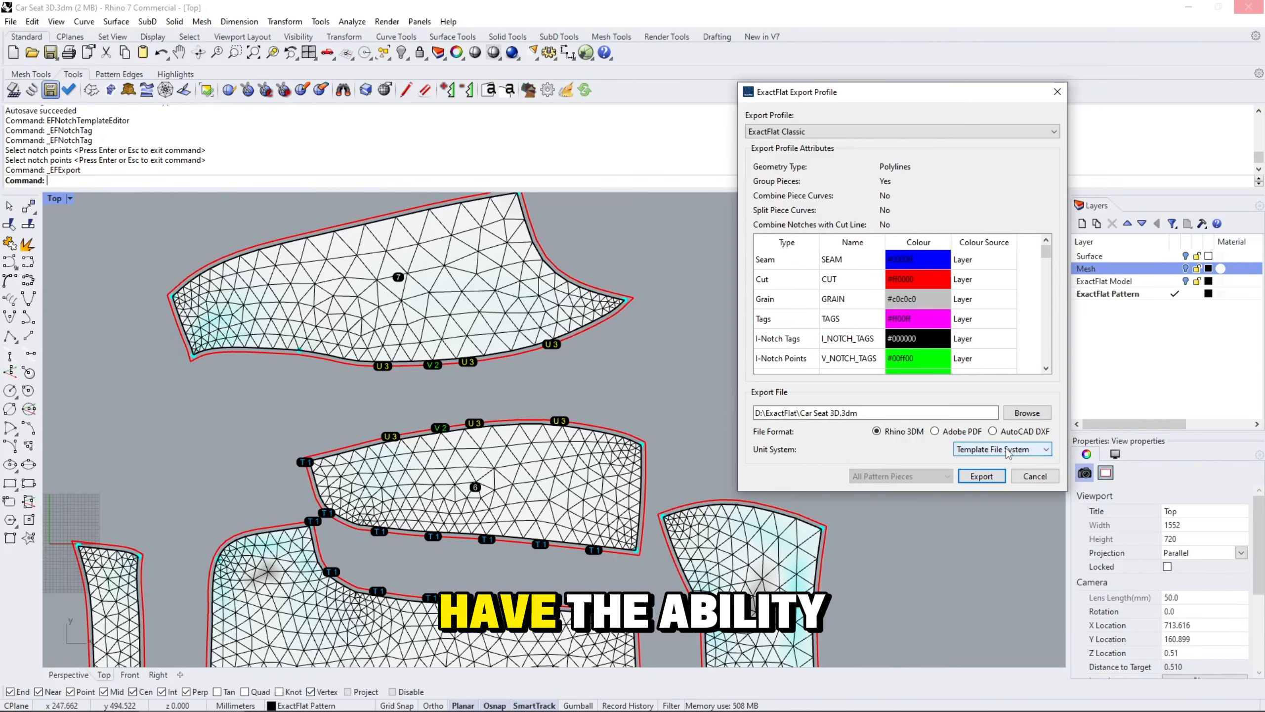
click(1041, 451)
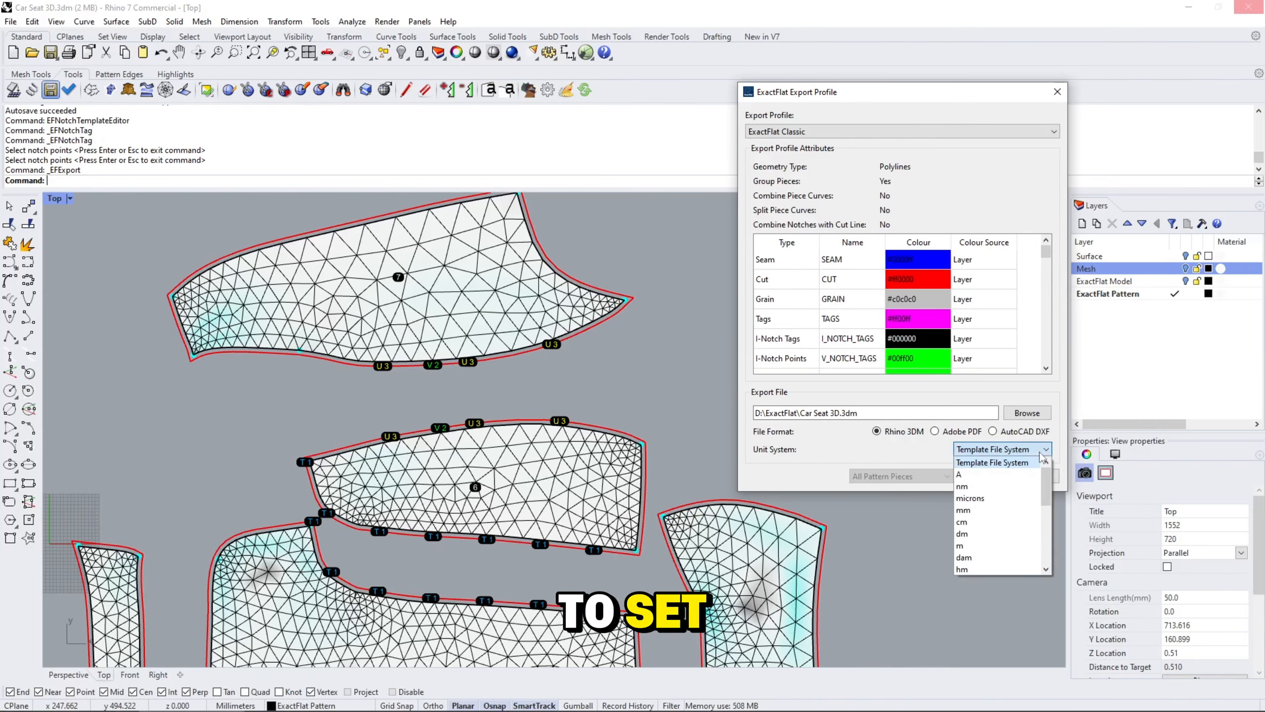
mouse_move(1048, 485)
mouse_down()
mouse_move(1049, 541)
mouse_move(1061, 458)
mouse_move(1046, 493)
mouse_up()
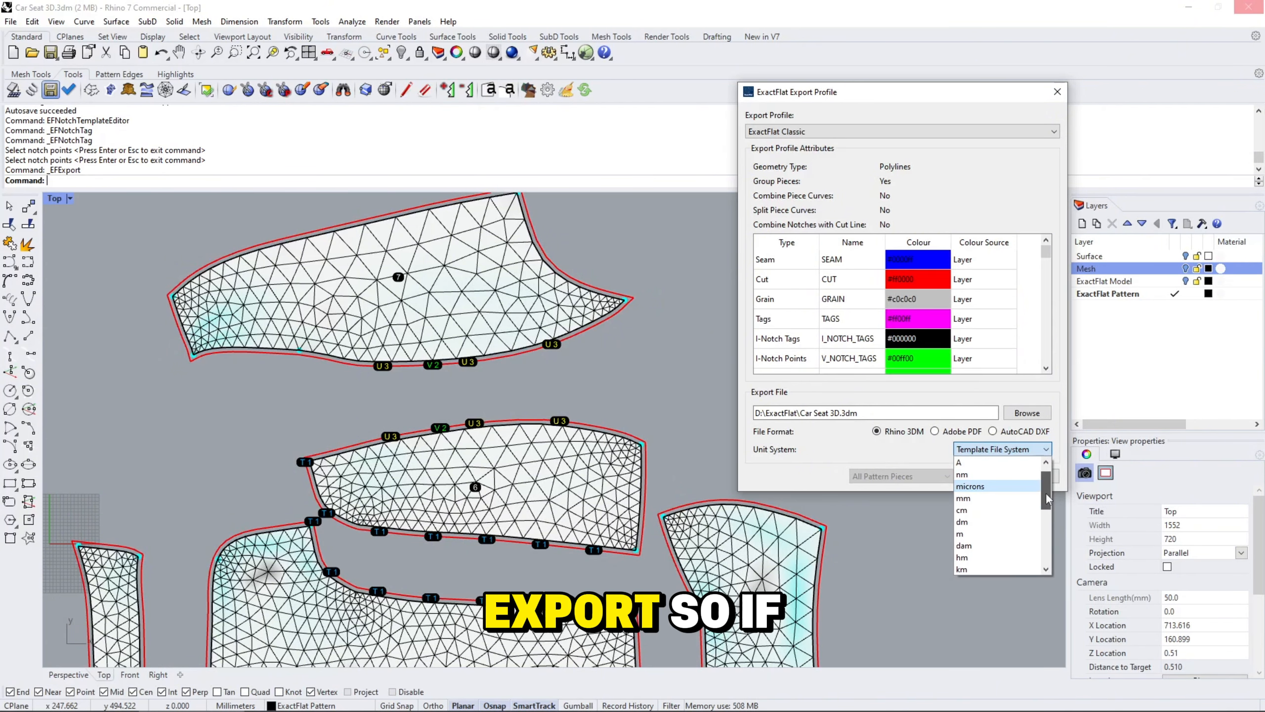
click(971, 512)
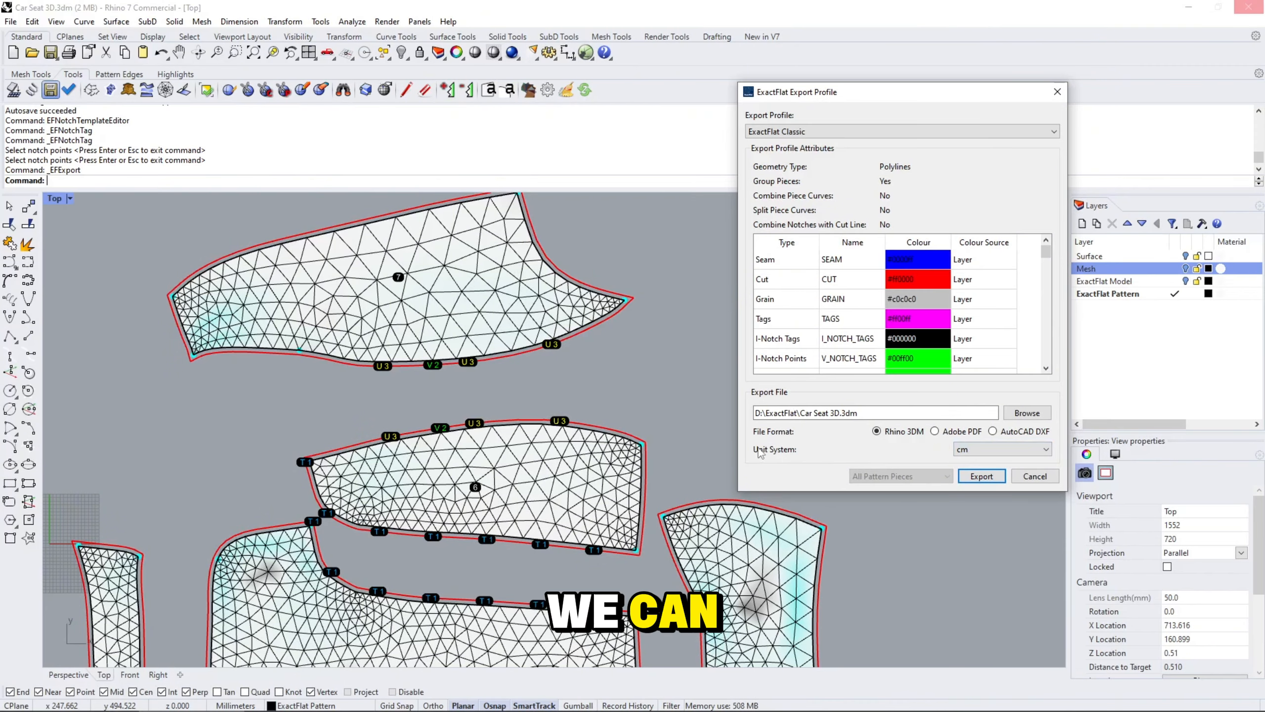
click(1029, 451)
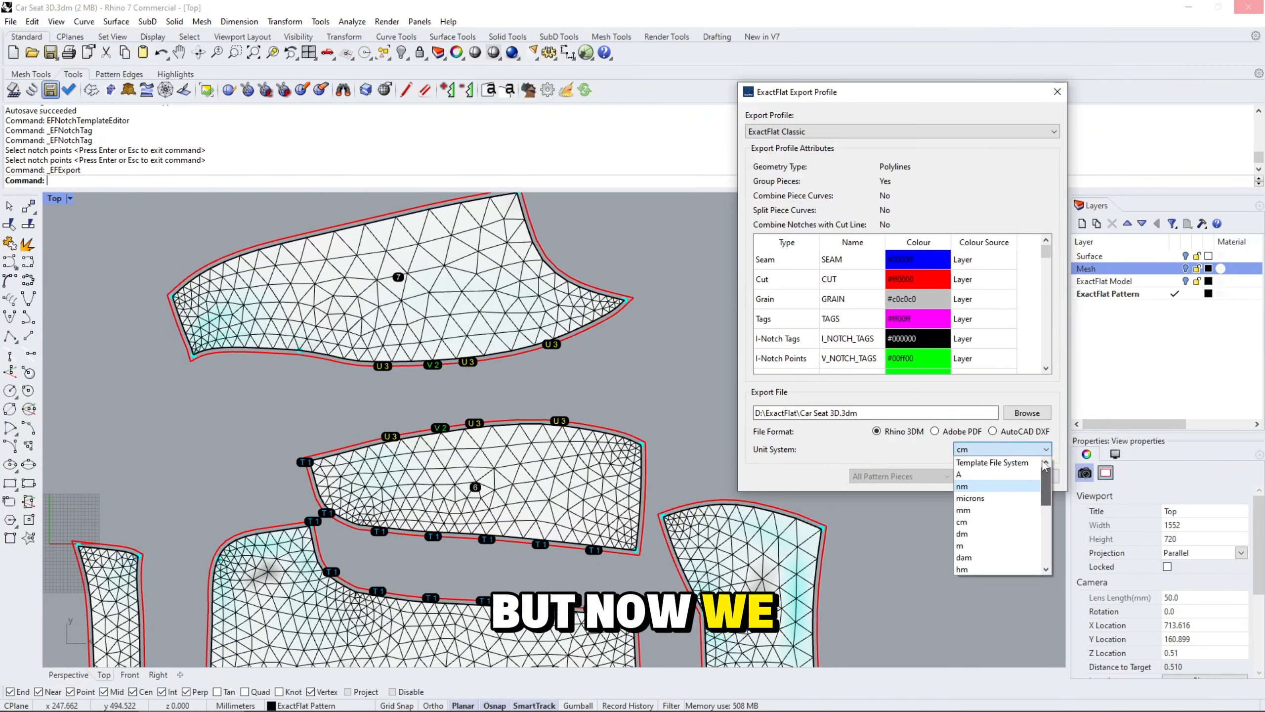
click(984, 464)
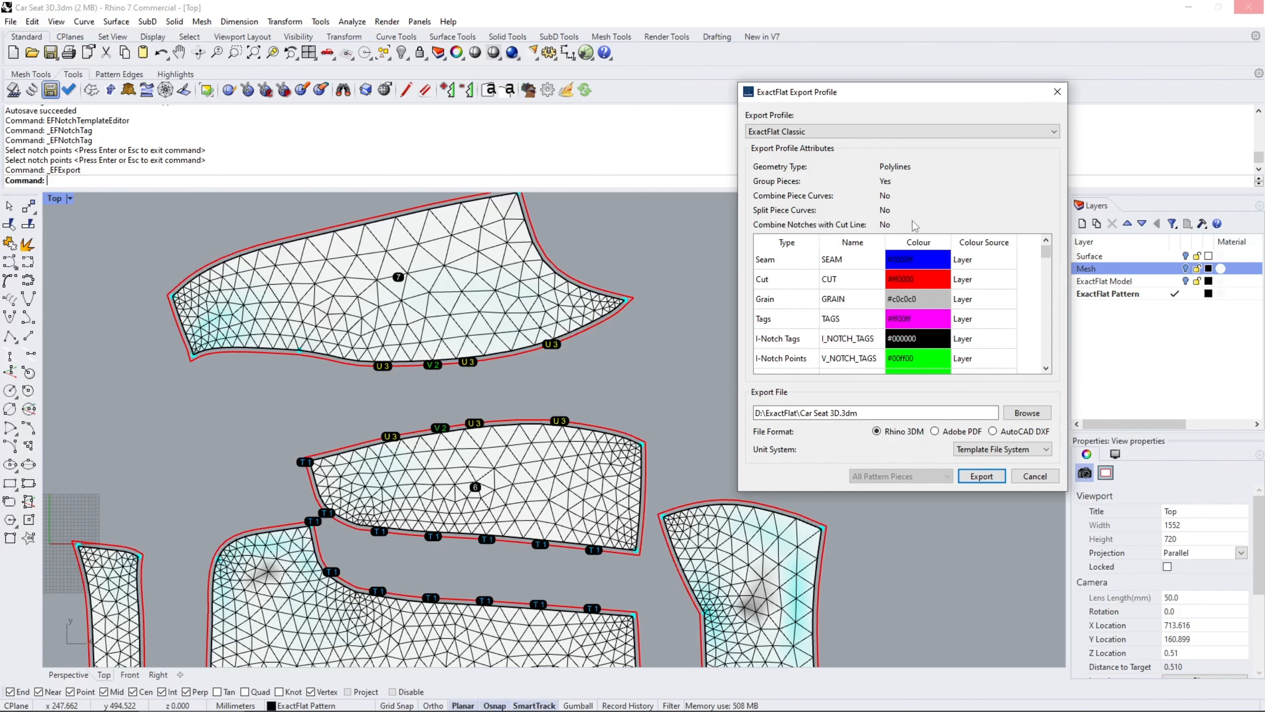
click(1046, 480)
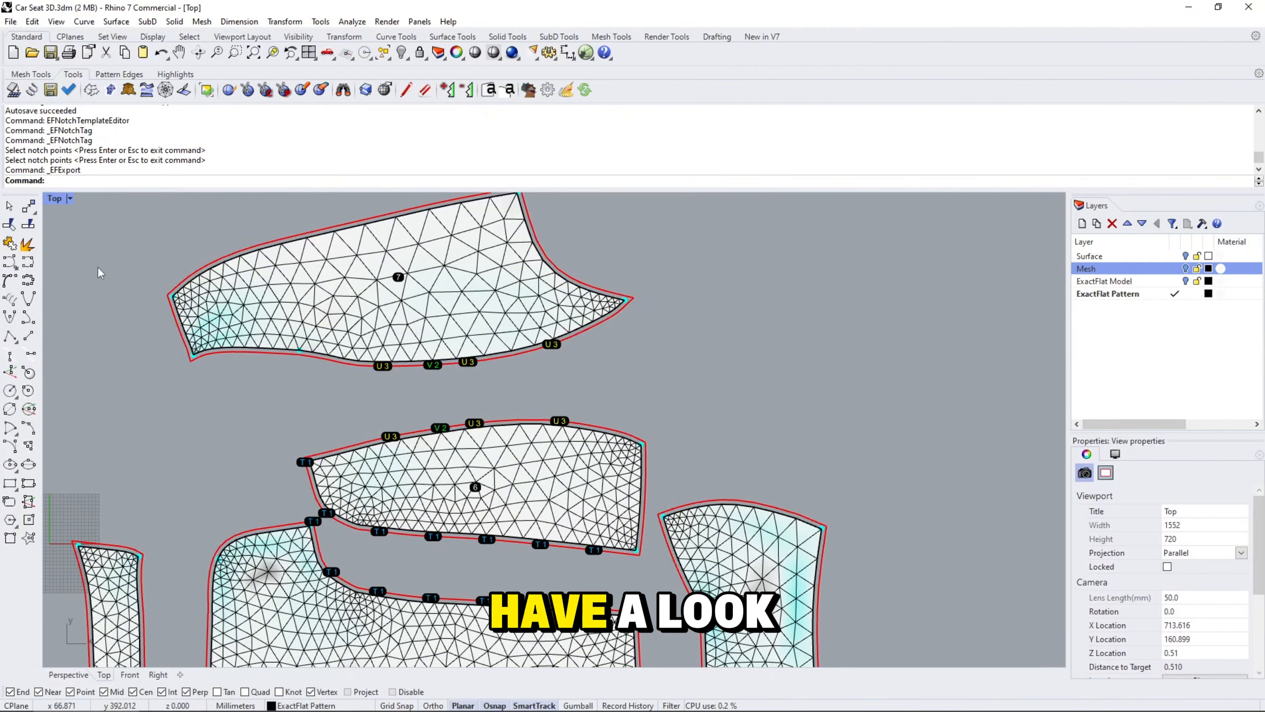
Open the ExactFlat Export Profile Editor and select the ExactFlat Classic profile.
text(EFExport)
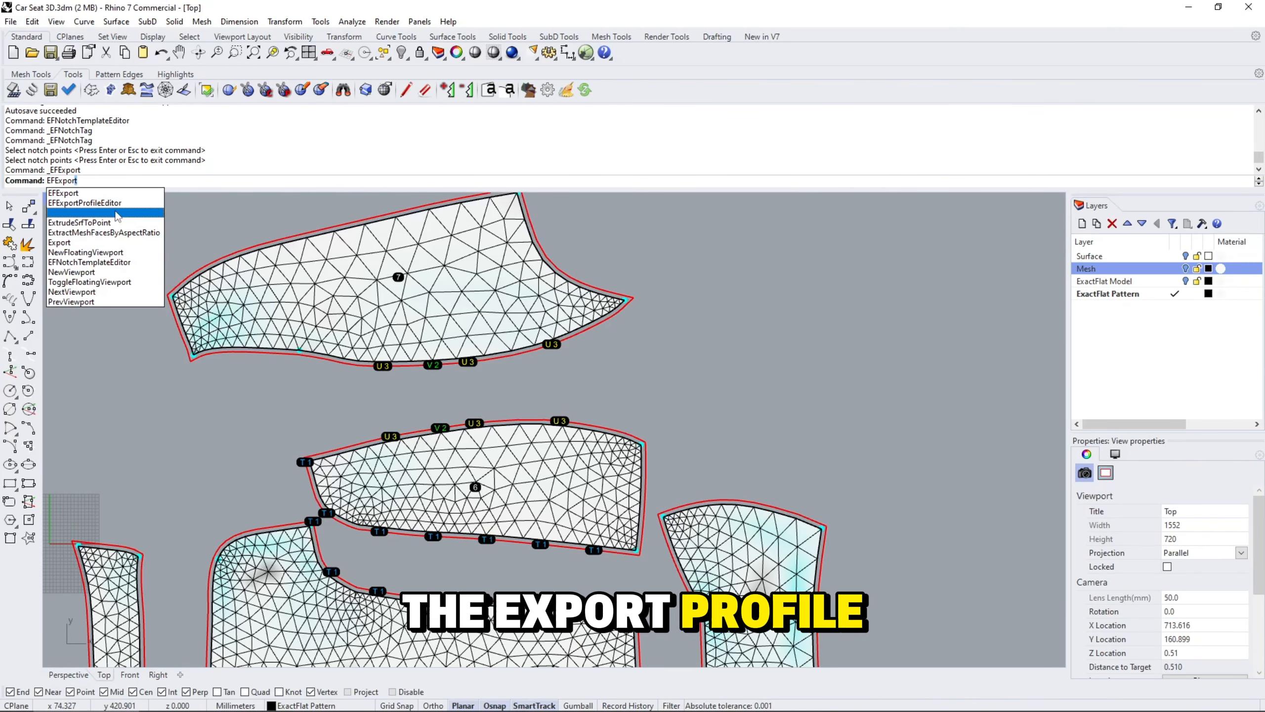
click(116, 203)
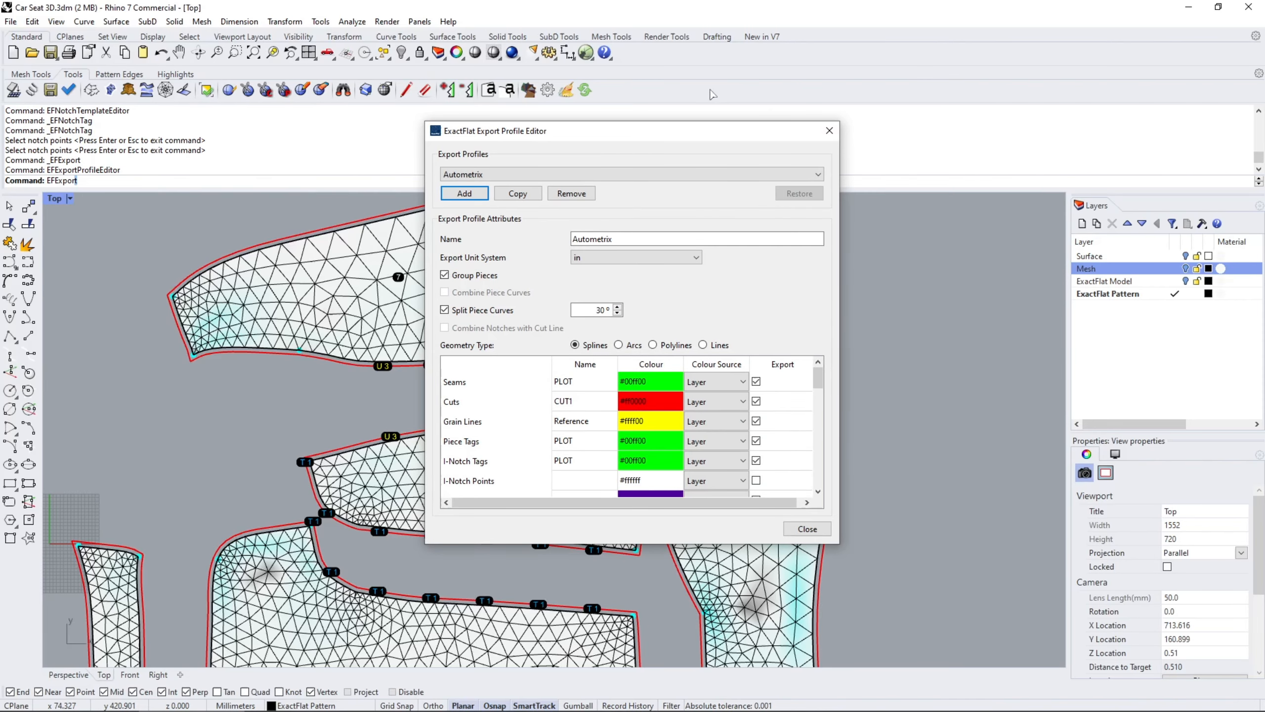
click(636, 174)
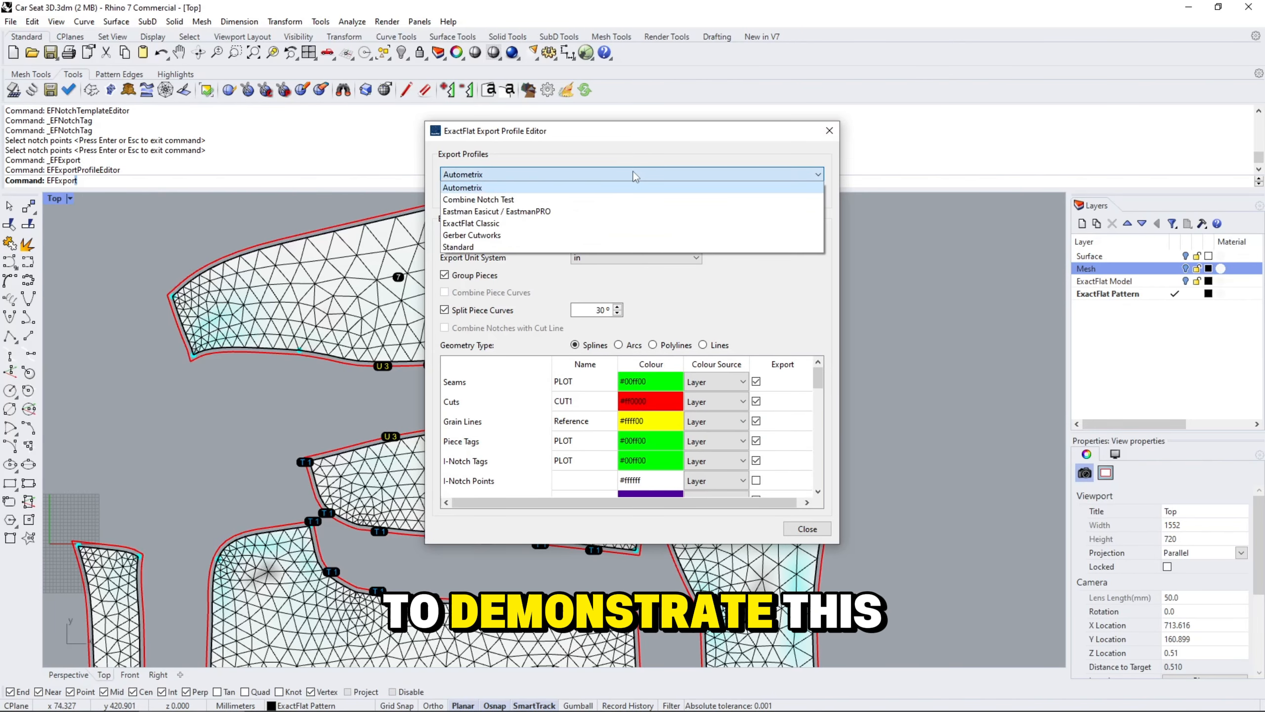
click(635, 175)
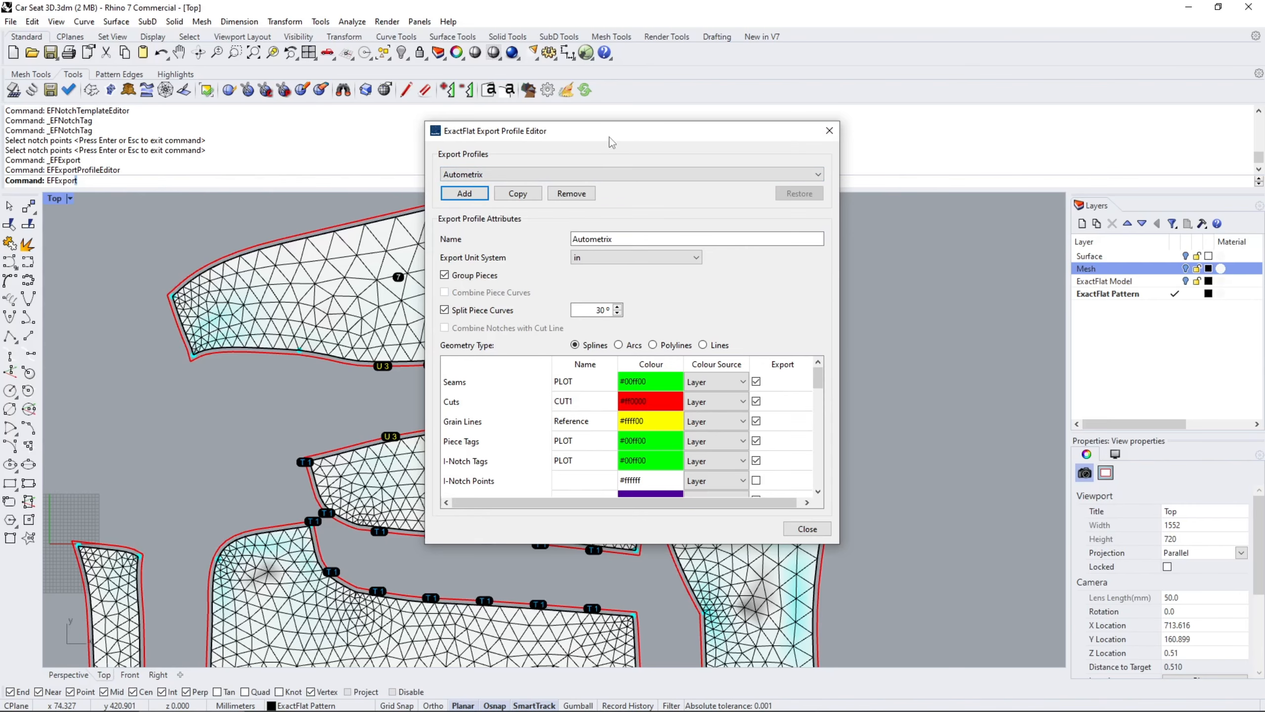
drag(612, 142, 819, 99)
click(727, 131)
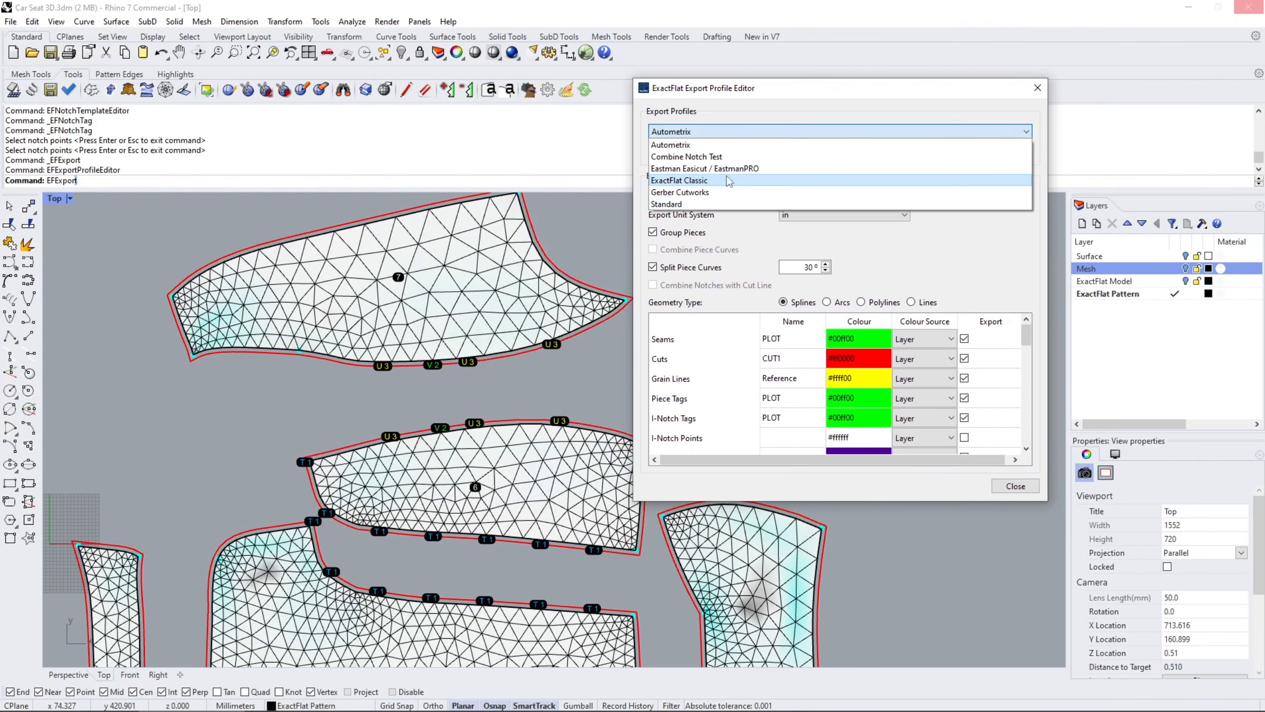
click(729, 180)
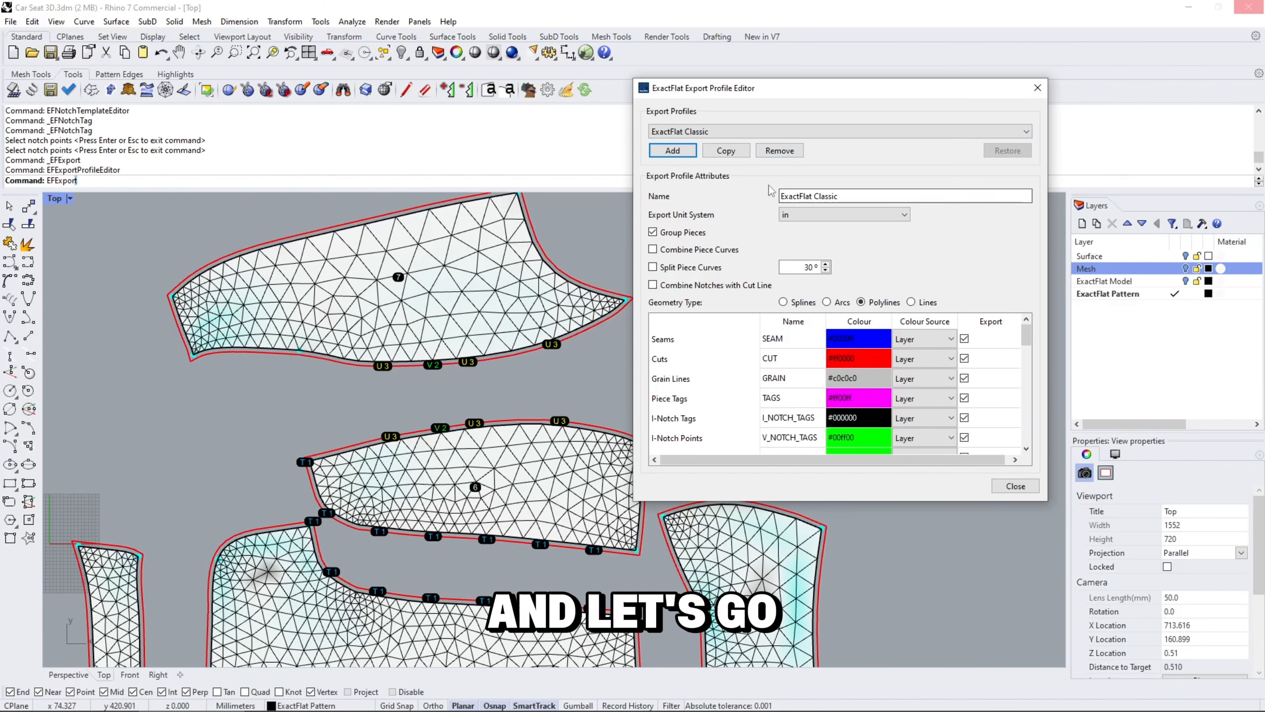
Copy the ExactFlat Classic profile as "ExactFlat Classic Combine Piece Curves" and enable Combine Piece Curves.
click(726, 150)
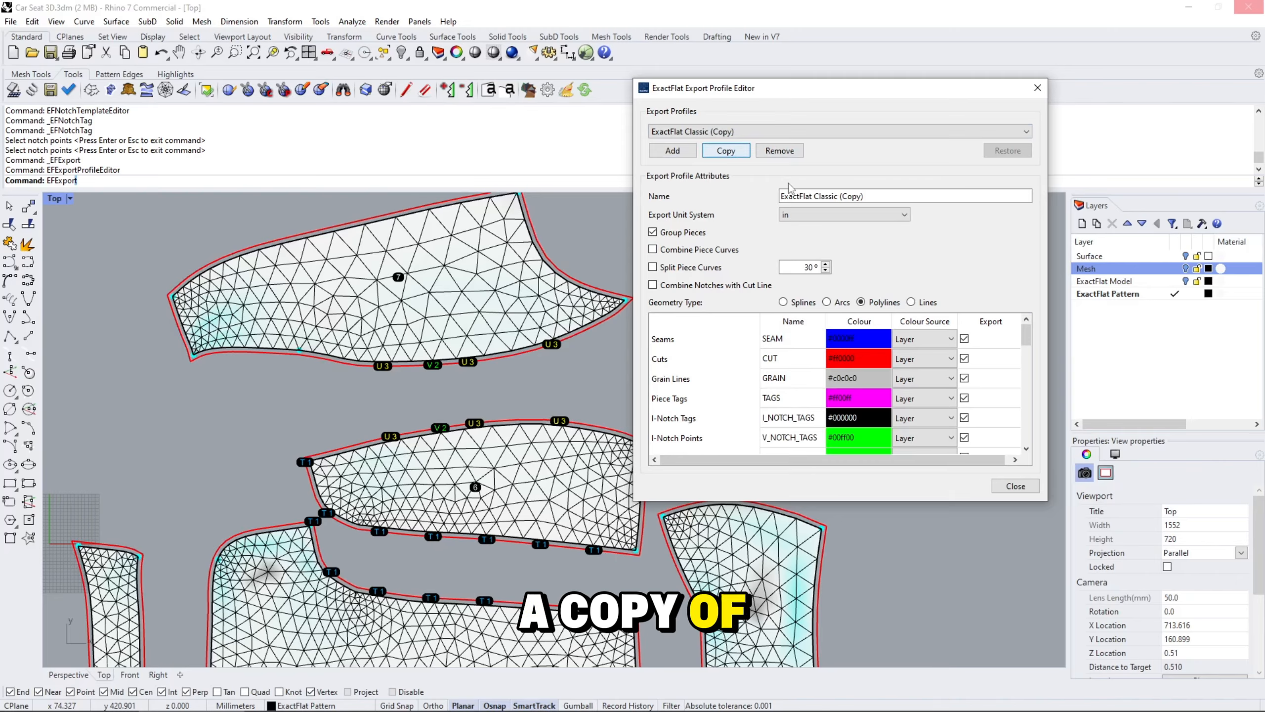
drag(840, 195, 897, 198)
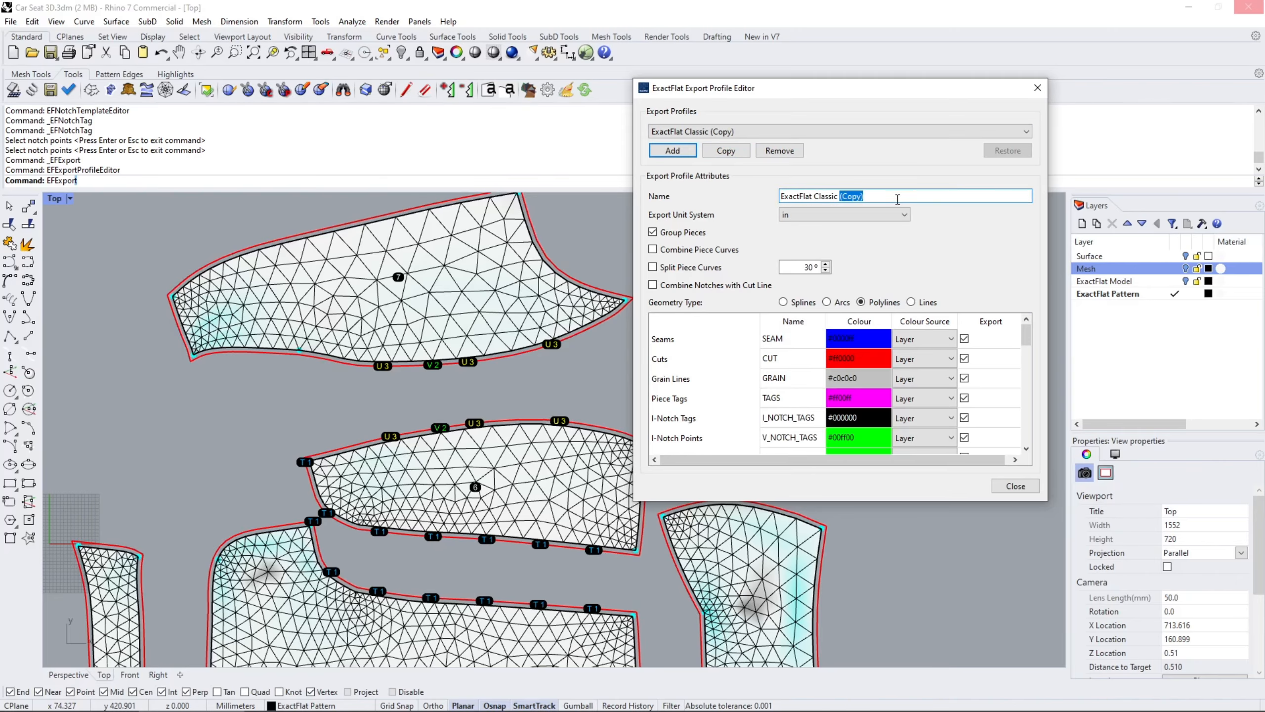
text(Combine Piece Curves)
click(699, 250)
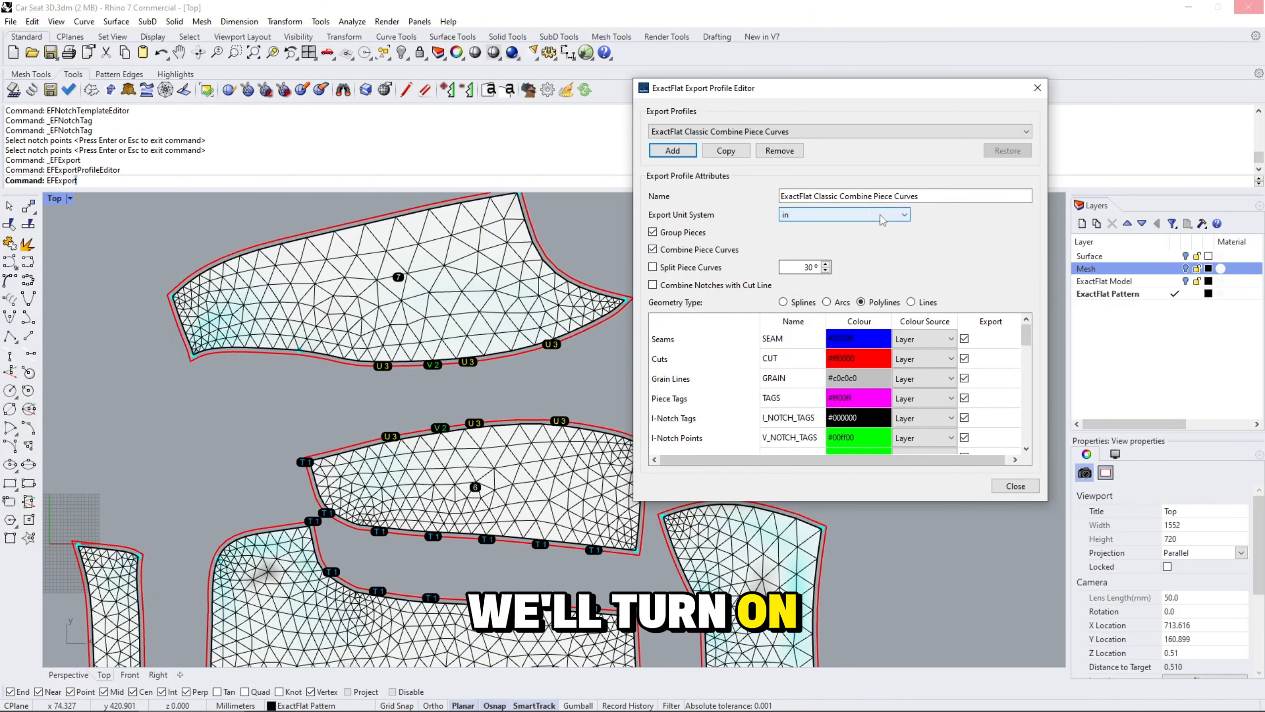
Copy the combined-curves profile and name the copy "ExactFlat Class Split Piece Curves".
click(727, 151)
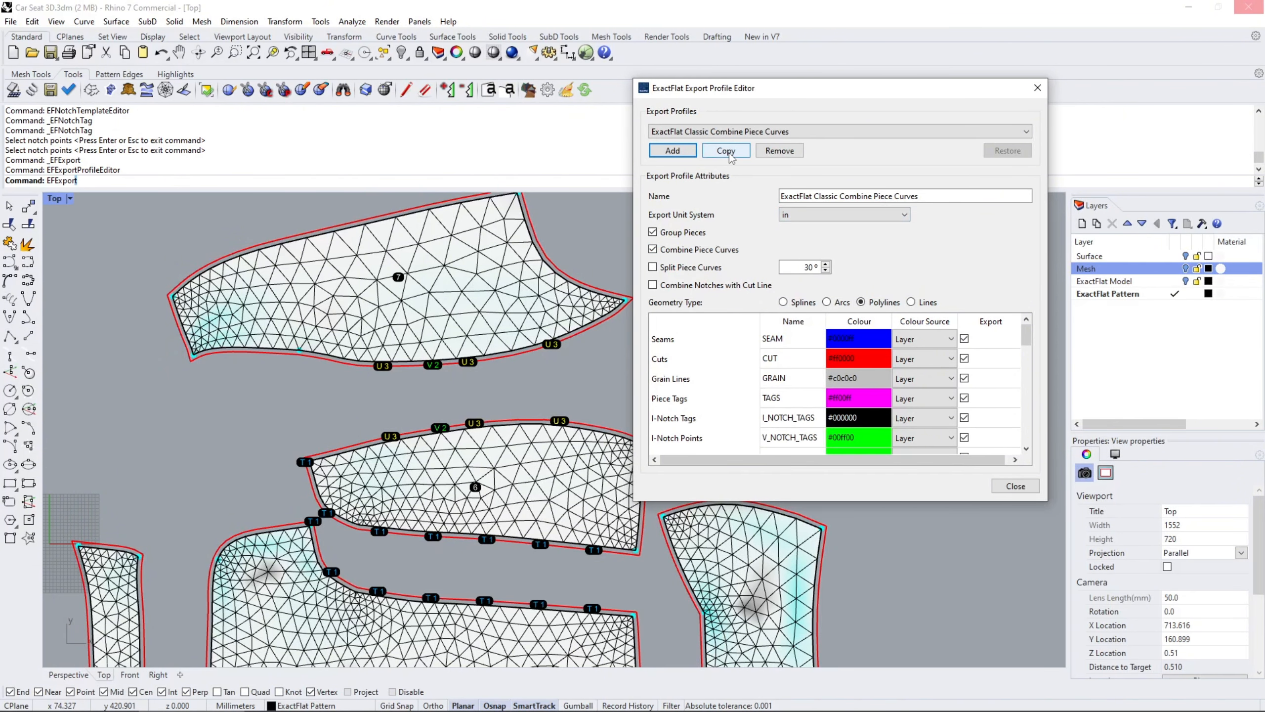
drag(841, 195, 991, 192)
key(BackSpace)
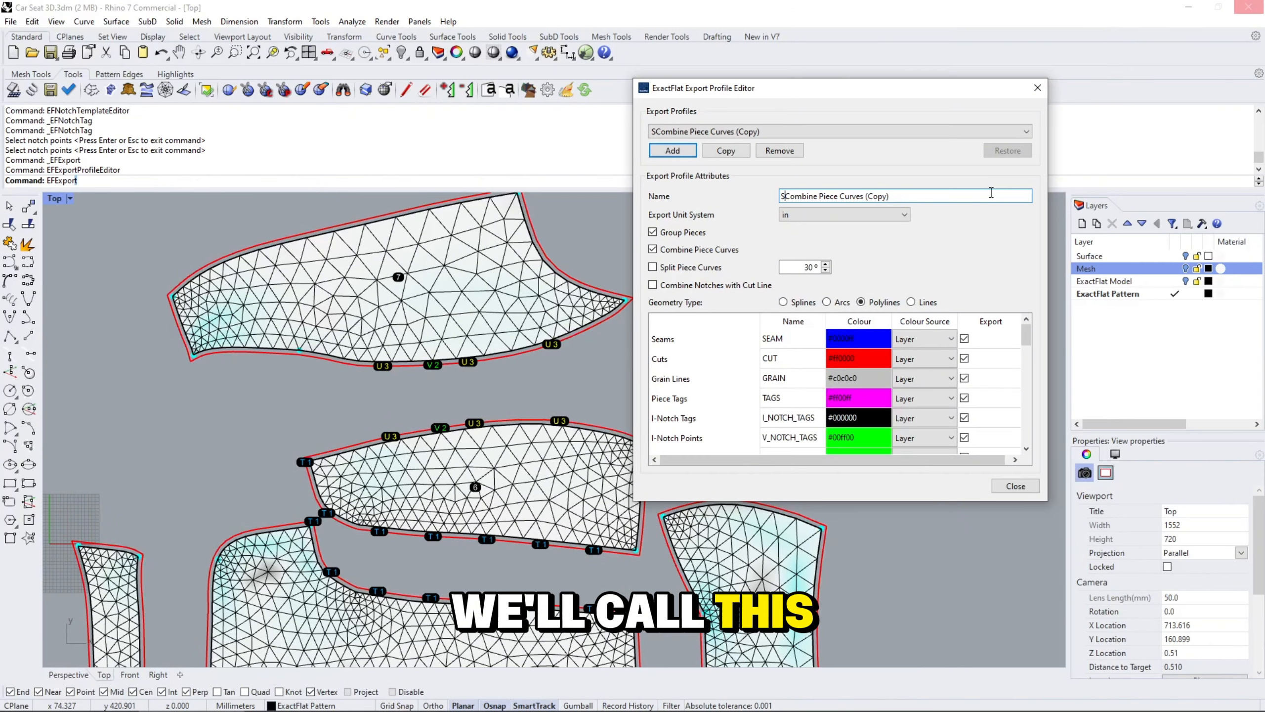
text(Split Piece)
key(shift+Home)
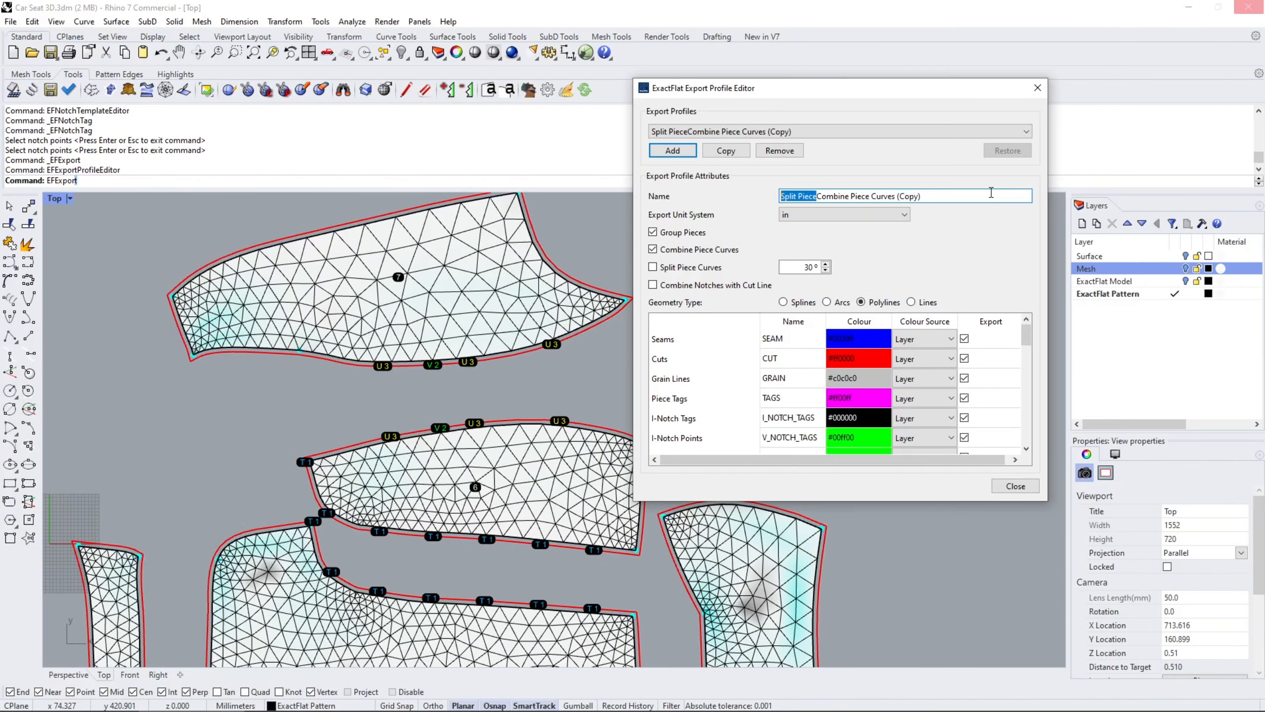
key(BackSpace)
key(End)
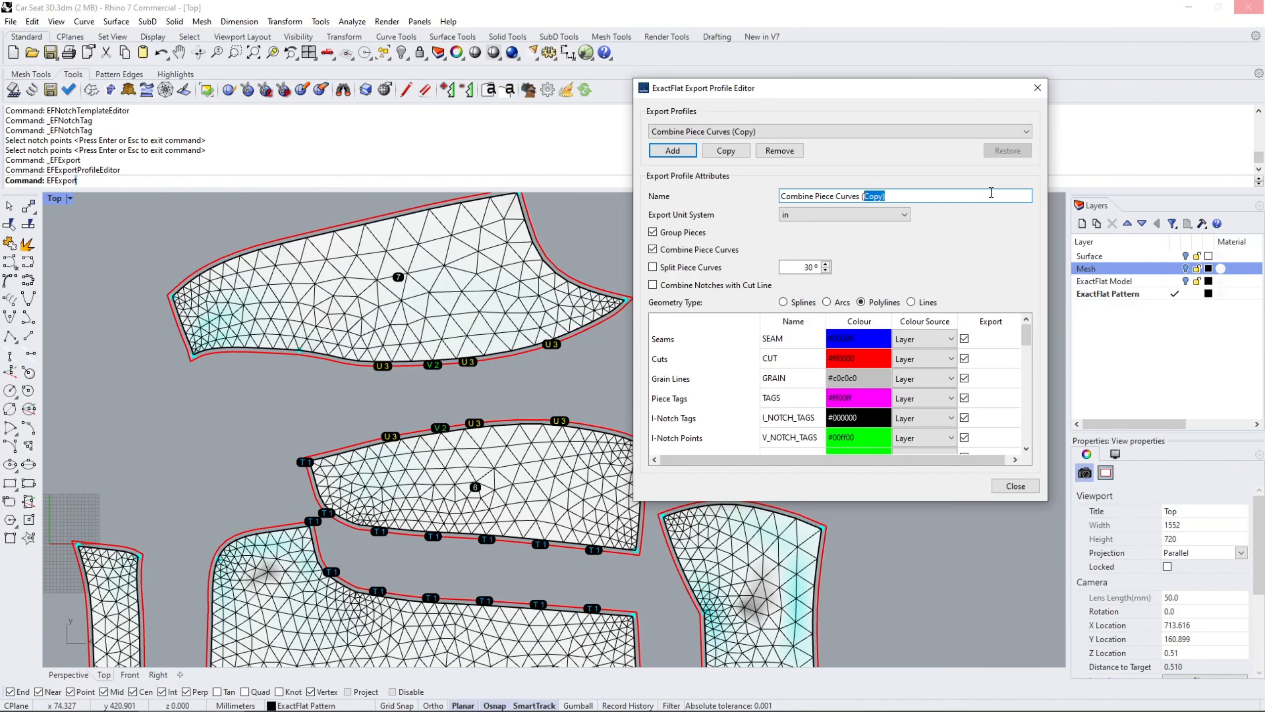
key(shift+End)
text(Ex)
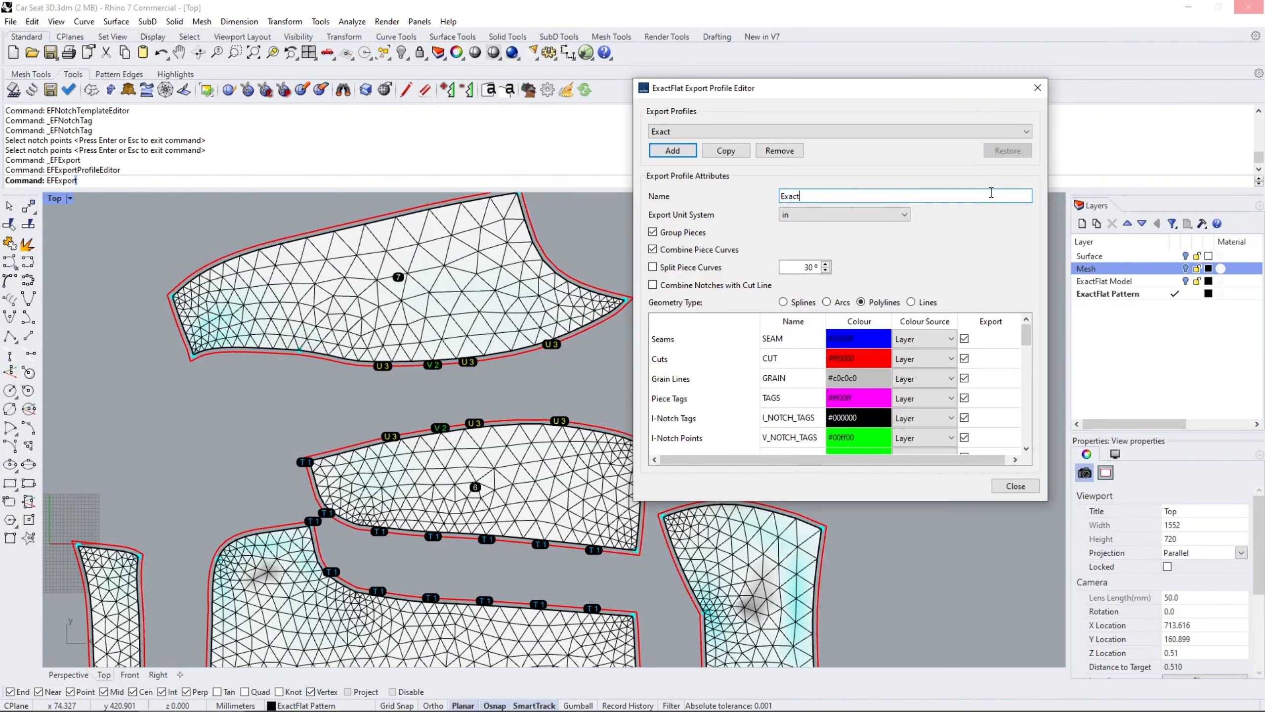
text(actFlat Class Split Piece Curves)
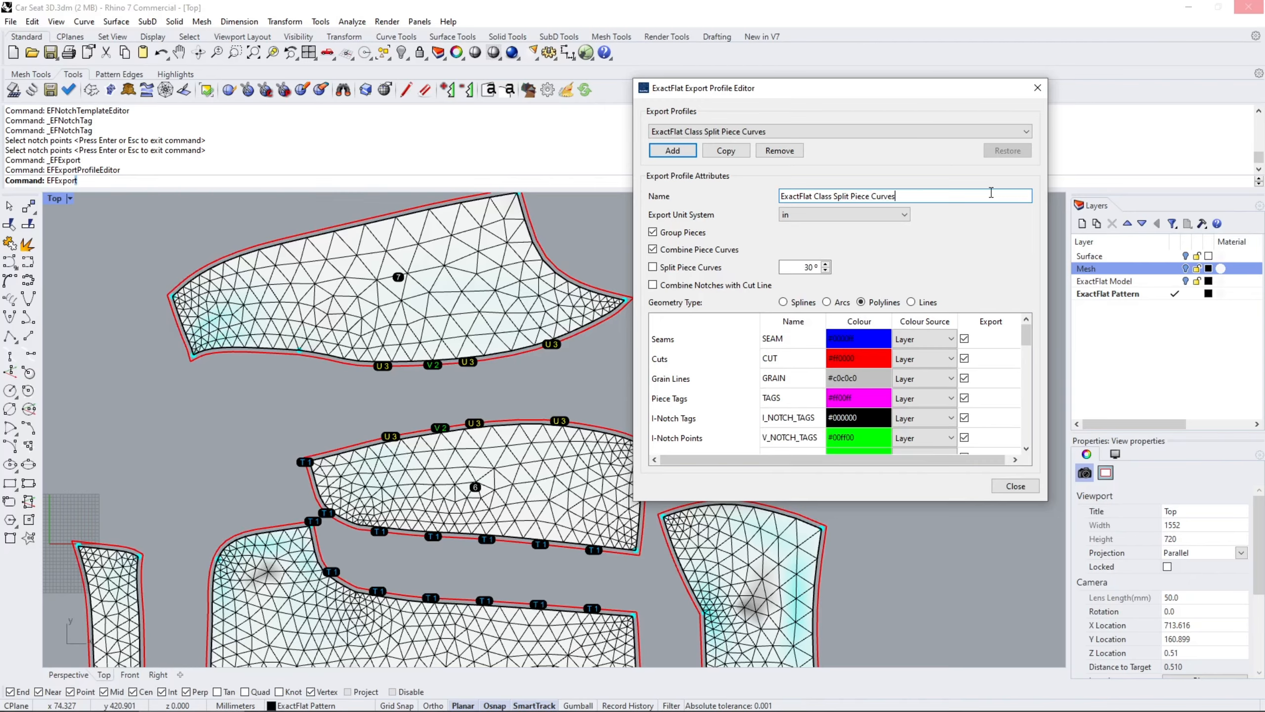
Turn off Combine Piece Curves and turn on Split Piece Curves in the new split-curves profile.
click(666, 250)
click(667, 268)
click(809, 268)
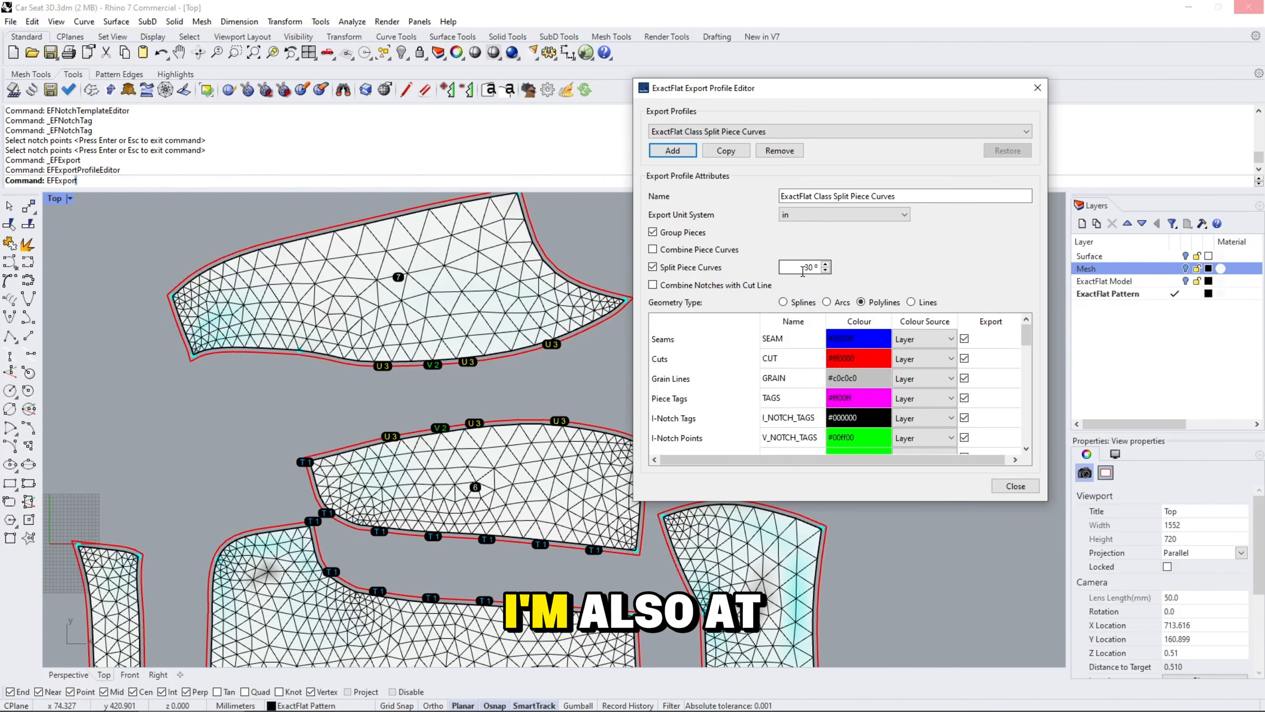
Copy the split-curves profile as "ExactFlat Classic Combine Notches with Cut Line", enable Combine Notches with Cut Line and disable Split Piece Curves.
click(726, 151)
click(994, 196)
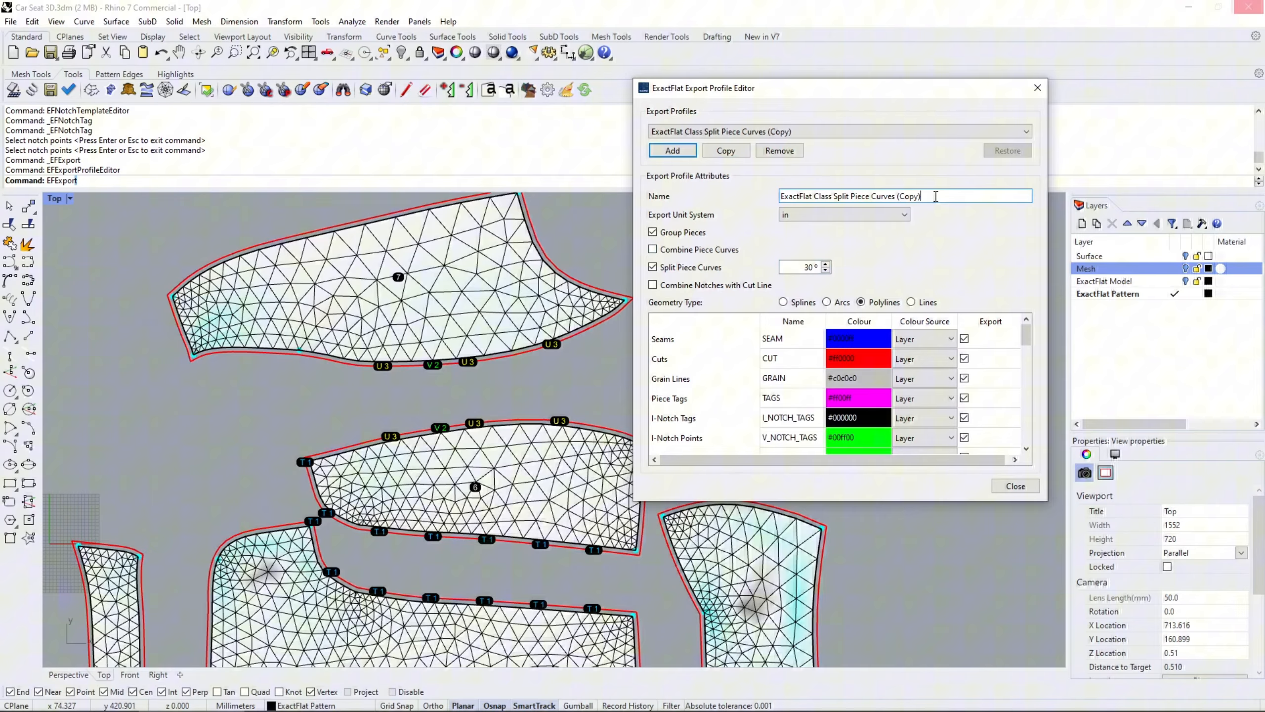
shift+click(852, 197)
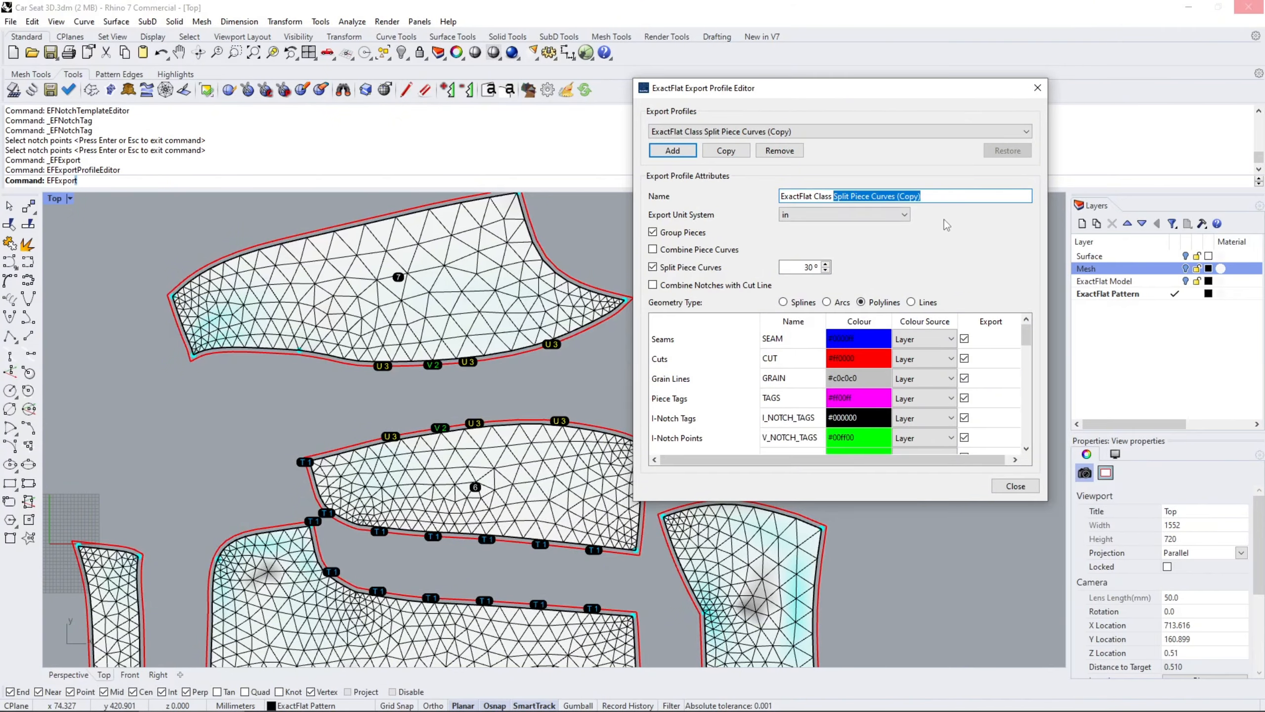
key(BackSpace)
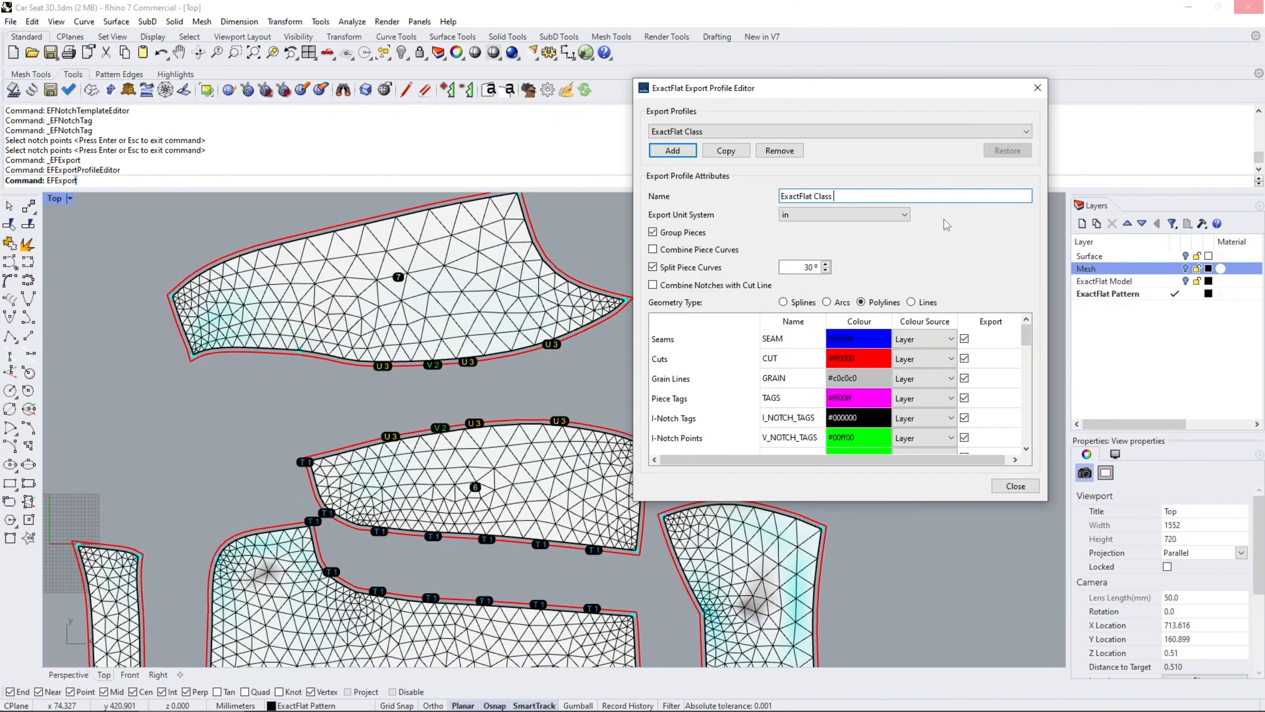
key(BackSpace)
text(ic C)
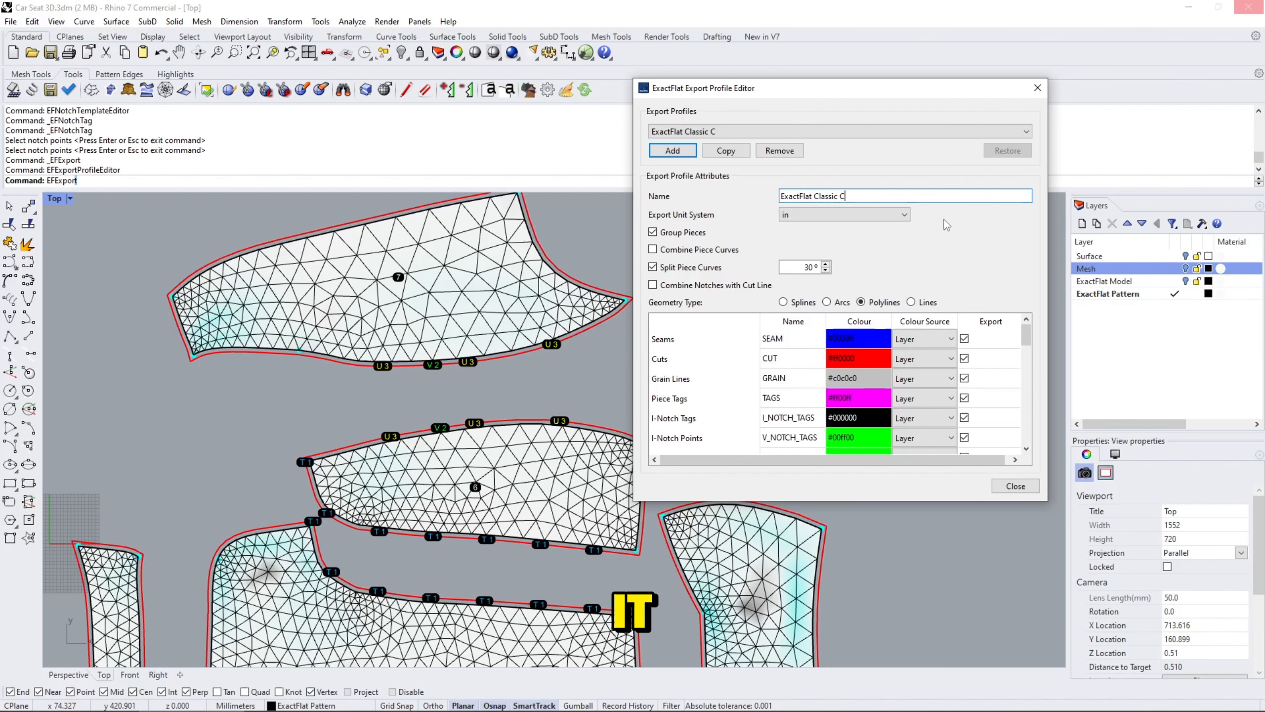
text(ombine Notches)
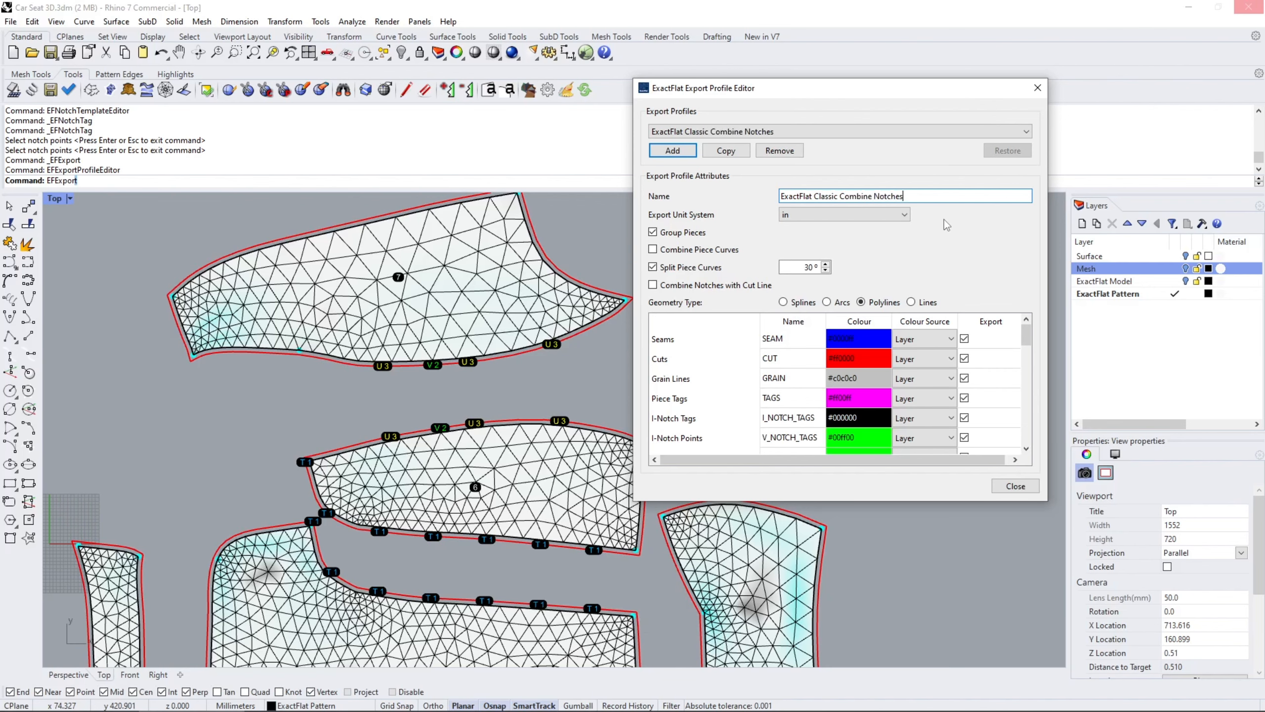
text( with Cut Line)
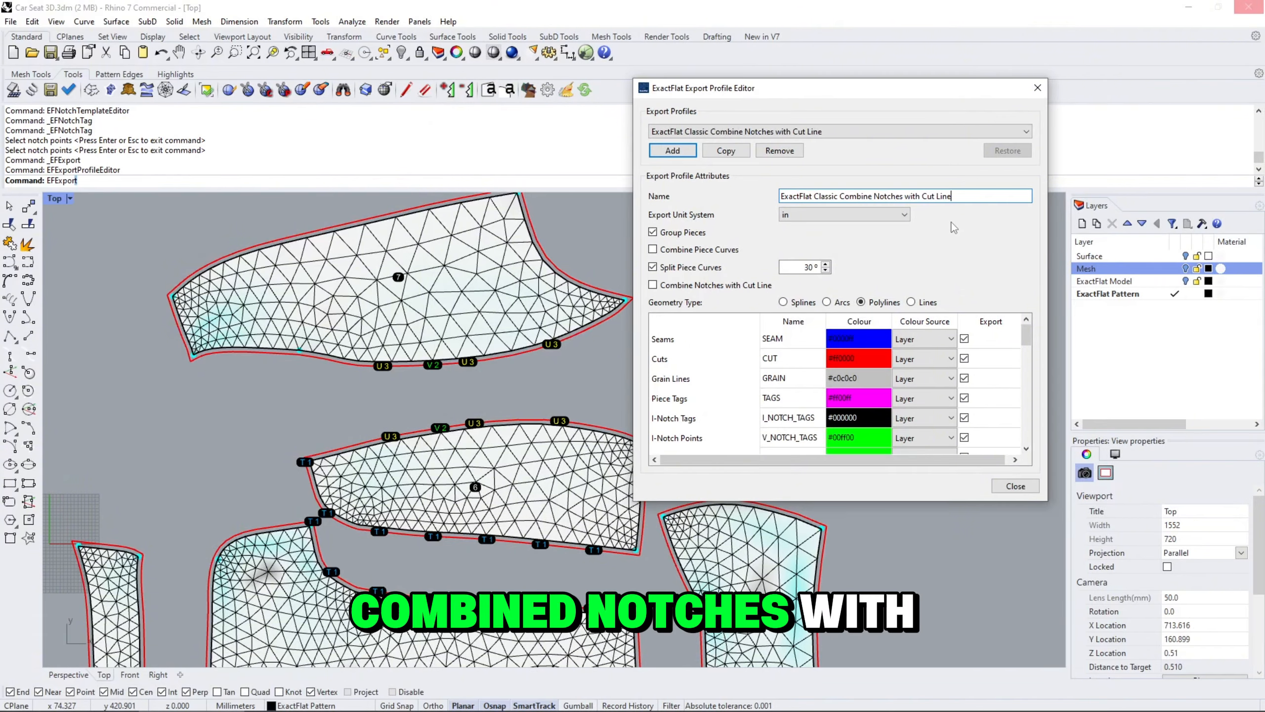
click(710, 286)
click(695, 268)
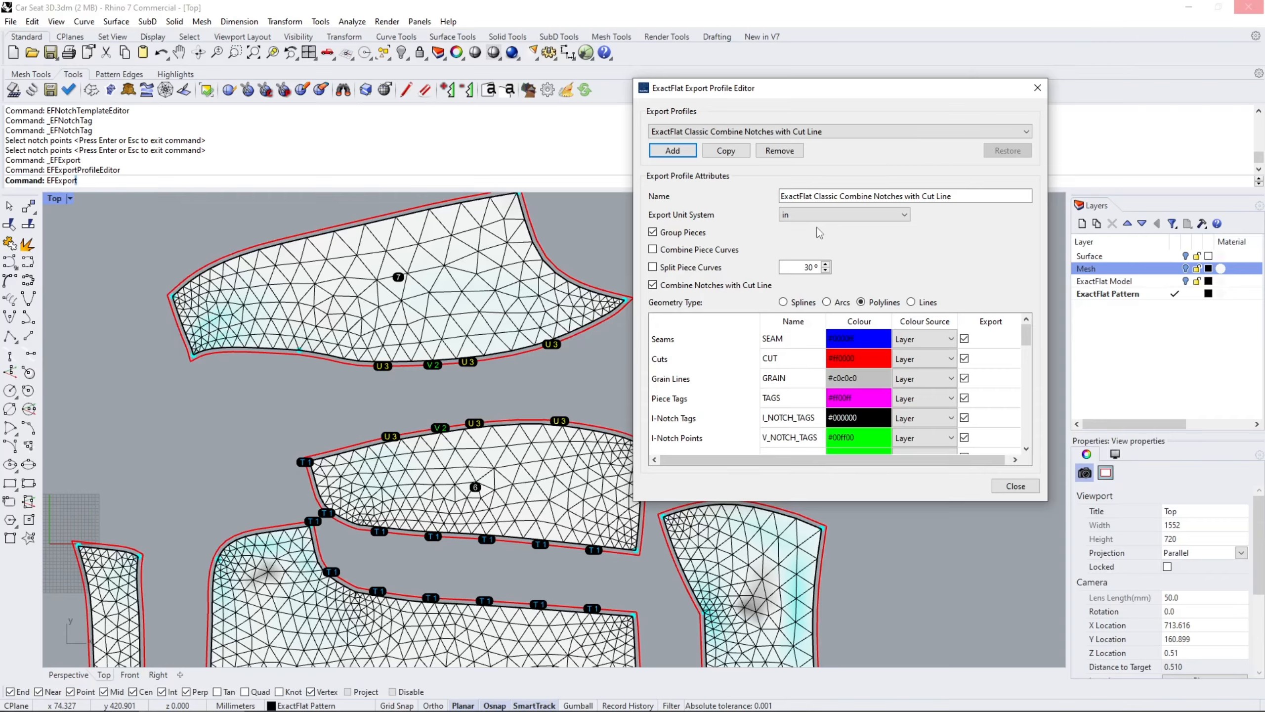
Review the list of export profiles and the notch type entries of the combined-notches profile.
click(768, 133)
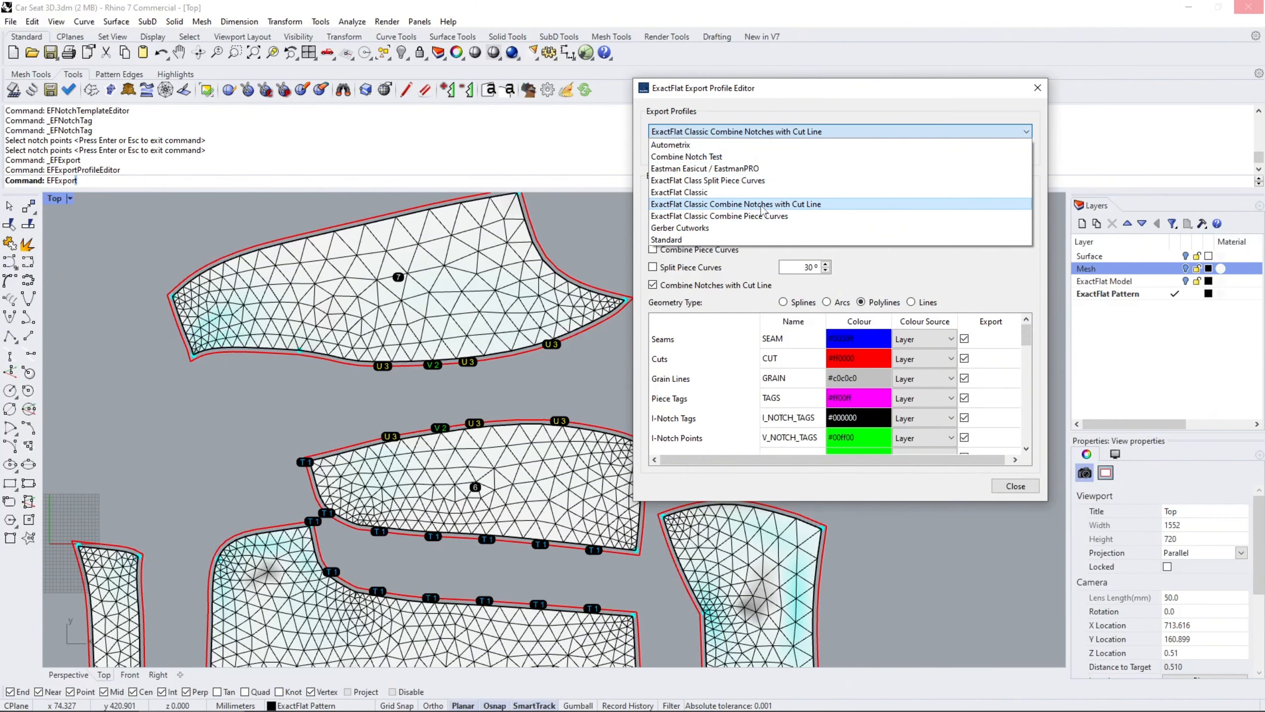
click(841, 91)
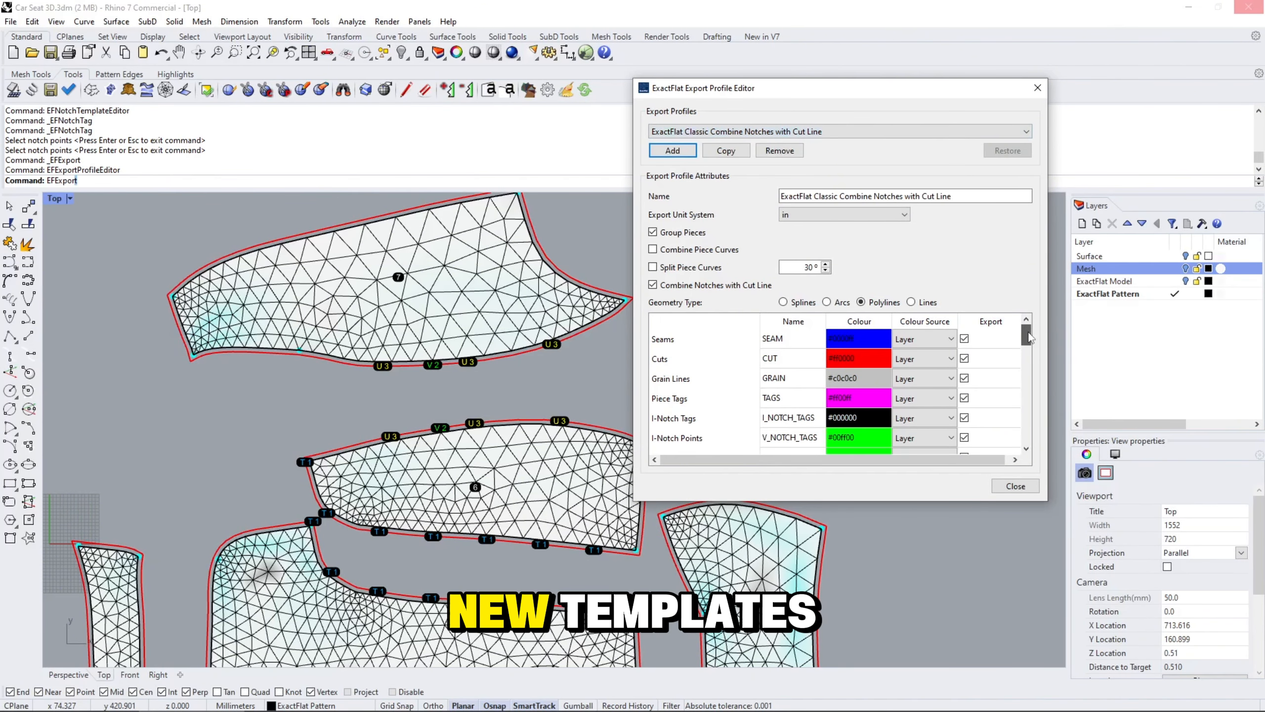
drag(1028, 337, 1019, 375)
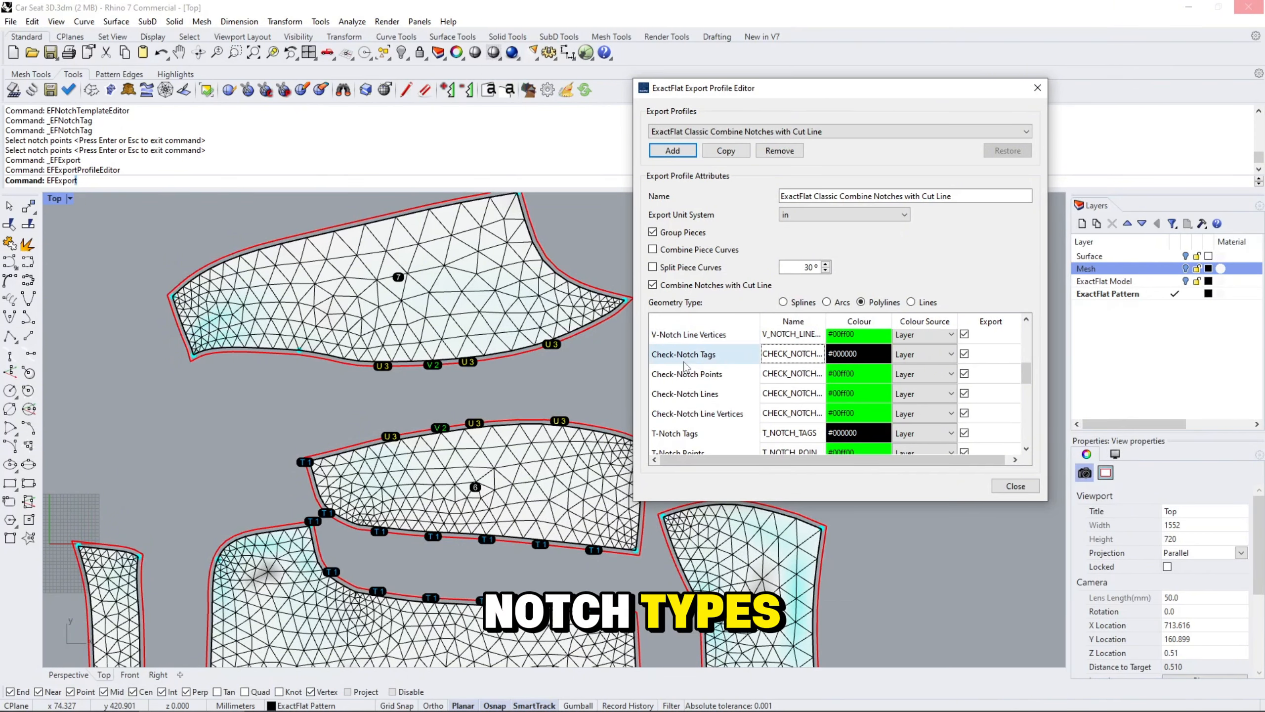
Finish reviewing the check-notch entries of the combined-notches profile and close the export profile editor.
click(691, 418)
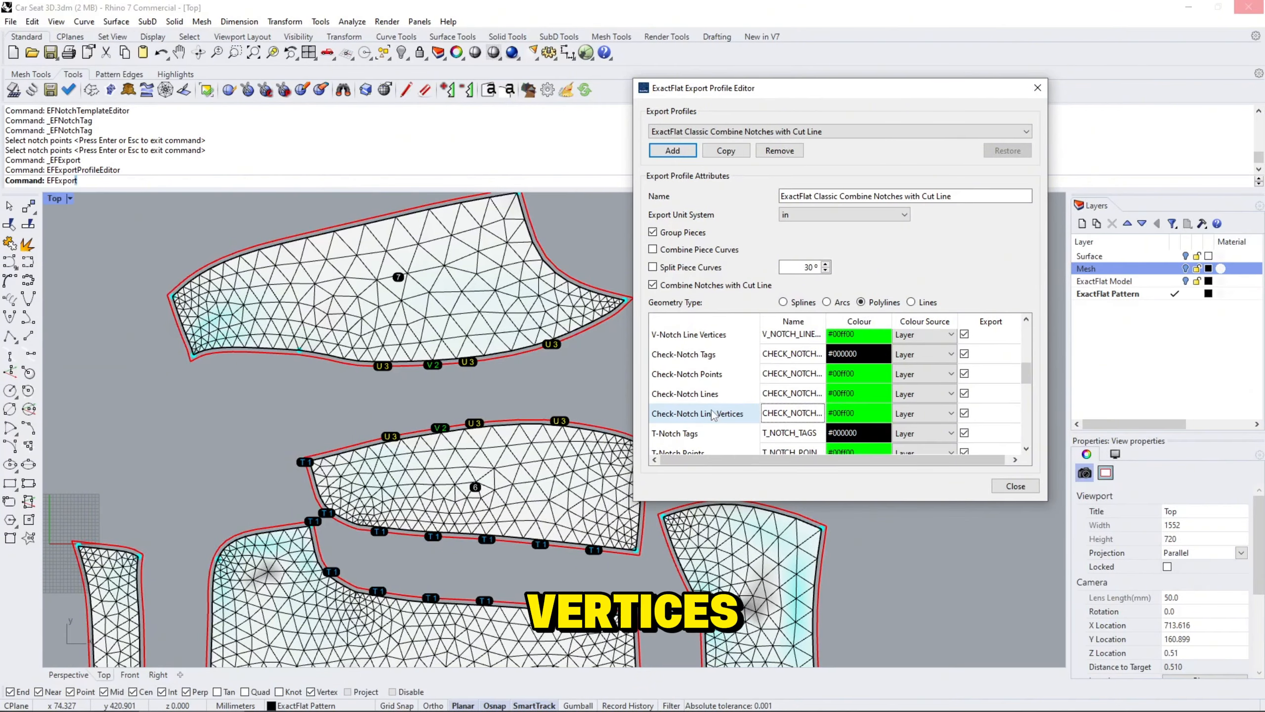
mouse_move(1029, 379)
mouse_down()
mouse_move(1028, 446)
mouse_move(1033, 296)
mouse_up()
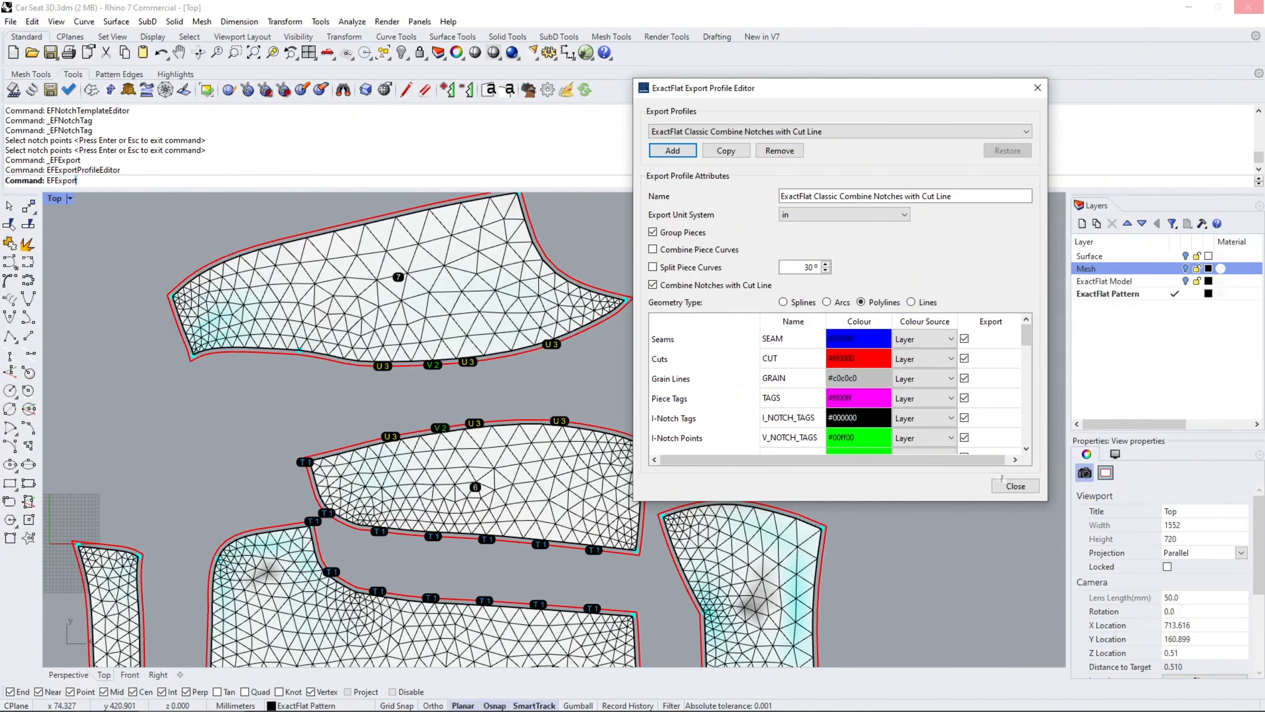
click(1011, 486)
click(675, 359)
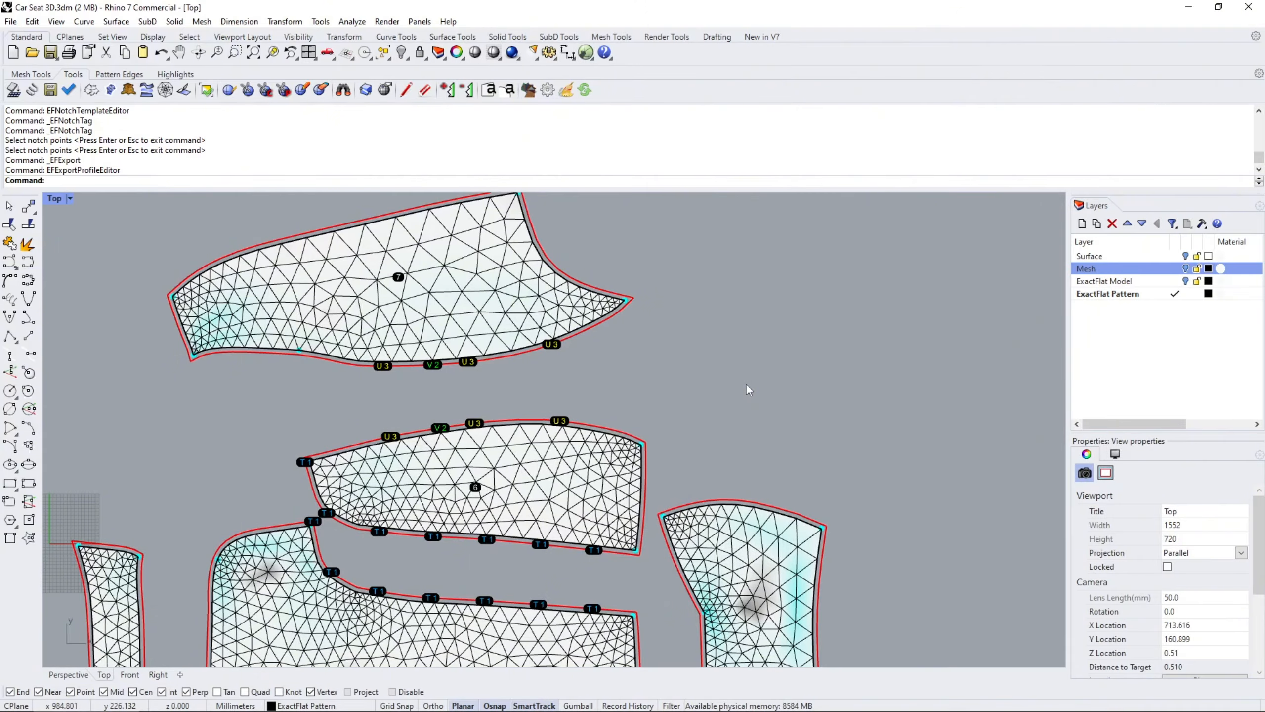
Start EFExport with the "ExactFlat Classic Combine Piece" profile and set the file format to AutoCAD DXF.
text(EF)
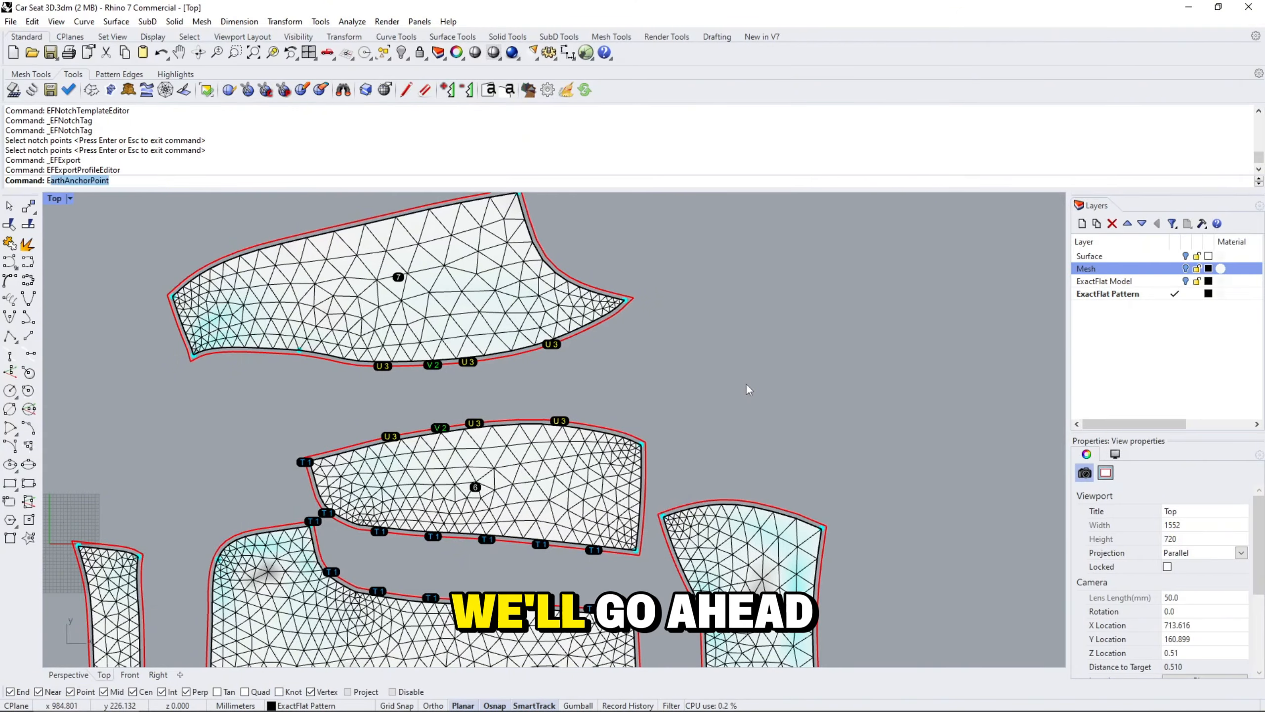
text(ExportProfileEditor)
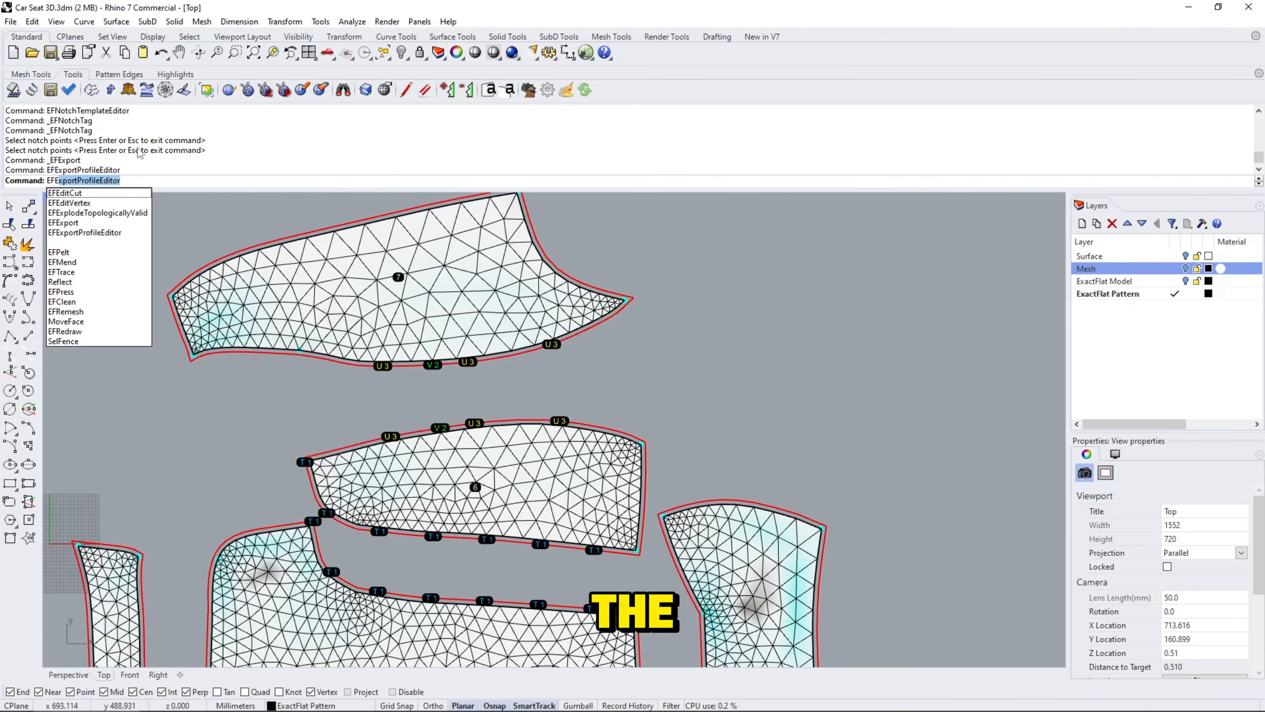
key(Down)
key(Down)
key(Return)
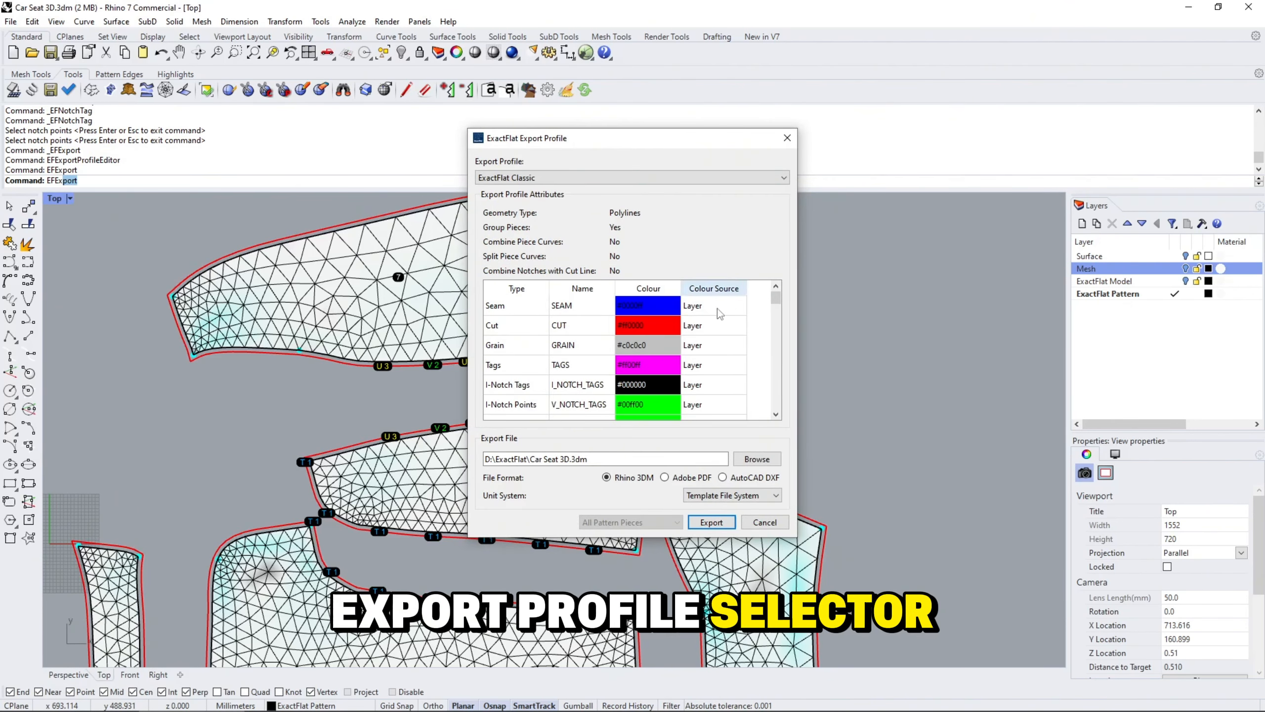
click(555, 178)
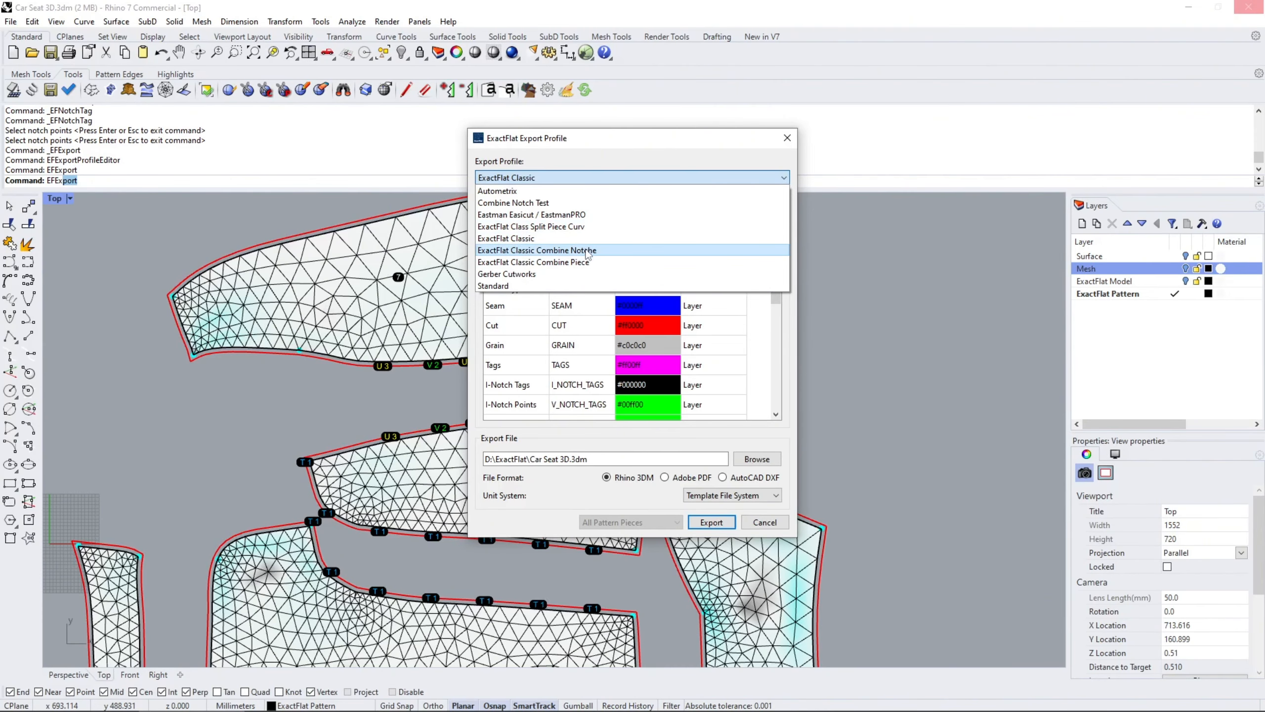
click(586, 264)
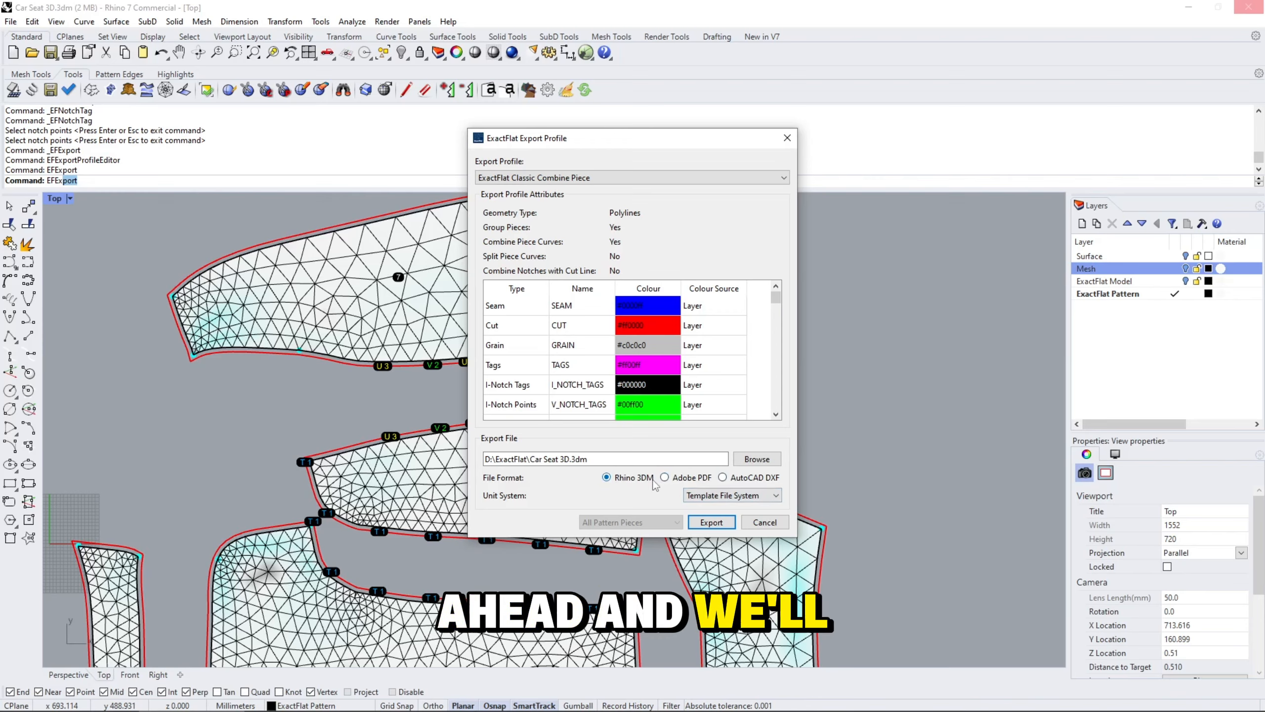
click(723, 477)
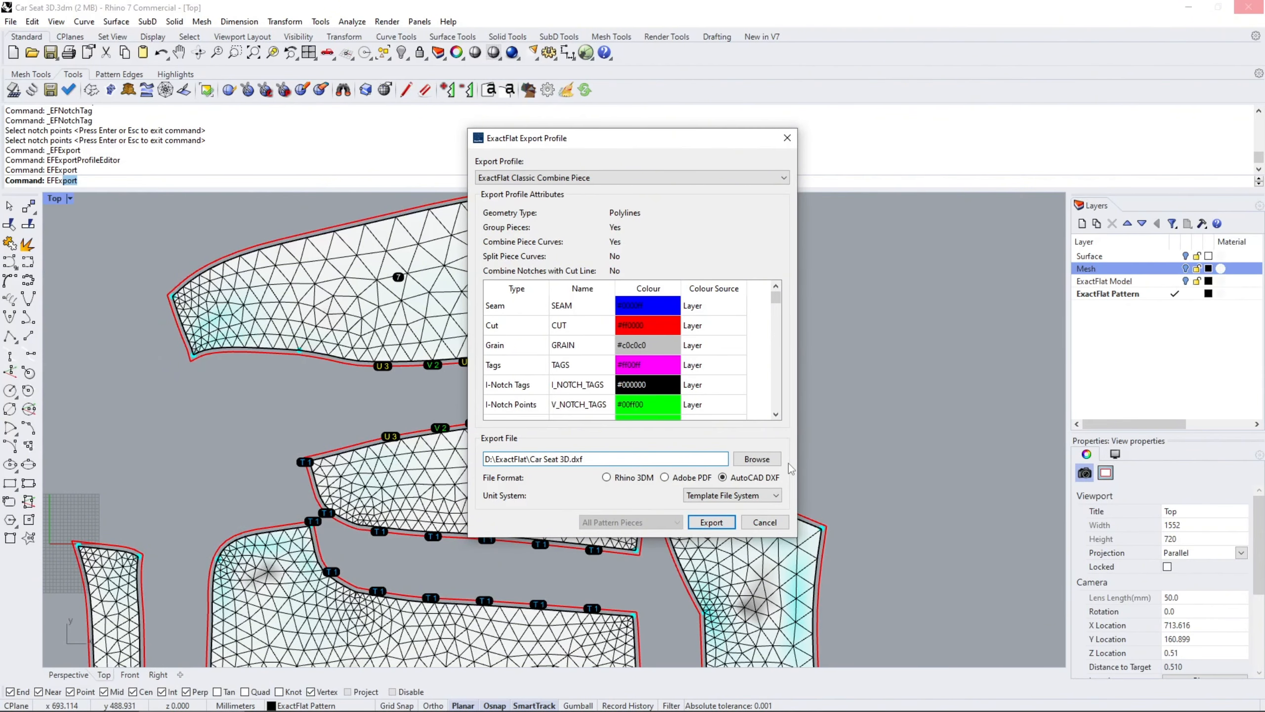
Export the pattern into the D:\ExactFlat folder as "Car Seat 3D Combine Piece Curves.dxf".
click(757, 459)
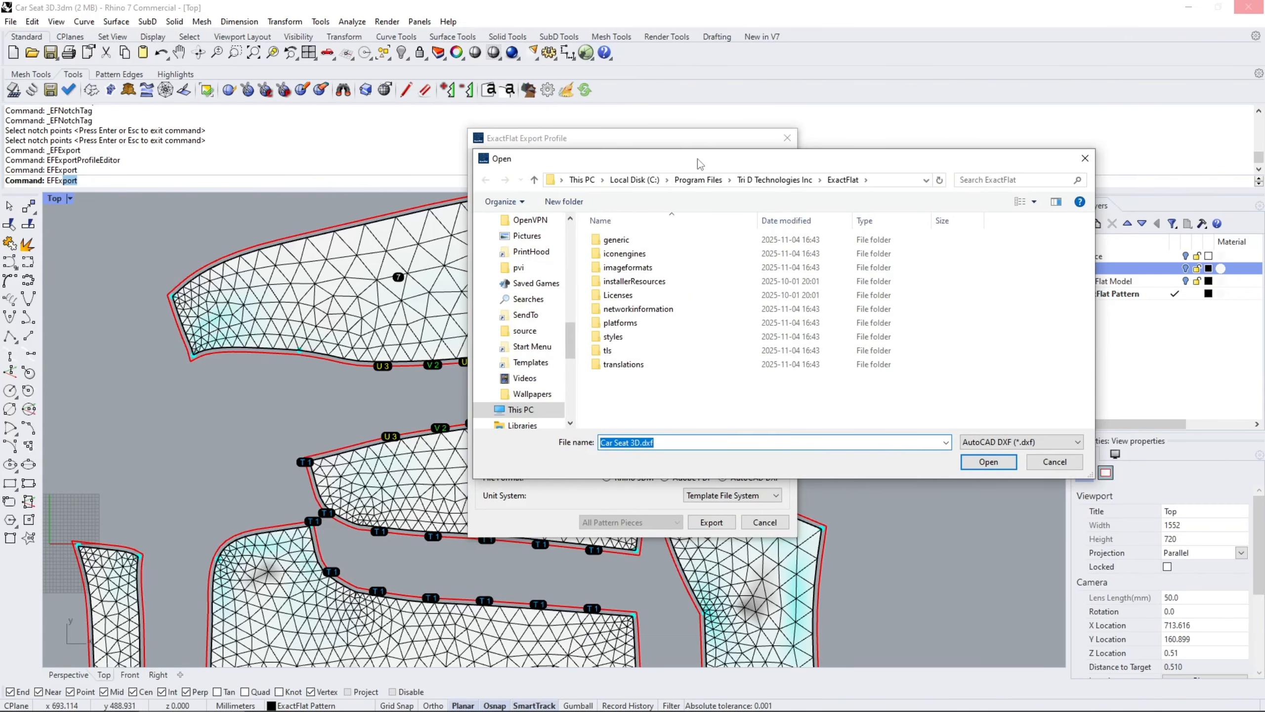
text(d:)
key(Return)
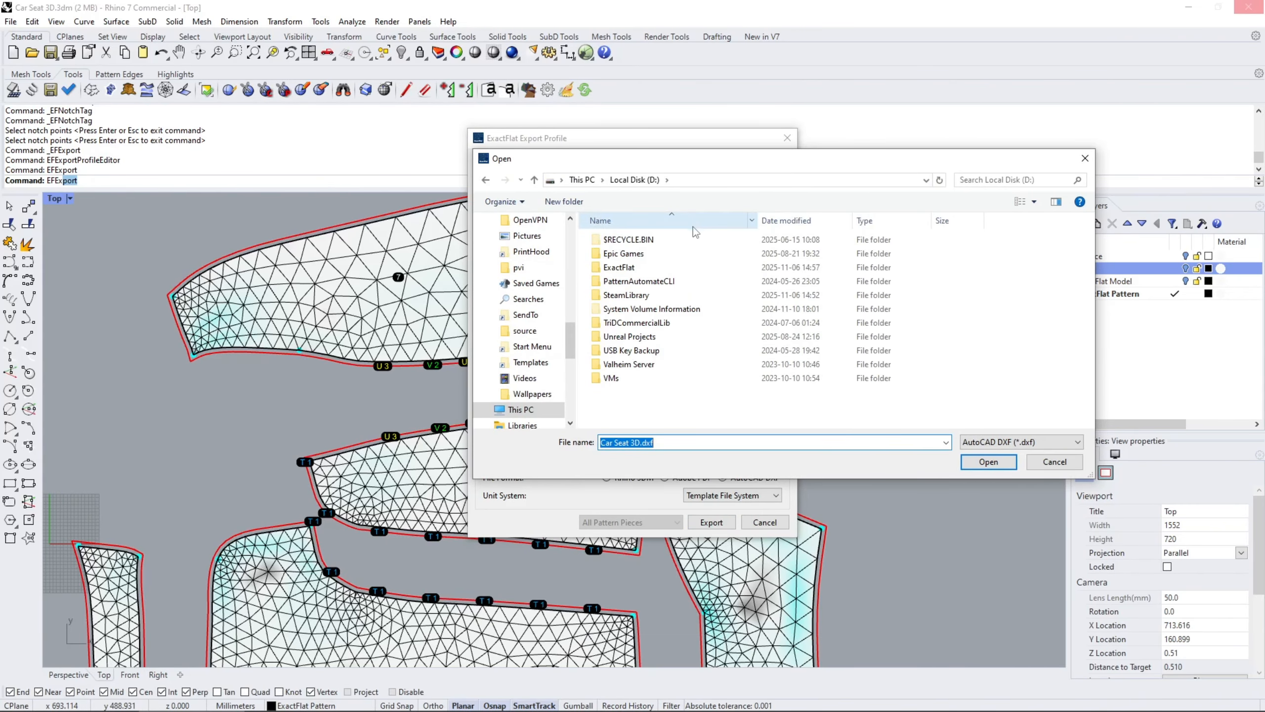
double_click(631, 268)
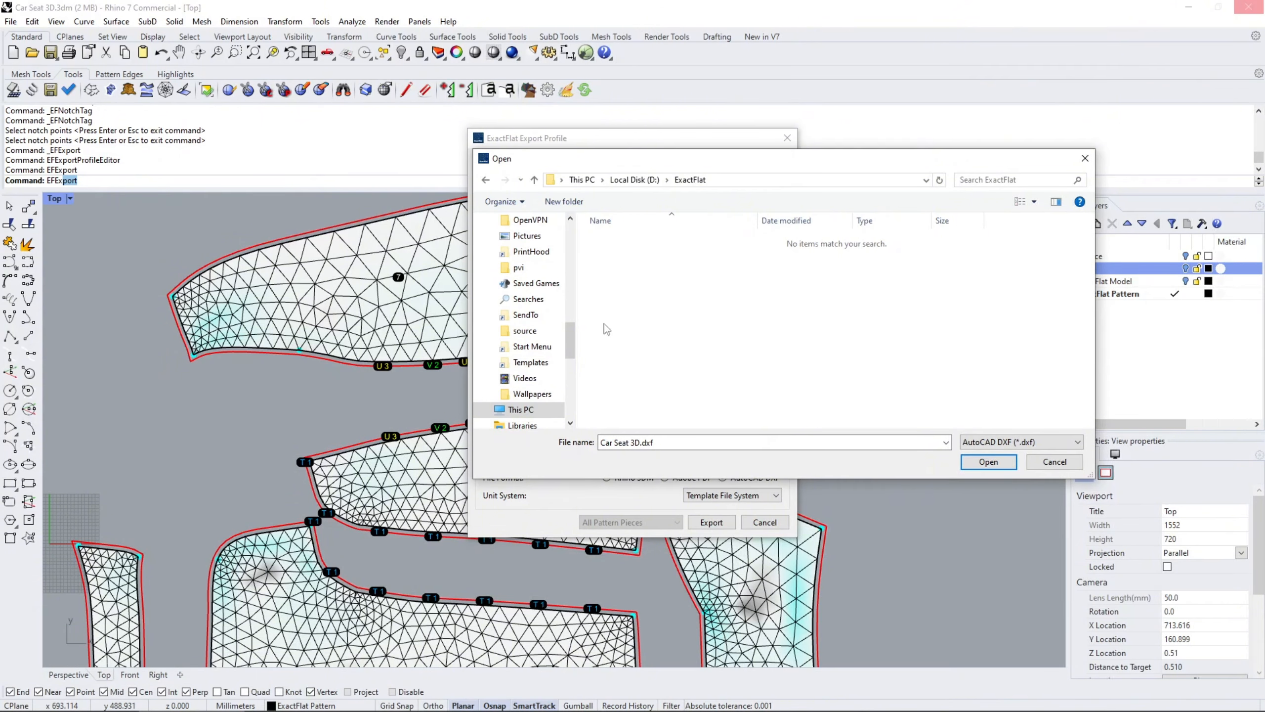
click(675, 442)
key(Home)
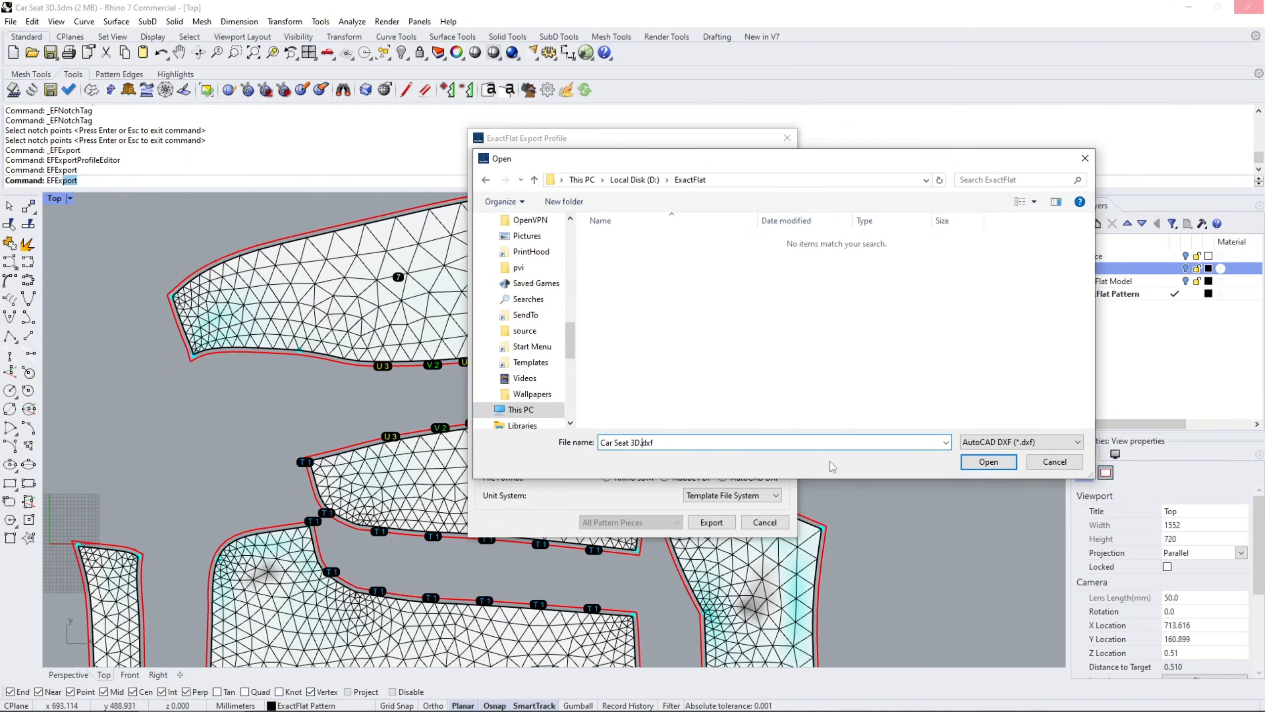
text(Combine Pieces)
drag(817, 166, 872, 326)
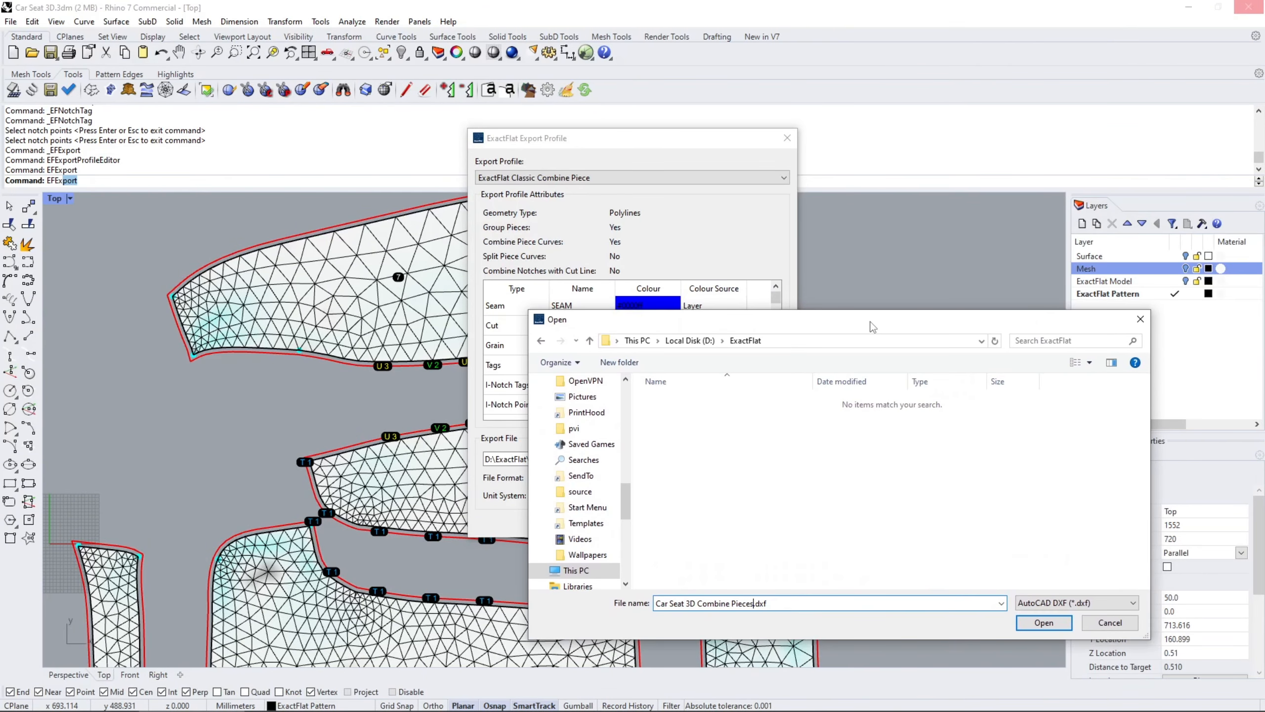
text(Curves)
click(1051, 623)
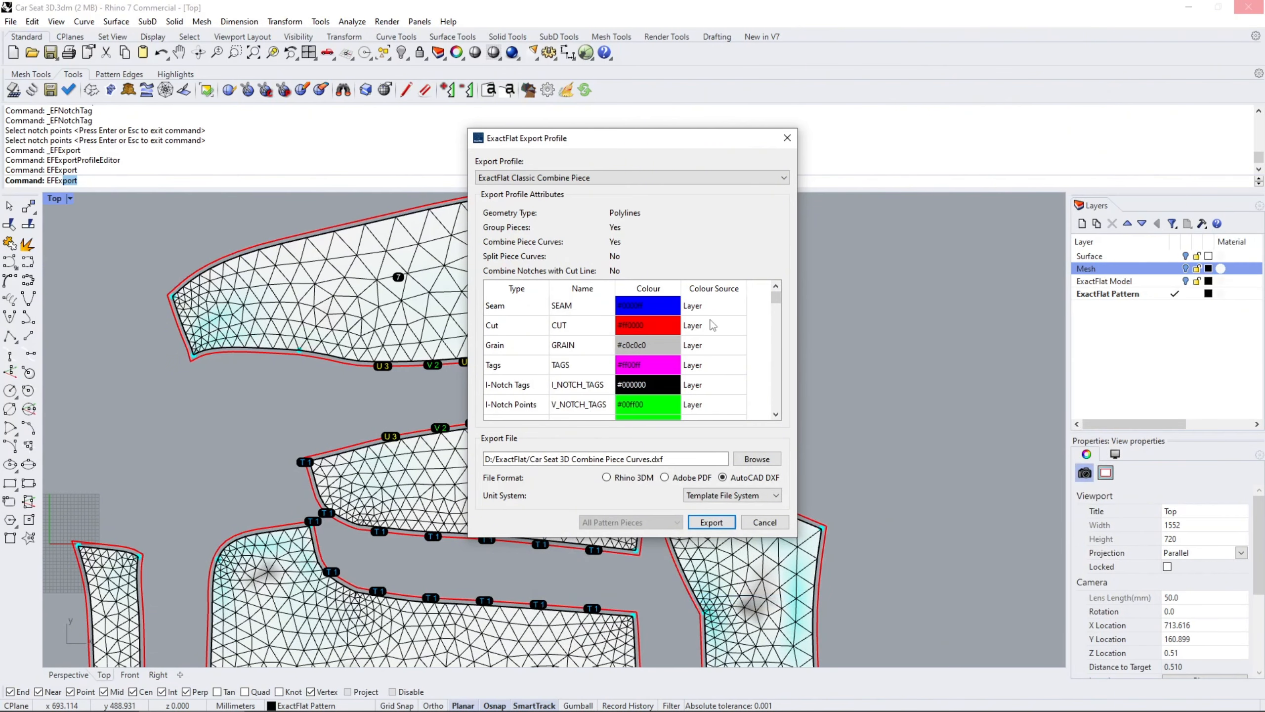
click(711, 522)
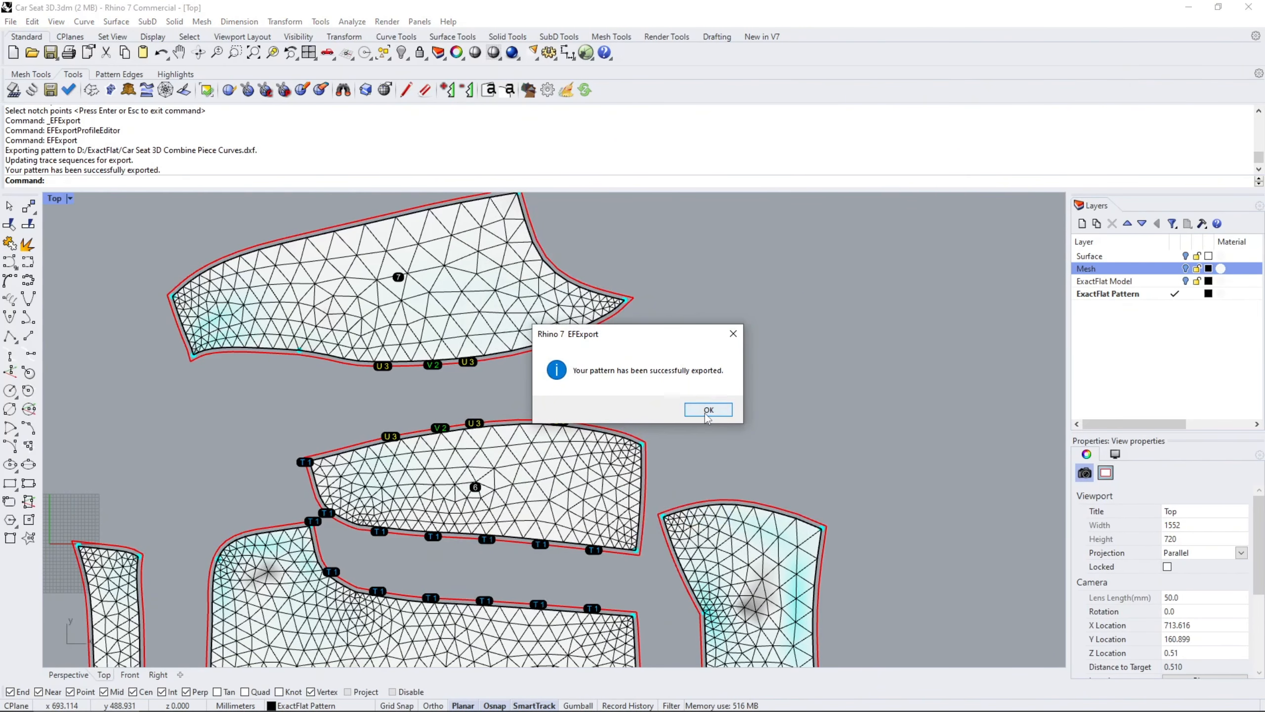
click(717, 410)
Export the pattern again with the "ExactFlat Class Split Piece Curv" profile as "Car Seat 3D Split Piece Curves.dxf".
right_click(726, 342)
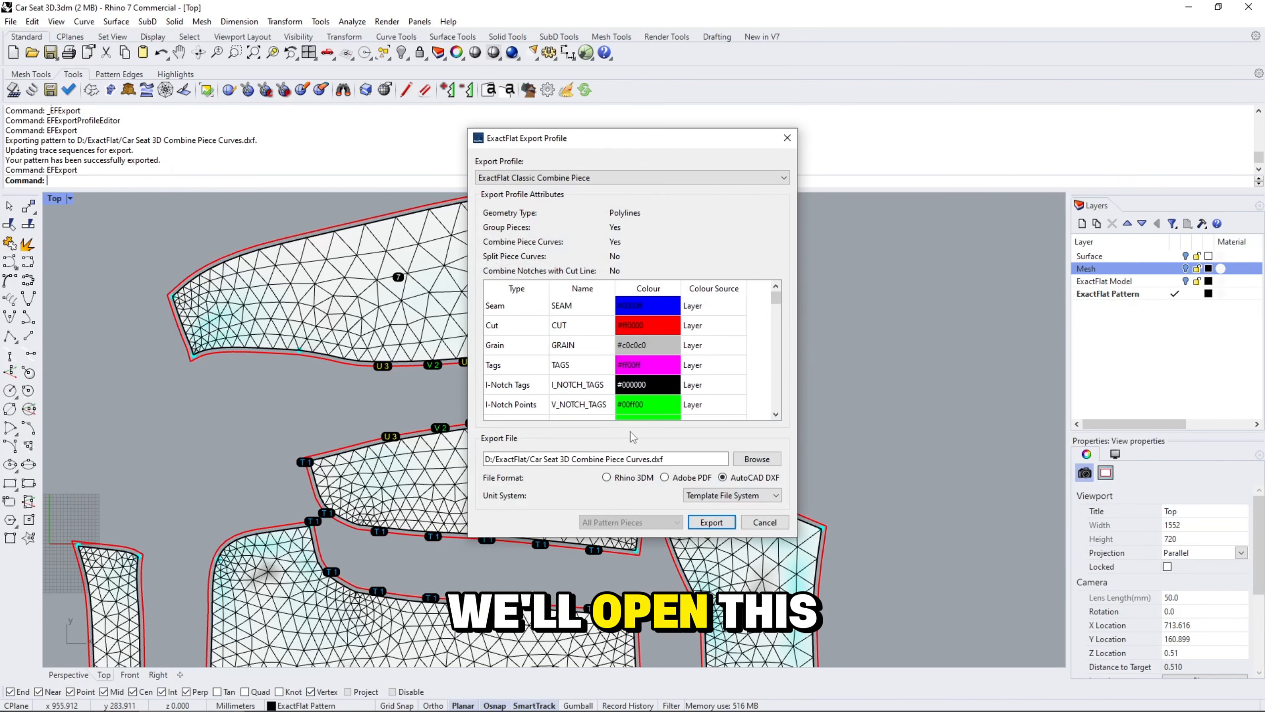
click(578, 179)
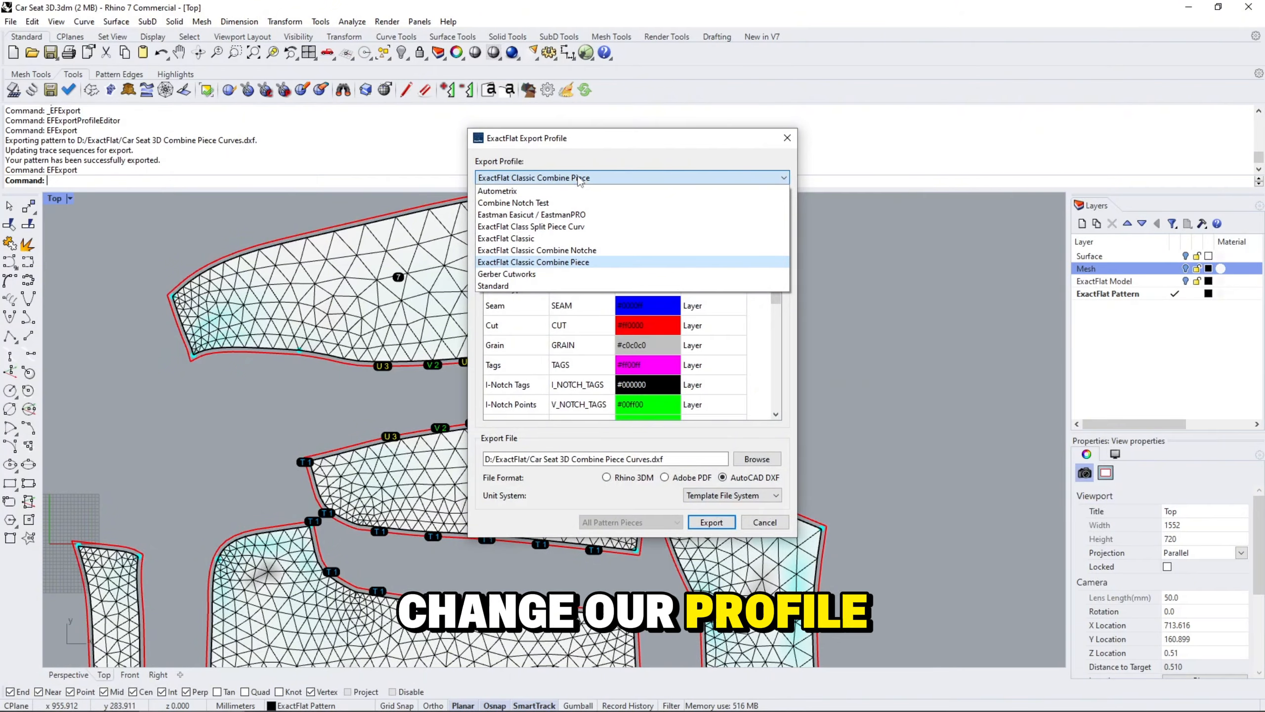
click(548, 227)
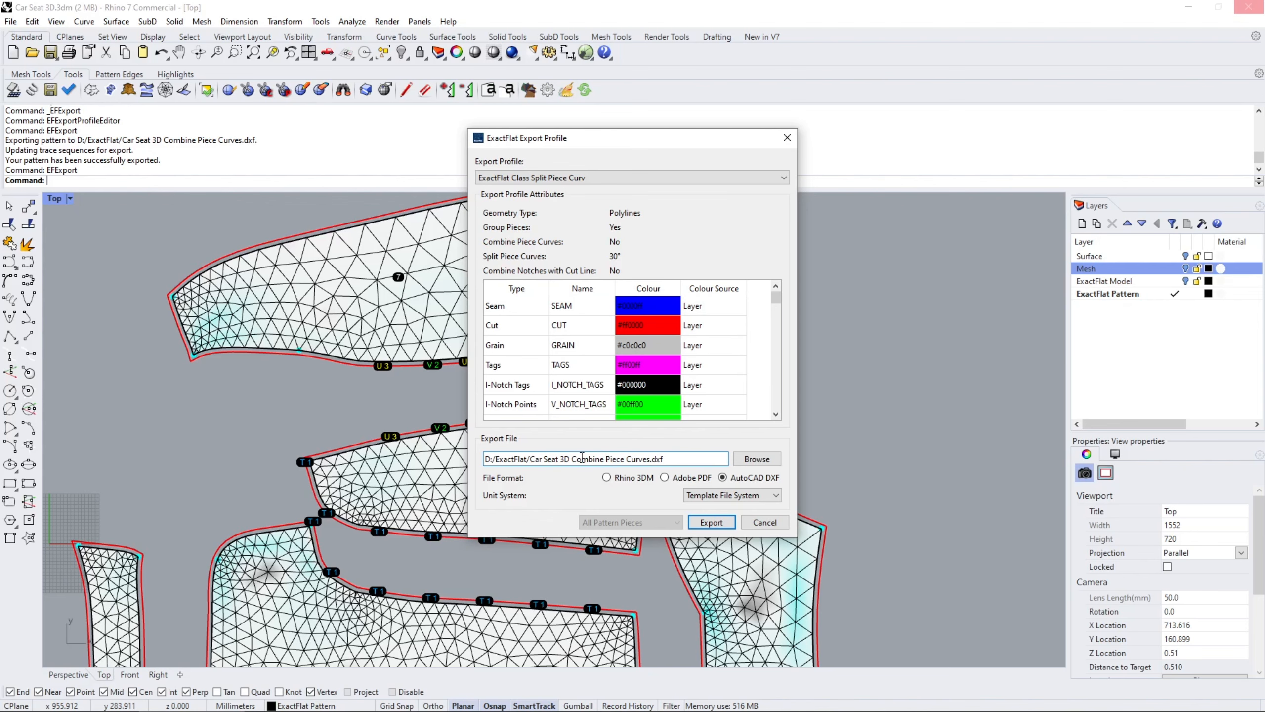
text(Split)
click(711, 522)
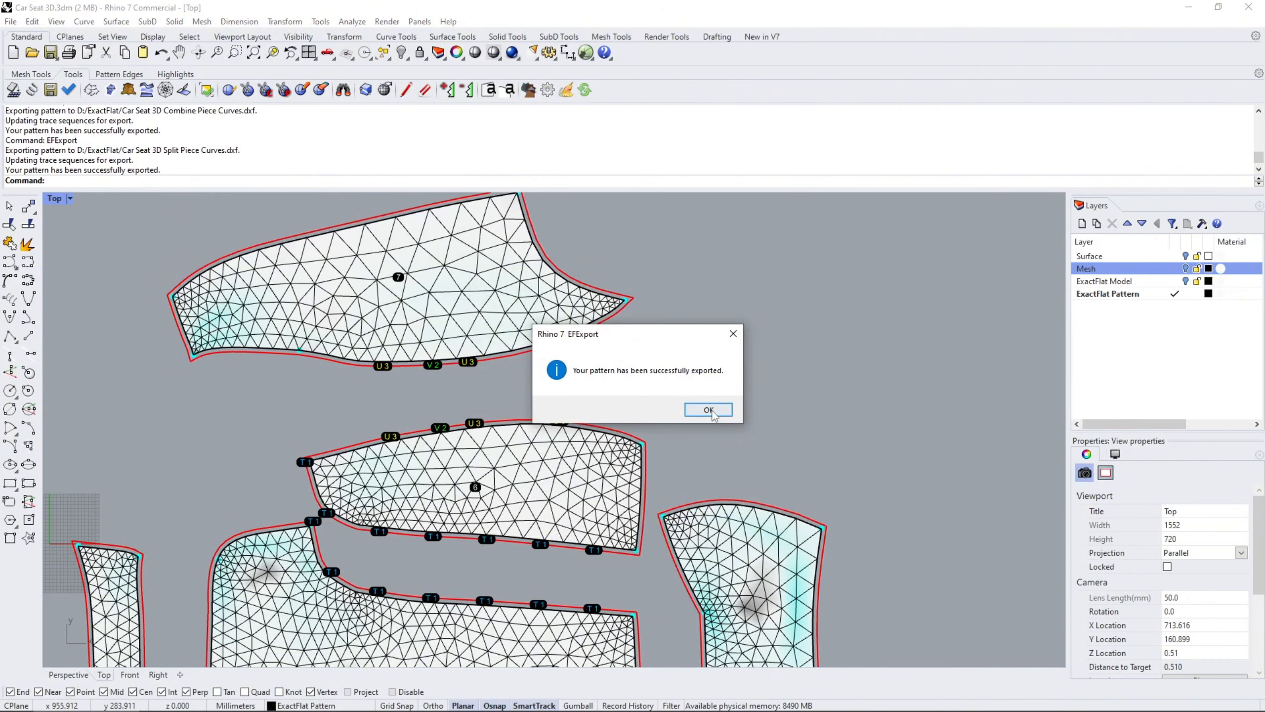
click(705, 413)
Export the pattern with the "ExactFlat Classic Combine Notche" profile as "Car Seat 3D Combine Notches.dxf", checking the unit system options before exporting.
key(Return)
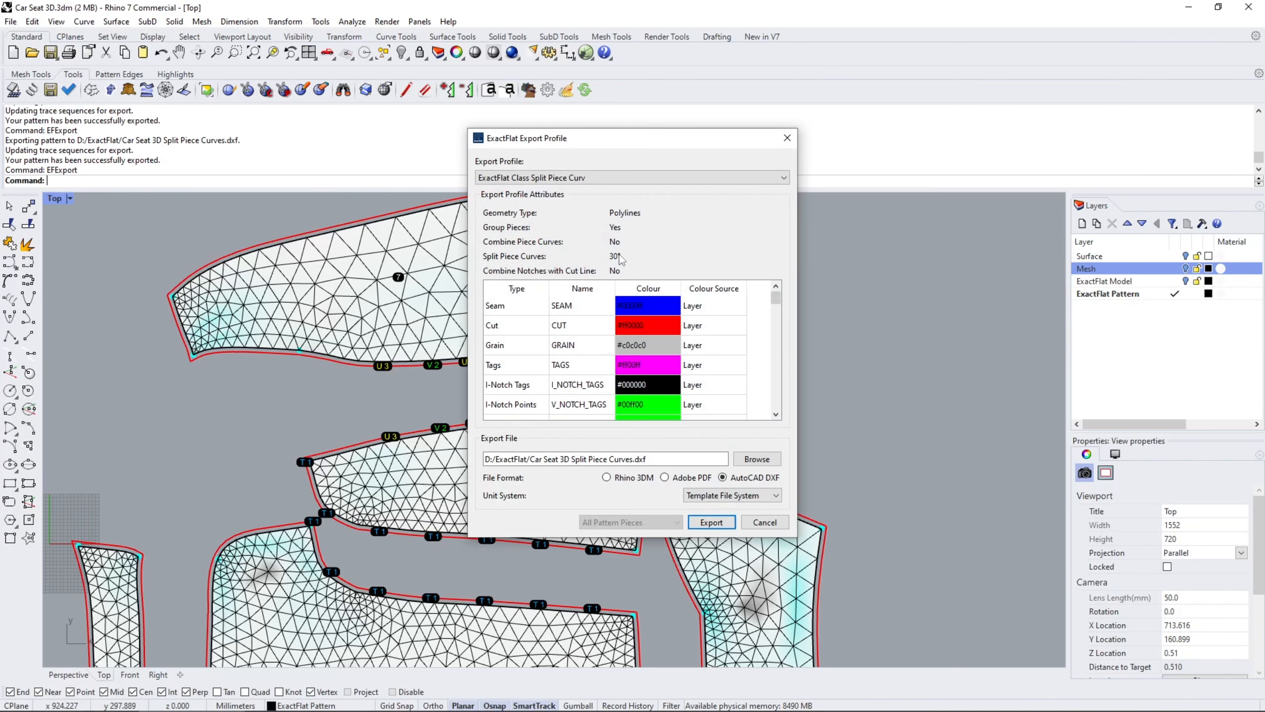
click(568, 178)
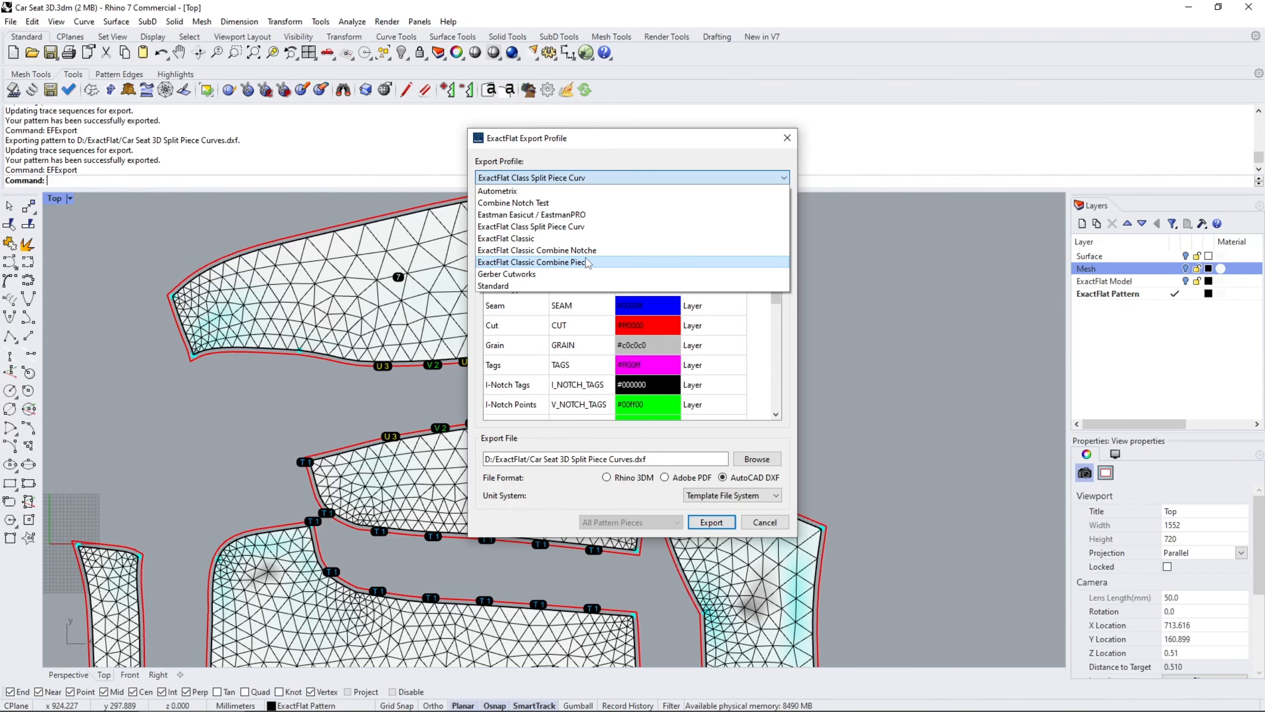
click(588, 250)
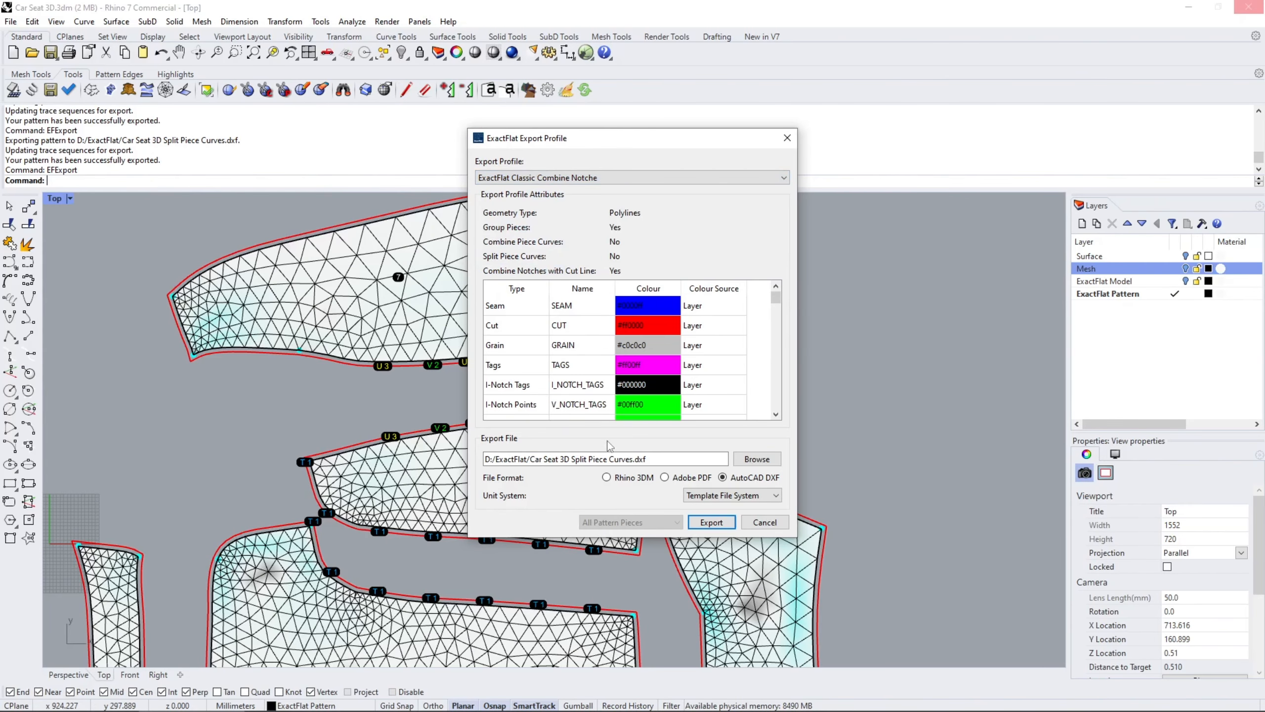
drag(573, 460, 636, 459)
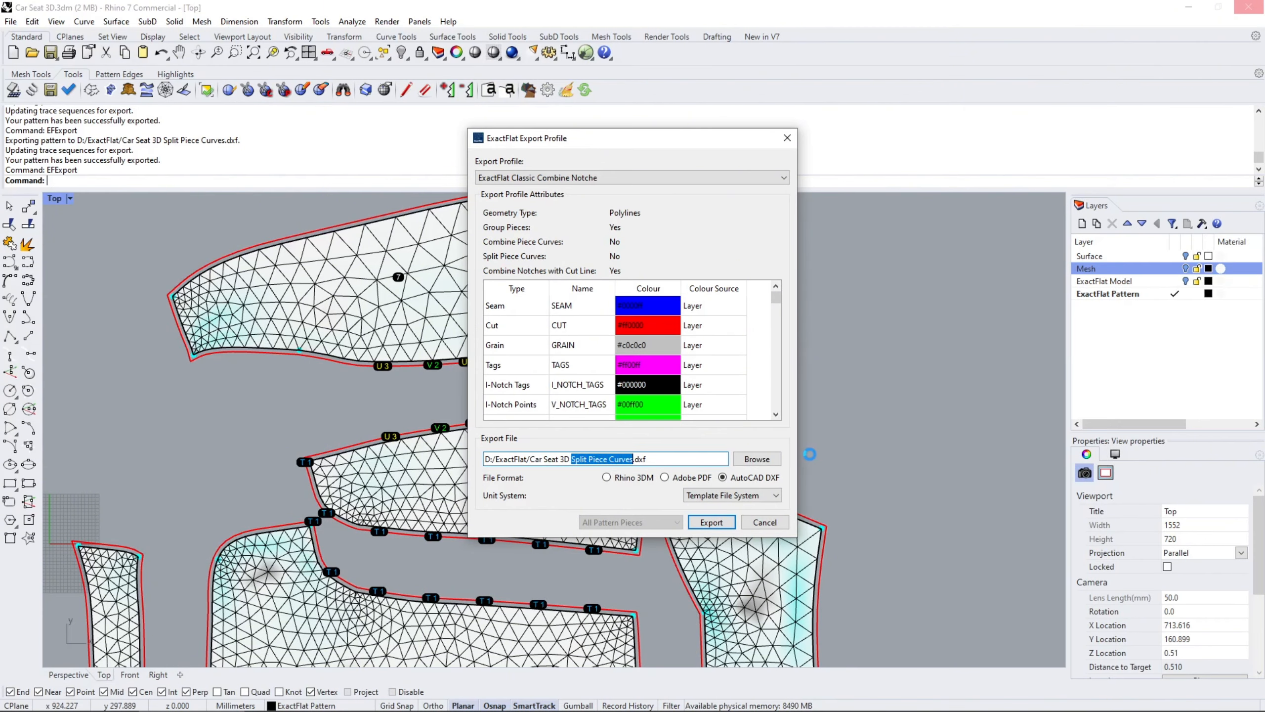
text(Combin)
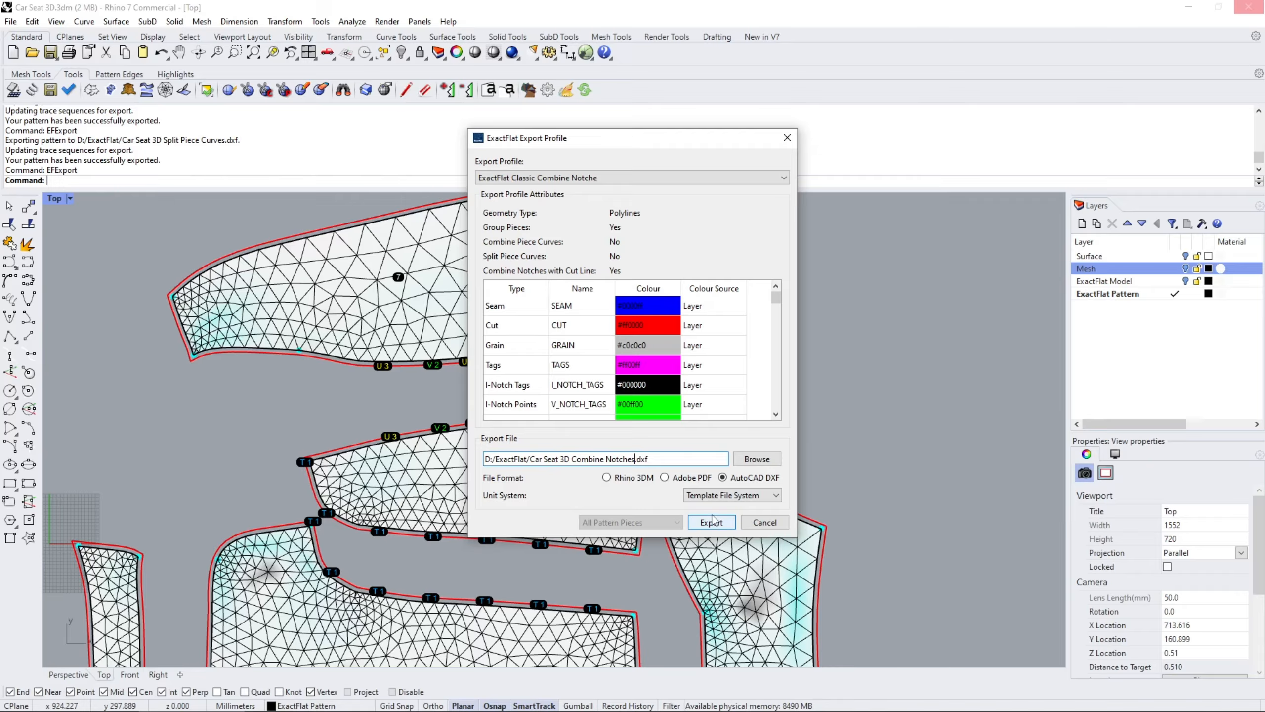
click(738, 496)
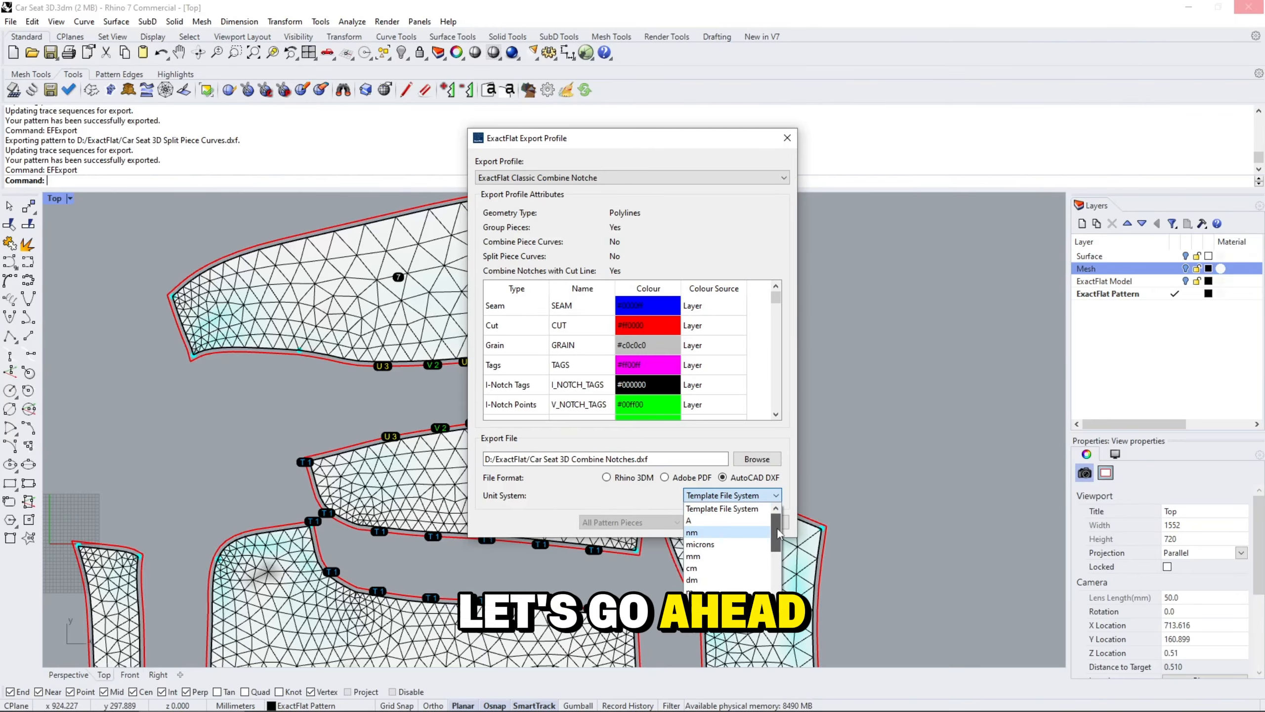
mouse_move(779, 533)
mouse_down()
mouse_move(764, 581)
mouse_move(770, 529)
mouse_move(767, 573)
mouse_move(780, 542)
mouse_up()
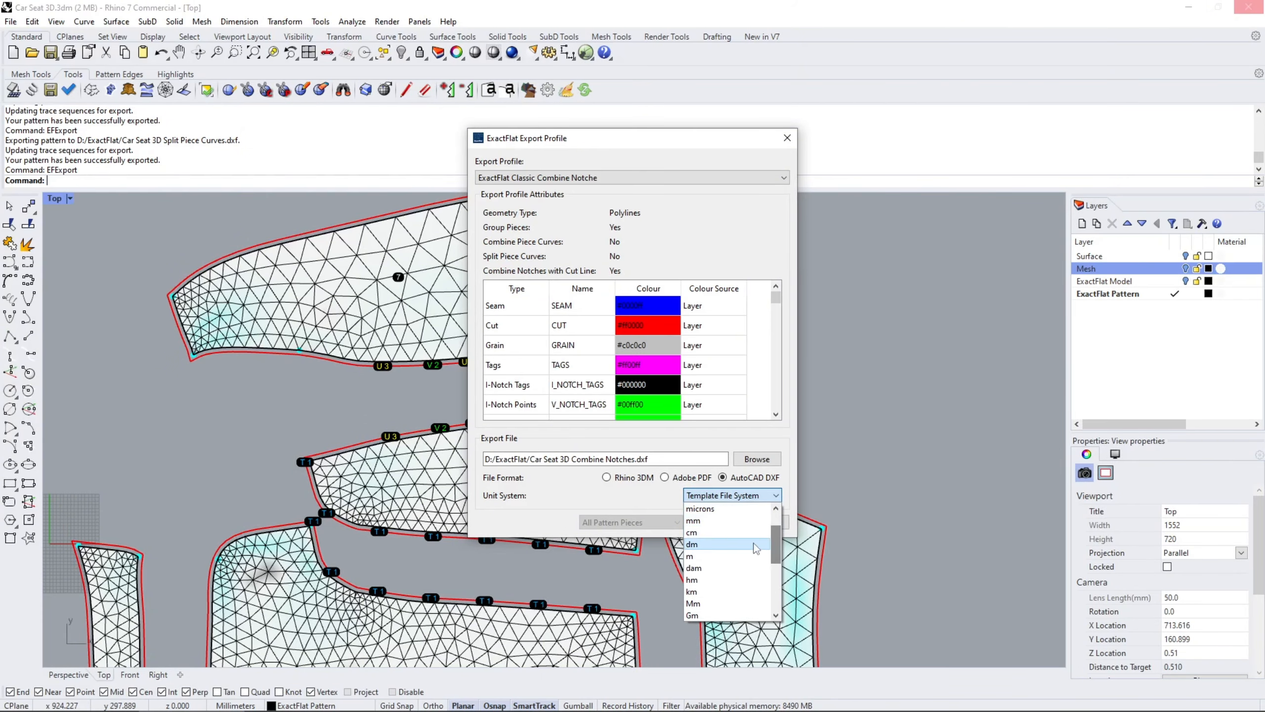
click(722, 568)
click(723, 529)
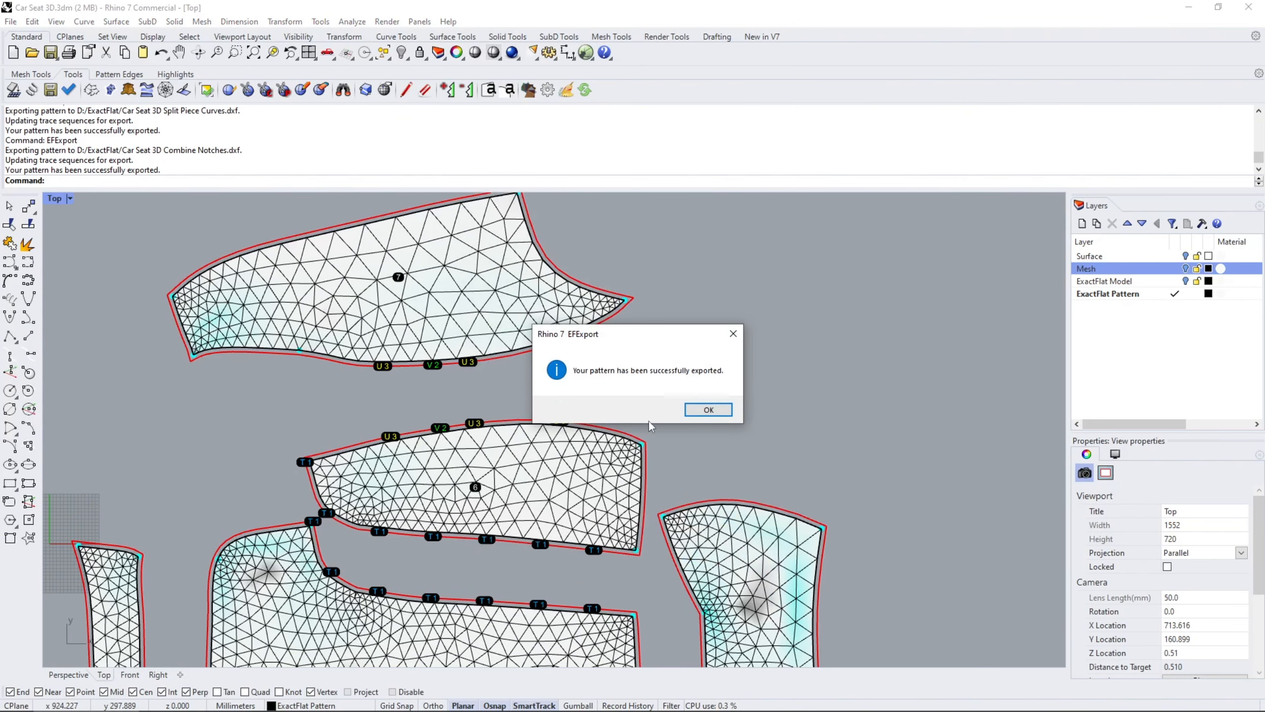
click(710, 407)
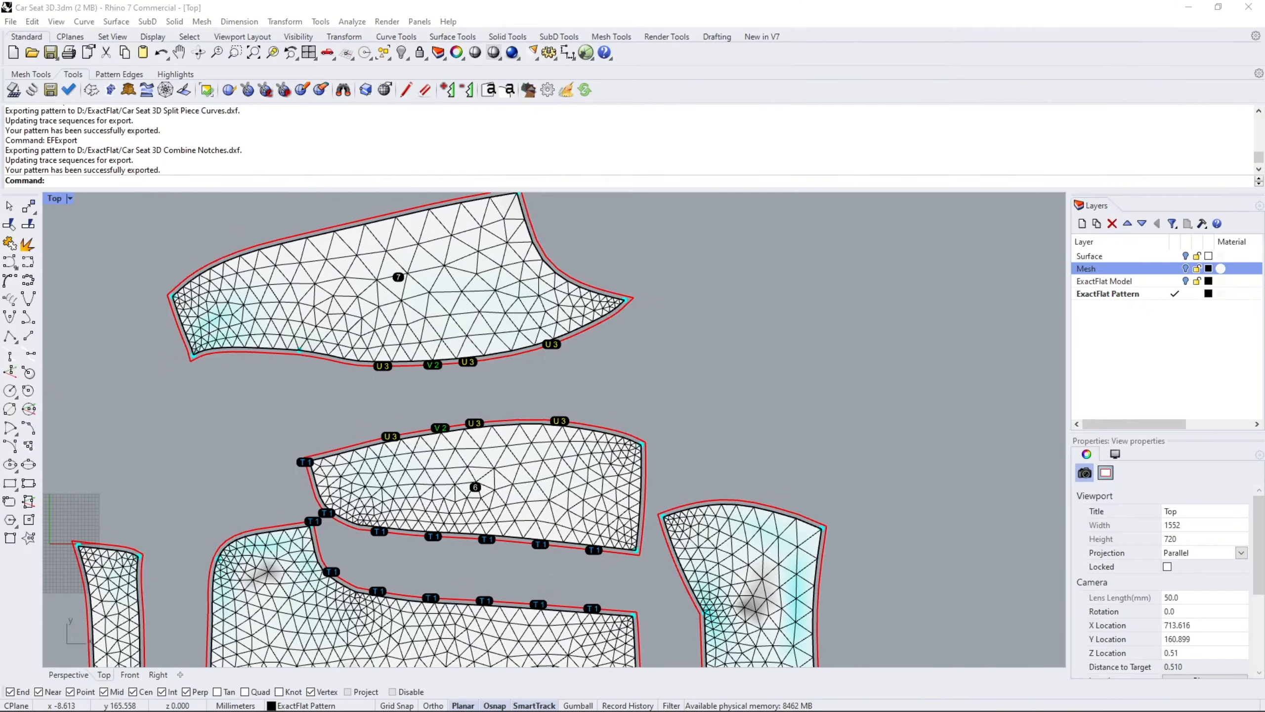
Switch to File Explorer, open "Car Seat 3D Combine Piece Curves.dxf" from D:\ExactFlat in Rhino and maximize the Top view.
drag(792, 179, 619, 143)
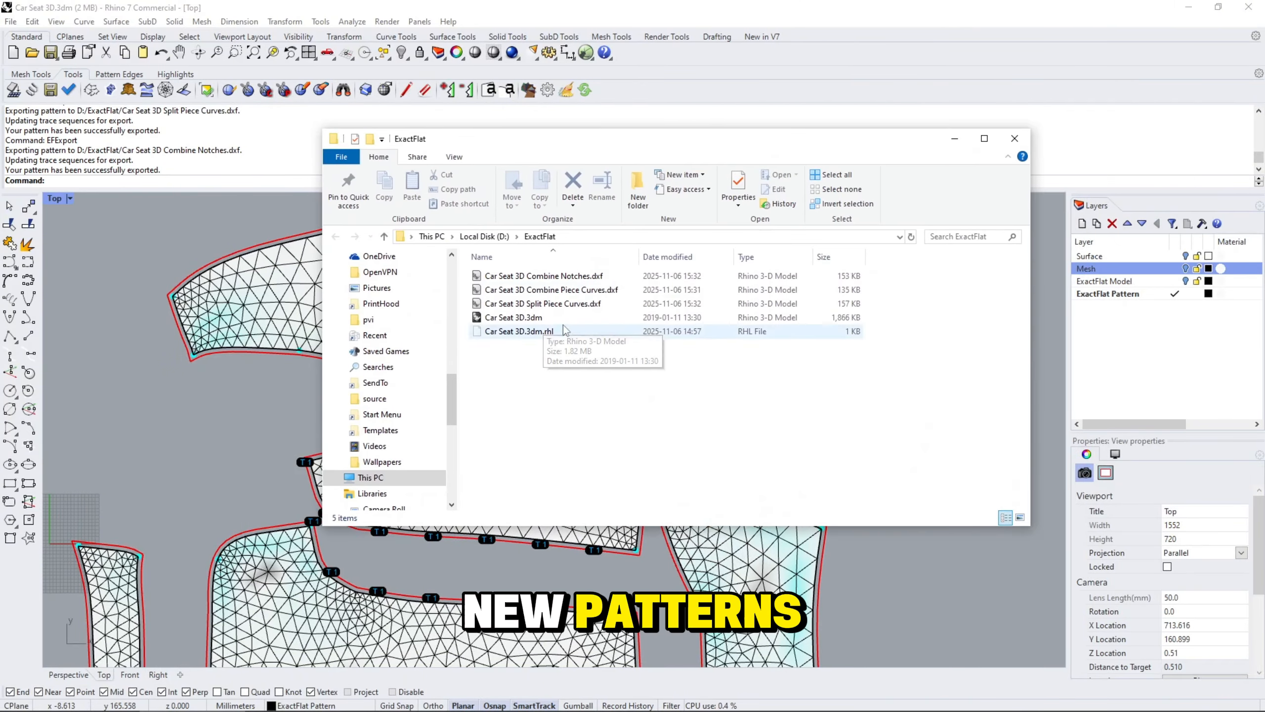
click(567, 291)
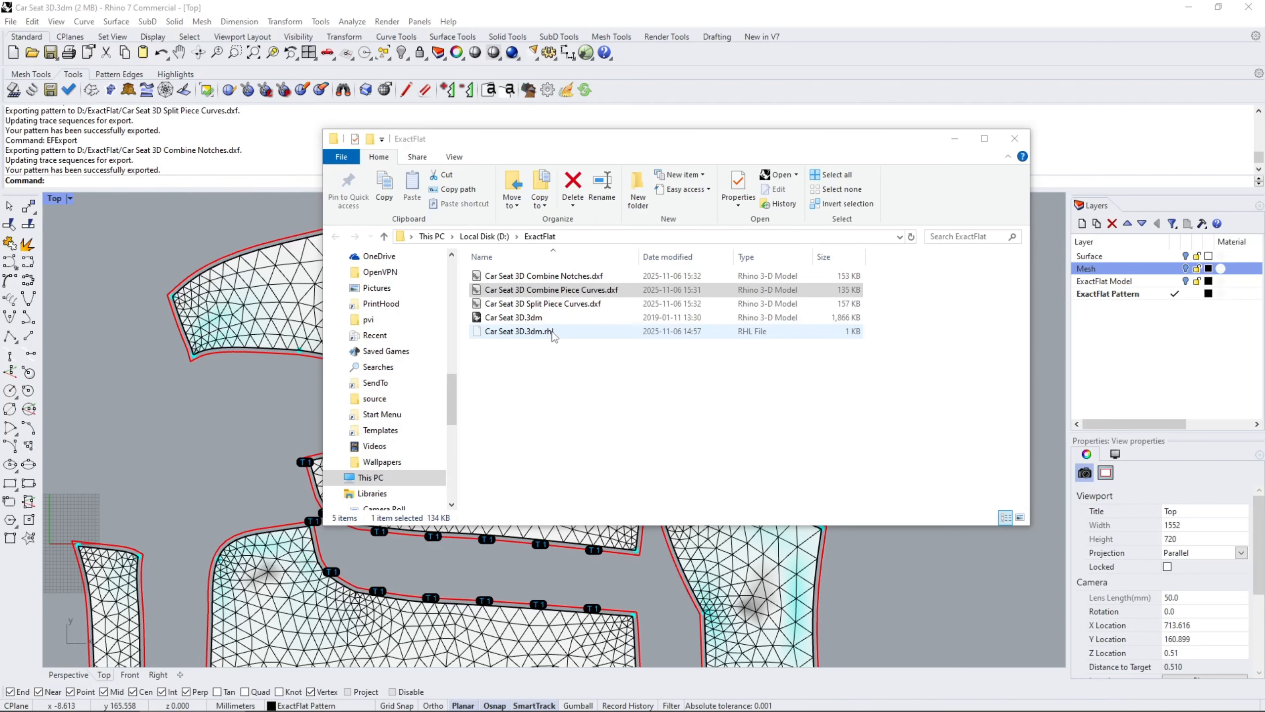
double_click(518, 331)
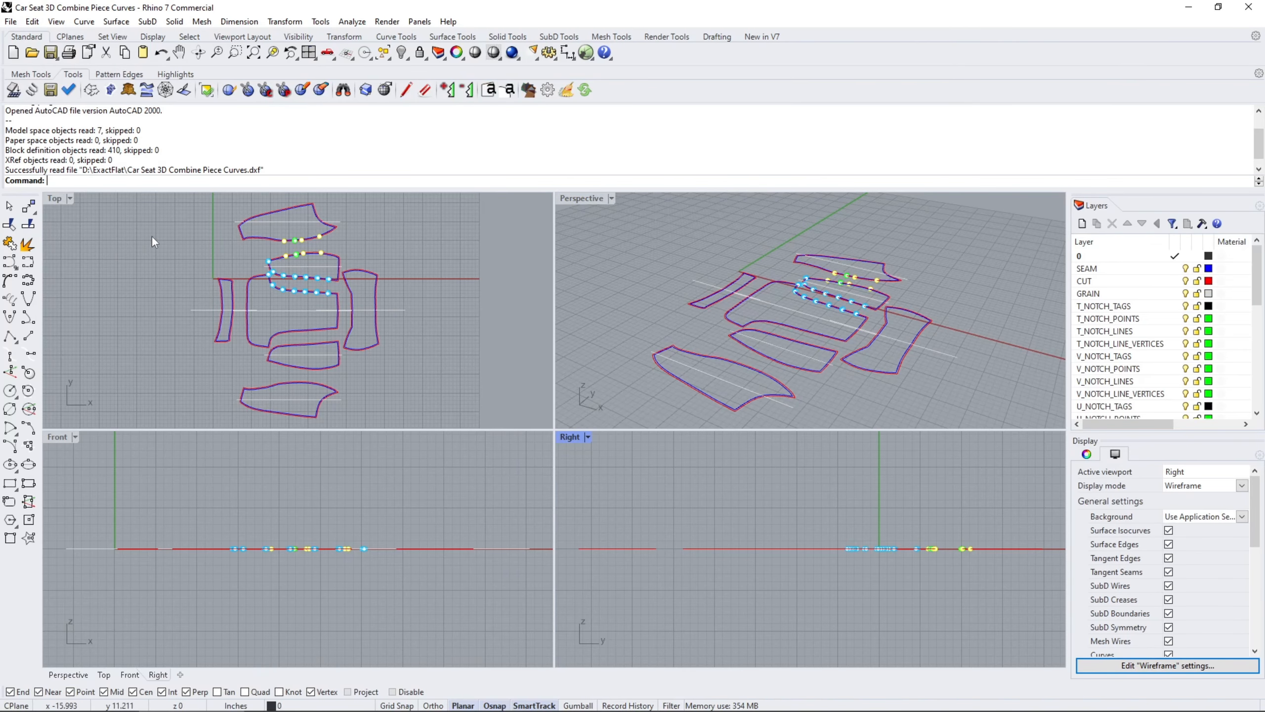
double_click(57, 198)
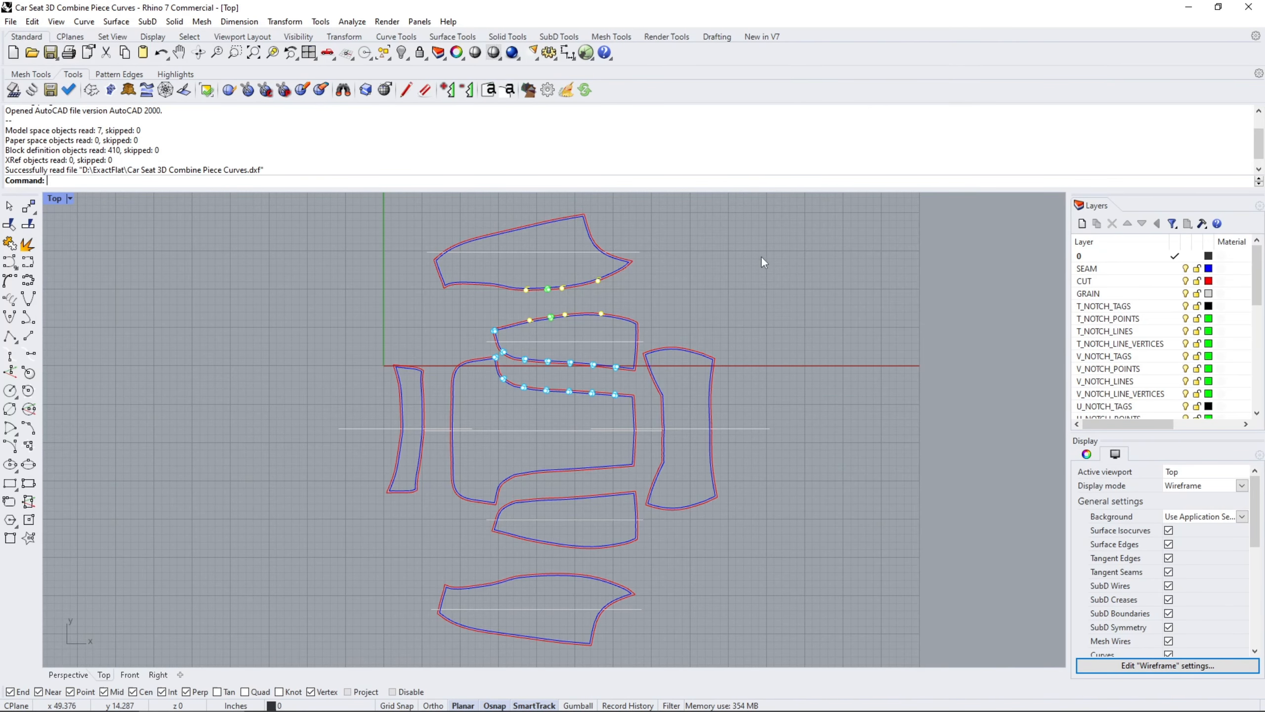
Select the uppermost pattern piece to inspect how its curves and notches are grouped, and clear the selection.
right_drag(761, 255, 656, 275)
click(548, 288)
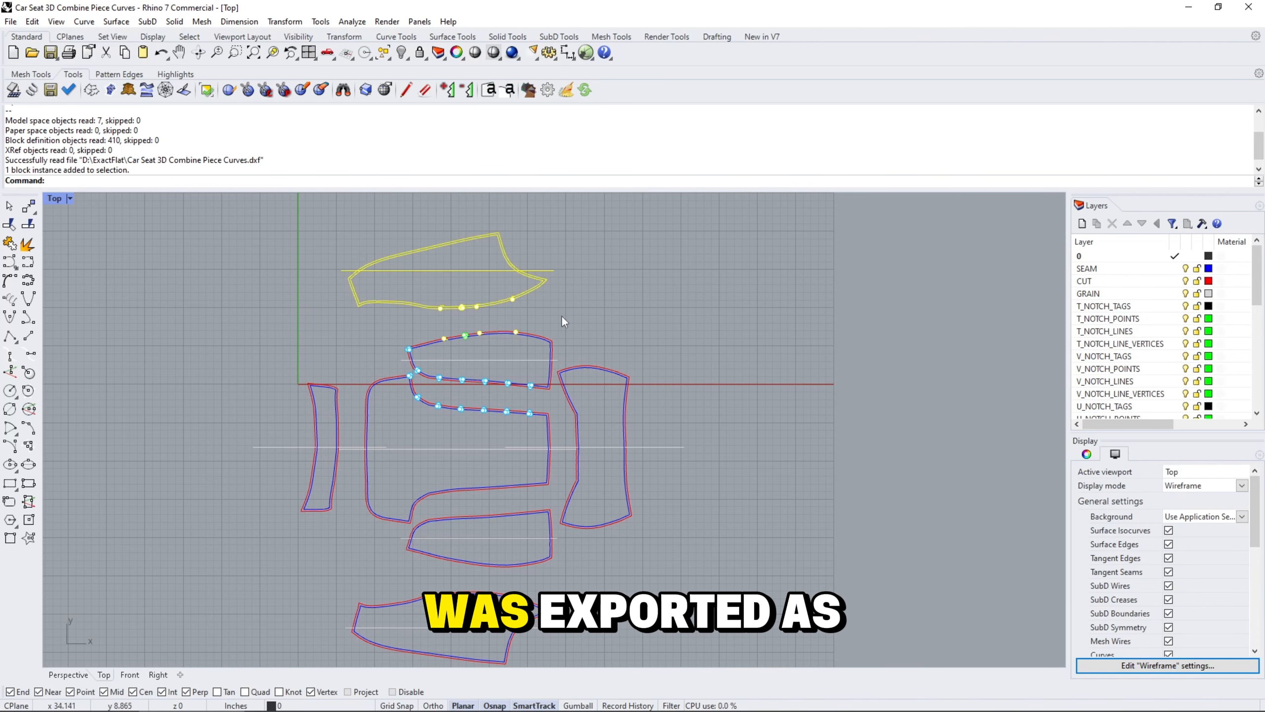
click(682, 300)
scroll(673, 299, down, 6)
drag(741, 551, 704, 278)
scroll(593, 276, up, 8)
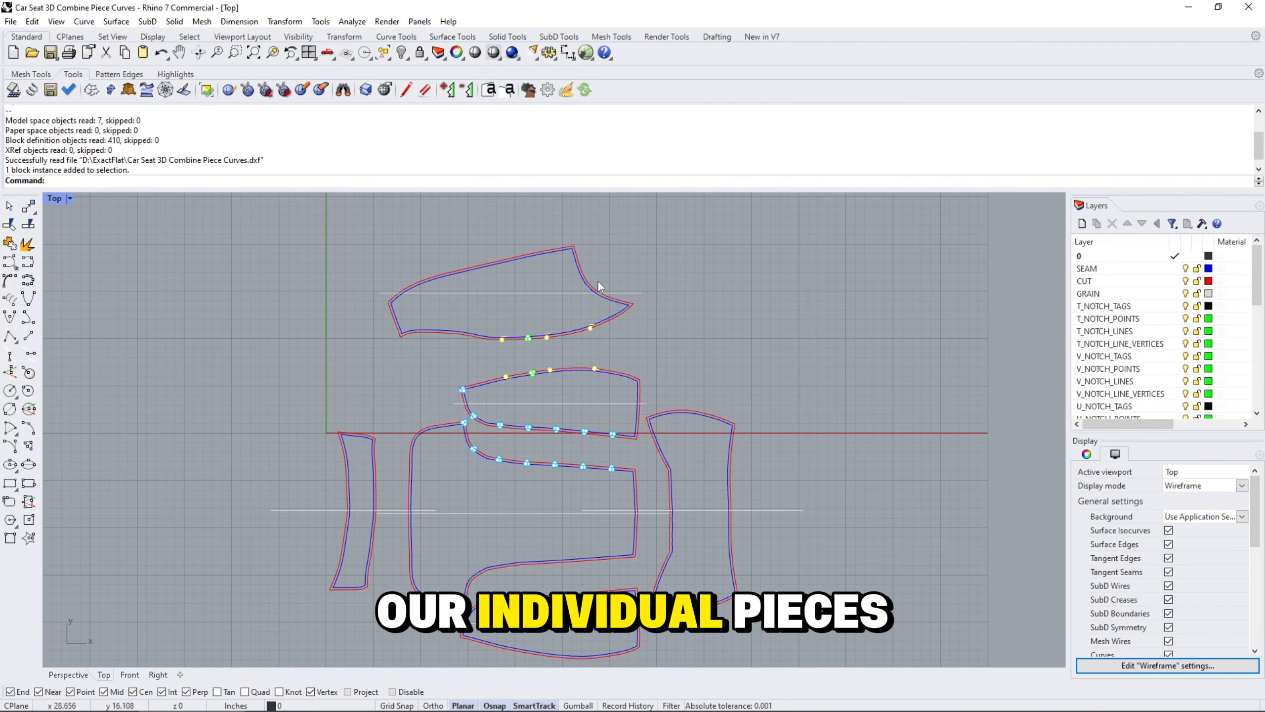
Open the uppermost pattern piece for in-place editing with the BlockEdit command.
click(626, 314)
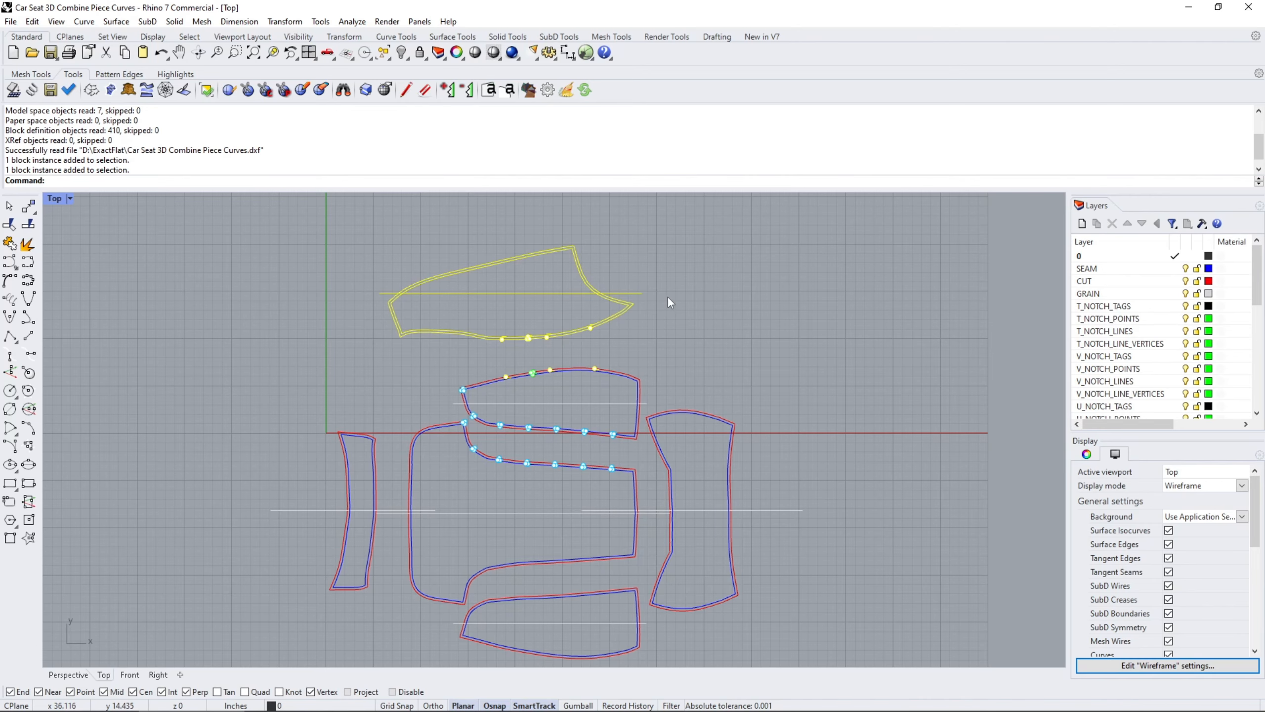
text(Bloc)
key(BackSpace)
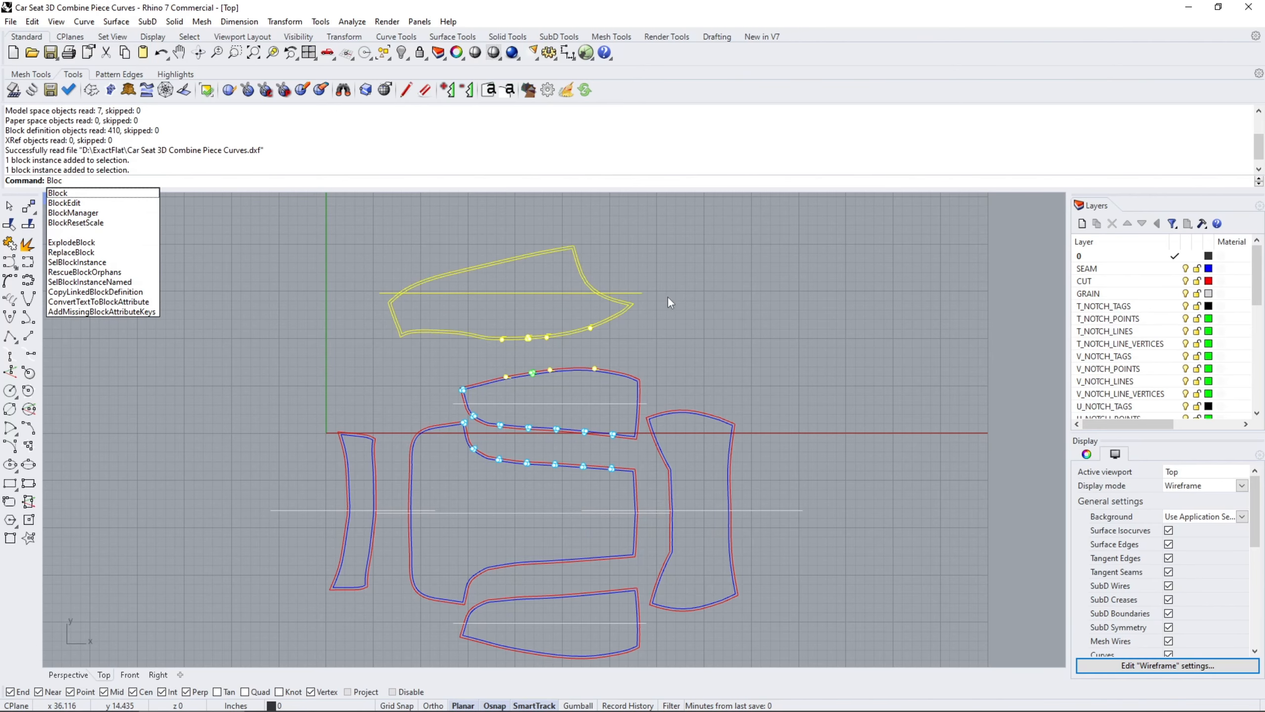
key(Down)
key(Down)
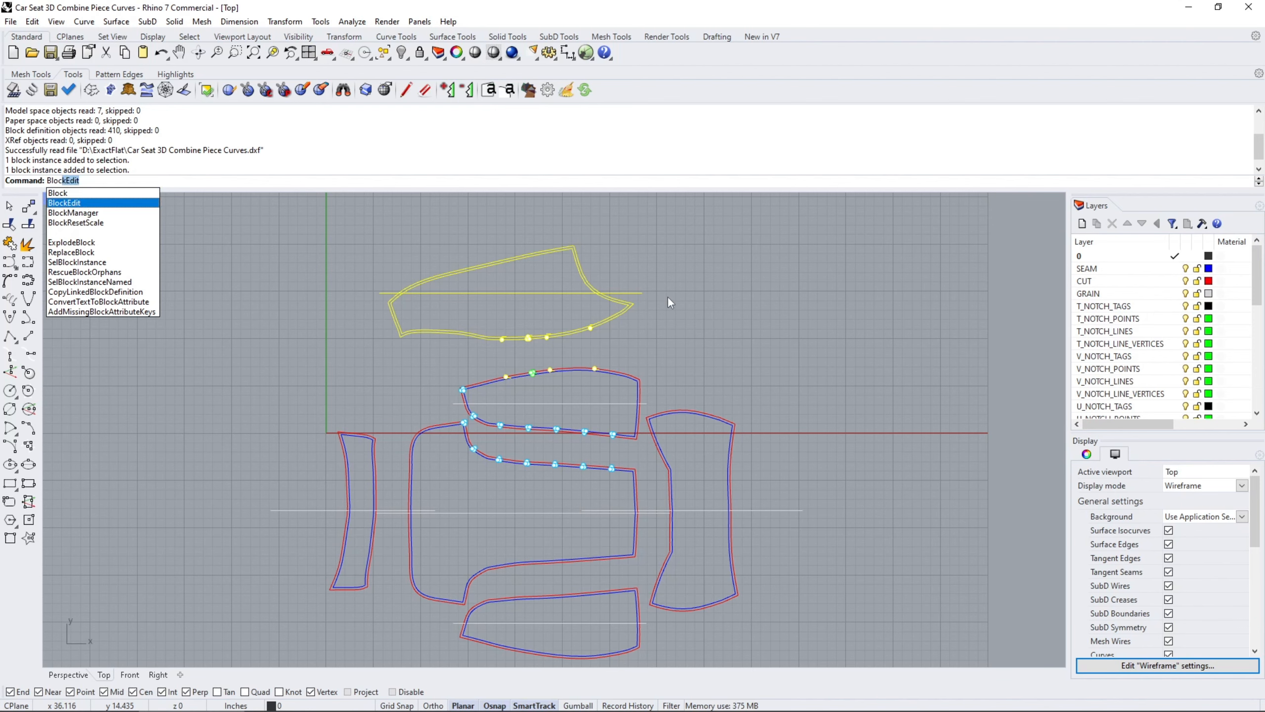
key(Return)
Select the piece's cut and seam outlines in turn to examine how their curves are joined around the piece, and clear the selection.
click(594, 288)
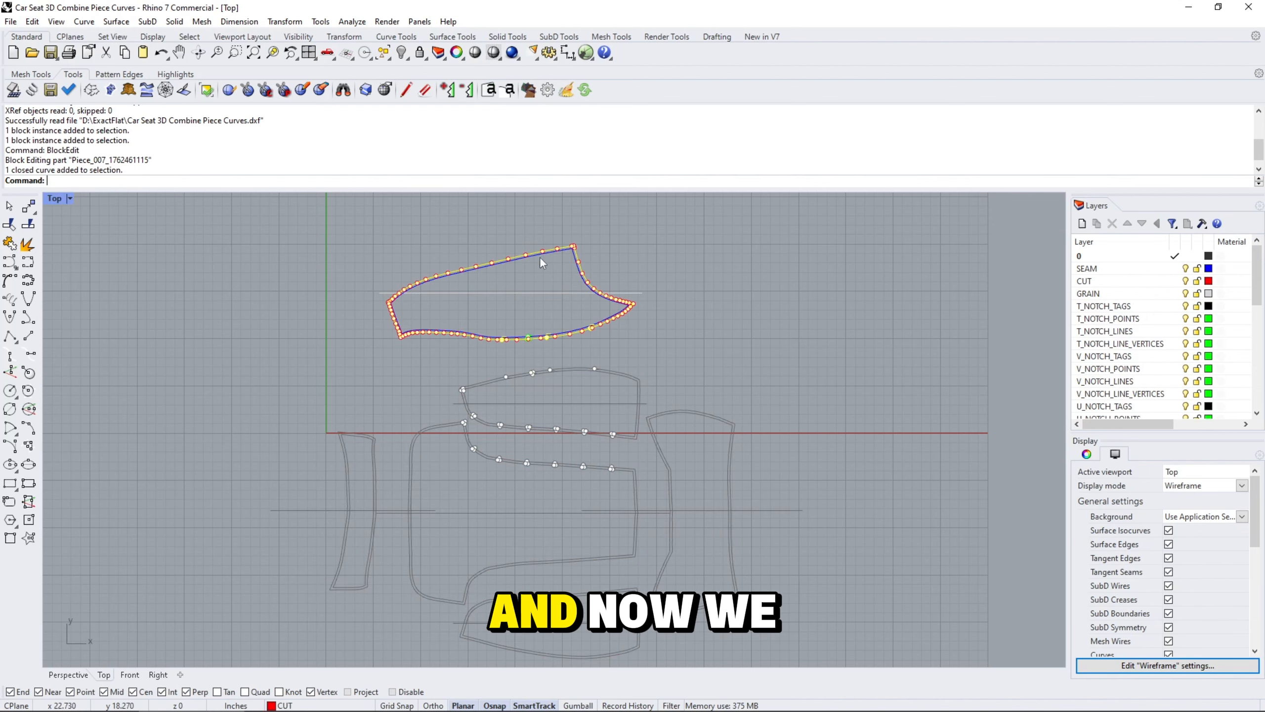
scroll(626, 304, up, 6)
scroll(456, 358, up, 8)
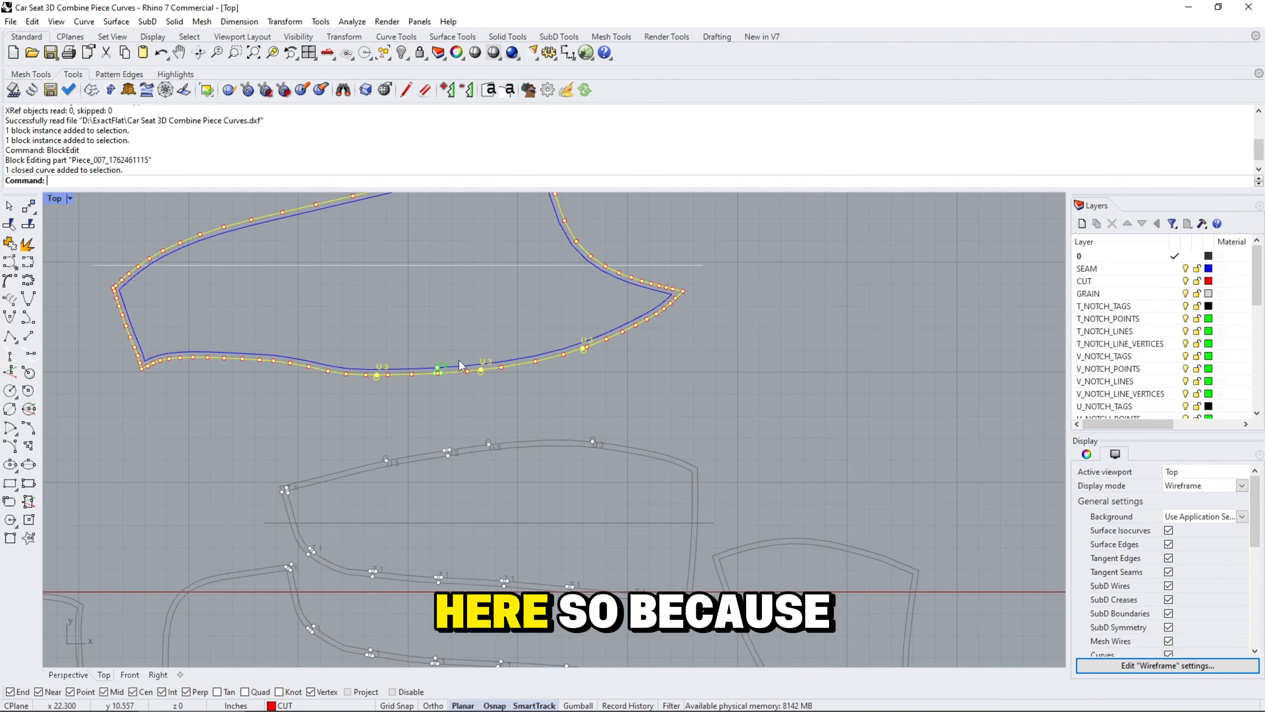
click(468, 373)
scroll(438, 331, down, 6)
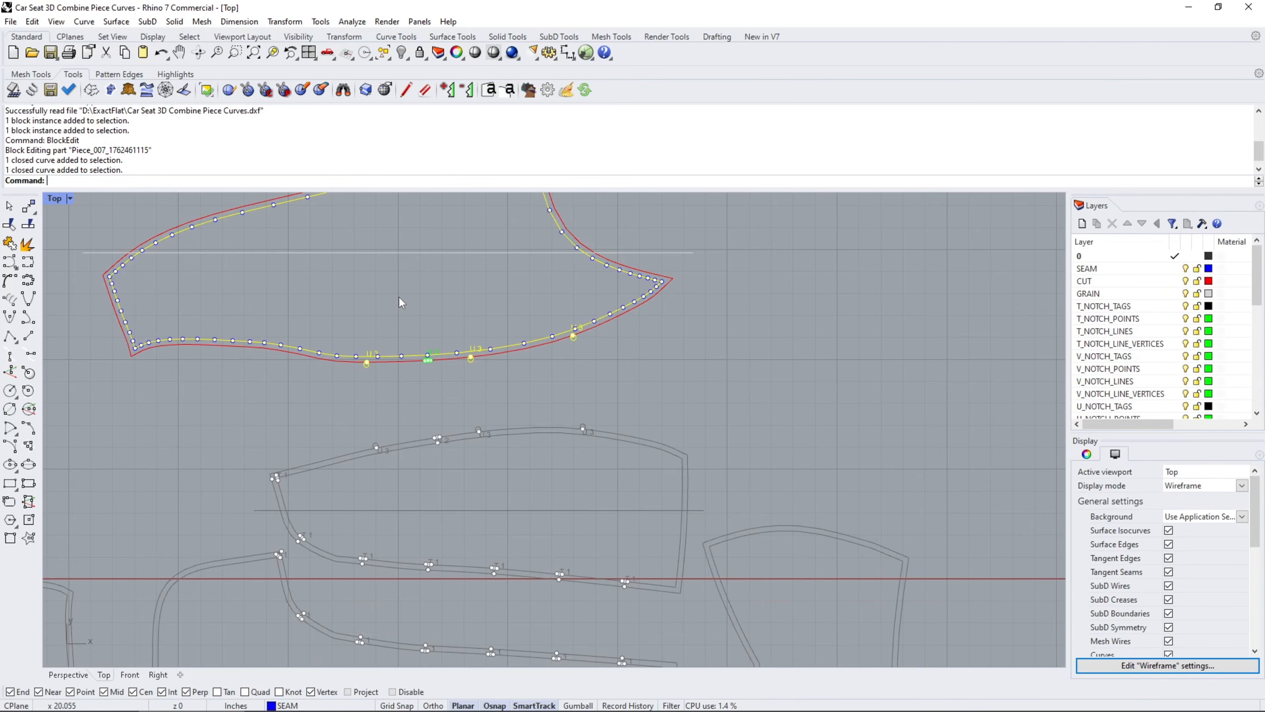
right_drag(383, 259, 424, 353)
click(272, 403)
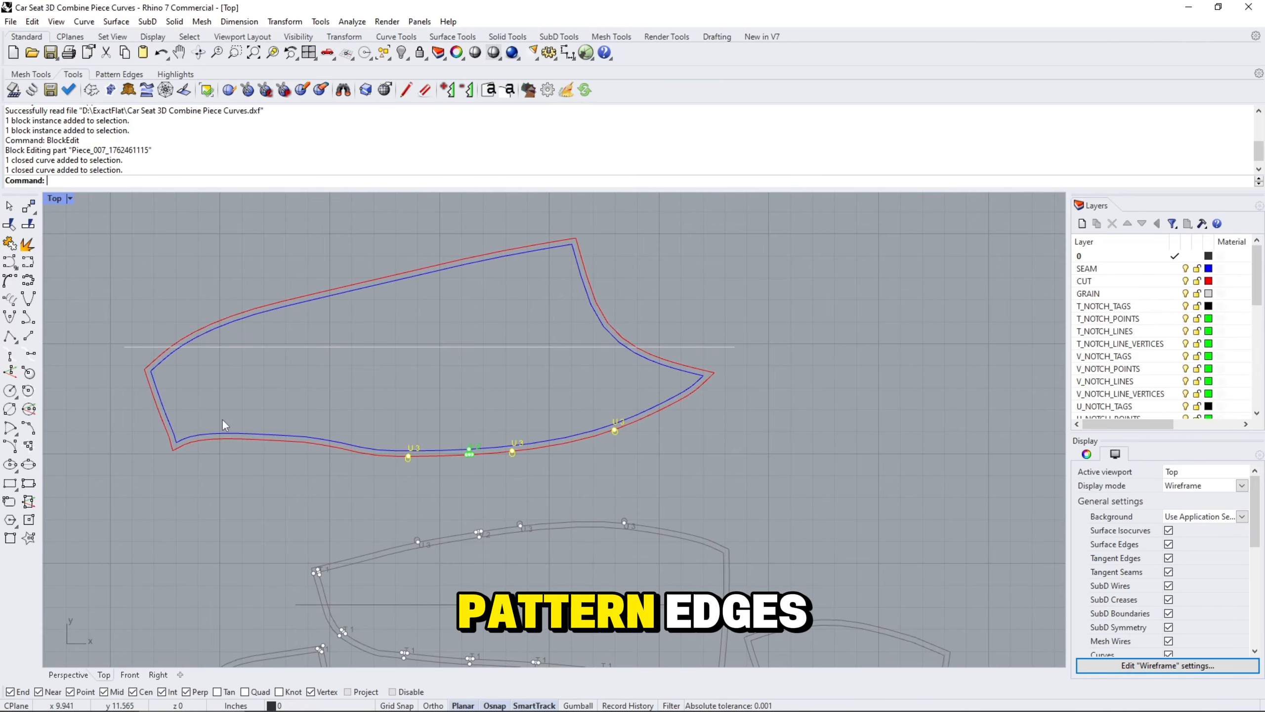
click(273, 433)
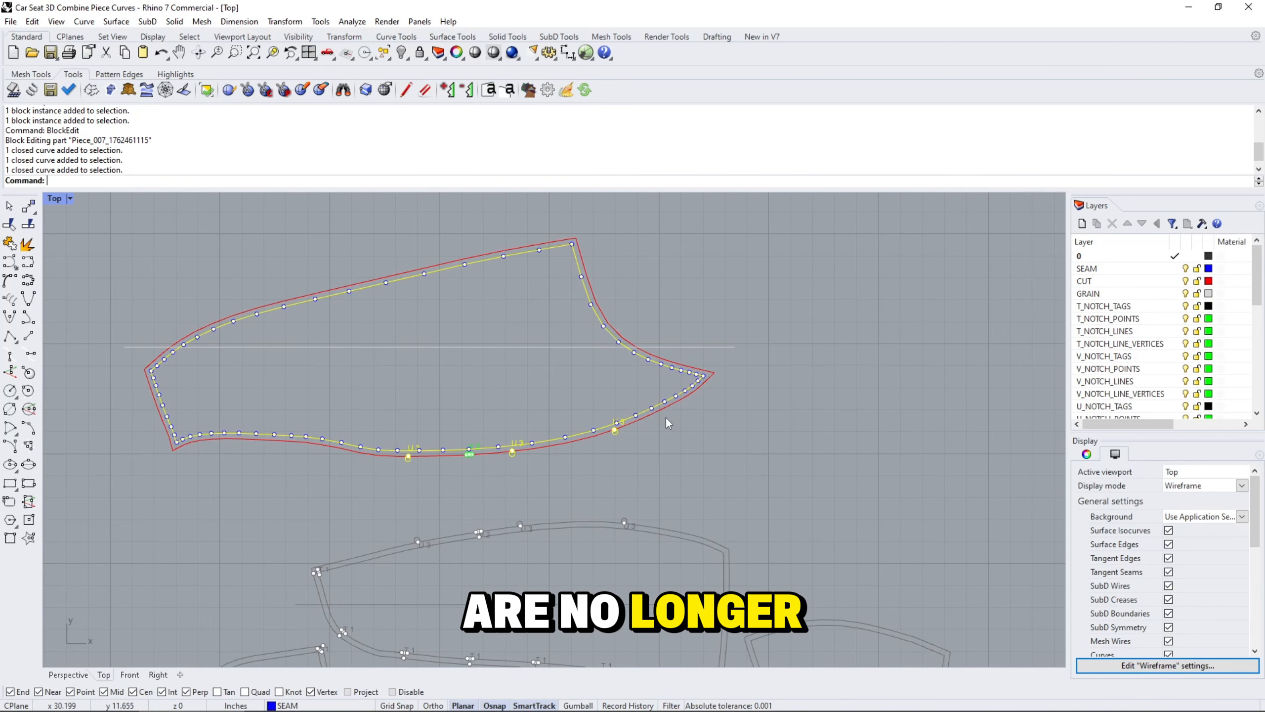
click(645, 471)
scroll(553, 436, up, 3)
click(568, 444)
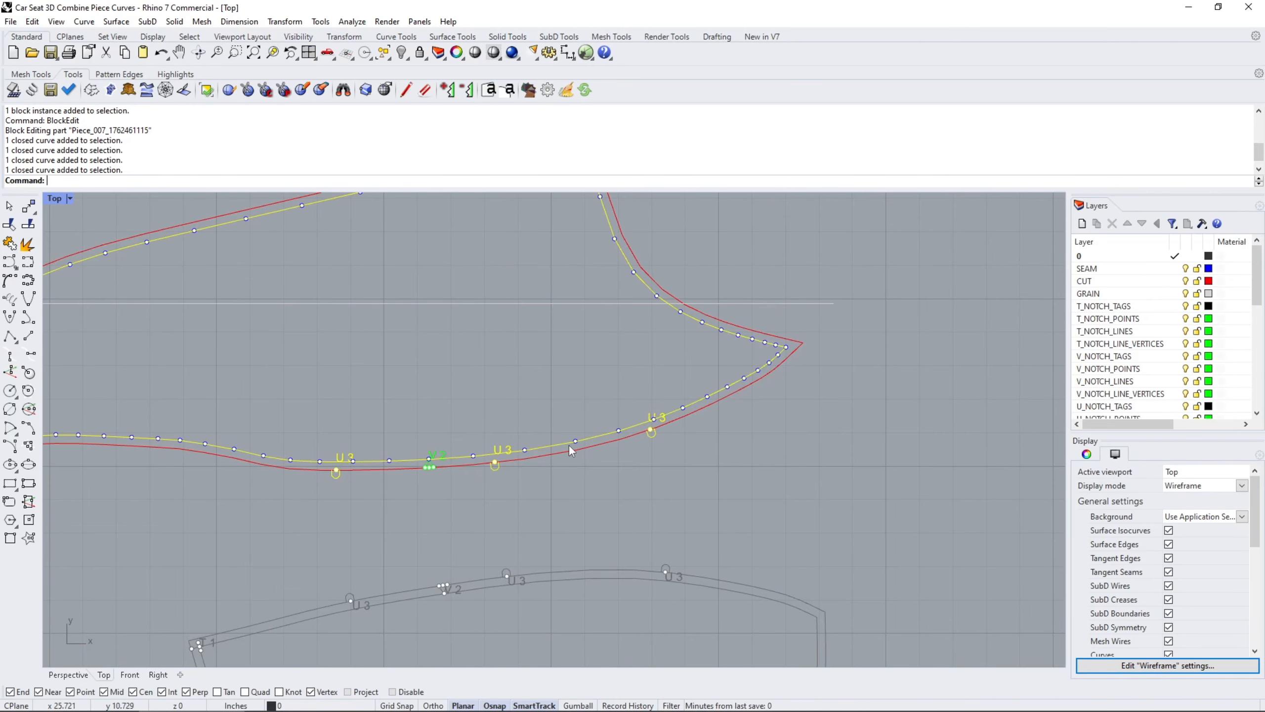
scroll(688, 439, down, 5)
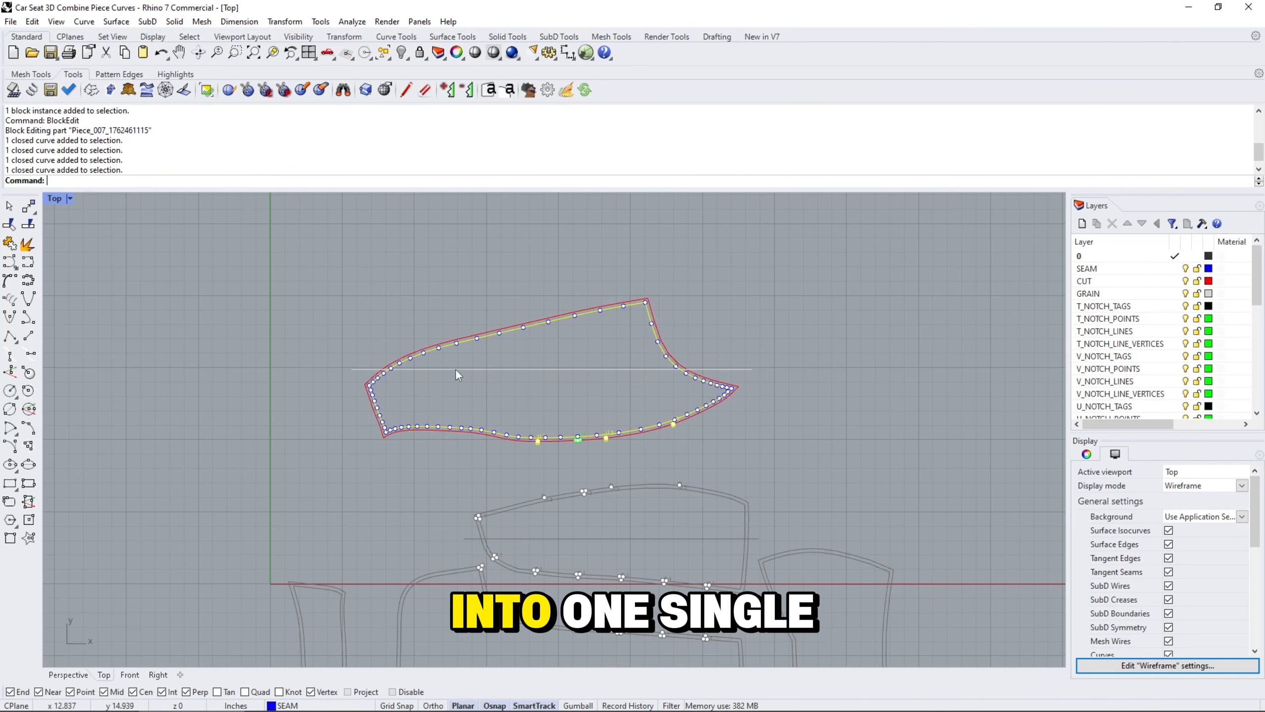
scroll(668, 474, up, 5)
key(Escape)
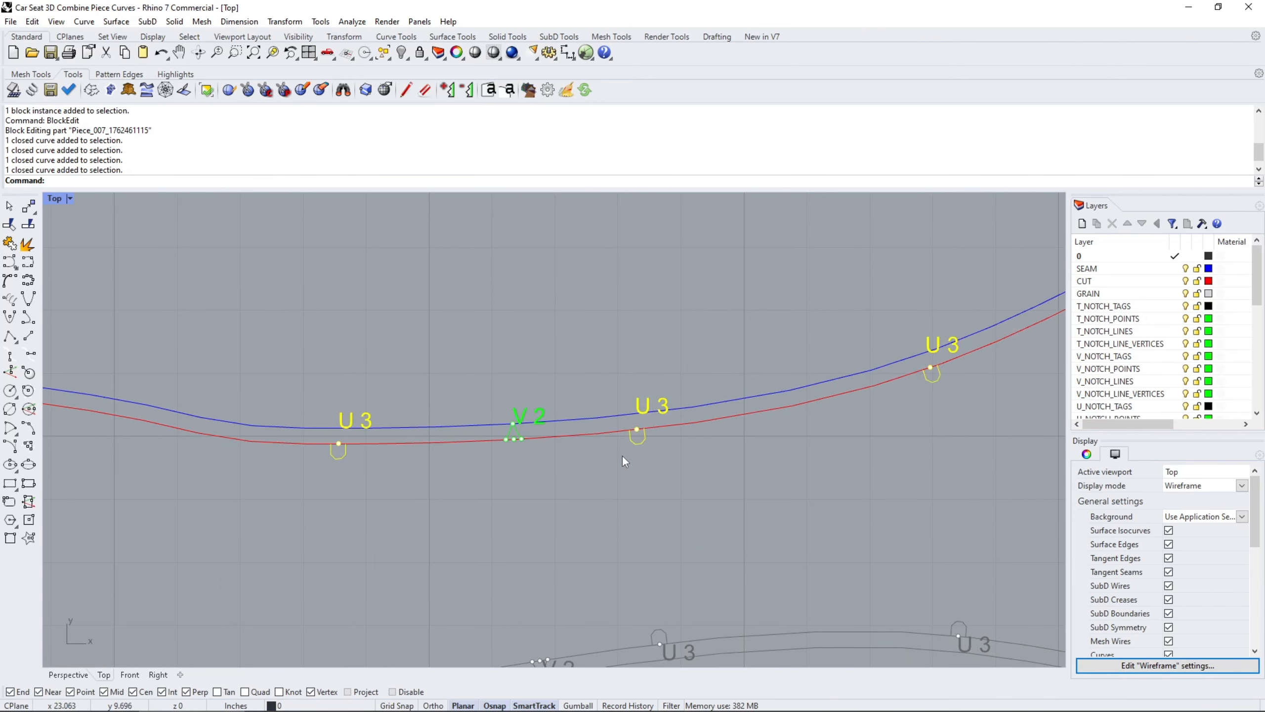
Select the V 2 notch's points and line on the lower edge to examine how they relate to the seam and cut lines.
right_drag(823, 482, 752, 438)
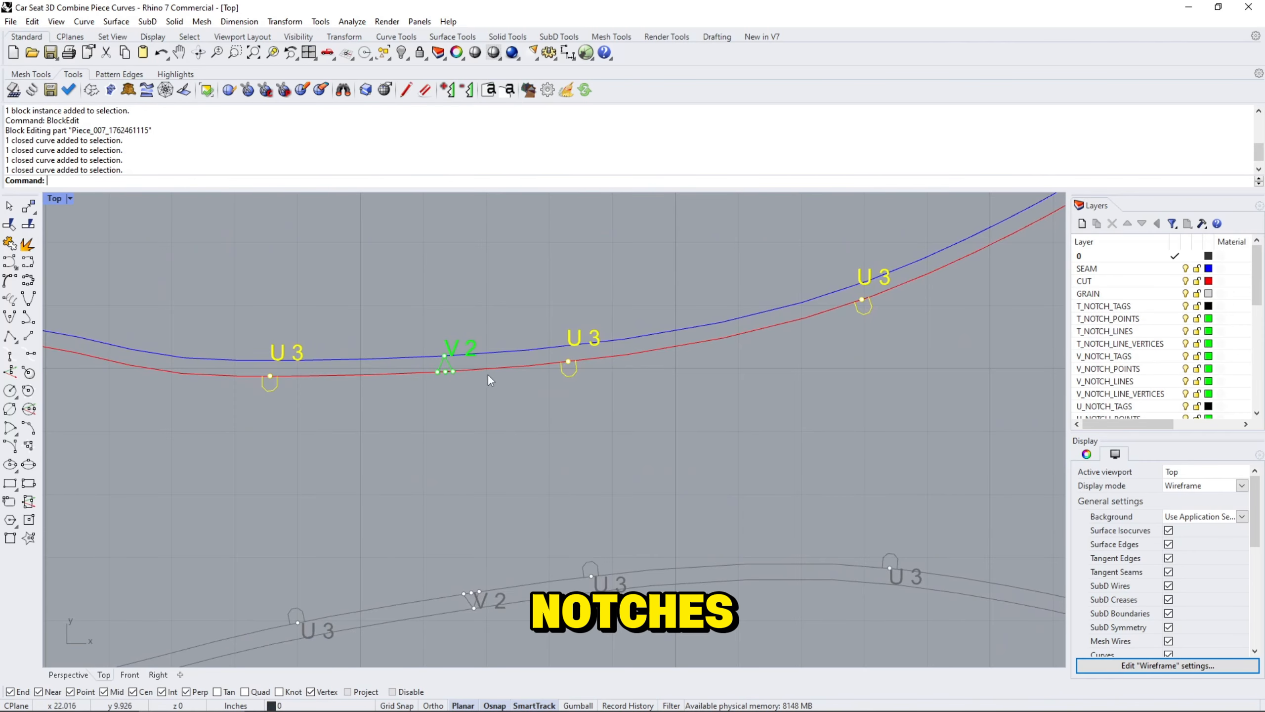
scroll(450, 366, up, 3)
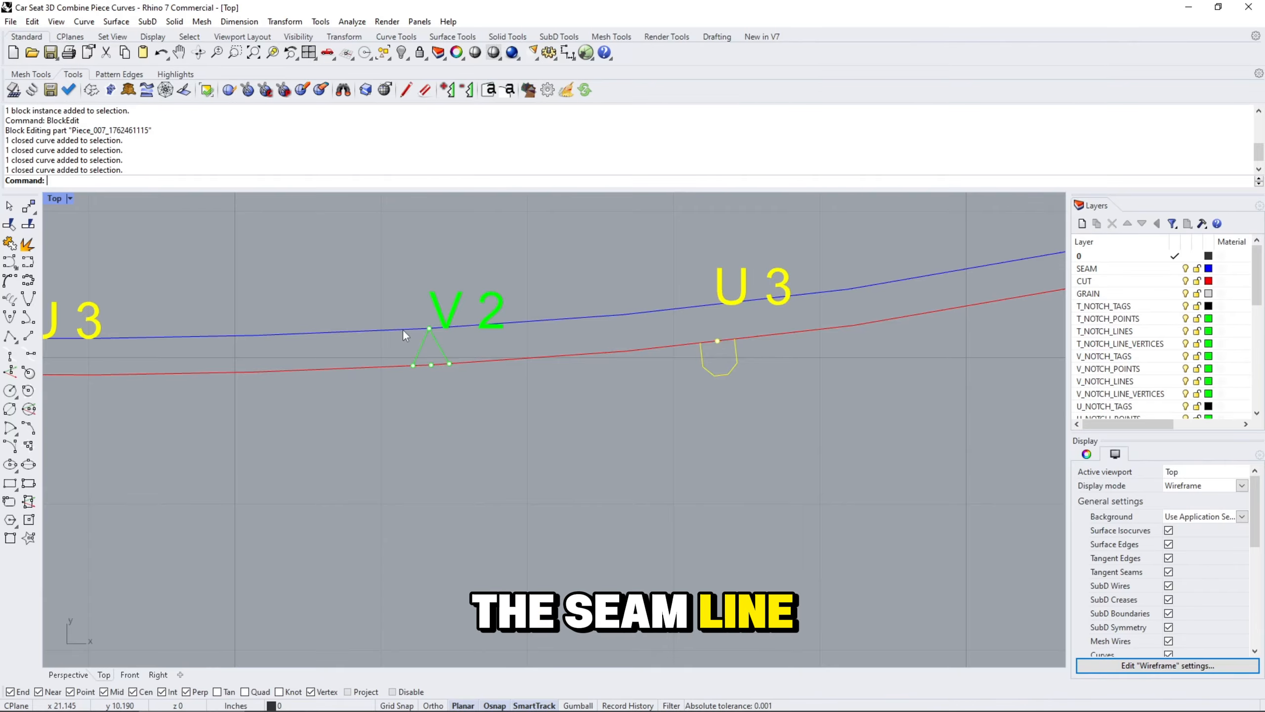
click(424, 351)
drag(408, 374, 423, 354)
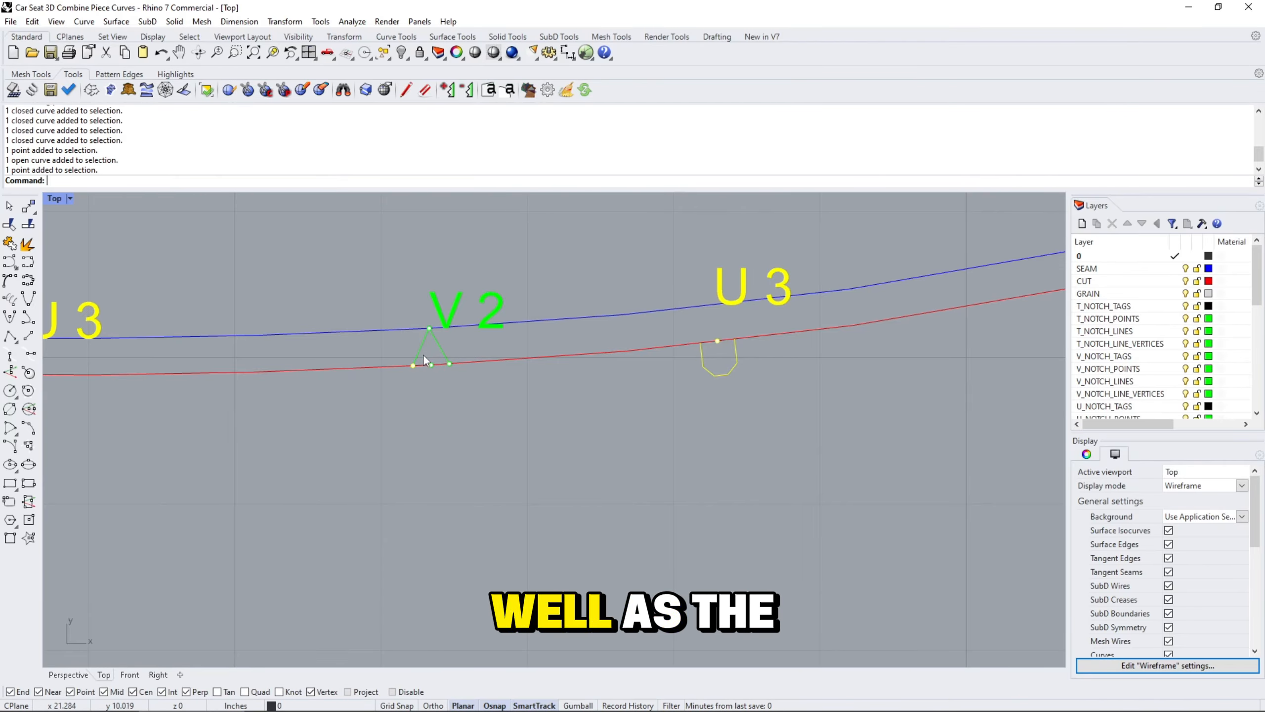
click(429, 329)
click(427, 390)
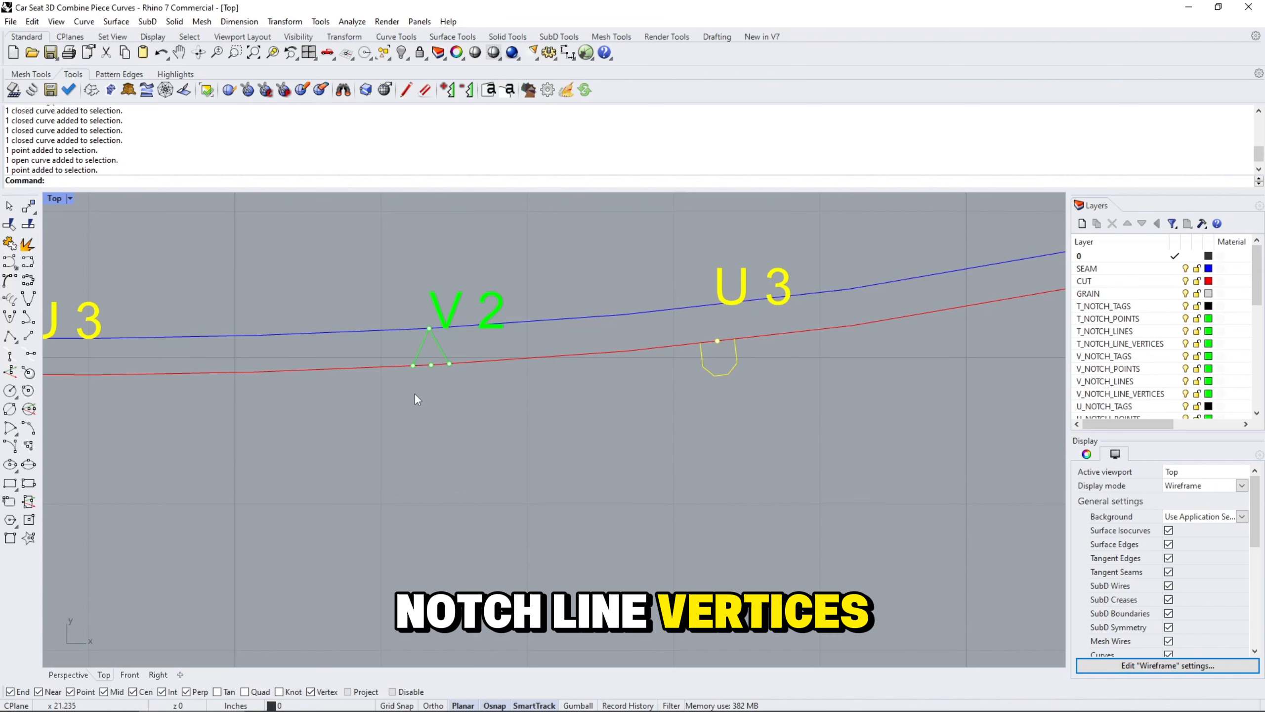
Select the cut line and the adjacent U 3 notch curve to examine the notch's placement, and clear the selection.
scroll(423, 388, down, 3)
right_drag(748, 393, 521, 391)
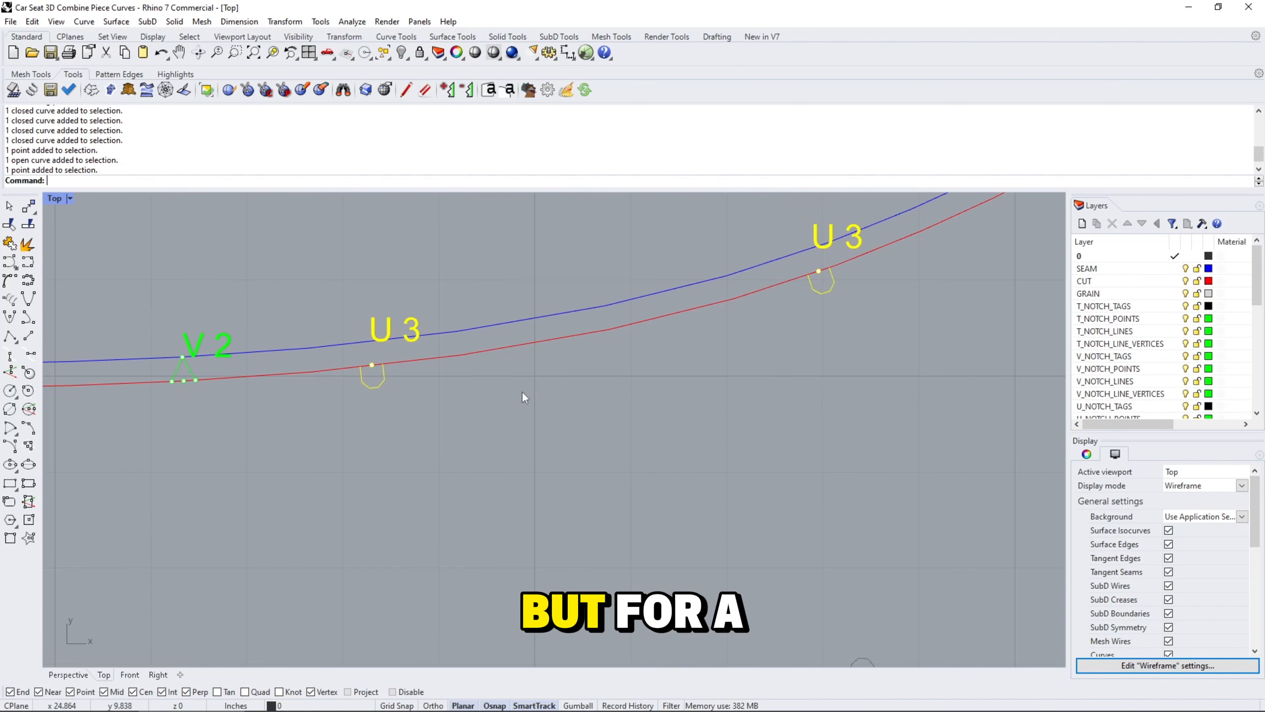
click(355, 370)
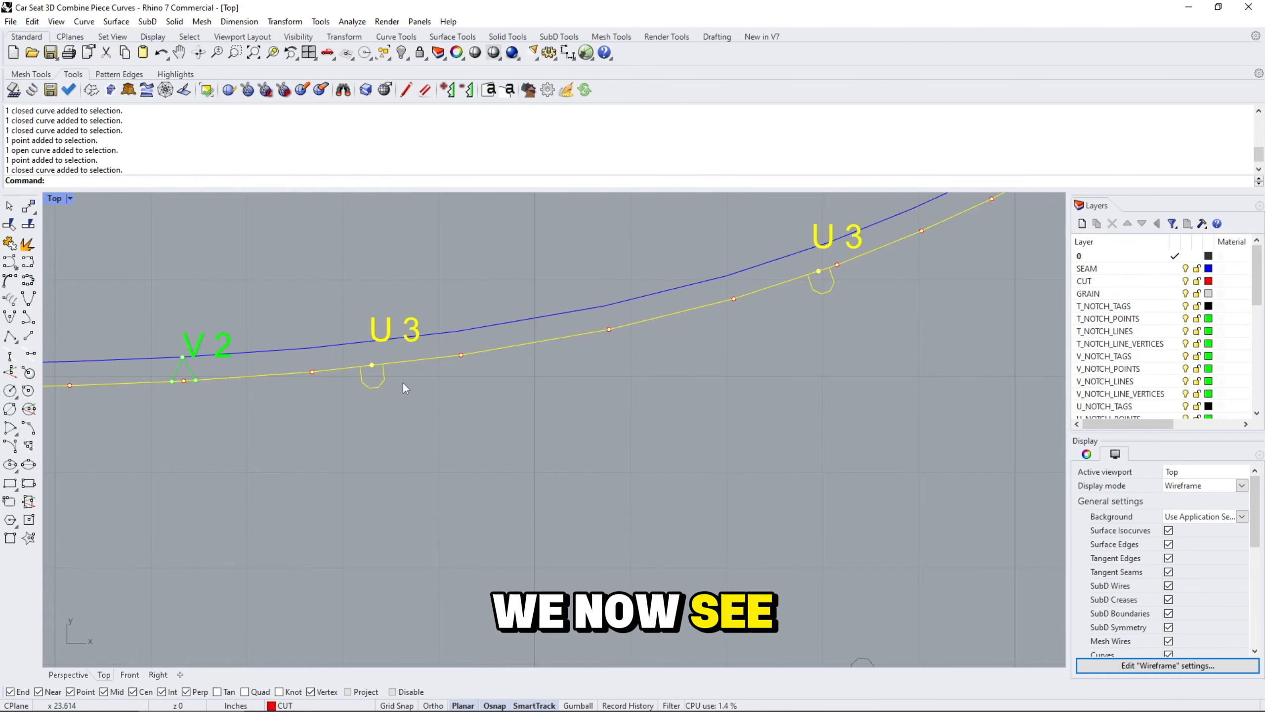
click(376, 386)
scroll(402, 405, down, 5)
key(Escape)
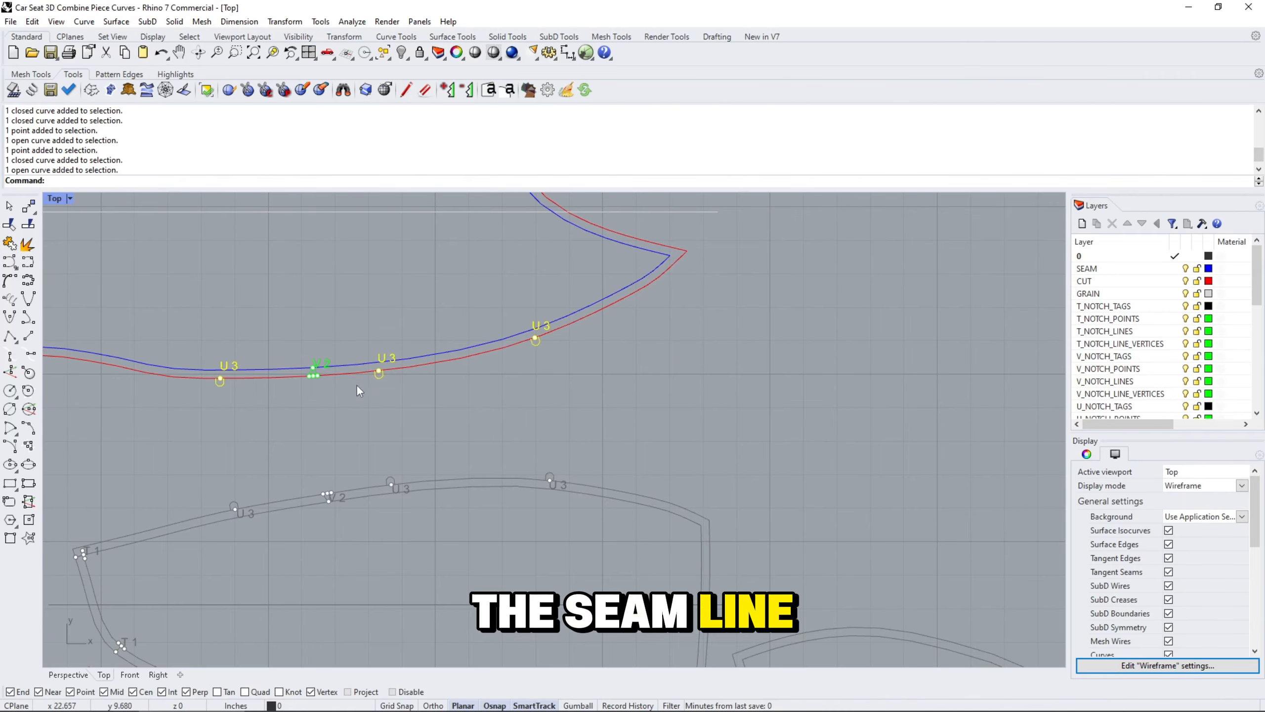
right_drag(291, 303, 421, 391)
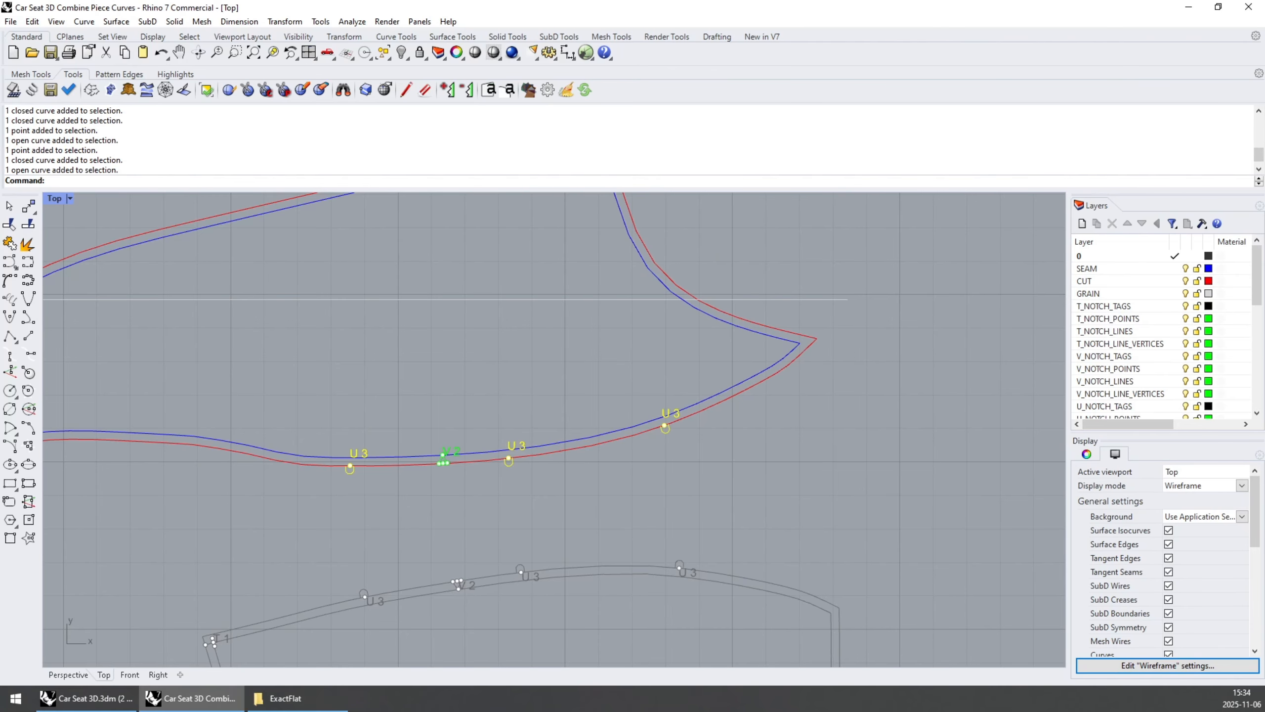
Switch to File Explorer and open "Car Seat 3D Split Piece Curves.dxf" in Rhino without saving changes to the current file.
click(294, 702)
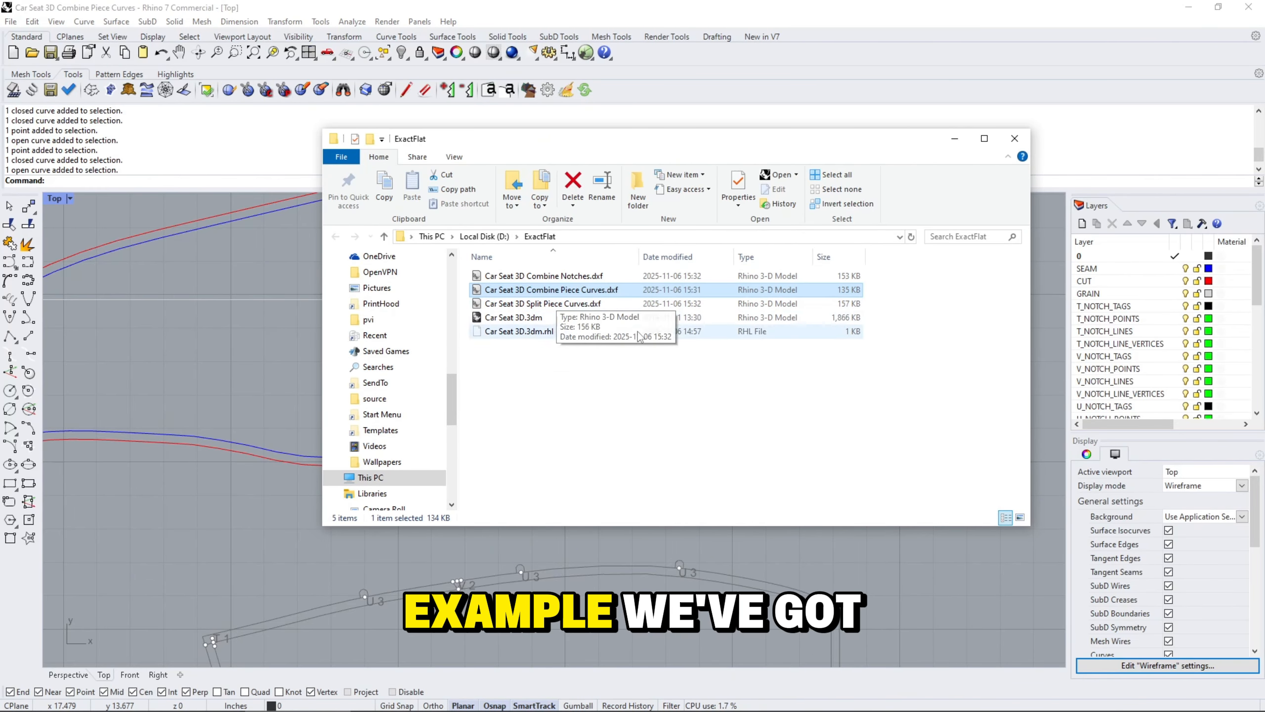
click(559, 305)
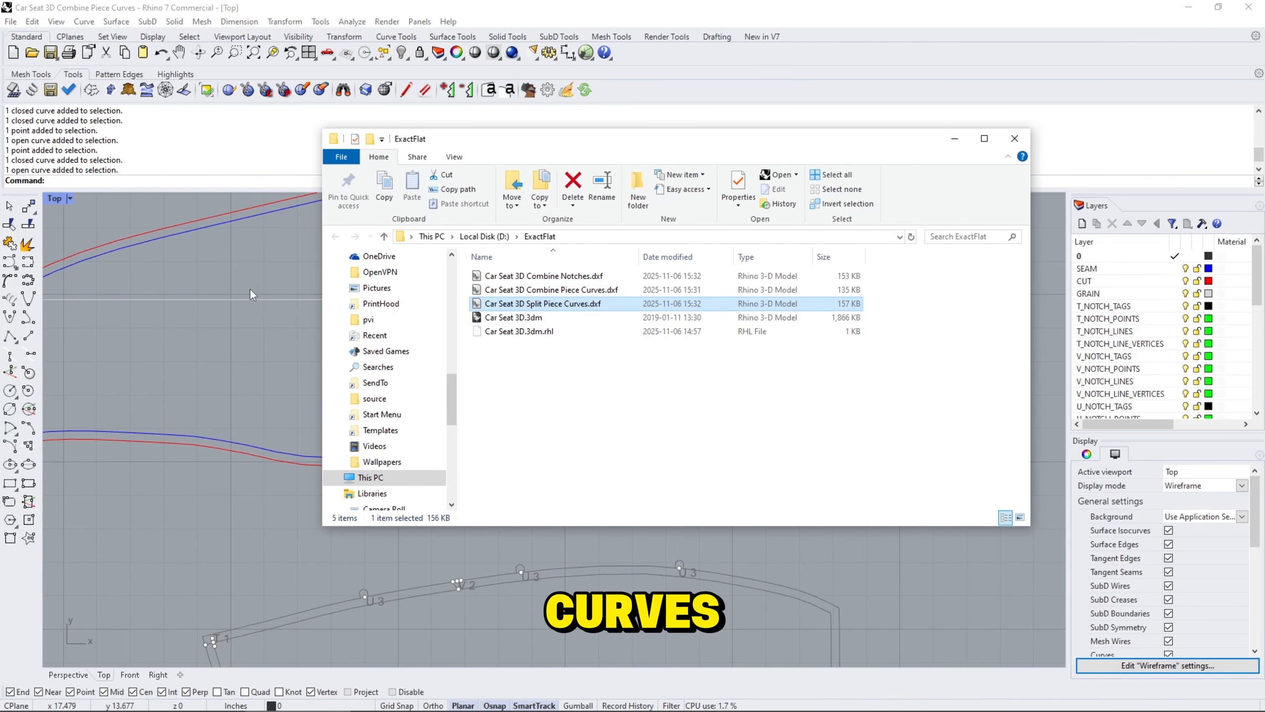
drag(264, 280, 446, 9)
click(753, 490)
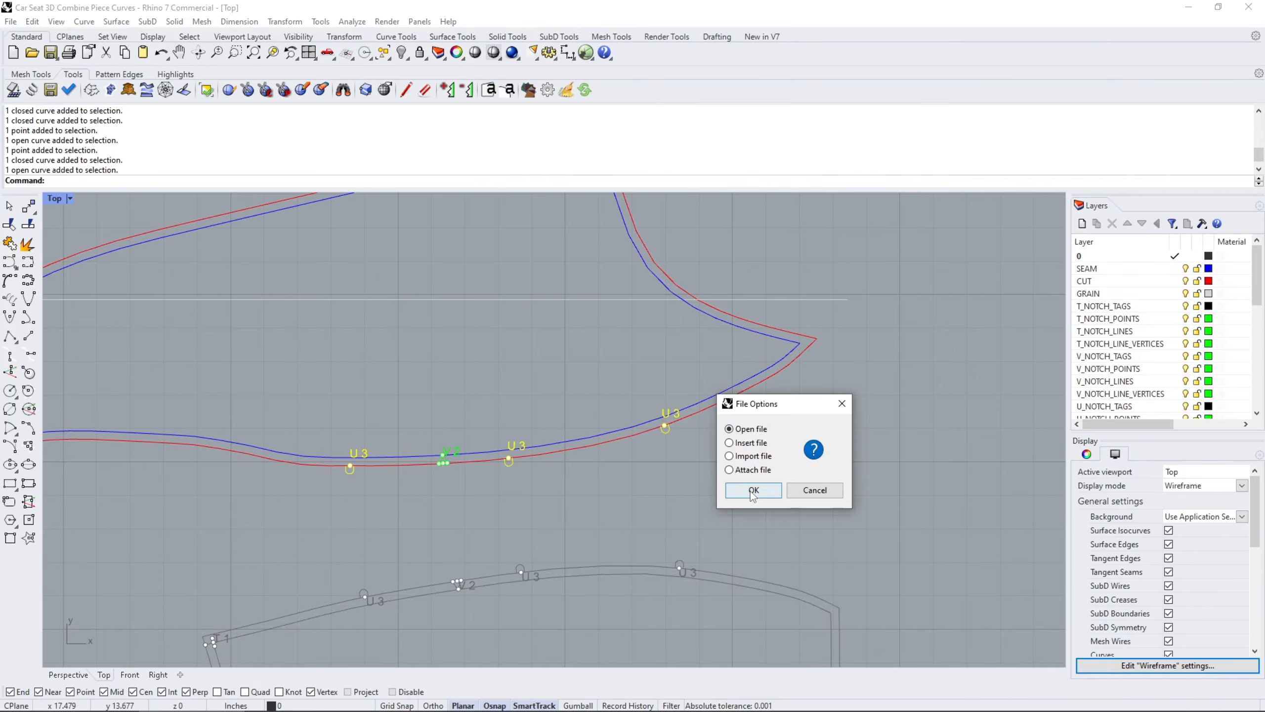
click(657, 391)
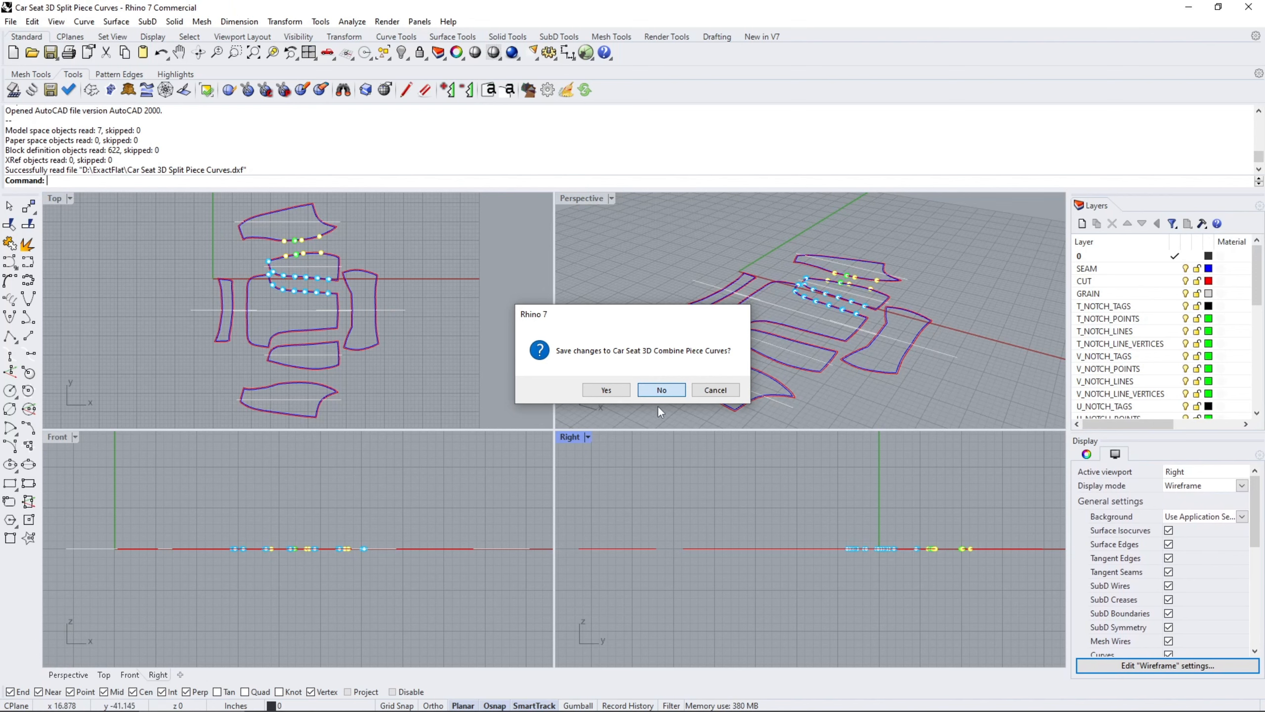
Open the uppermost pattern piece of the split-curves file for block editing in the Top view.
scroll(234, 218, up, 10)
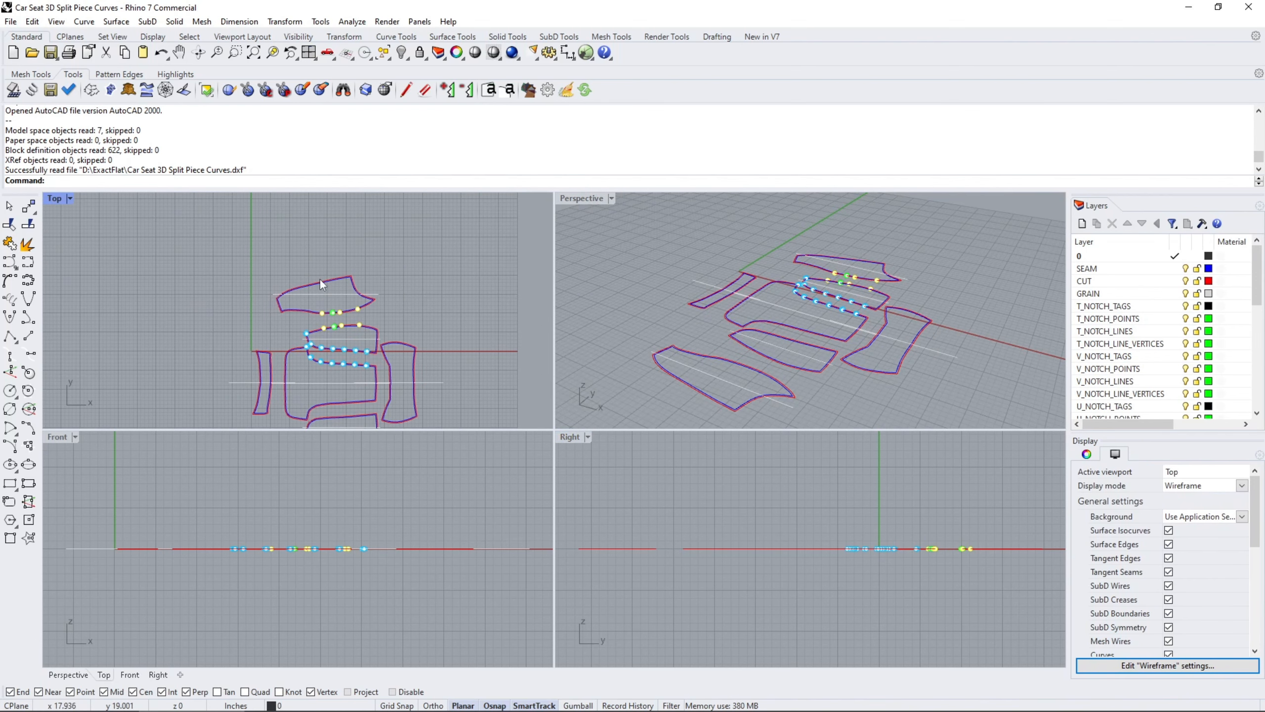
click(362, 275)
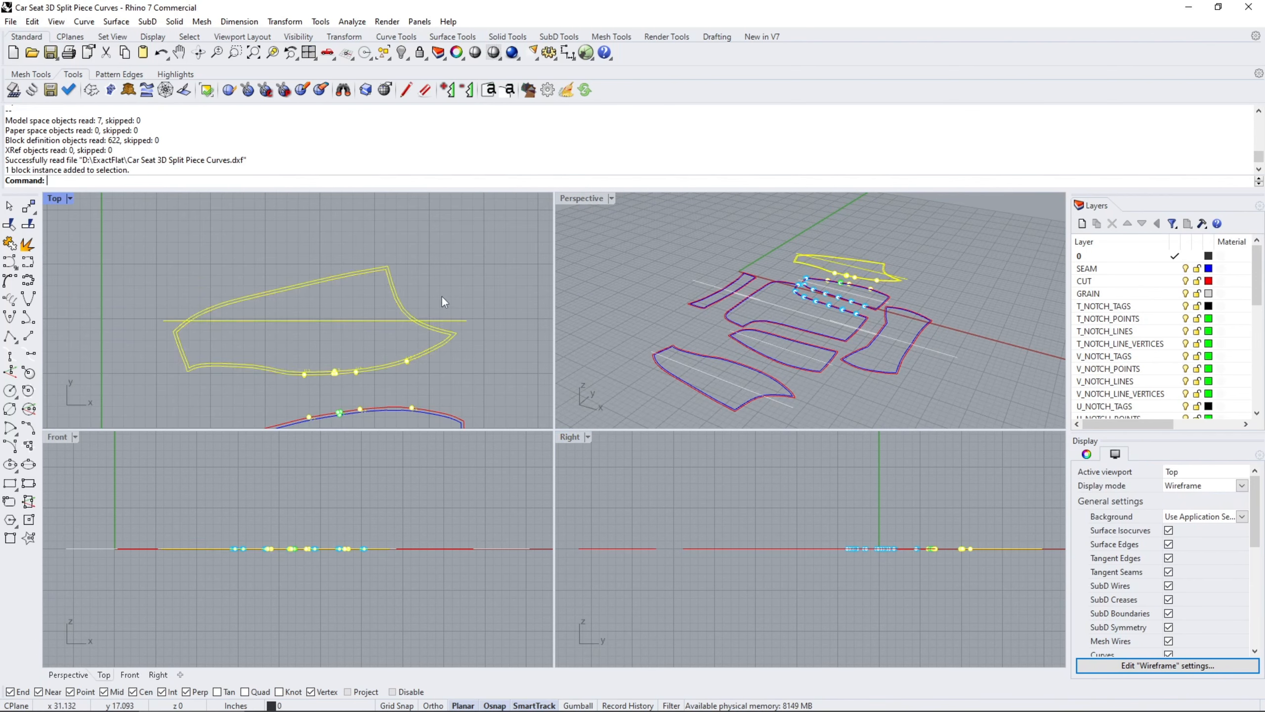
key(Return)
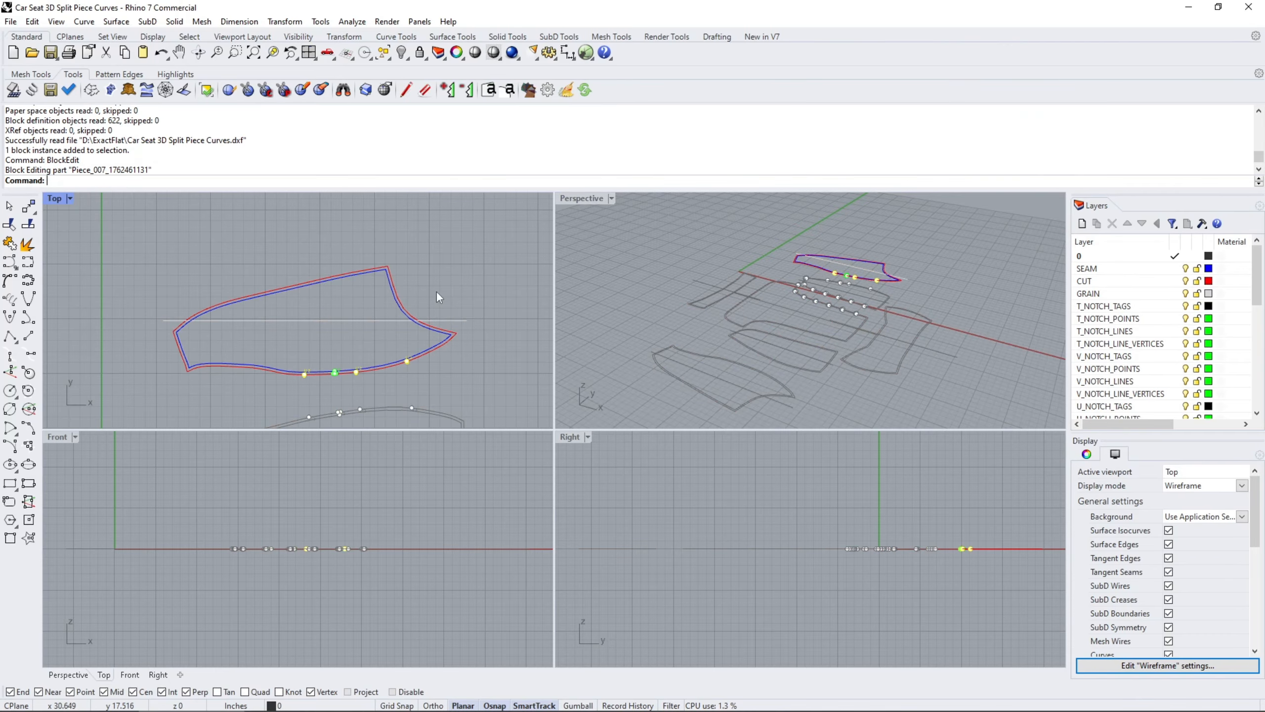
Select individual seam and cut segments of the piece to examine where the outlines are split, and inspect the notches on its lower edge.
click(396, 303)
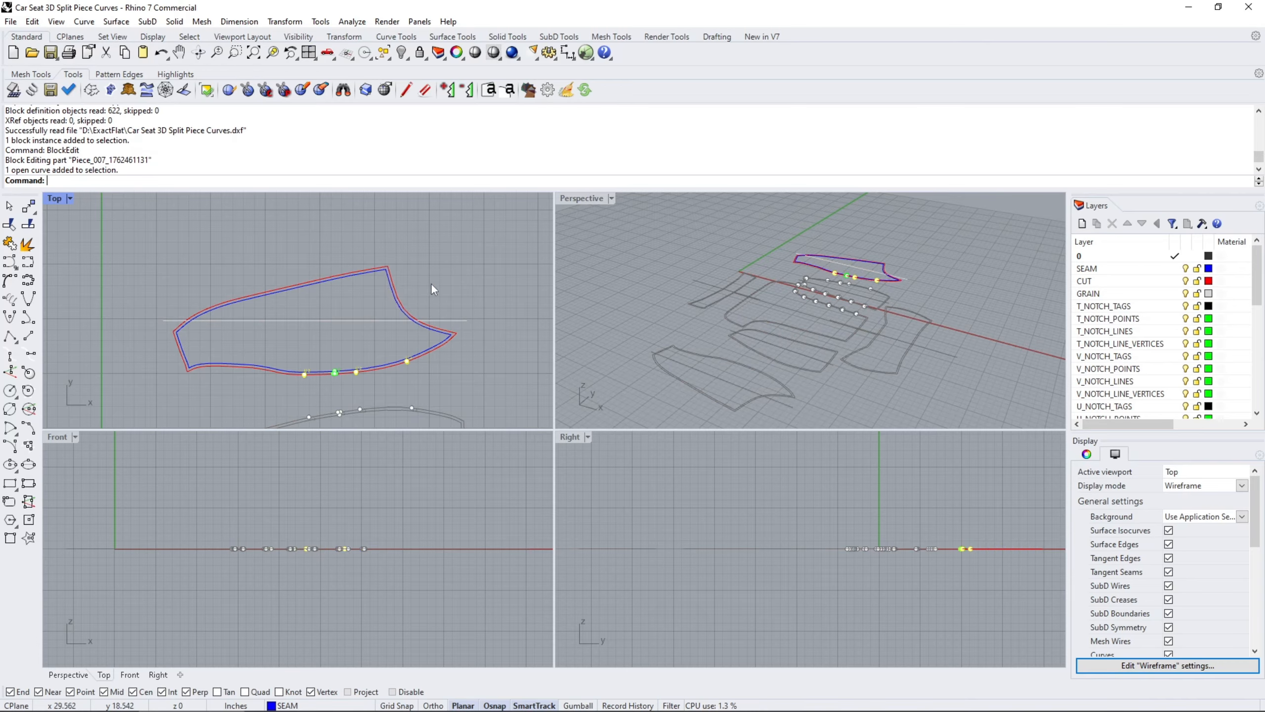
scroll(385, 344, up, 3)
click(365, 392)
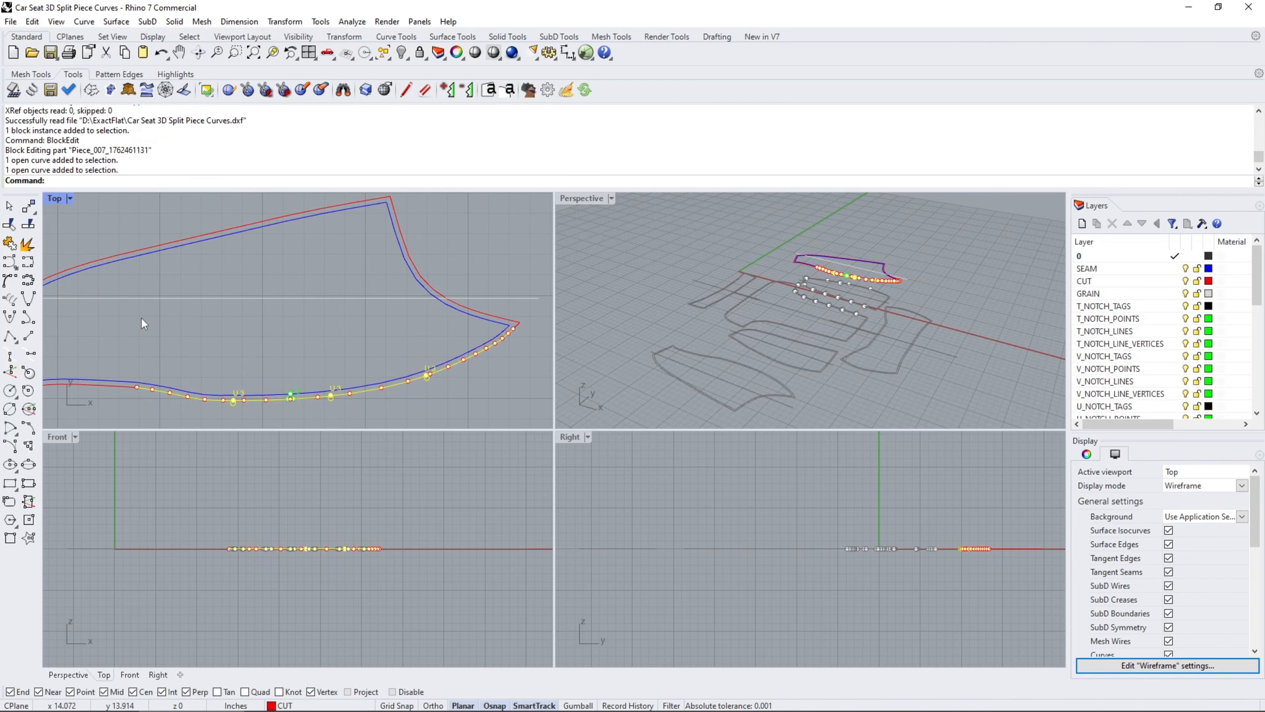
right_drag(141, 317, 294, 316)
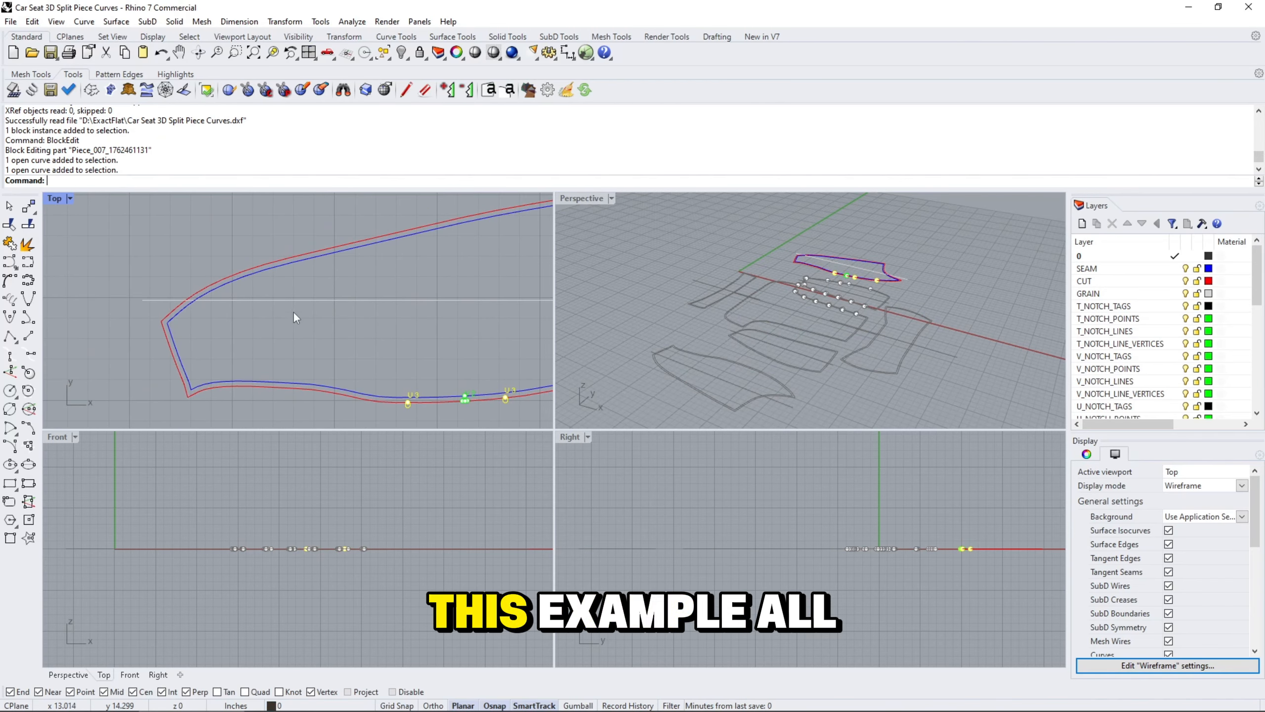
click(200, 384)
click(184, 369)
click(176, 314)
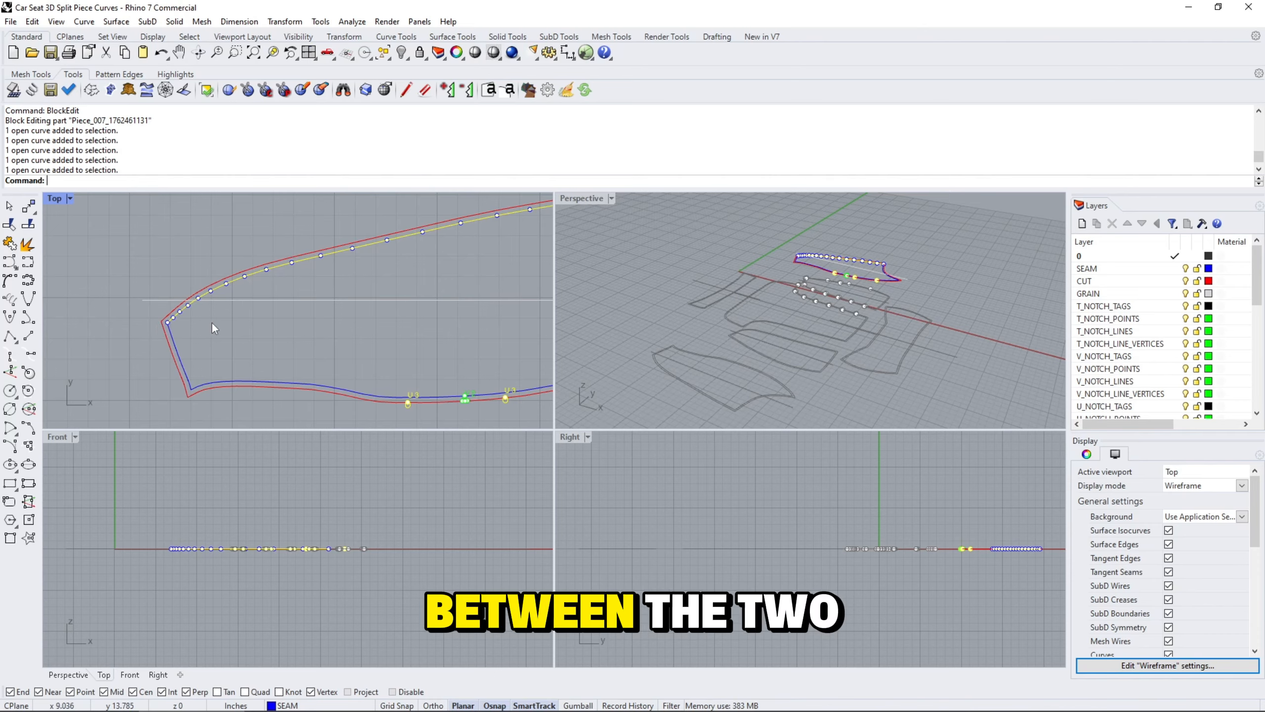
scroll(213, 328, down, 3)
right_drag(249, 399, 164, 265)
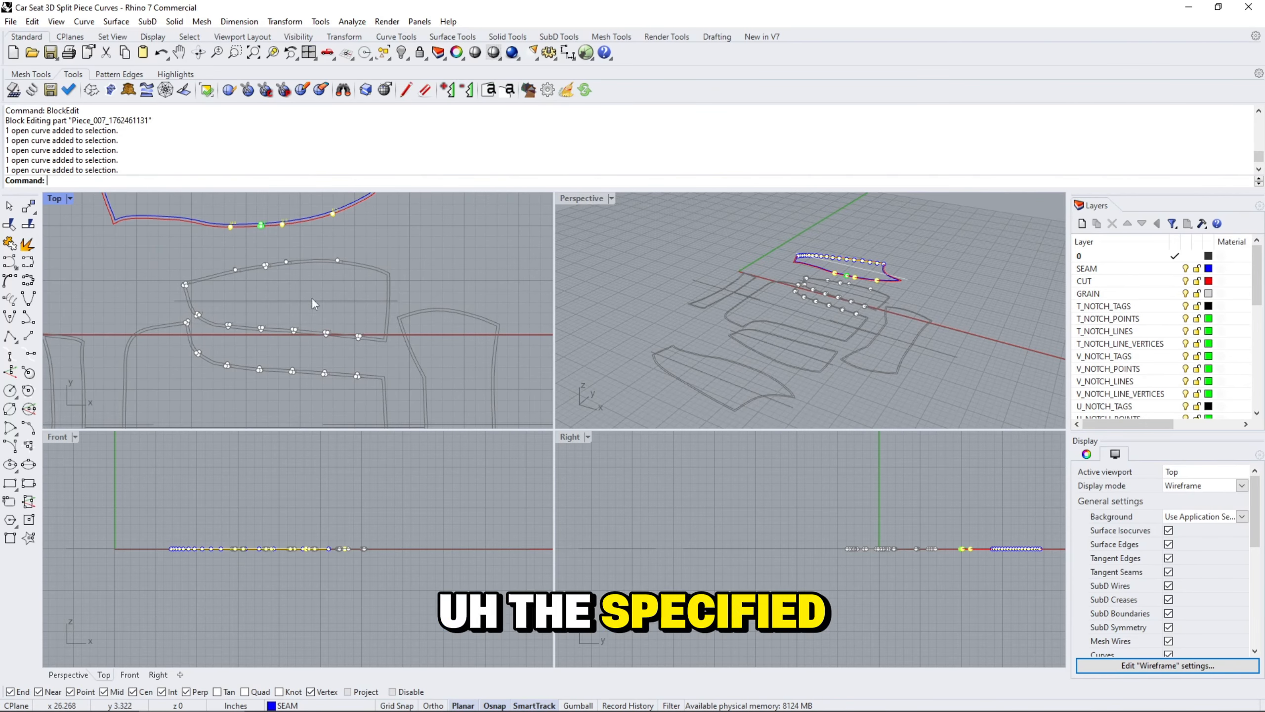
right_drag(163, 261, 226, 366)
click(339, 265)
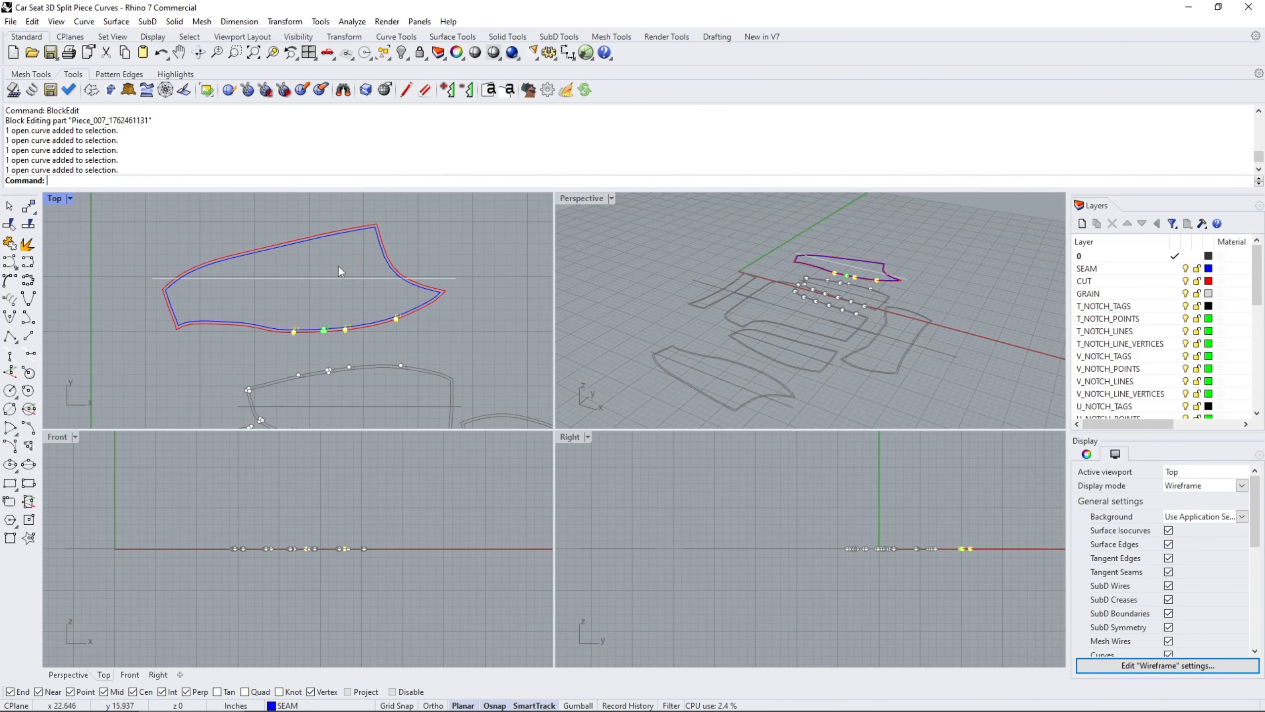
scroll(349, 333, up, 6)
scroll(350, 333, up, 5)
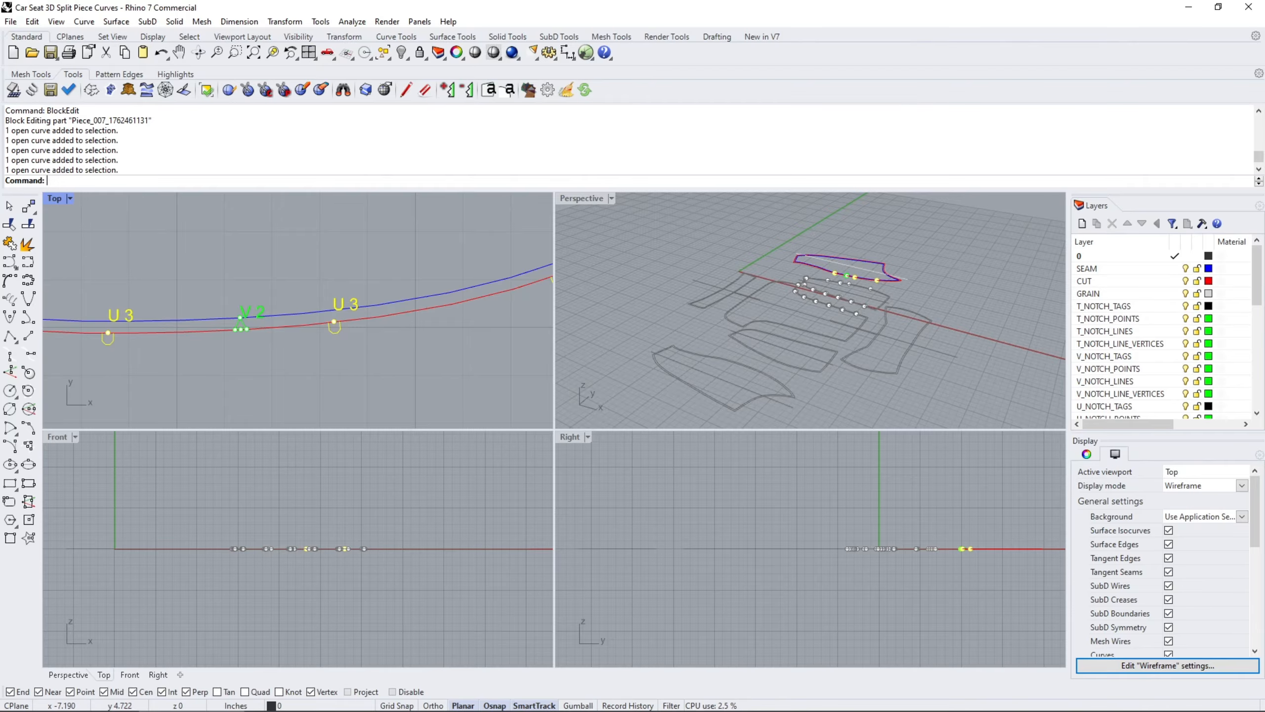
Switch to File Explorer and open "Car Seat 3D Combine Notches.dxf" in Rhino without saving changes to the current file.
key(alt+Tab)
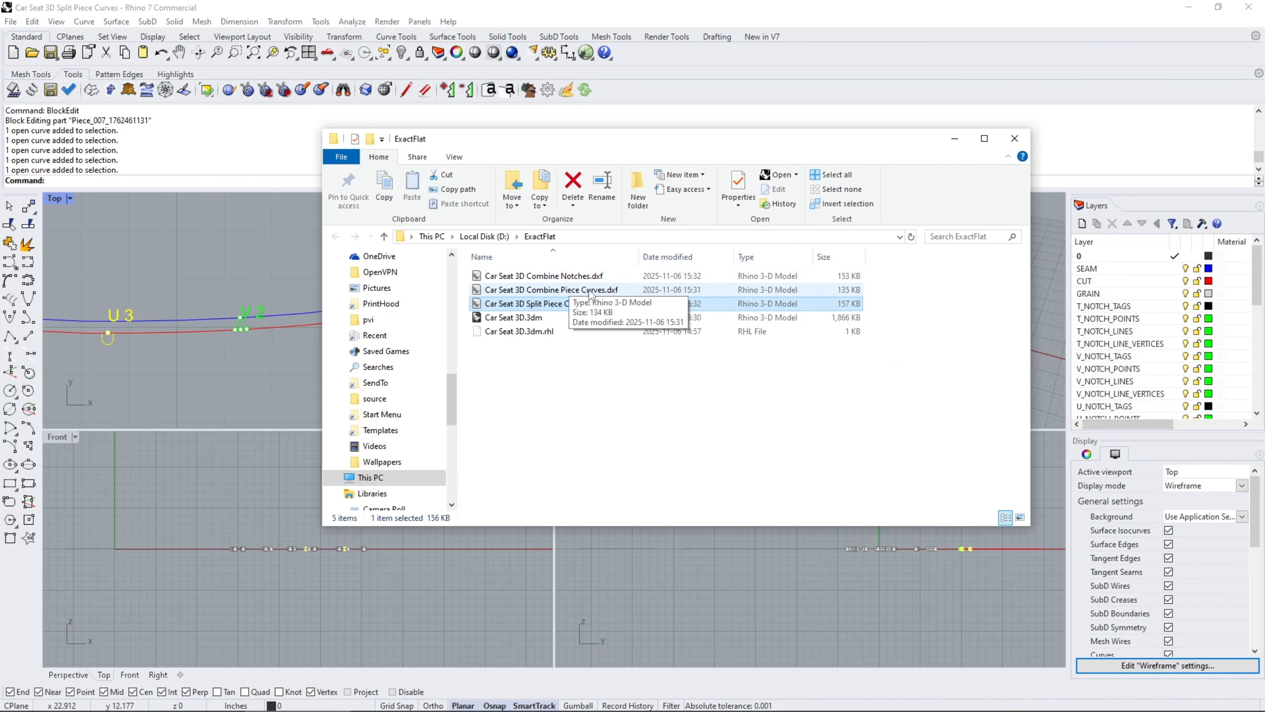
drag(589, 280, 220, 282)
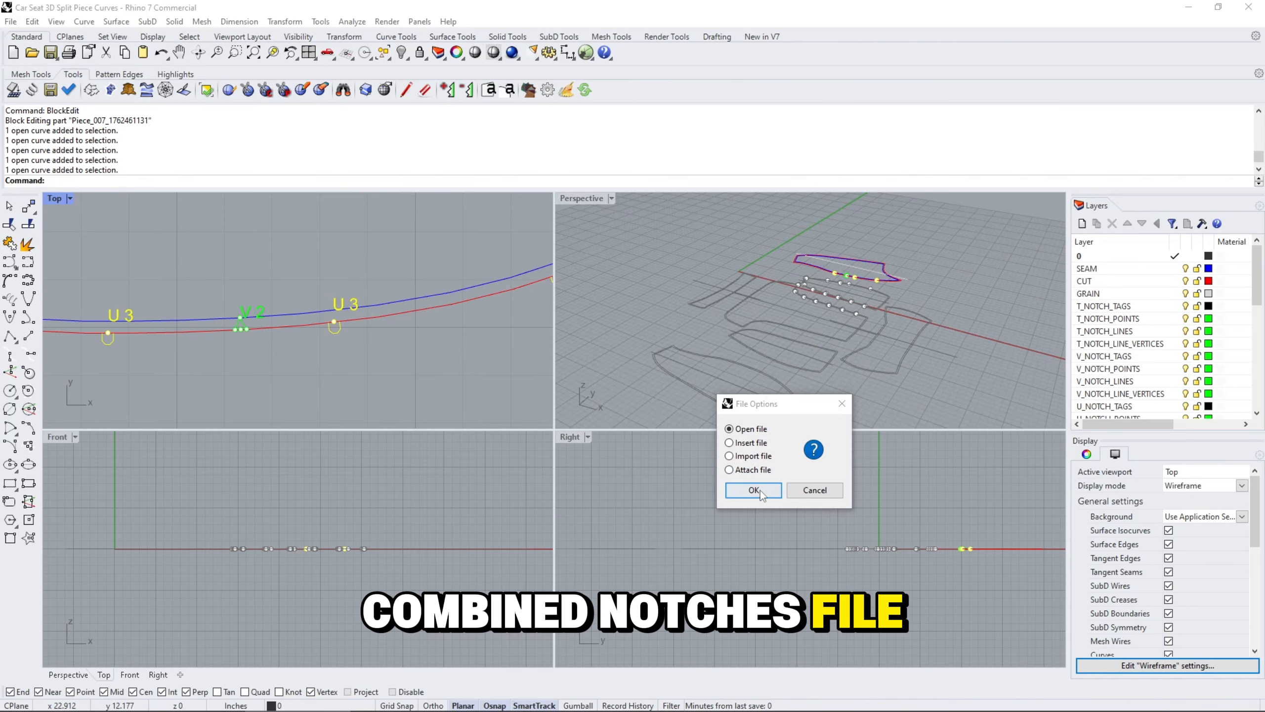
click(761, 490)
click(647, 389)
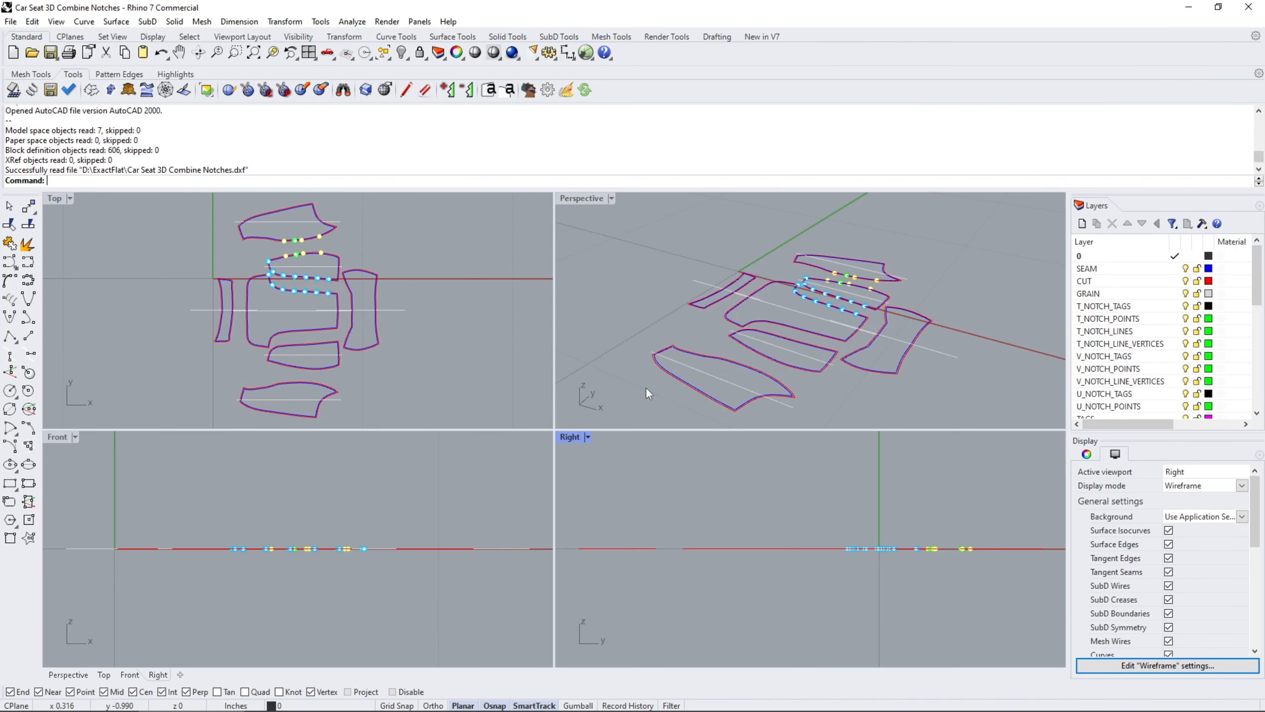
Open the uppermost pattern piece of the combined-notches file for block editing in the Top view.
double_click(58, 200)
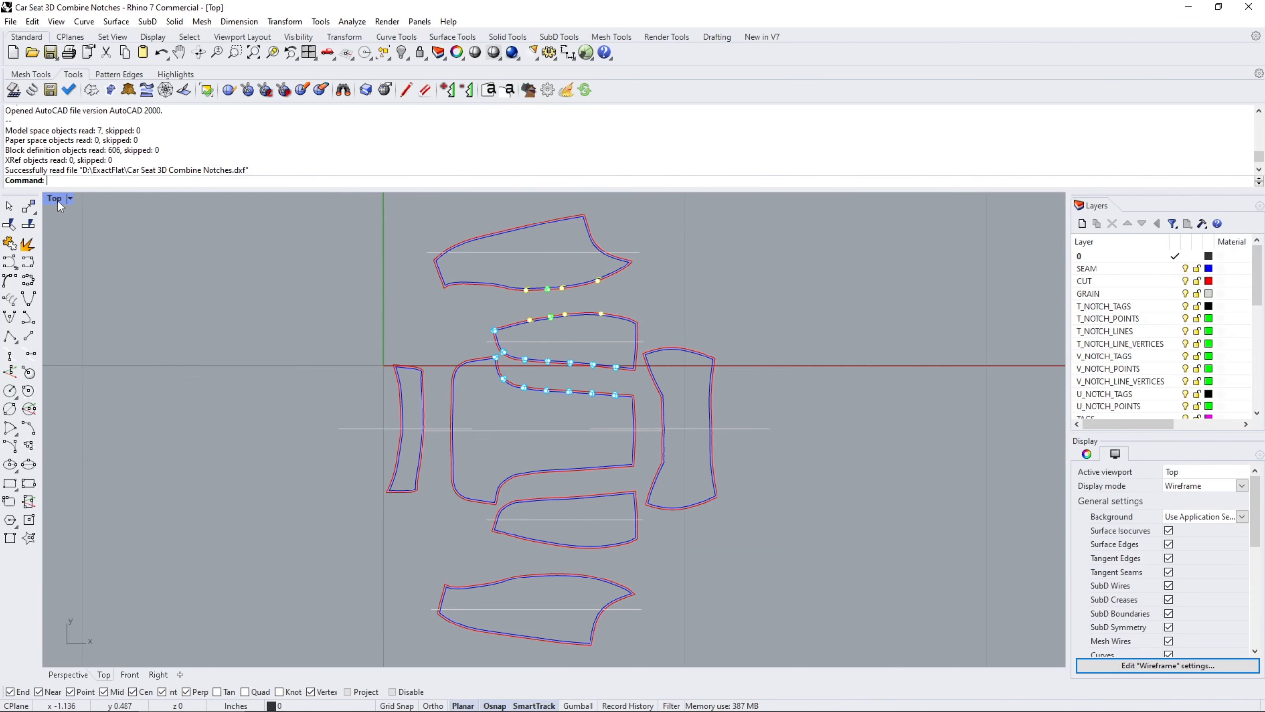
scroll(582, 292, up, 10)
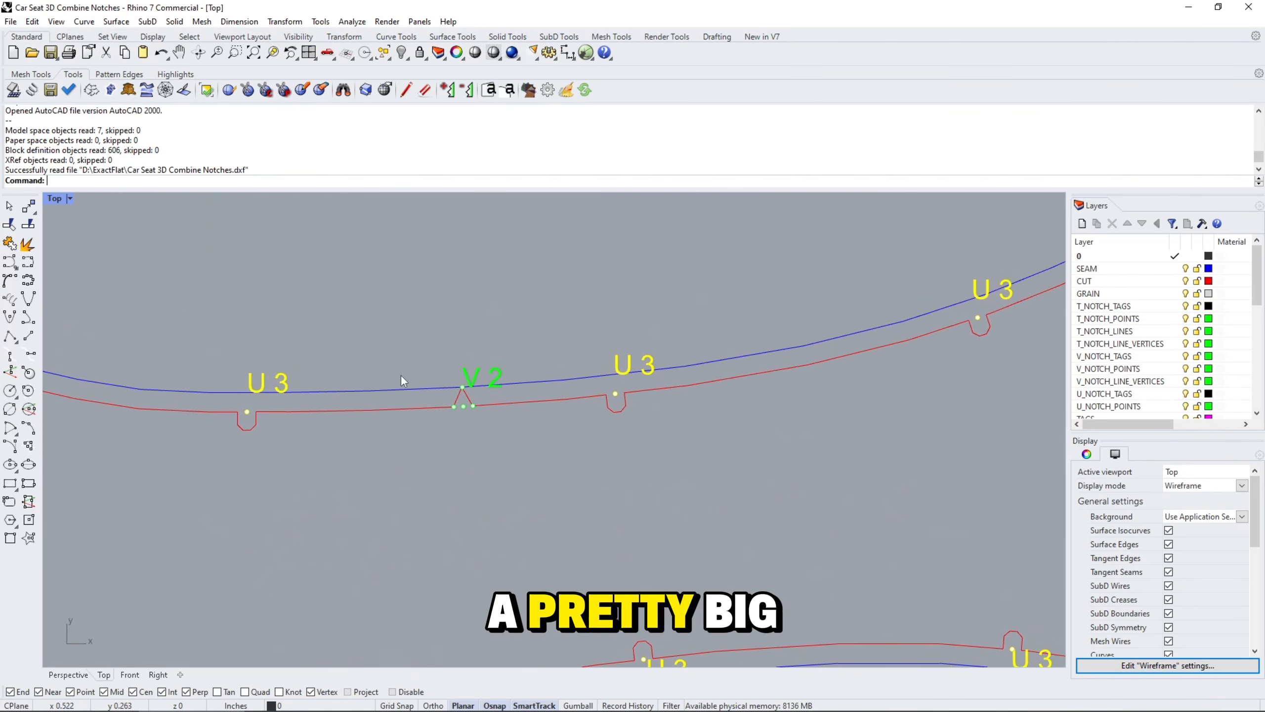
click(342, 408)
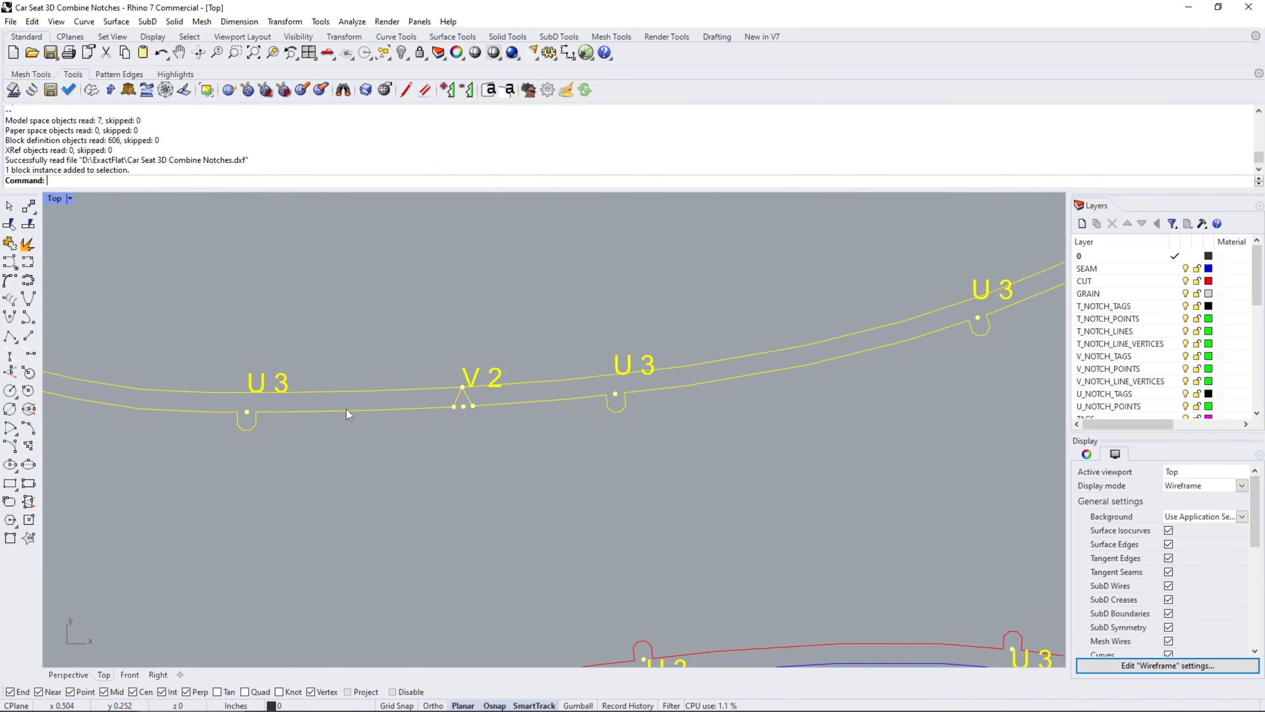
text(BlockEdit)
key(Return)
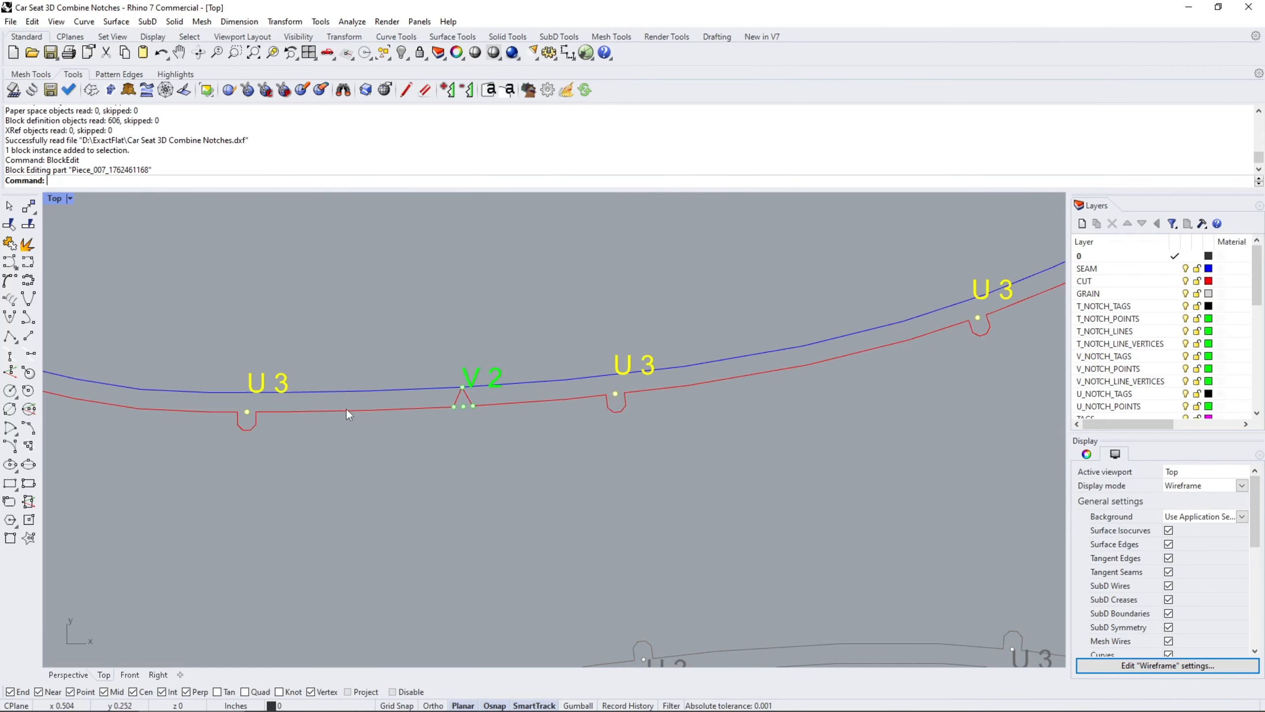
Select the piece's cut line along its lower edge to examine how the U 3 and V 2 notches join it, and clear the selection.
click(299, 411)
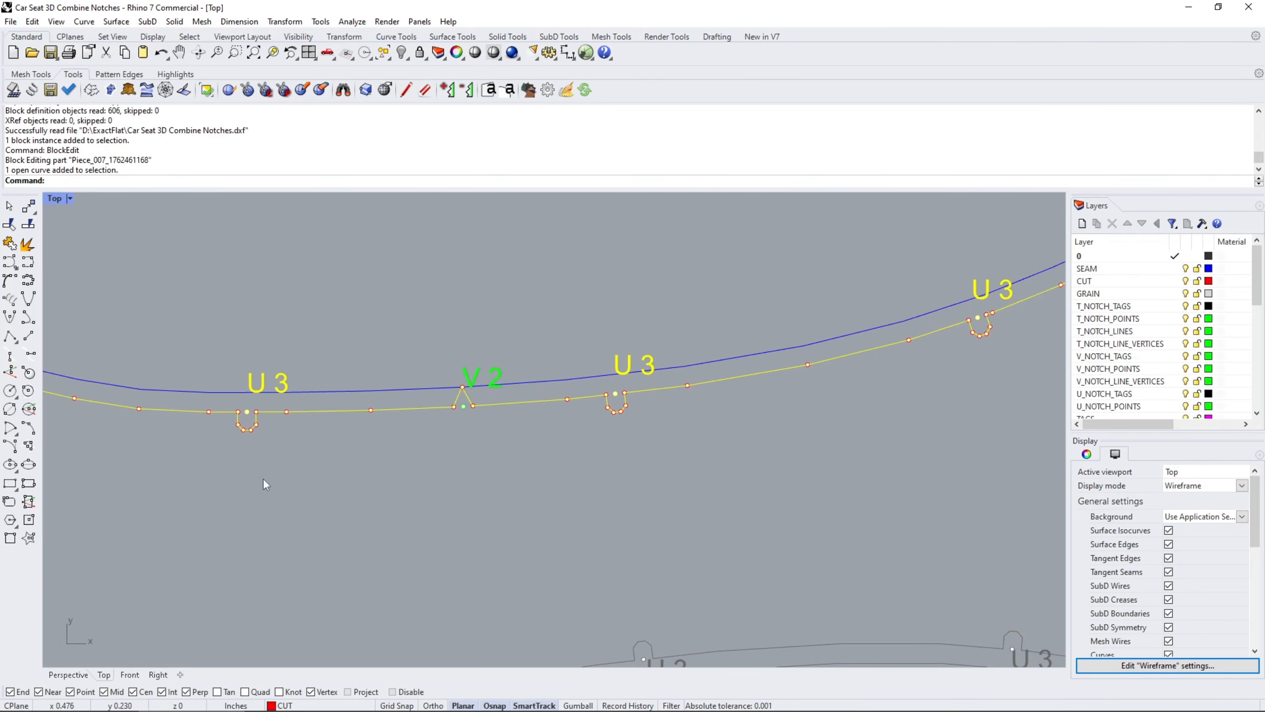
click(321, 464)
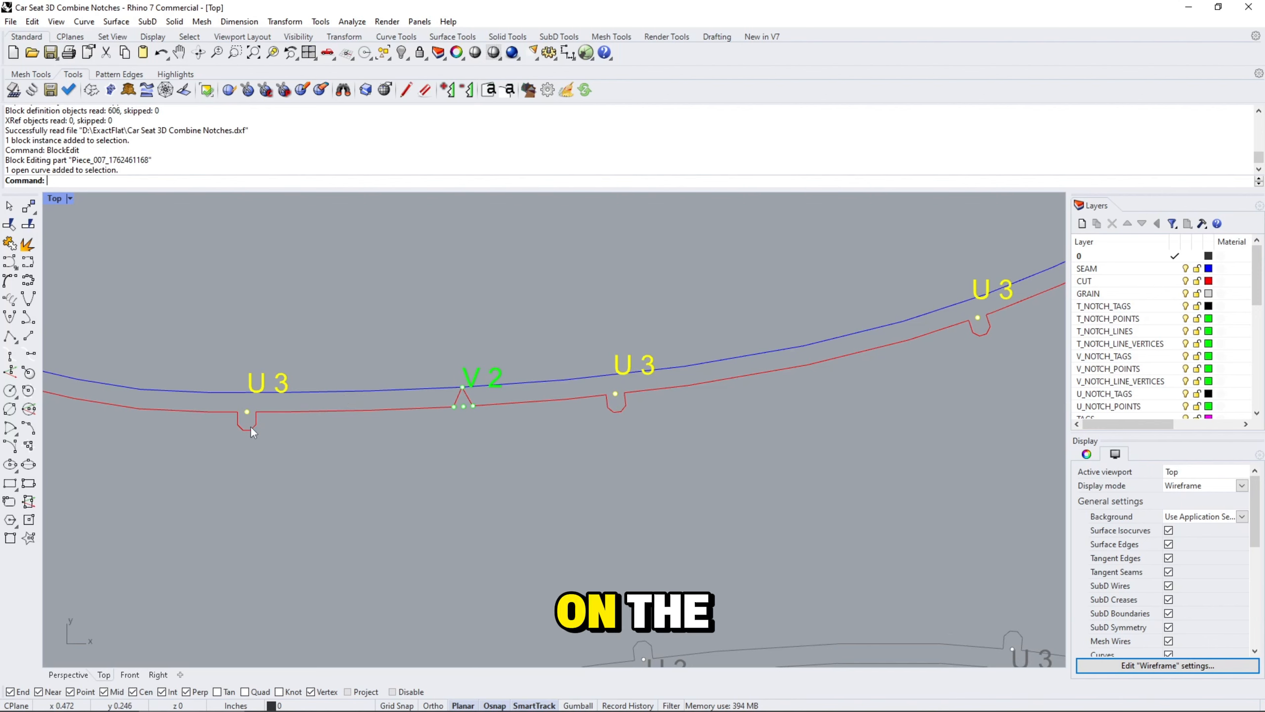
click(252, 429)
click(287, 411)
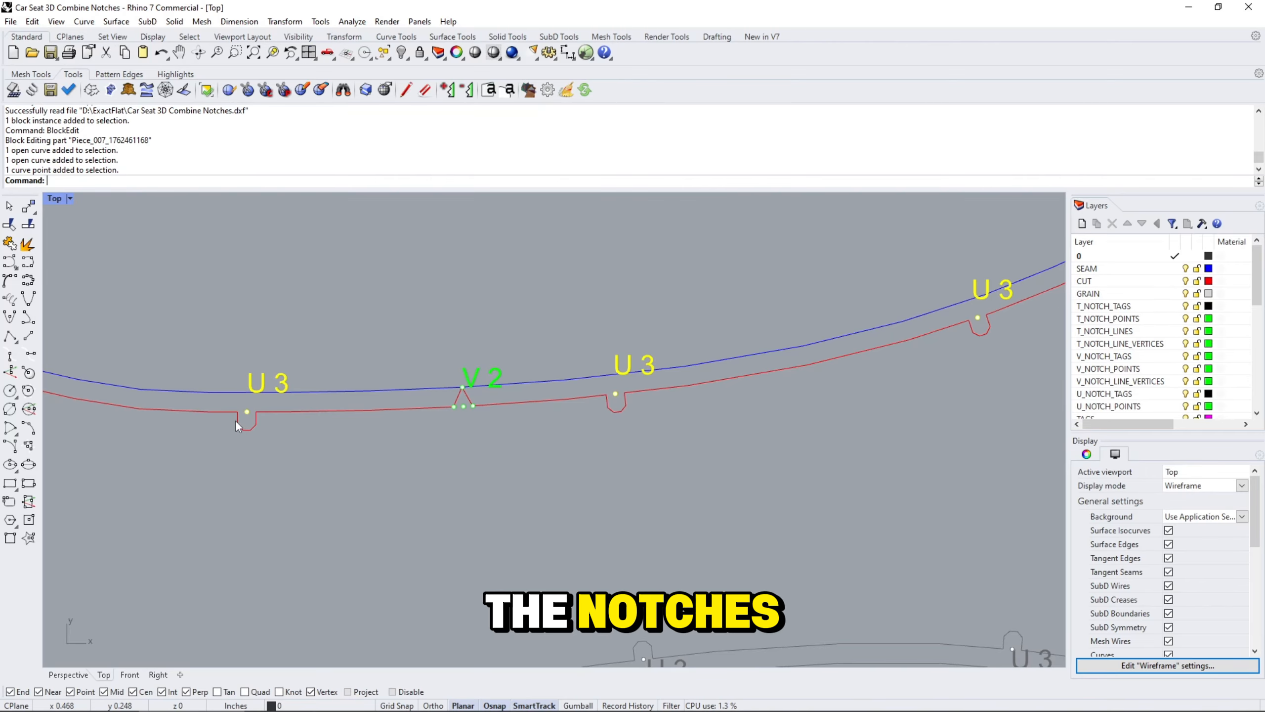
click(276, 409)
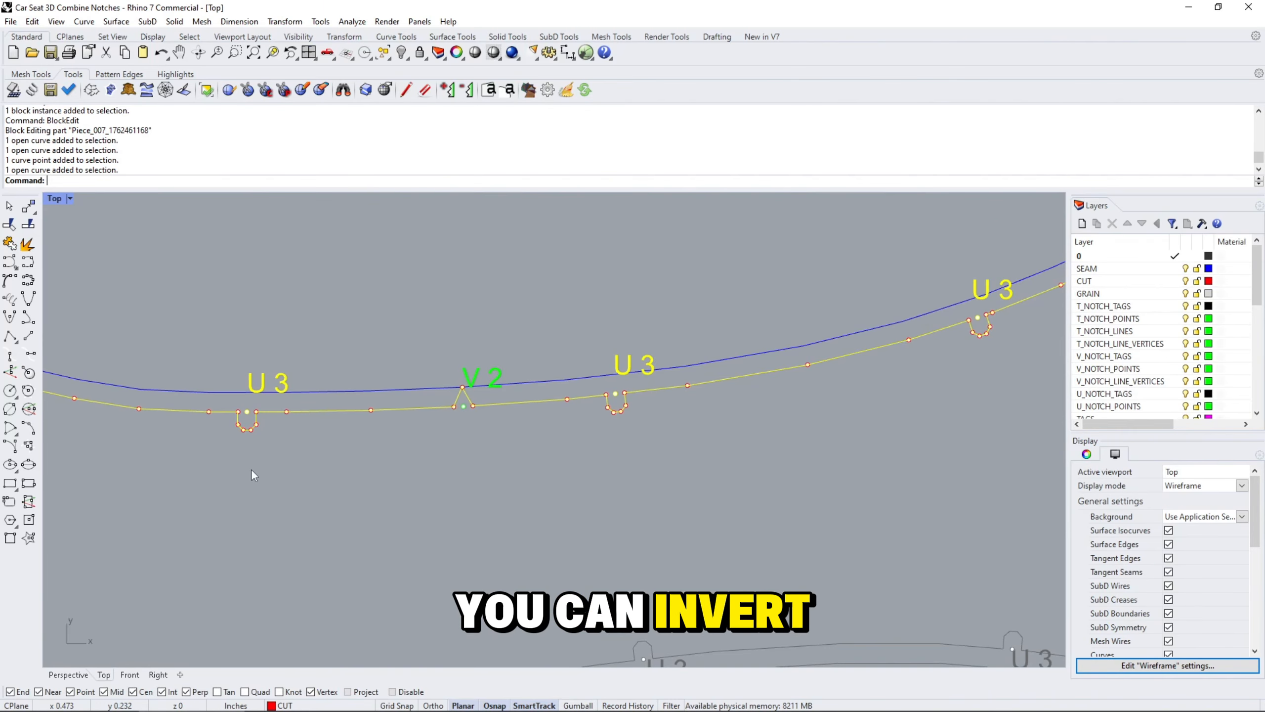
click(234, 448)
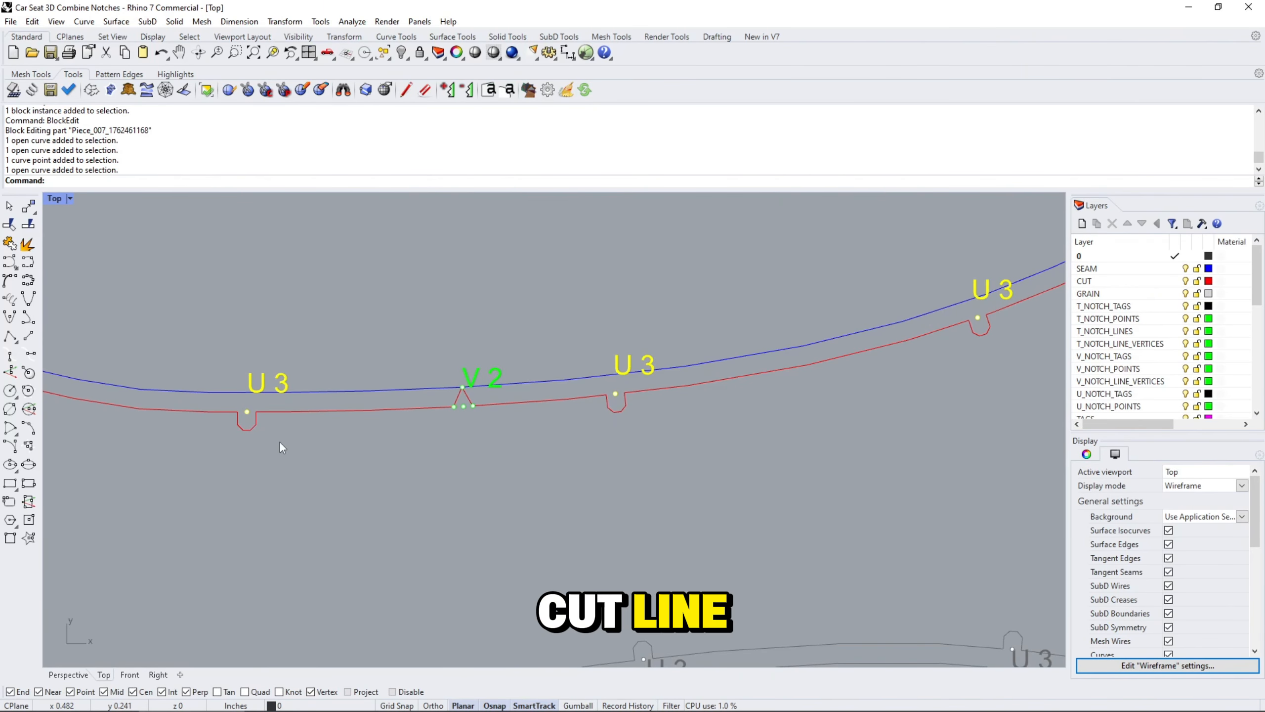
scroll(278, 438, down, 8)
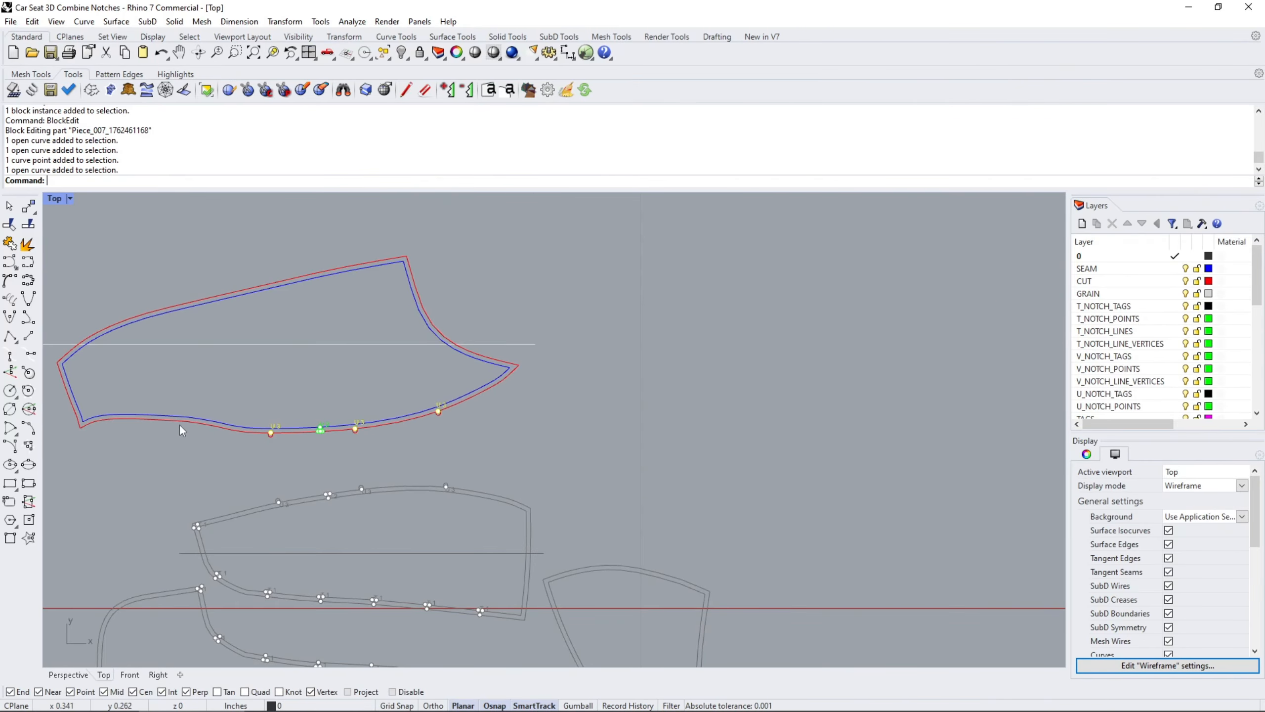
scroll(269, 431, up, 2)
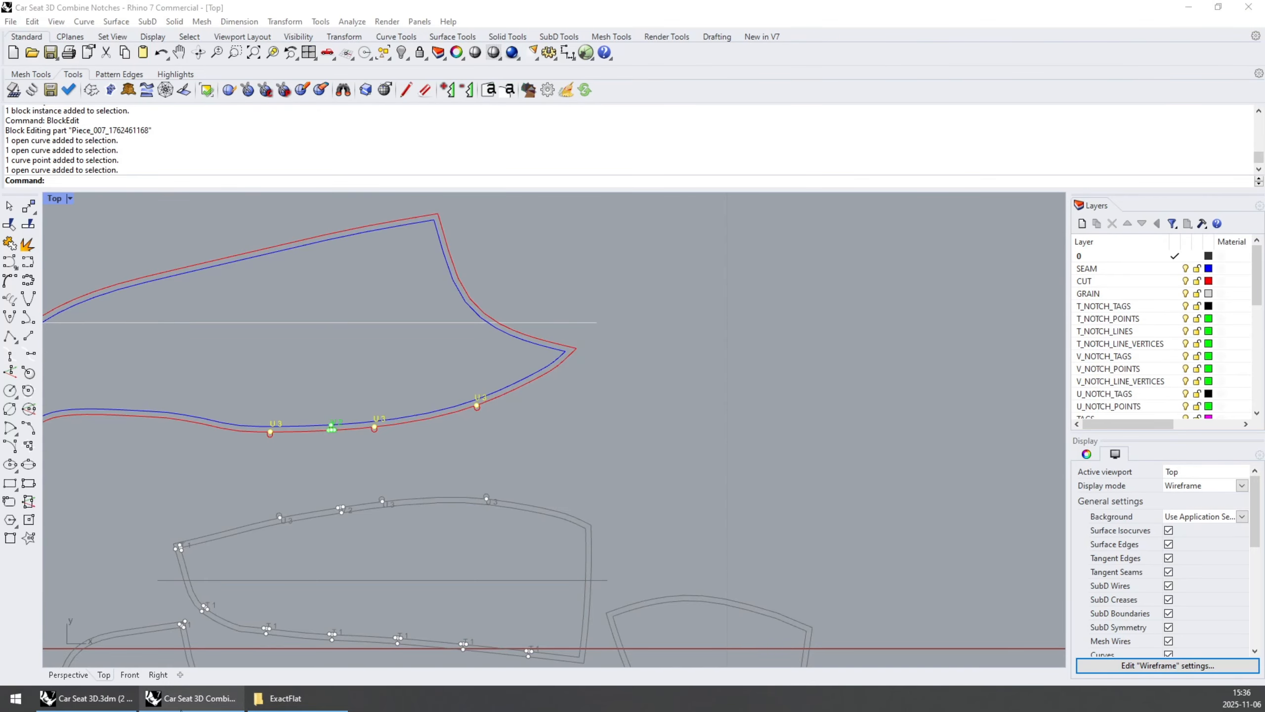
Switch to the Car Seat 3D.3dm window and check the ExactFlat export settings with no pattern pieces selected, closing them without exporting.
click(87, 698)
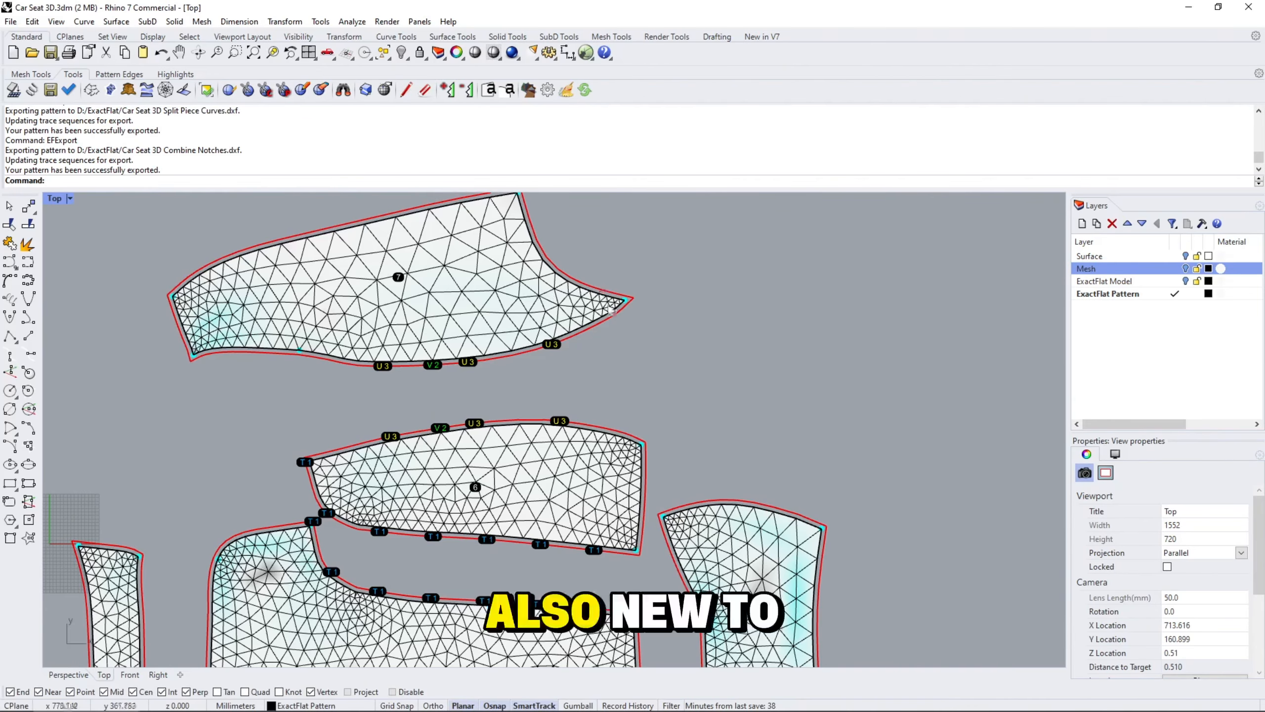
scroll(705, 335, down, 6)
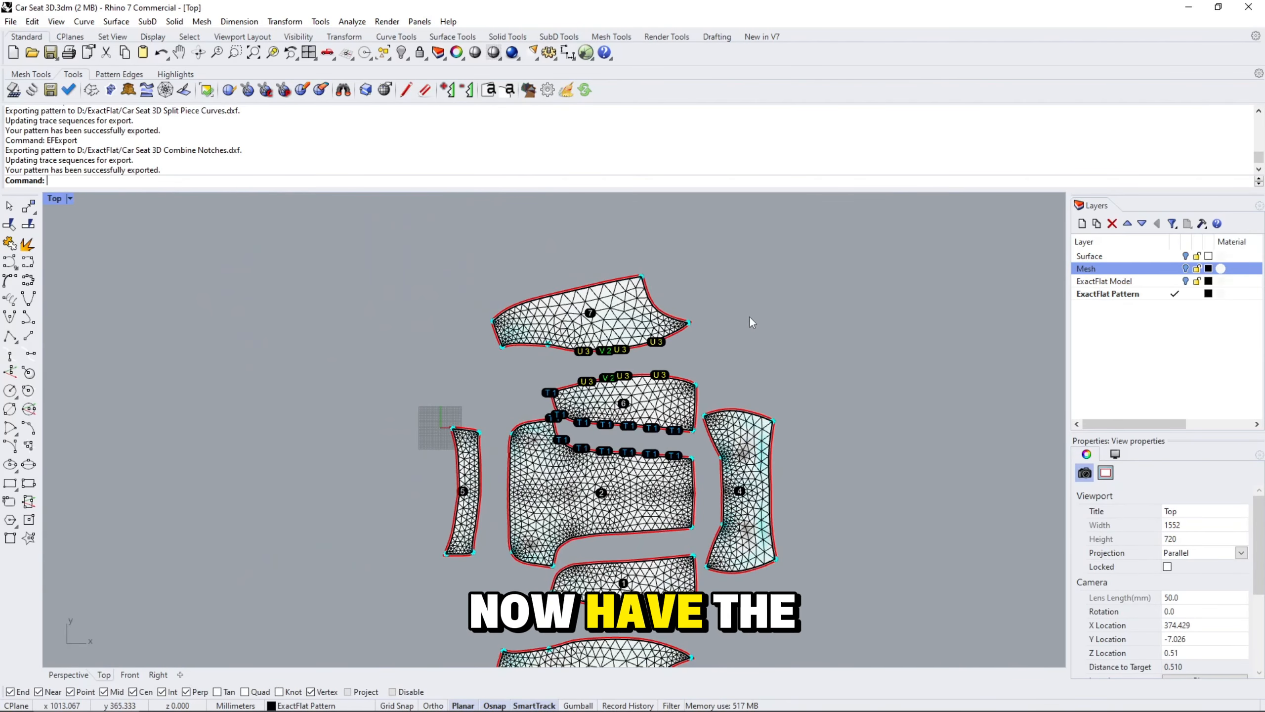
text(EFExport)
key(Return)
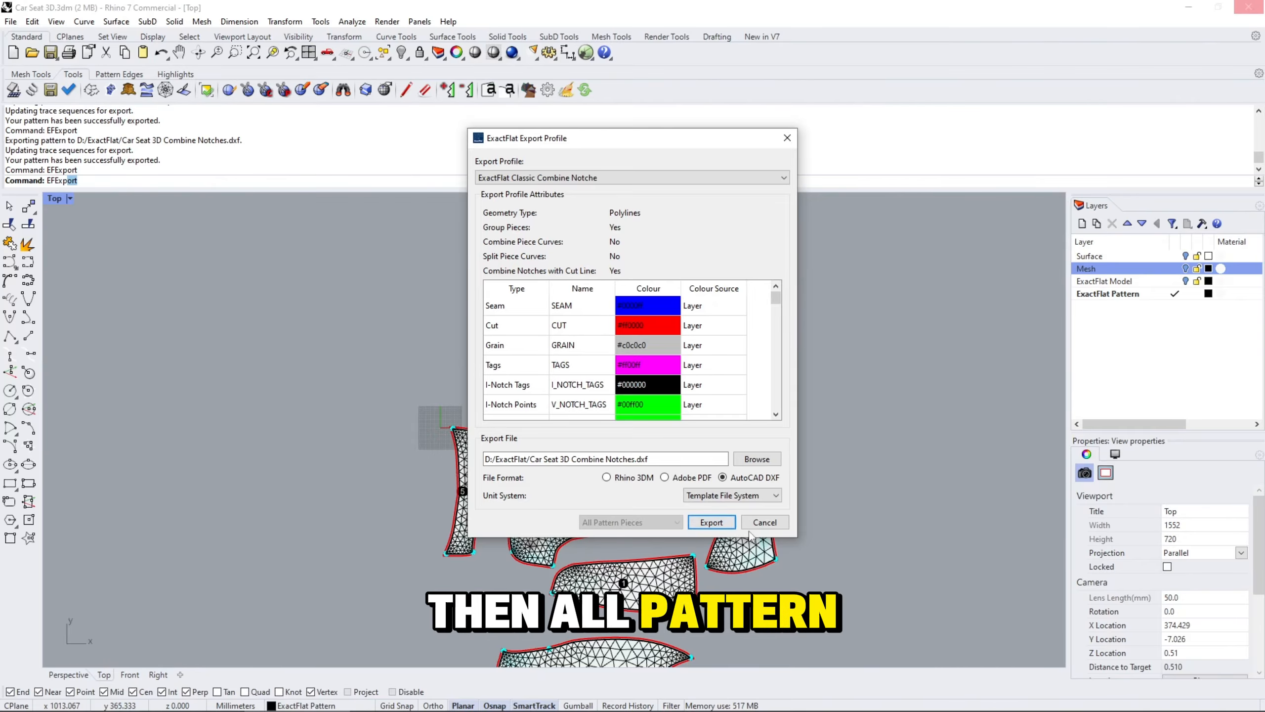
click(765, 522)
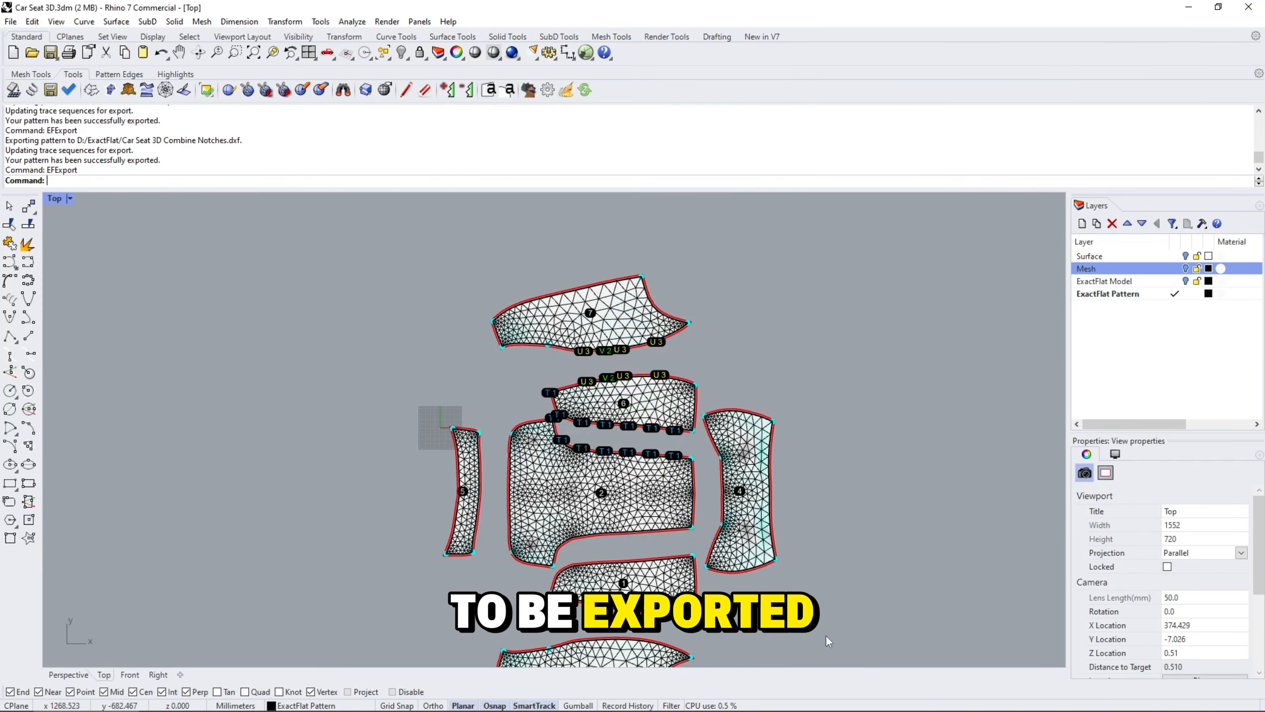
Select pattern pieces 1, 2 and 4 and set up an ExactFlat export limited to Selected Pattern Pieces.
drag(825, 635, 640, 494)
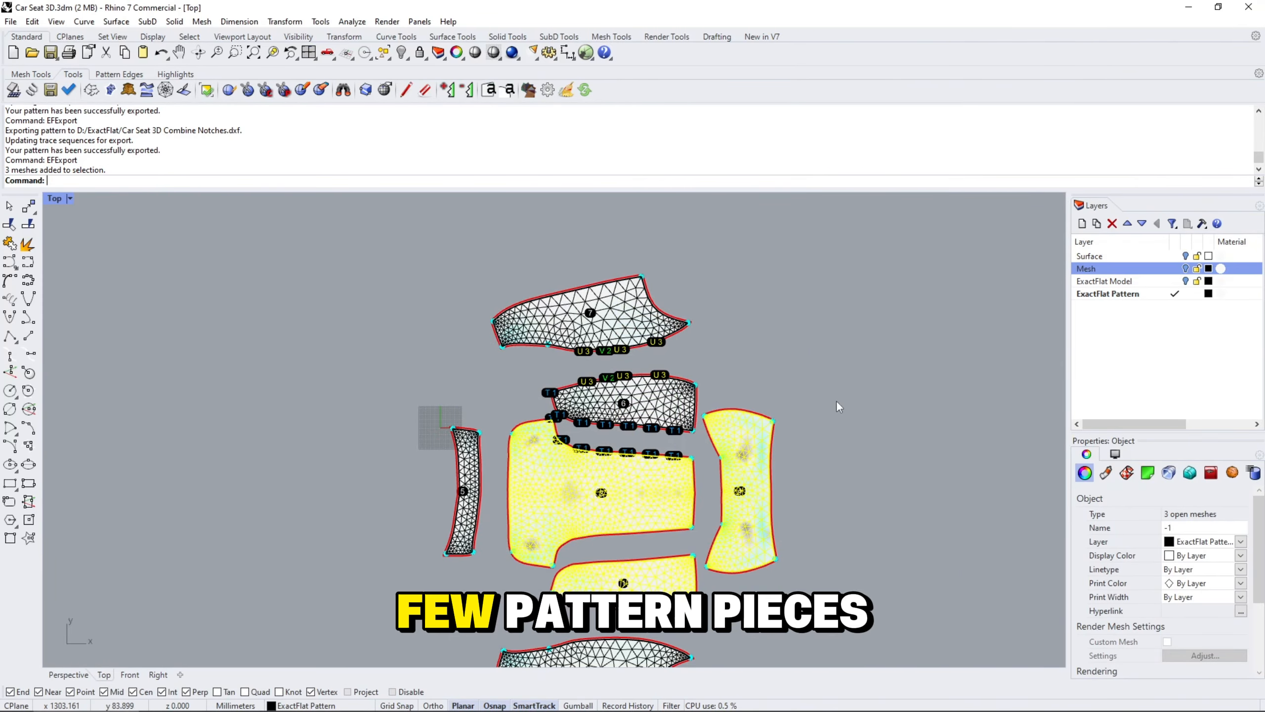
right_click(799, 345)
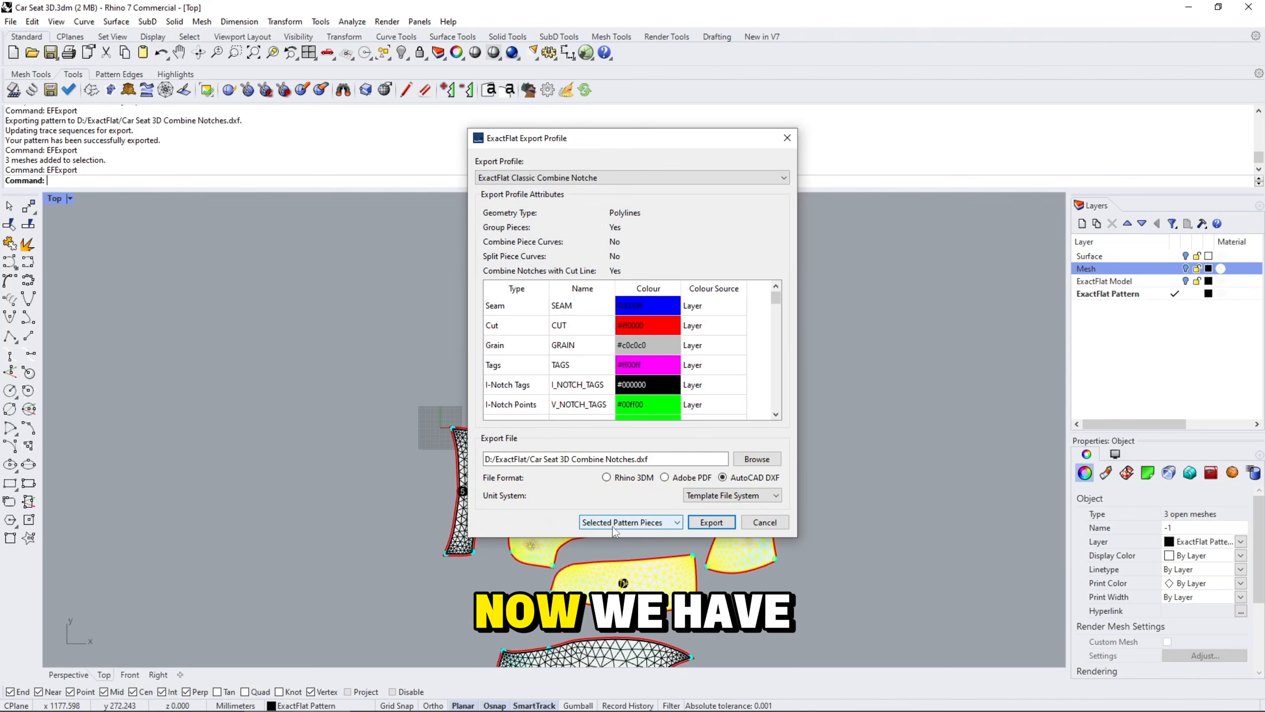
click(613, 522)
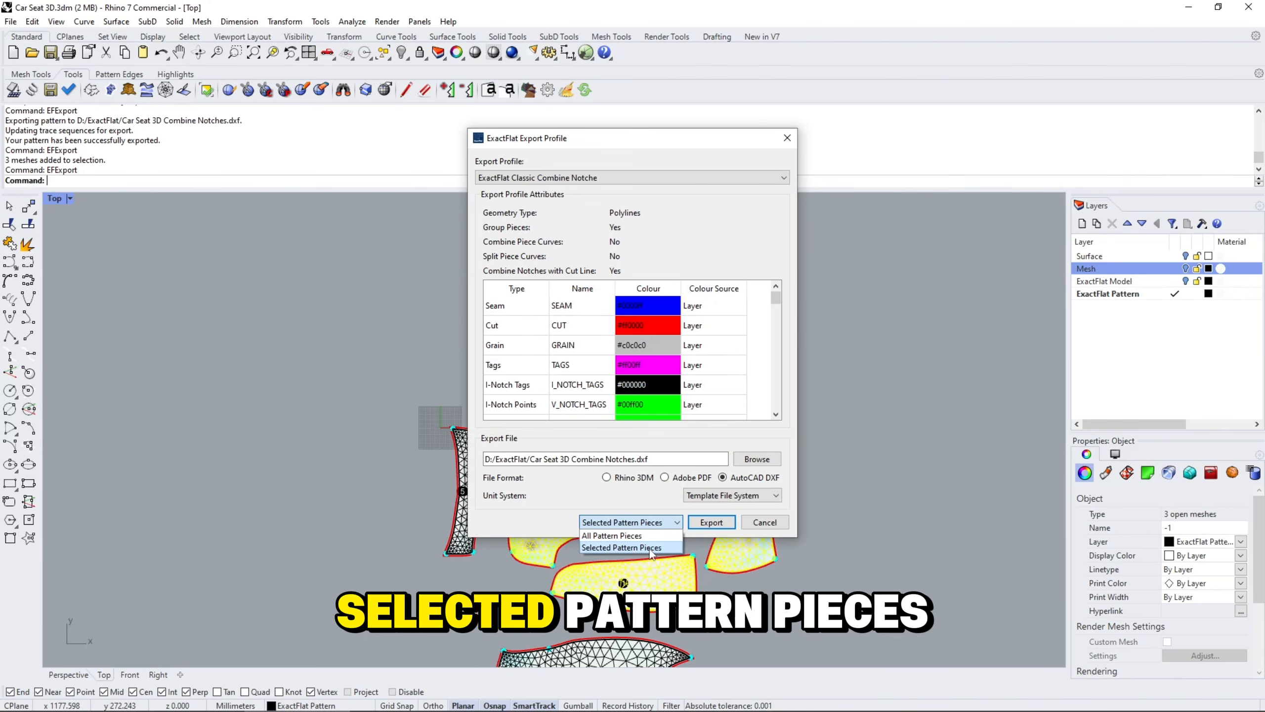
click(592, 524)
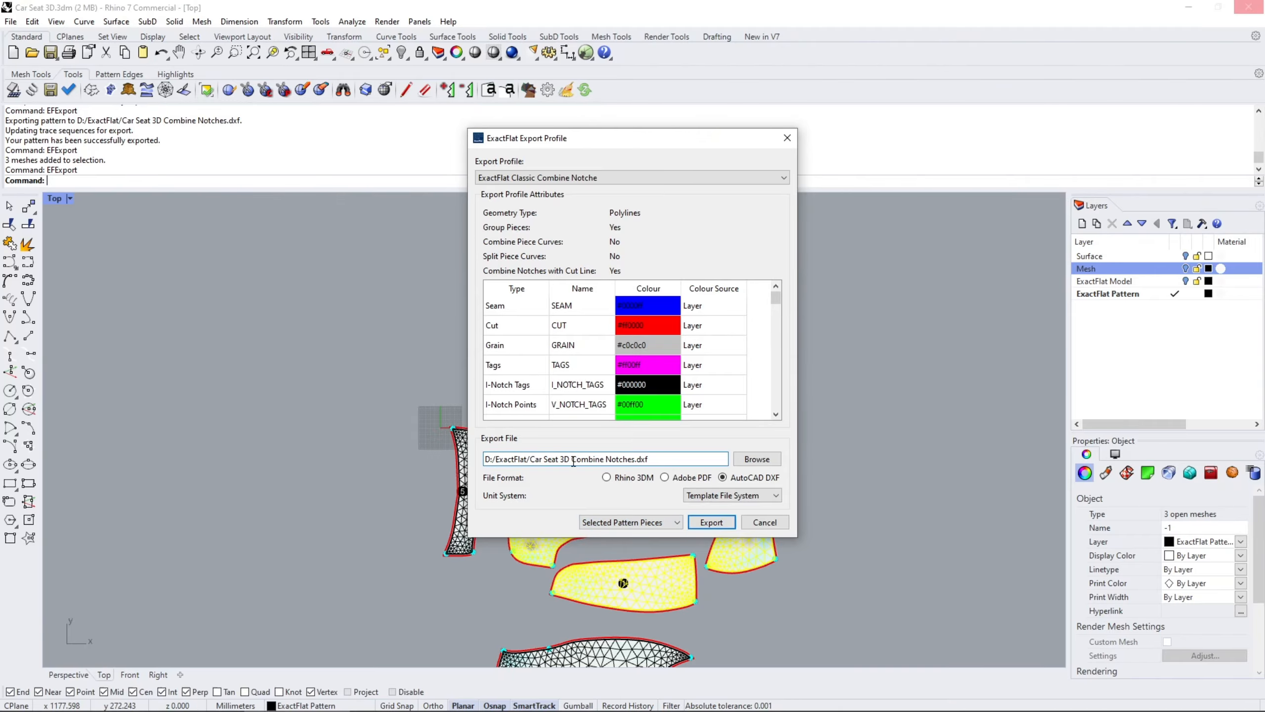
Name the export file "Car Seat 3D Selected.dxf" and export the selected pieces as AutoCAD DXF.
drag(571, 458, 636, 459)
text(Selected)
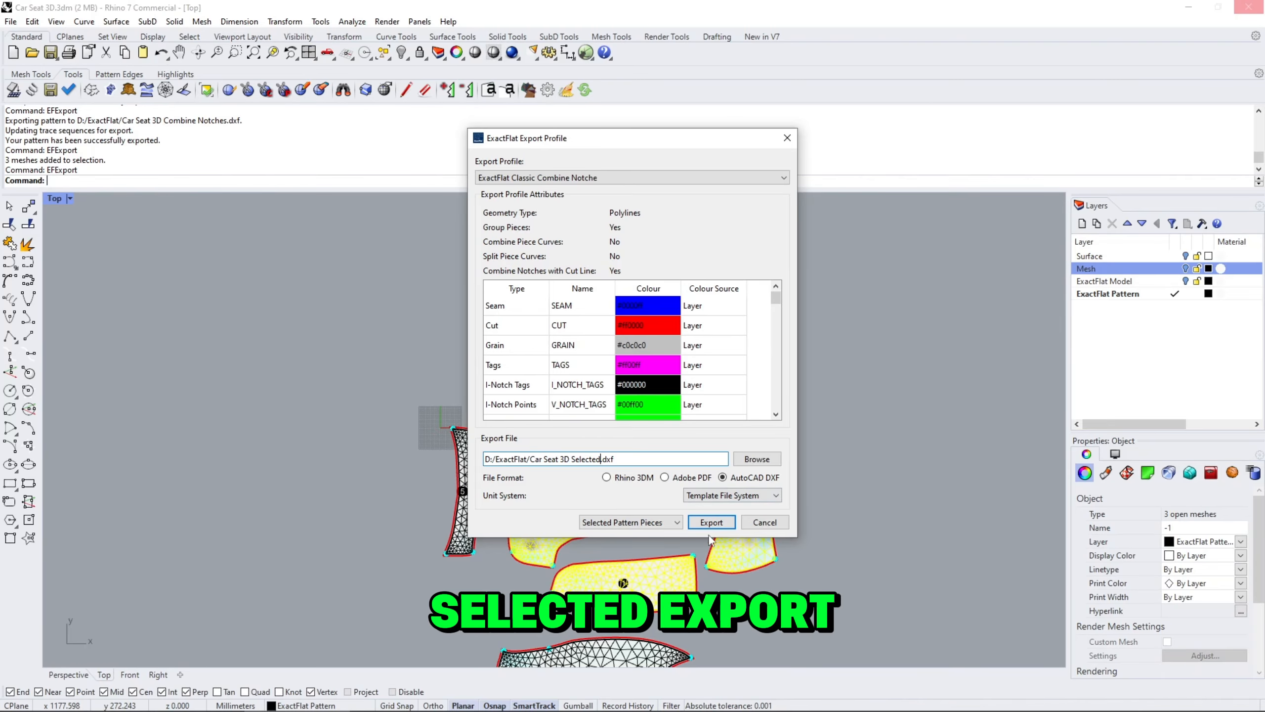
click(717, 523)
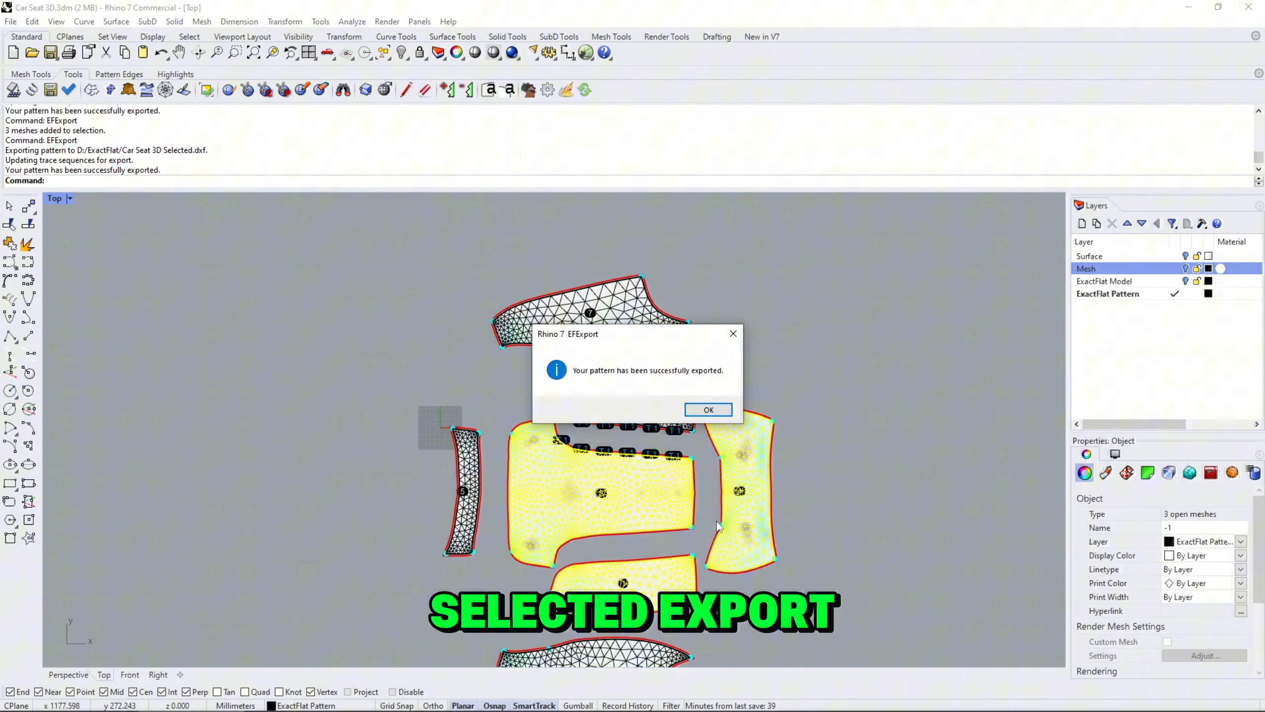
click(708, 412)
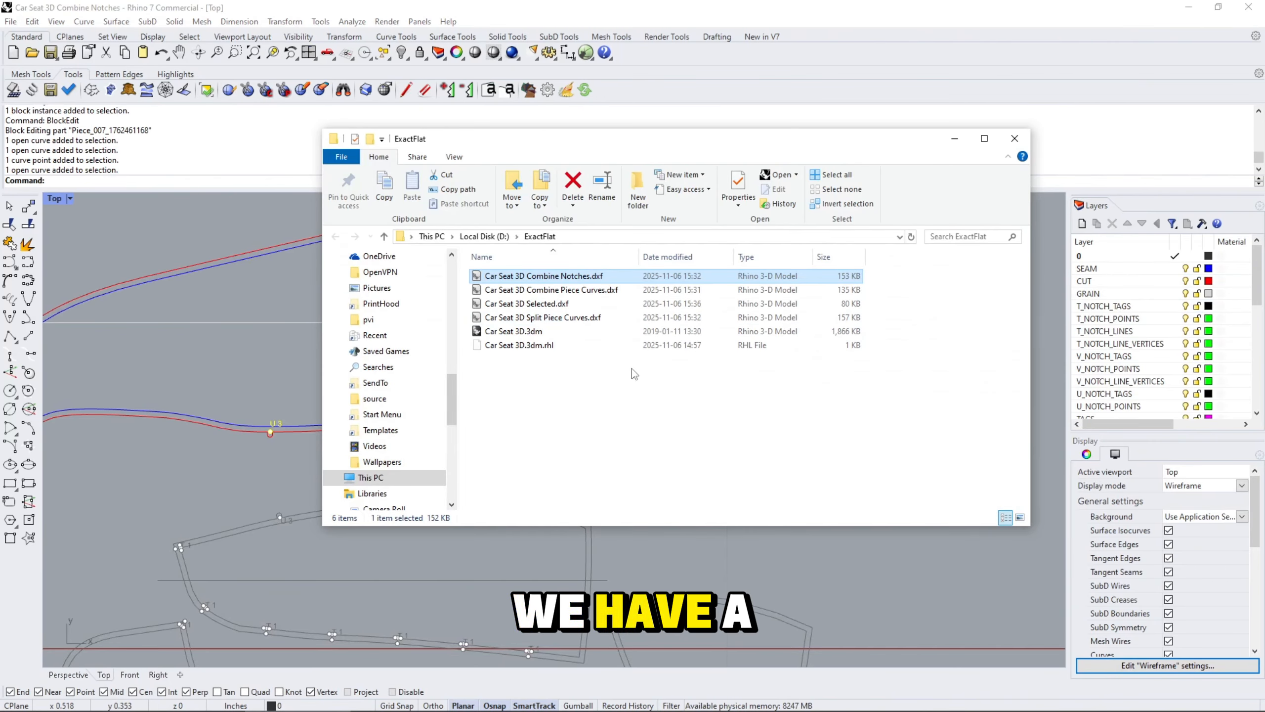
Open "Car Seat 3D Selected.dxf" from File Explorer in the second Rhino window, discarding changes to the Combine Notches file.
drag(547, 309, 219, 325)
click(753, 490)
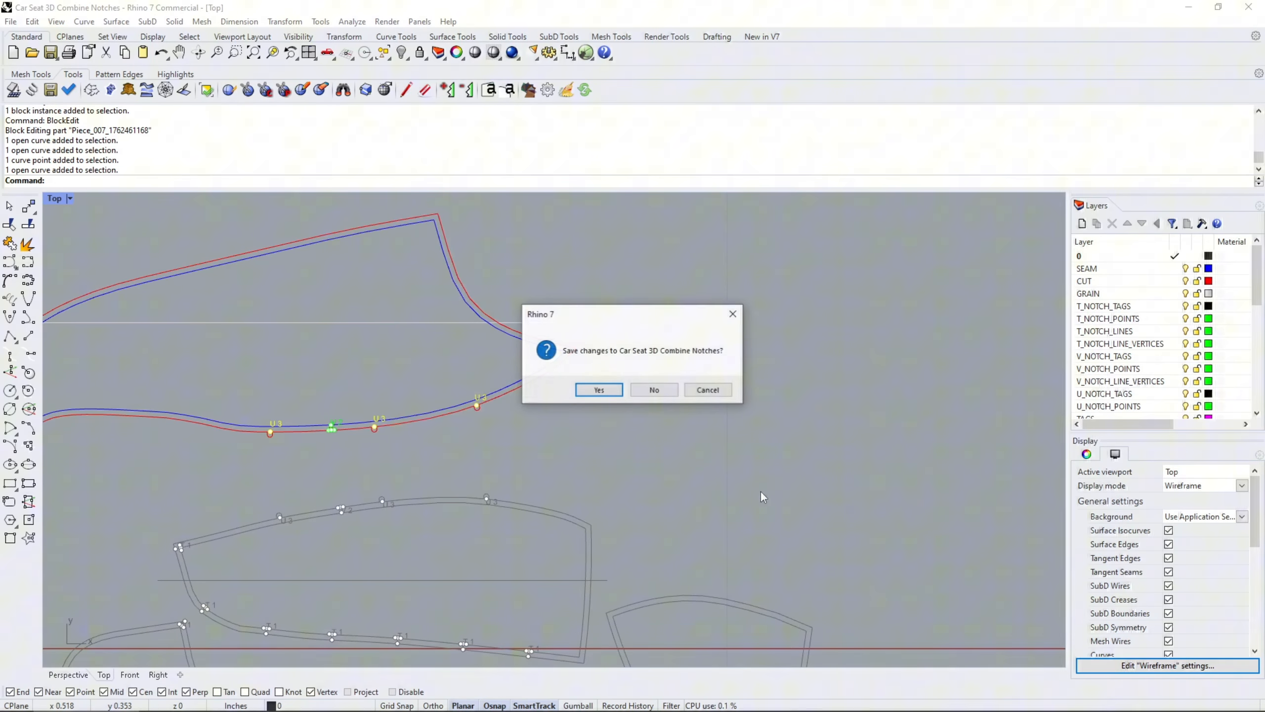
click(638, 394)
Maximize the Top view, fit the exported pieces to its extents, and examine the T 1 notches closely.
scroll(403, 299, down, 8)
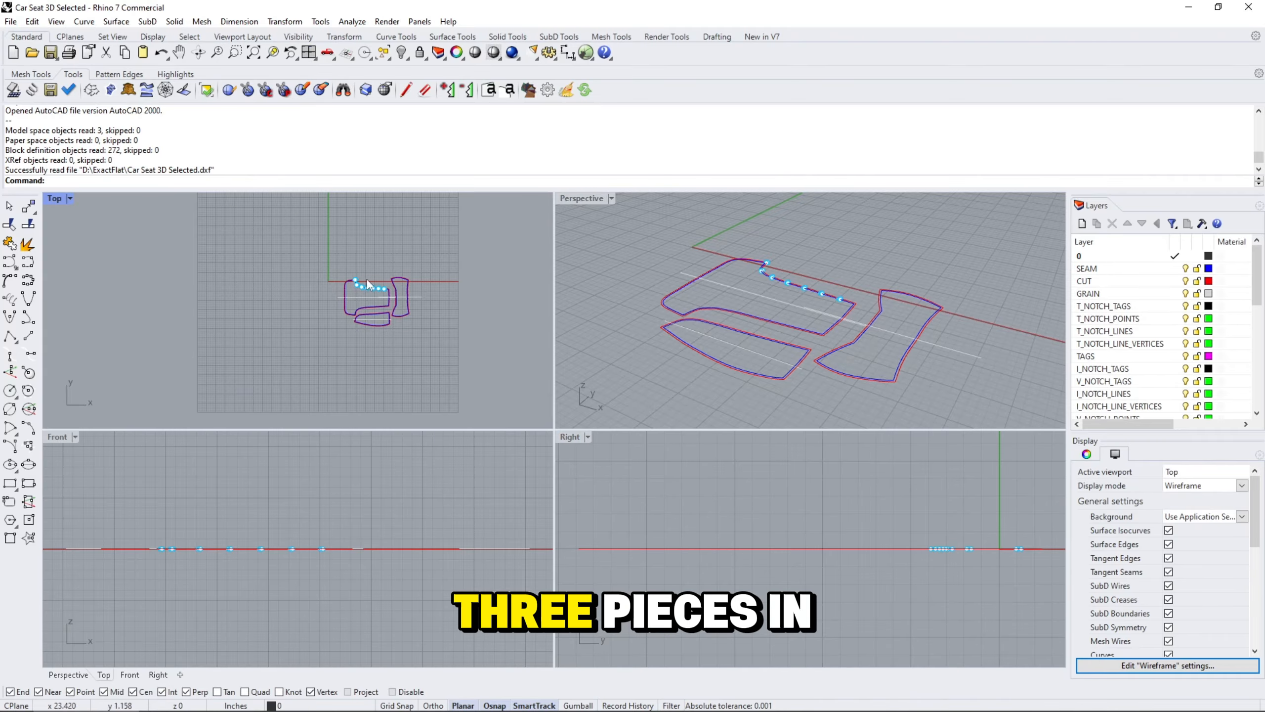
double_click(54, 199)
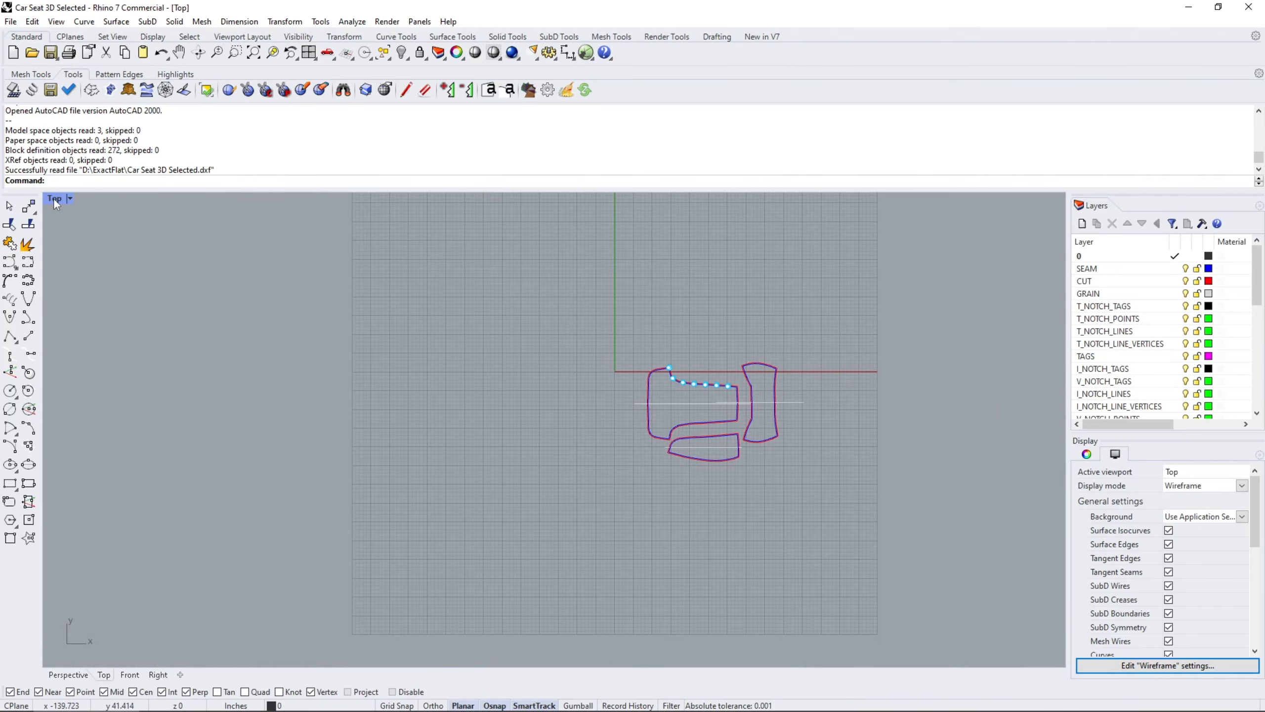
text(zoom)
key(Return)
text(ex)
key(Return)
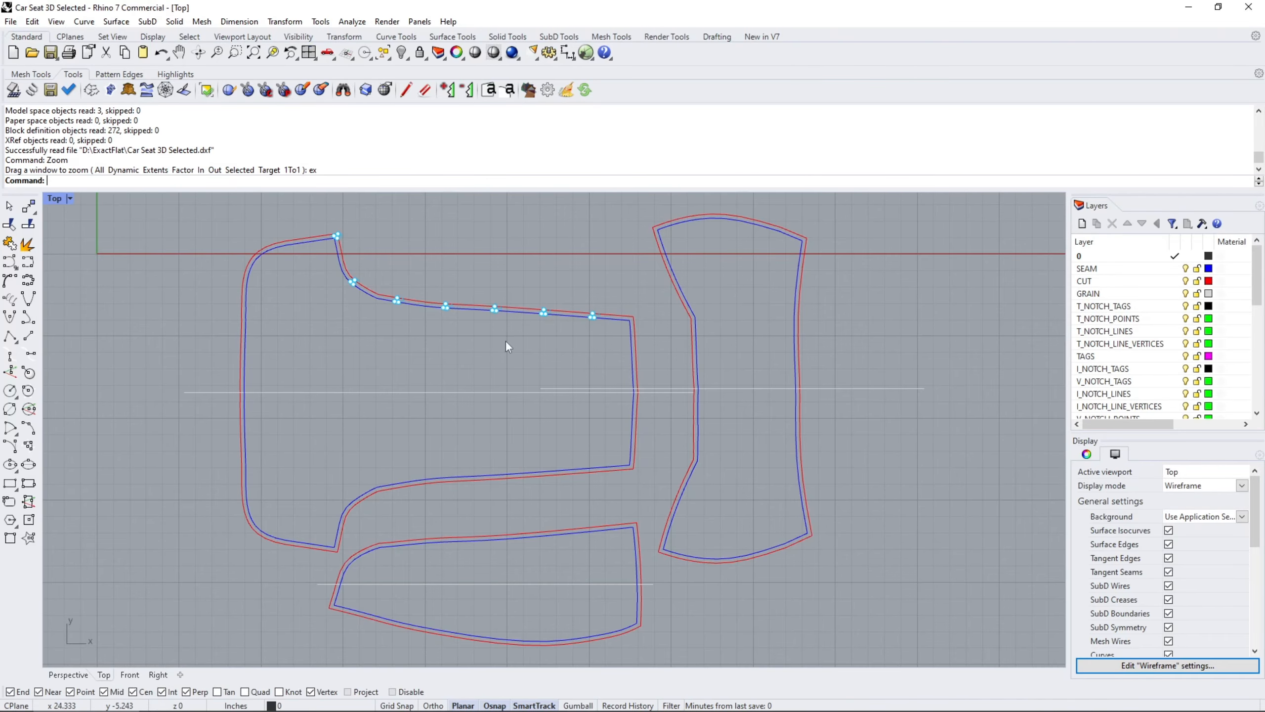
scroll(508, 345, up, 10)
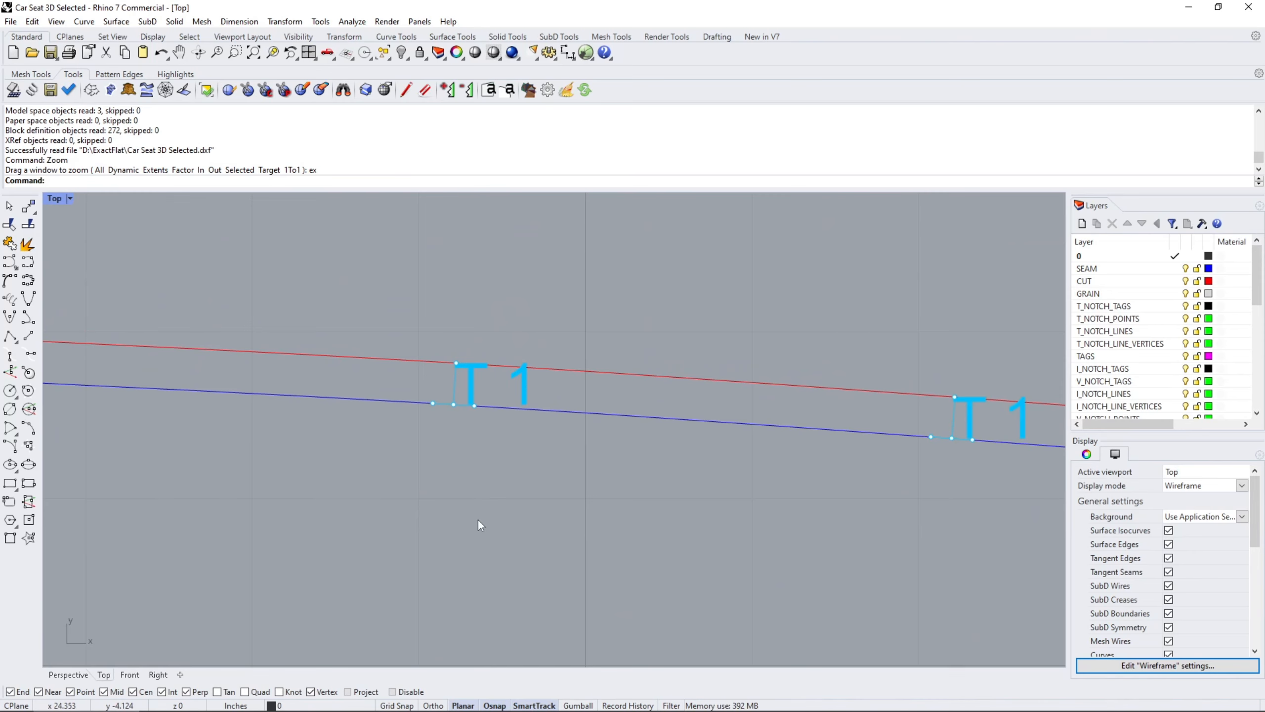
scroll(477, 518, down, 6)
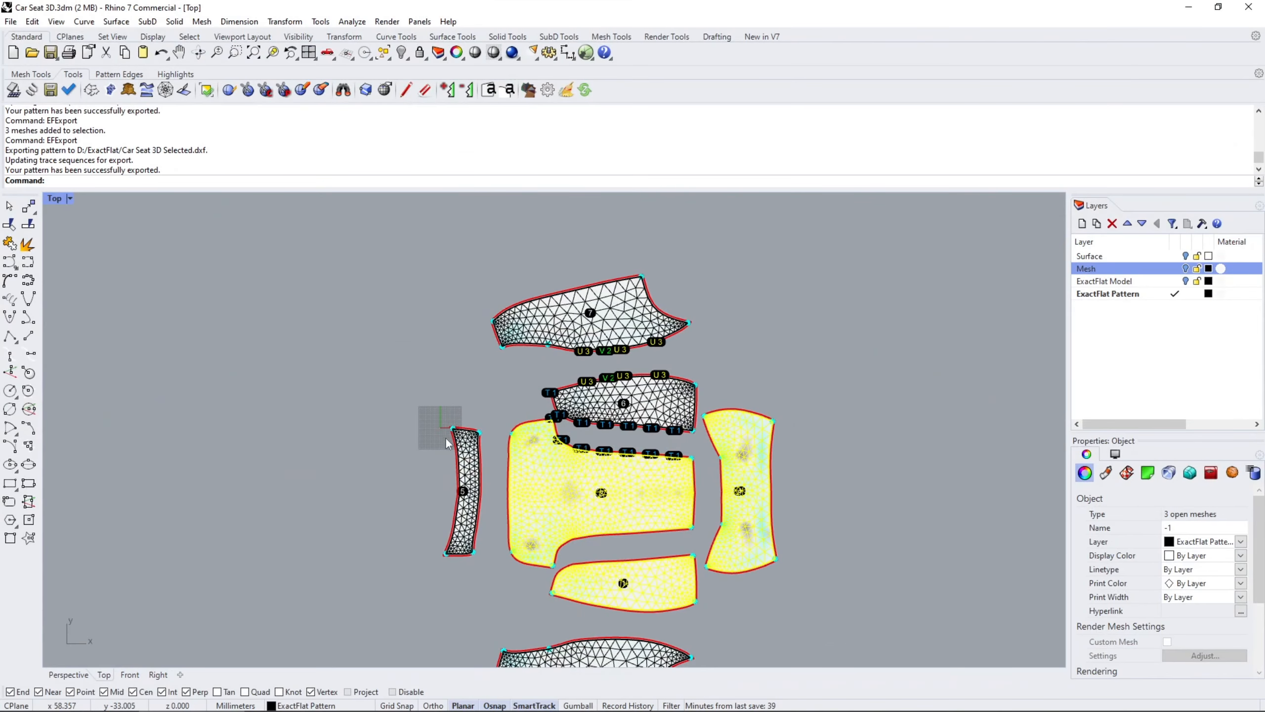
Clear the piece selection in Car Seat 3D.3dm, open the ExactFlat Options, and move the dialog clear of the pattern pieces.
click(428, 426)
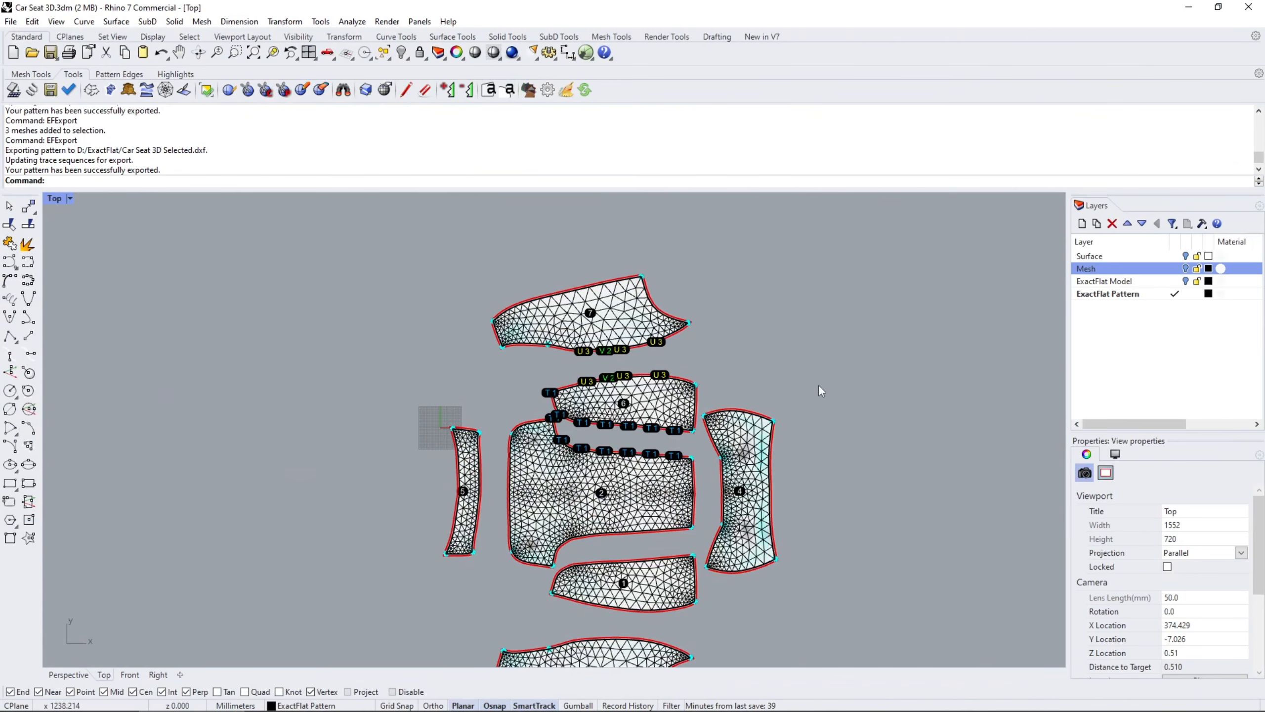
right_drag(872, 461, 818, 388)
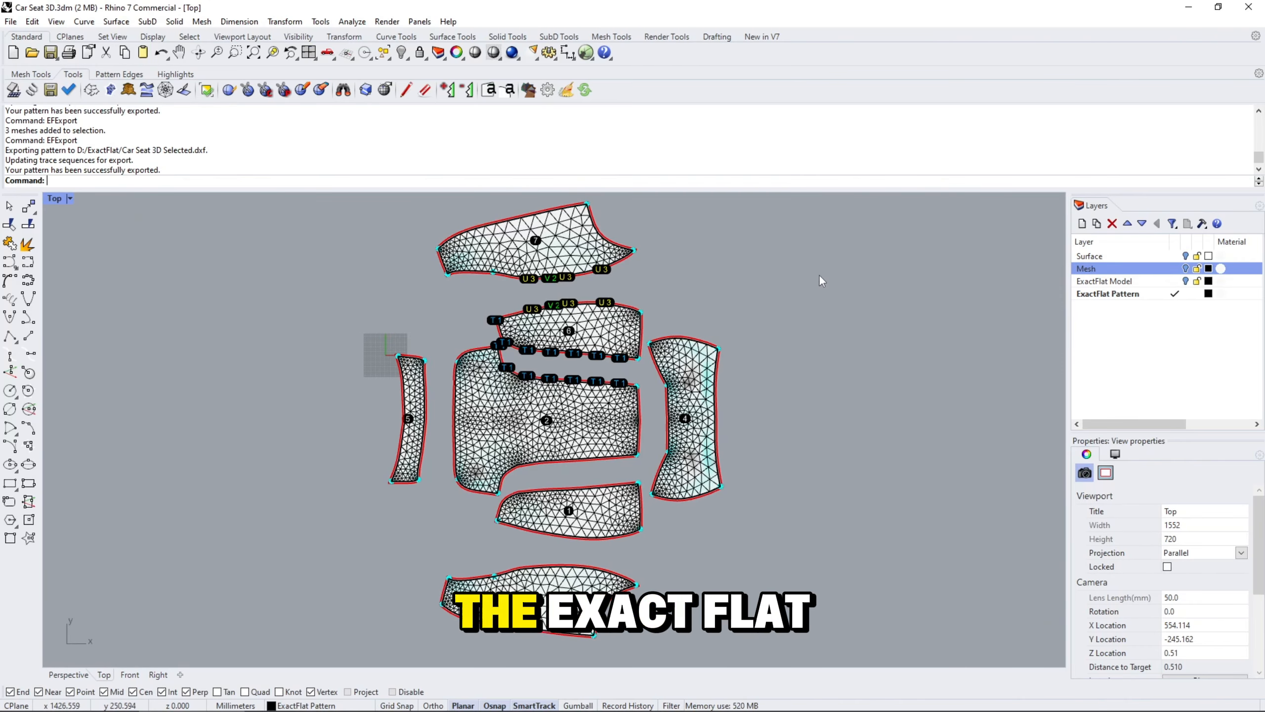
click(548, 90)
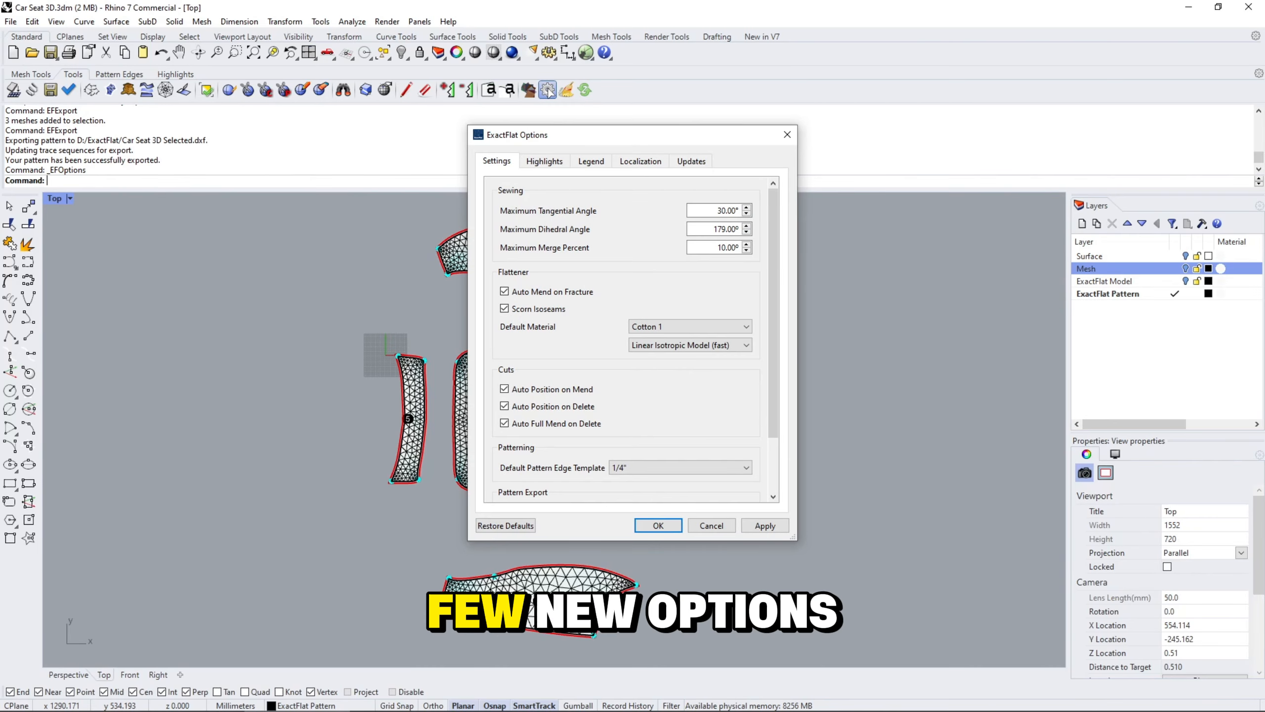
drag(592, 141, 888, 144)
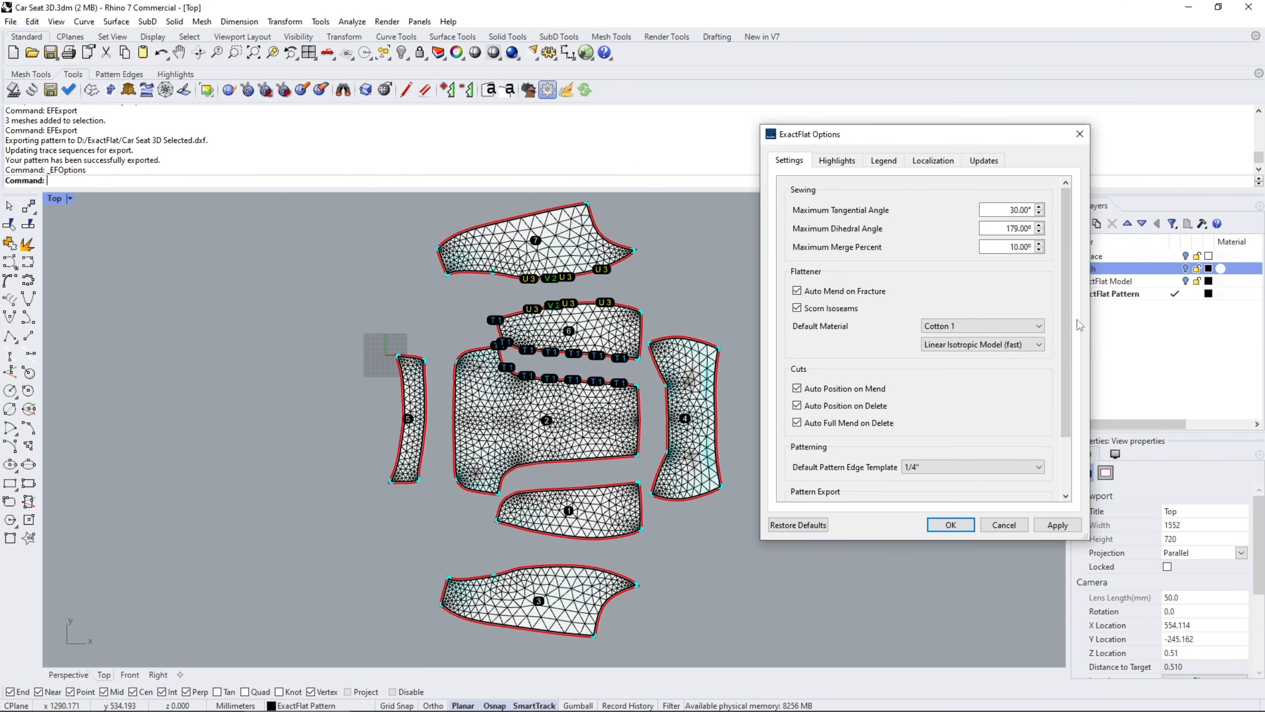
Review the available choices for the default pattern edge template and the default export profile in the ExactFlat settings.
drag(1066, 319, 1065, 371)
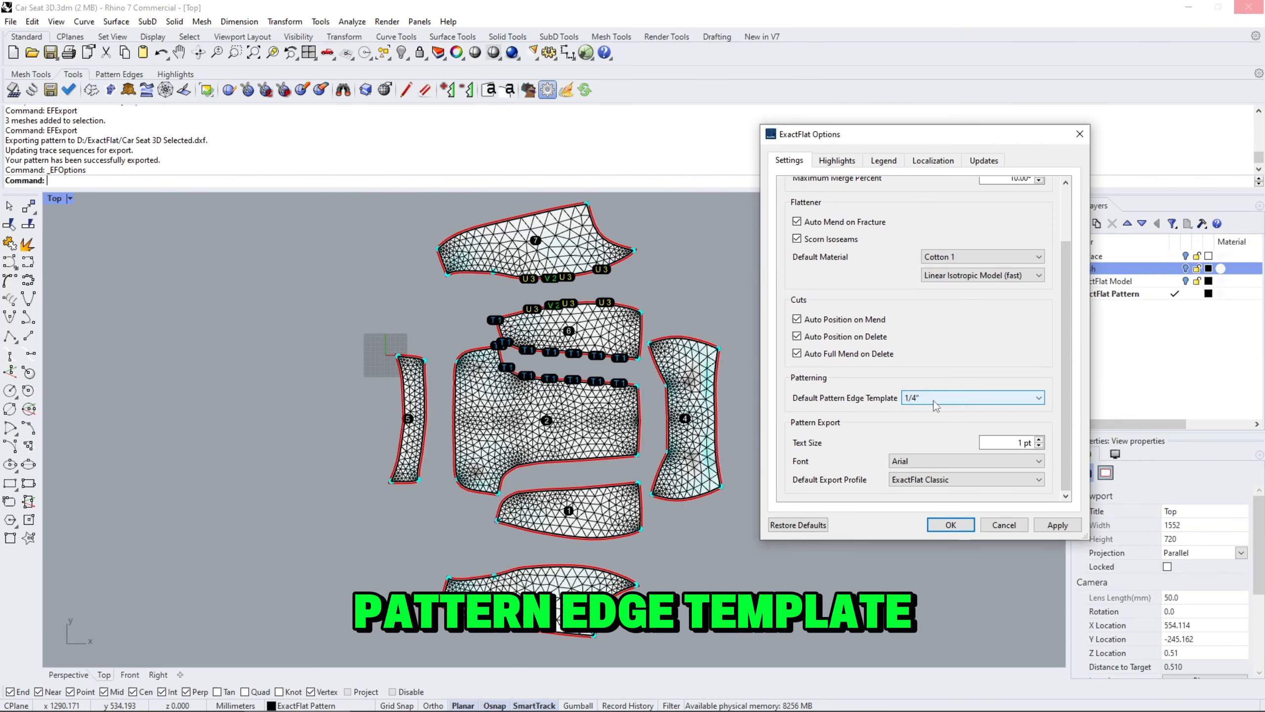
click(989, 404)
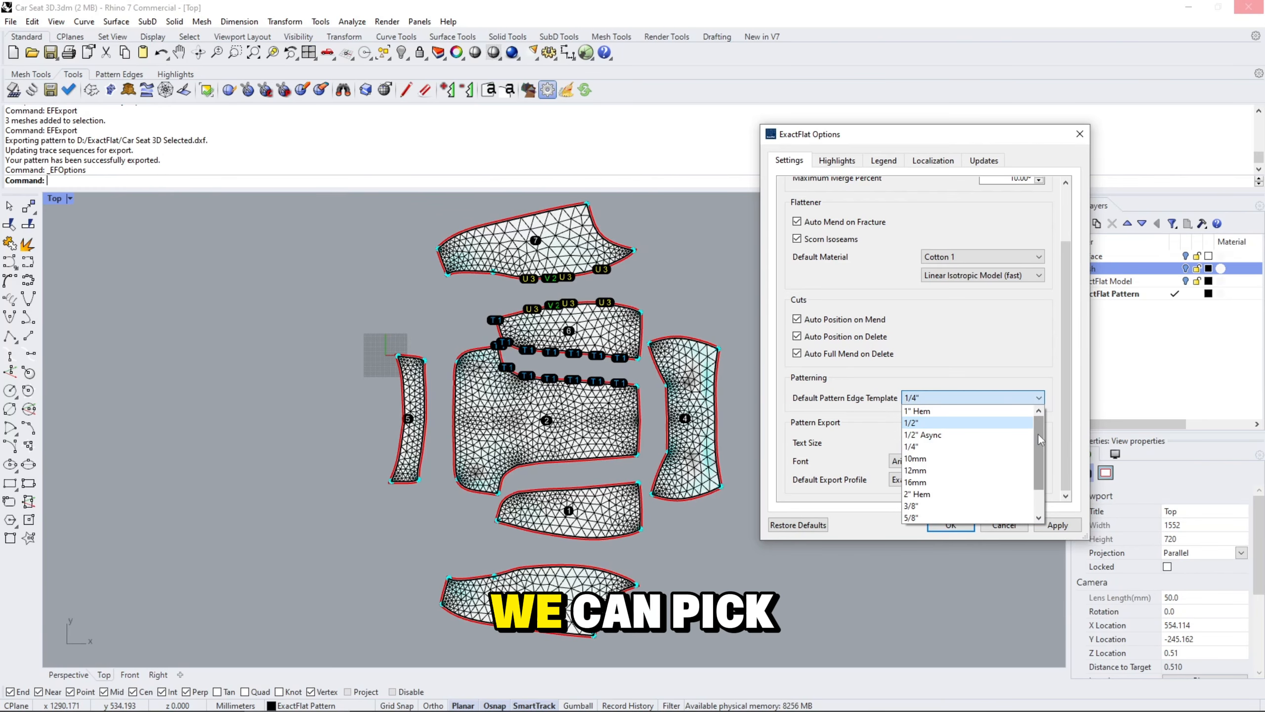
click(1052, 366)
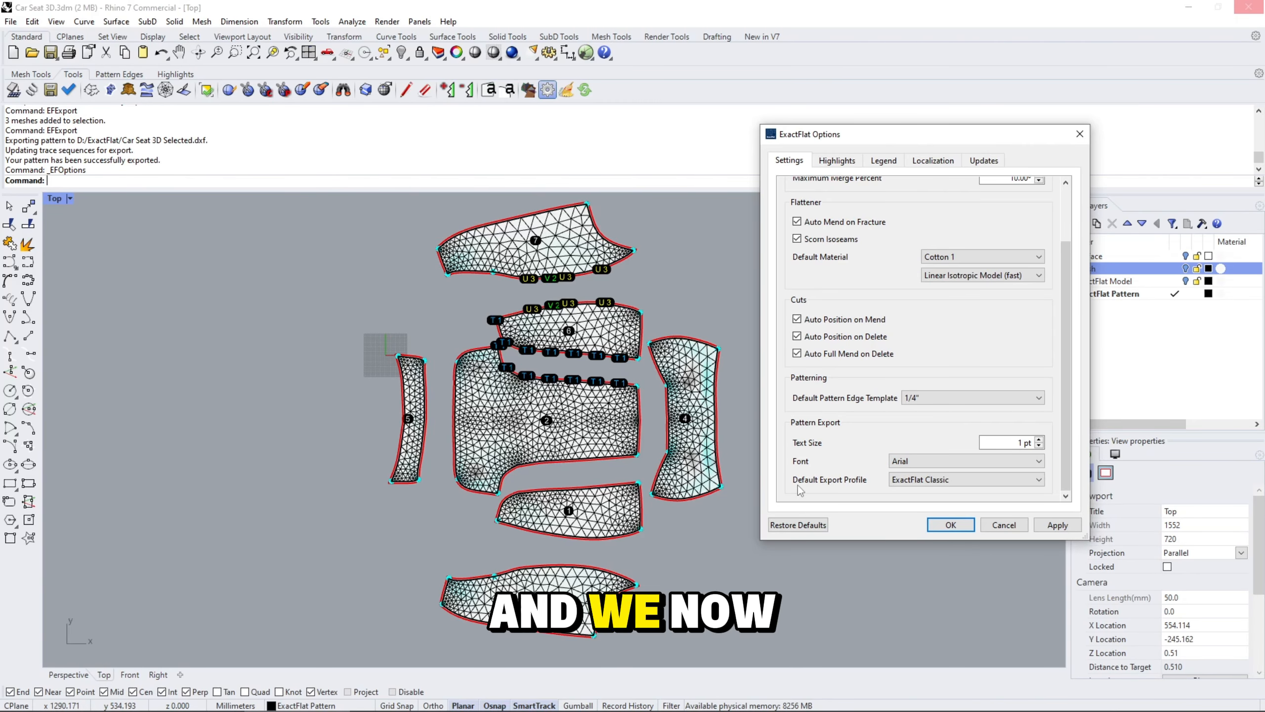
click(944, 479)
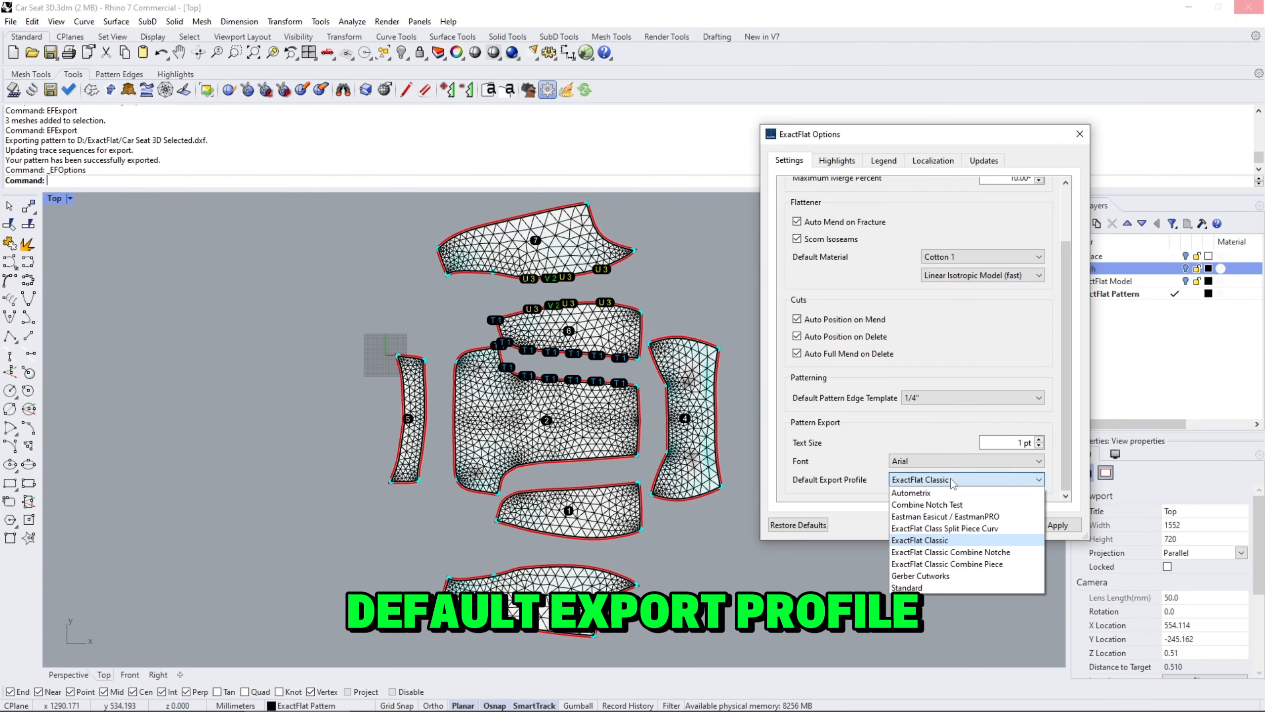
click(954, 479)
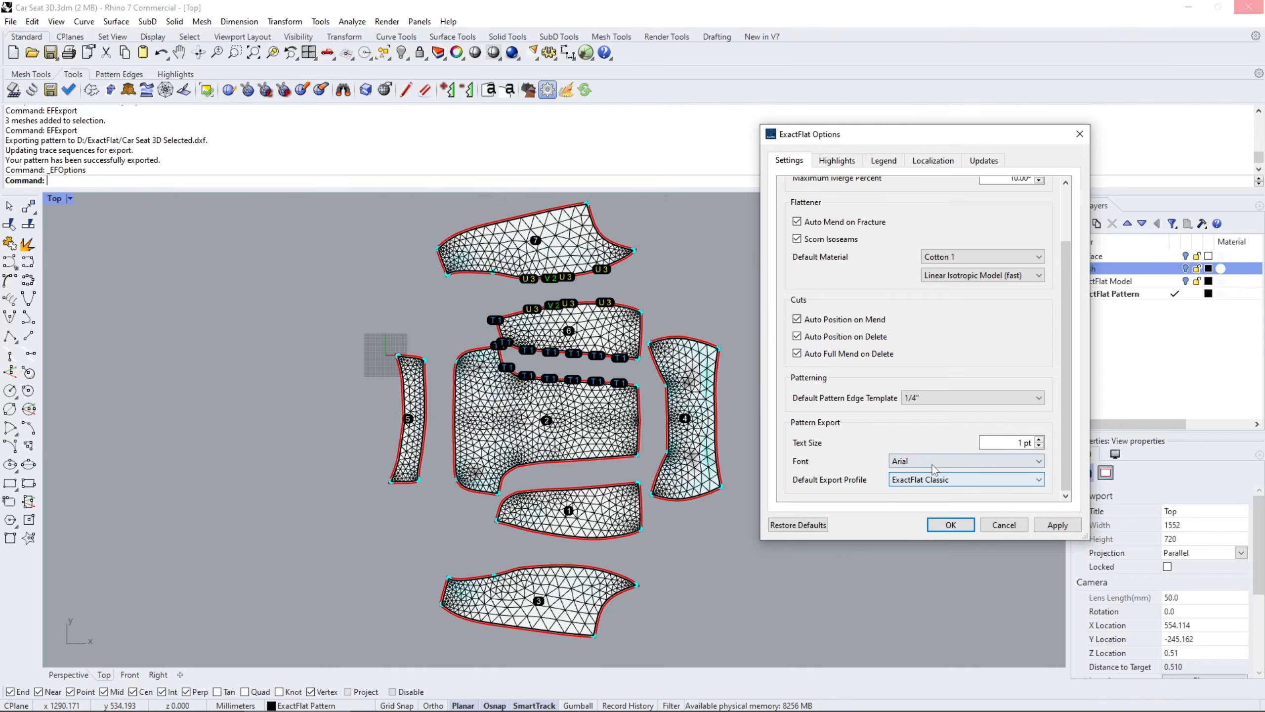
Examine the highlight colours, thicknesses and piece tag settings, and close the ExactFlat Options without saving changes.
click(849, 168)
scroll(1056, 356, down, 5)
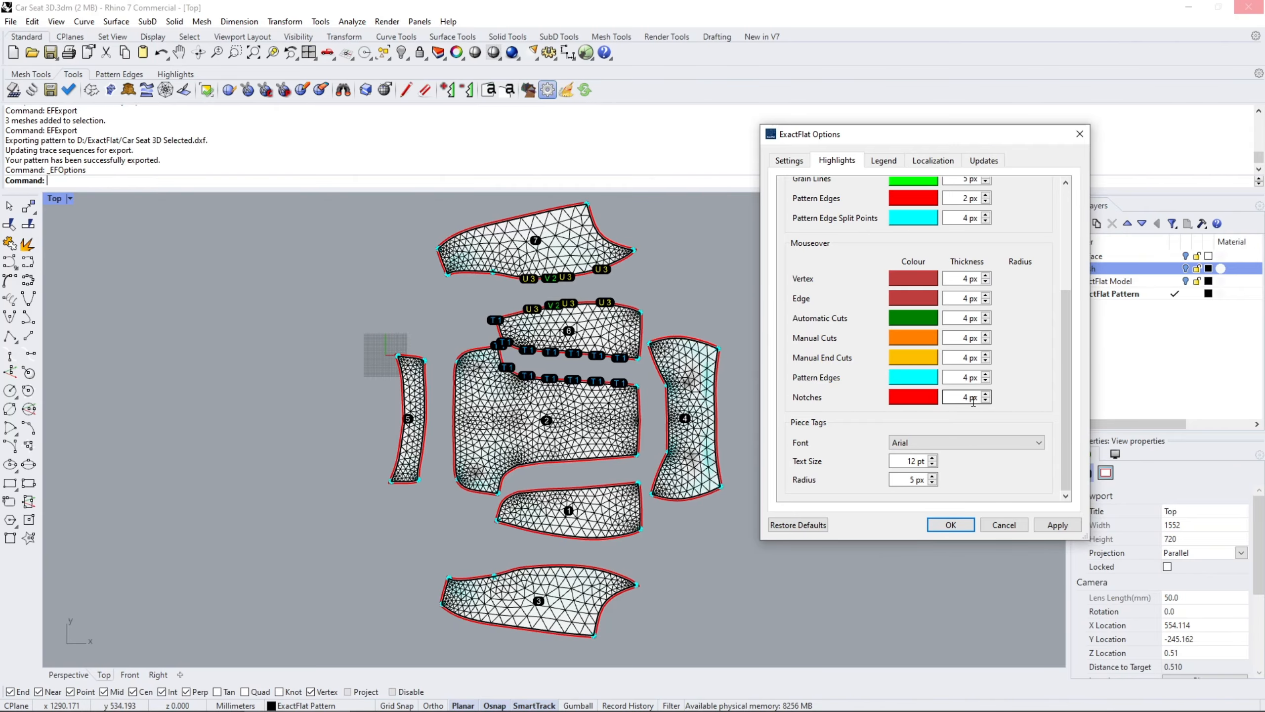
drag(1066, 435, 1066, 434)
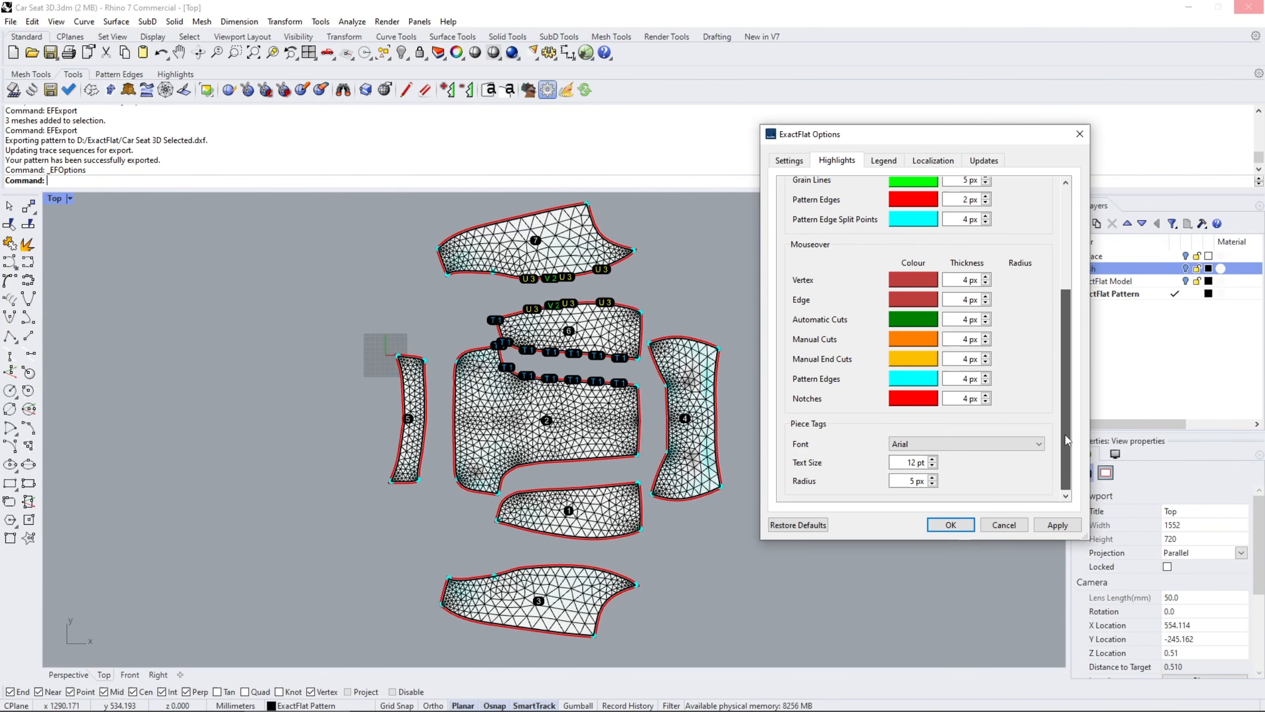
drag(1066, 435, 1077, 306)
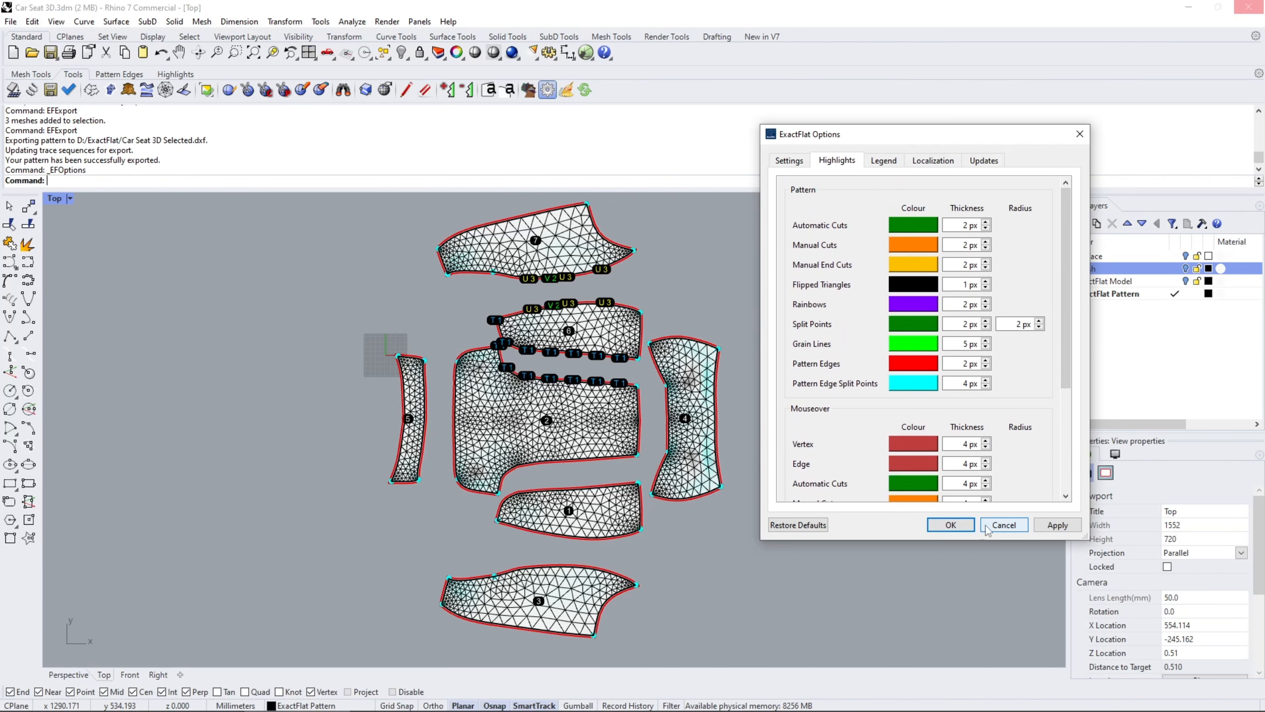
click(1004, 524)
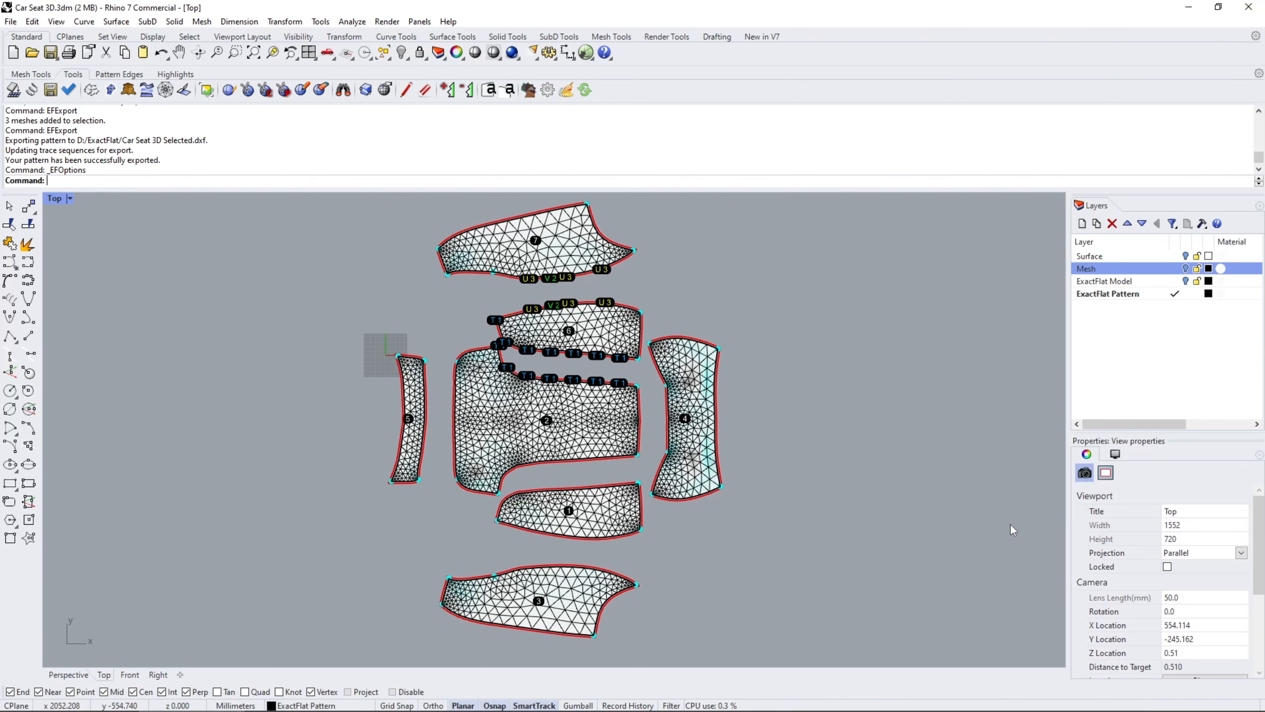